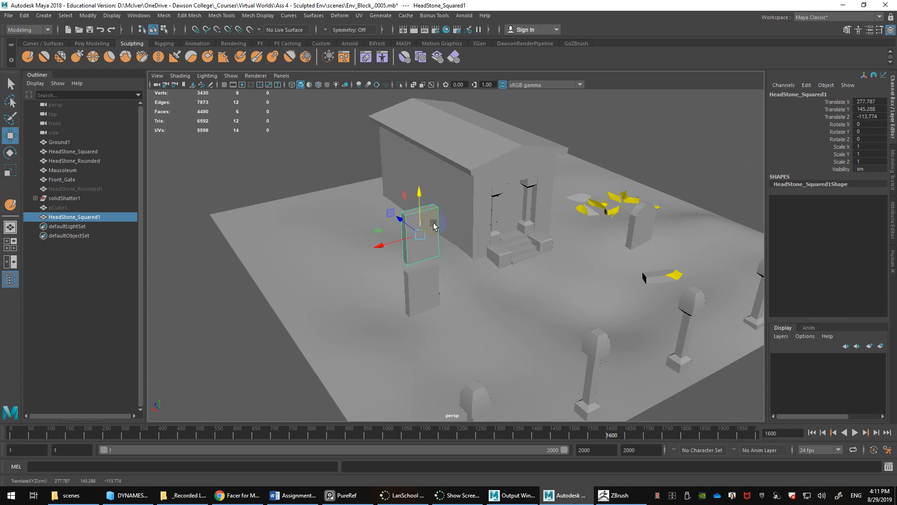
Step: Undo the duplicates of the squared headstone until only the original is left on the ground
{"action": "left_click_drag", "start_coordinate": [472, 272], "coordinate": [445, 269], "text": "alt"}
{"action": "key", "text": "ctrl+d"}
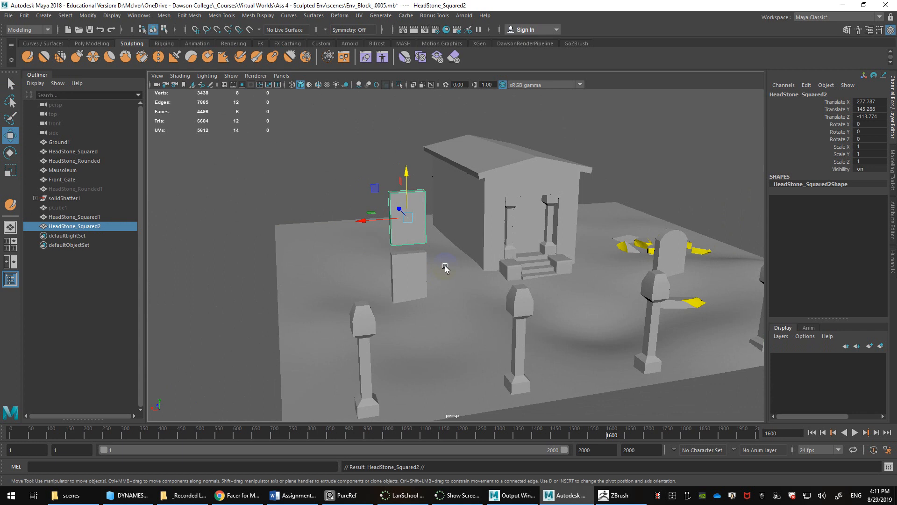
{"action": "key", "text": "f"}
{"action": "key", "text": "ctrl+z"}
{"action": "key", "text": "ctrl+z"}
{"action": "key", "text": "ctrl+z"}
{"action": "key", "text": "ctrl+z"}
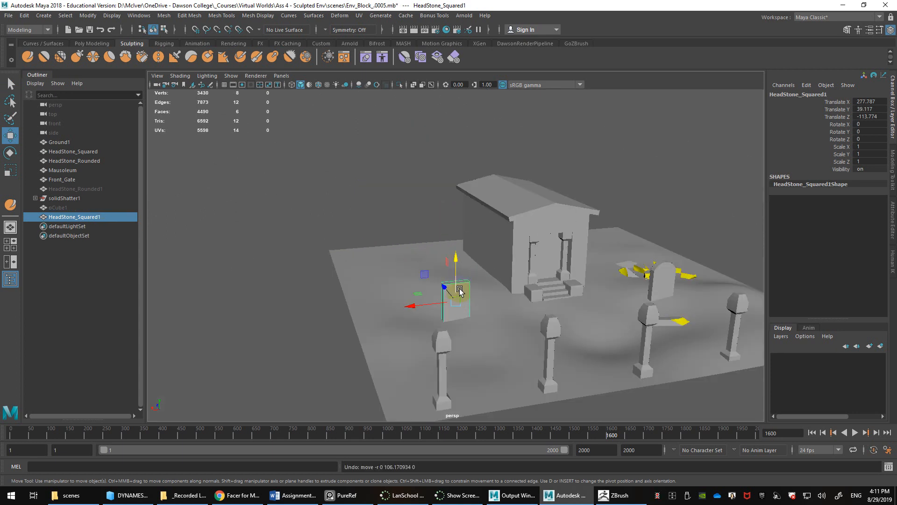
{"action": "key", "text": "ctrl+z"}
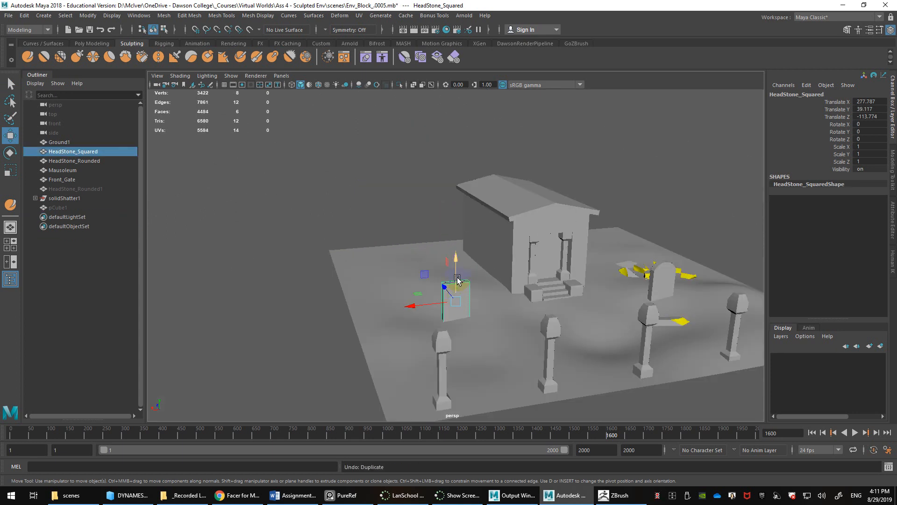
Step: Duplicate the squared headstone, raise the copy about 103 units, and repeat Duplicate with Transform to stack eight copies vertically
{"action": "key", "text": "ctrl+d"}
{"action": "left_click_drag", "start_coordinate": [457, 279], "coordinate": [461, 230]}
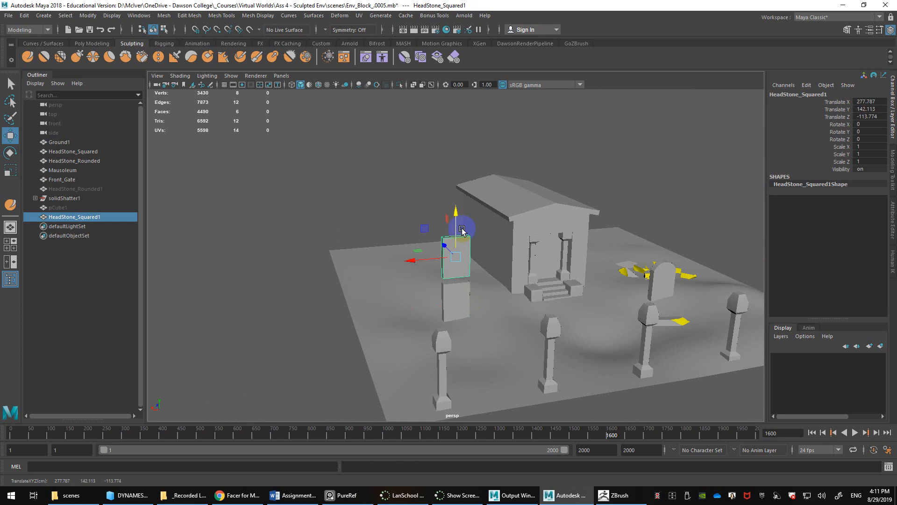
{"action": "key", "text": "shift+d"}
{"action": "key", "text": "shift+d"}
{"action": "key", "text": "shift+d"}
{"action": "key", "text": "shift+d"}
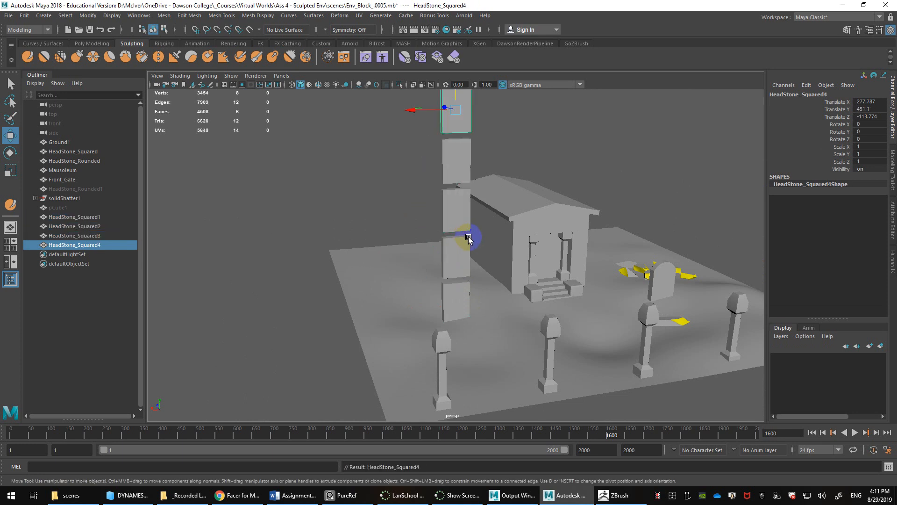
{"action": "scroll", "coordinate": [468, 240], "scroll_direction": "down", "scroll_amount": 3}
{"action": "key", "text": "shift+d"}
{"action": "key", "text": "shift+d"}
{"action": "key", "text": "shift+d"}
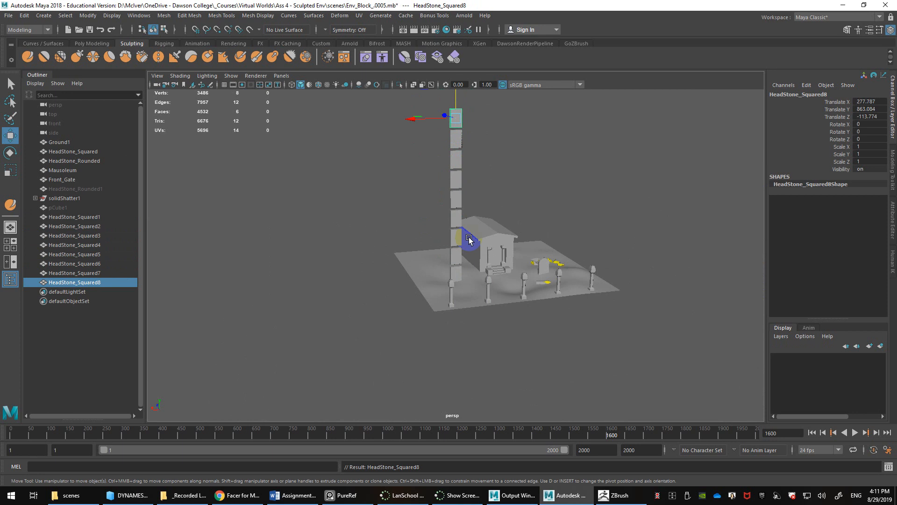
Step: Undo the stacked headstone copies and the first copy's upward move
{"action": "key", "text": "ctrl+z"}
{"action": "key", "text": "ctrl+z"}
{"action": "key", "text": "ctrl+z"}
{"action": "key", "text": "ctrl+z"}
{"action": "key", "text": "ctrl+z"}
{"action": "key", "text": "ctrl+z"}
{"action": "key", "text": "ctrl+z"}
{"action": "key", "text": "ctrl+z"}
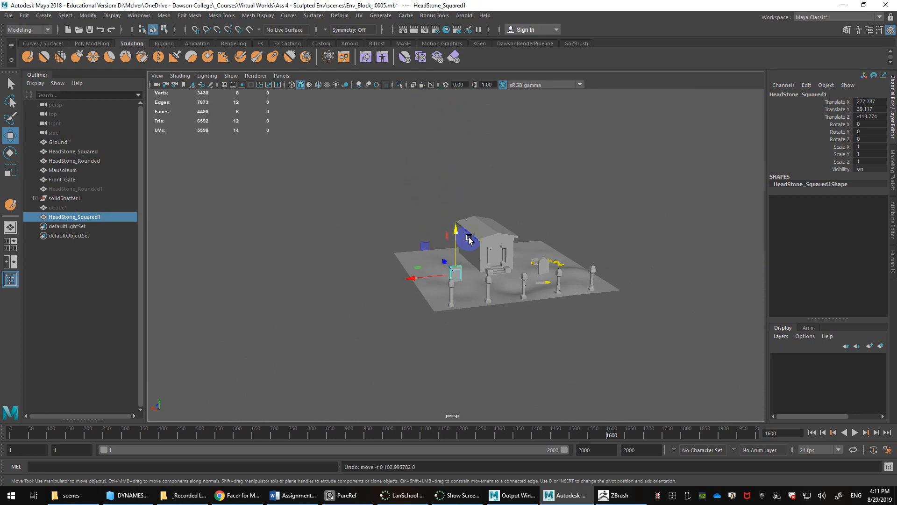
Step: Look over the available duplicate commands and undo the remaining headstone duplicate
{"action": "left_click", "coordinate": [8, 16]}
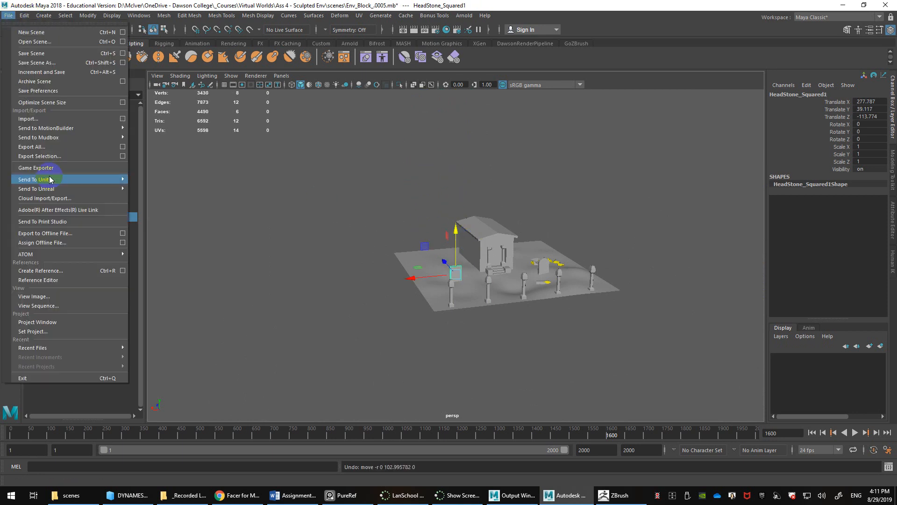
{"action": "mouse_move", "coordinate": [25, 15]}
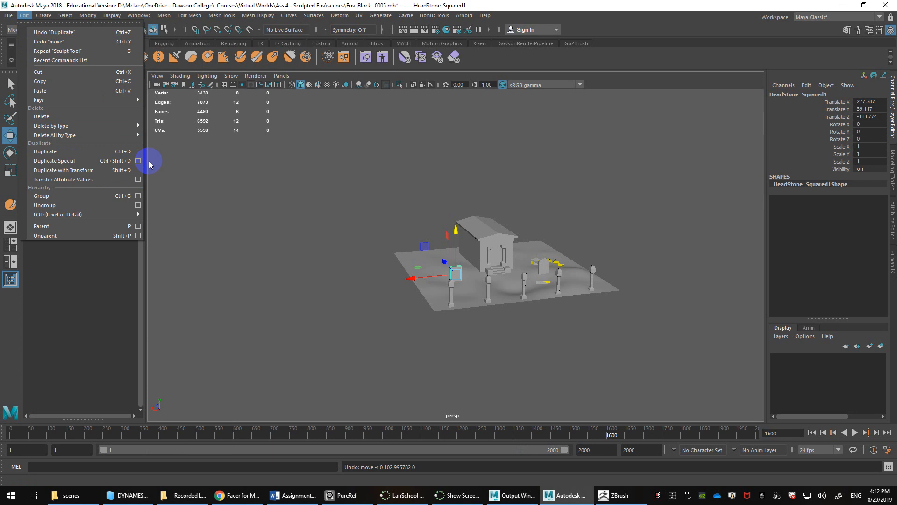
{"action": "left_click", "coordinate": [501, 282]}
{"action": "scroll", "coordinate": [472, 299], "scroll_direction": "up", "scroll_amount": 5}
{"action": "key", "text": "ctrl+z"}
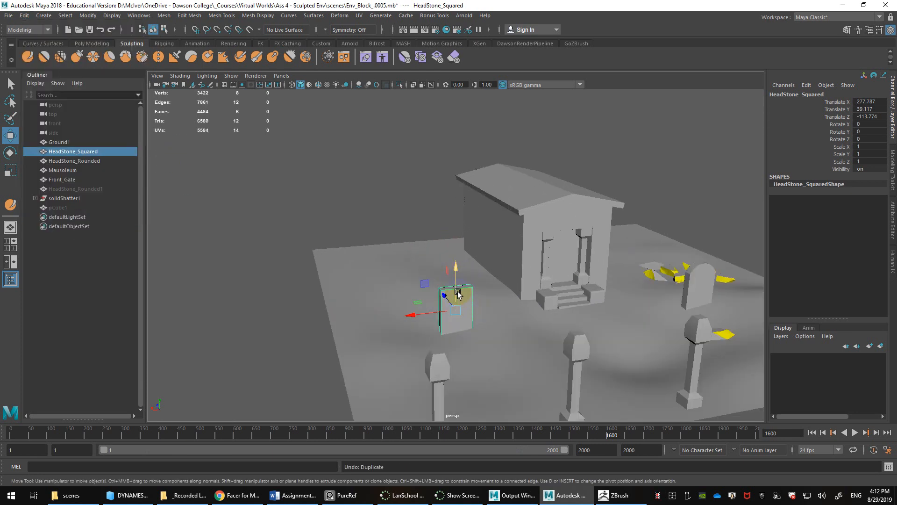
Step: Duplicate the squared headstone and raise the copy above it, reselecting the original and trying to raise it too
{"action": "key", "text": "ctrl+d"}
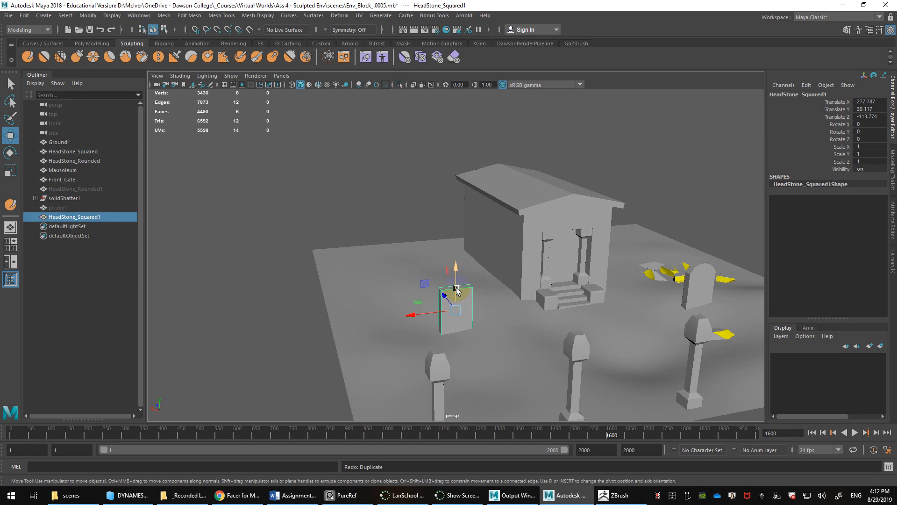
{"action": "left_click_drag", "start_coordinate": [457, 295], "coordinate": [457, 227]}
{"action": "left_click", "coordinate": [451, 320]}
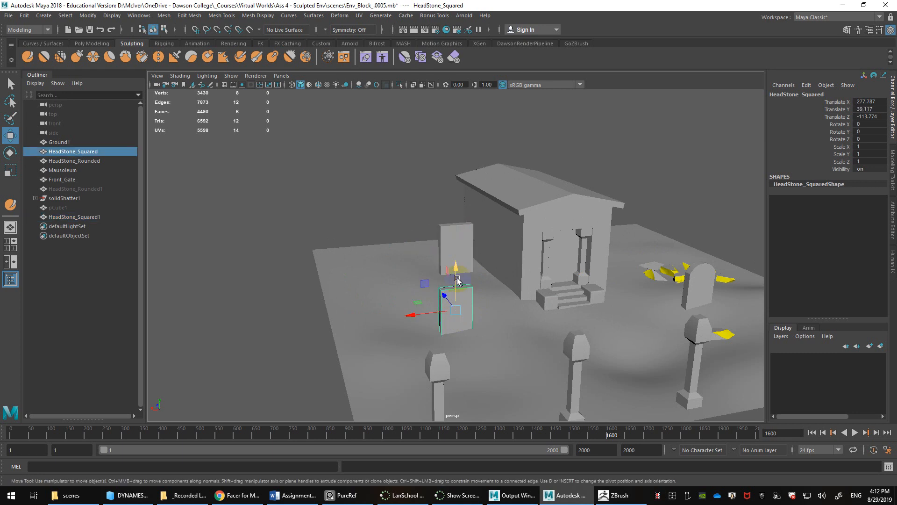
{"action": "left_click_drag", "start_coordinate": [456, 270], "coordinate": [457, 227]}
Step: Undo the headstone moves and the duplication, leaving the original squared headstone selected
{"action": "key", "text": "ctrl+z"}
{"action": "key", "text": "ctrl+z"}
{"action": "key", "text": "ctrl+z"}
{"action": "key", "text": "ctrl+z"}
{"action": "key", "text": "ctrl+z"}
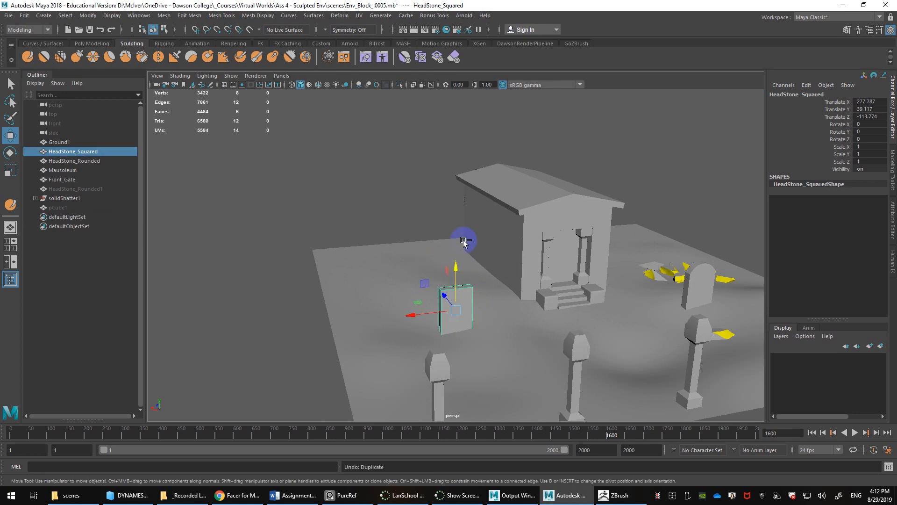
Step: Duplicate the squared headstone, raise the copy about 100 units, and repeat Duplicate with Transform three times
{"action": "left_click", "coordinate": [457, 296]}
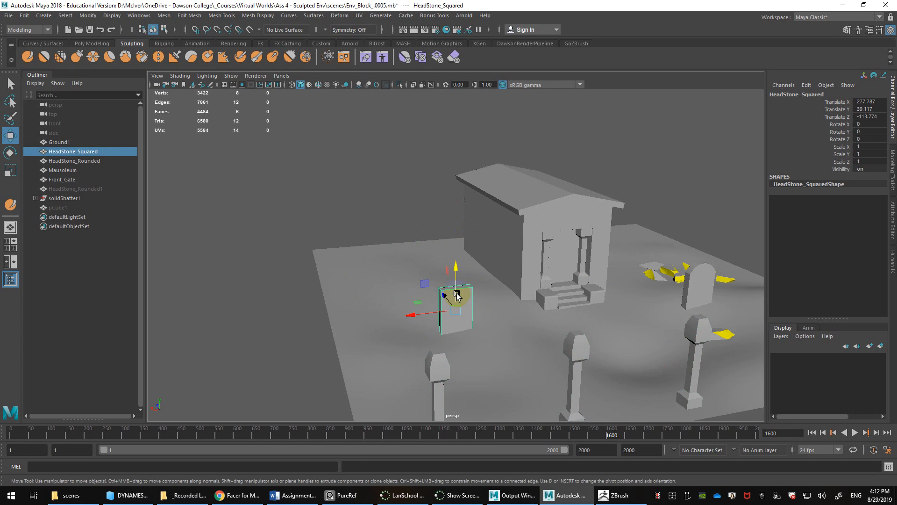
{"action": "key", "text": "ctrl+d"}
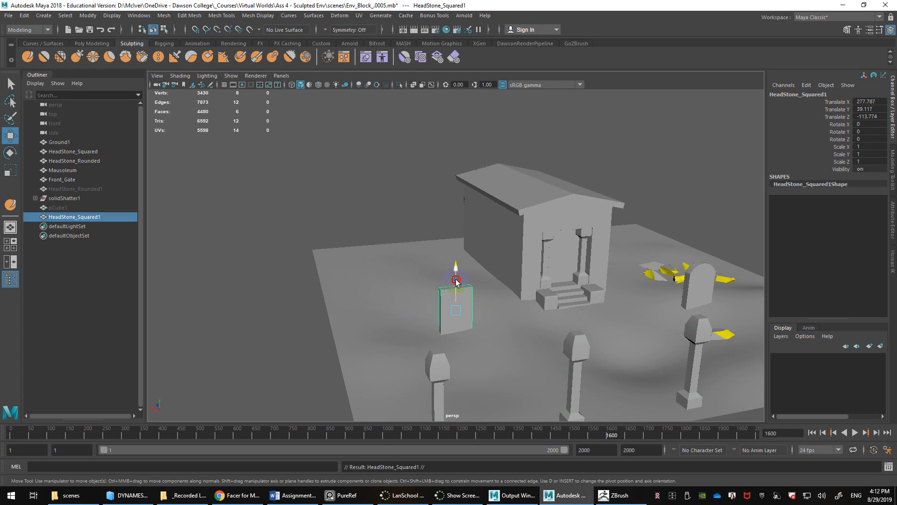
{"action": "left_click_drag", "start_coordinate": [457, 277], "coordinate": [459, 228]}
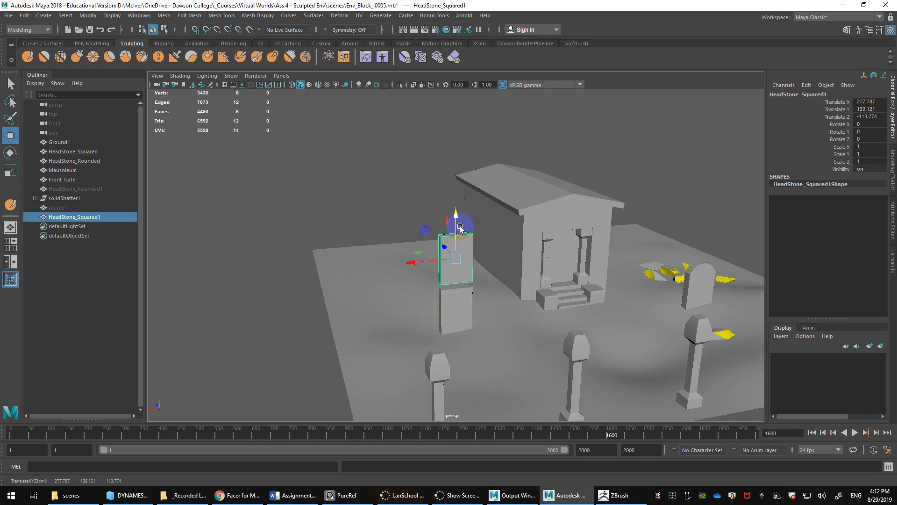
{"action": "key", "text": "shift+d"}
{"action": "key", "text": "shift+d"}
{"action": "key", "text": "shift+d"}
{"action": "scroll", "coordinate": [460, 229], "scroll_direction": "down", "scroll_amount": 5}
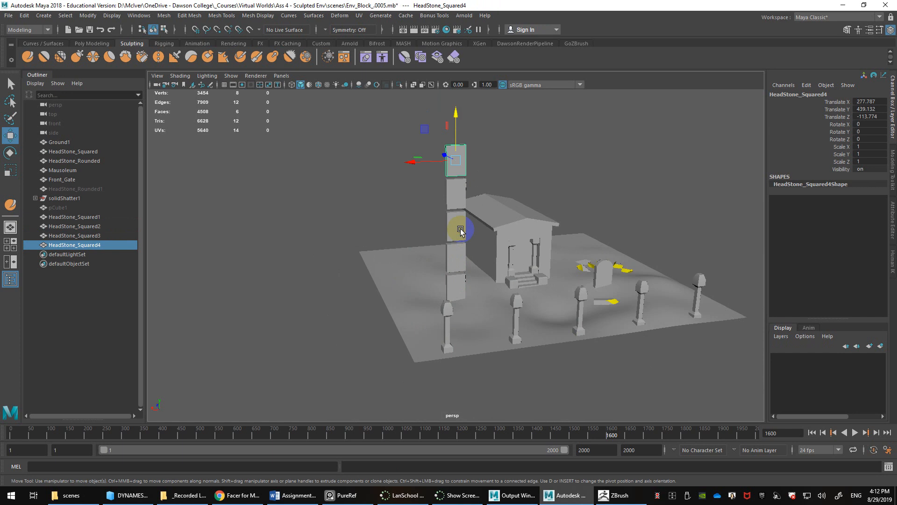
Step: Undo the vertical headstone stack and duplicate the original squared headstone in place
{"action": "key", "text": "ctrl+z"}
{"action": "key", "text": "ctrl+z"}
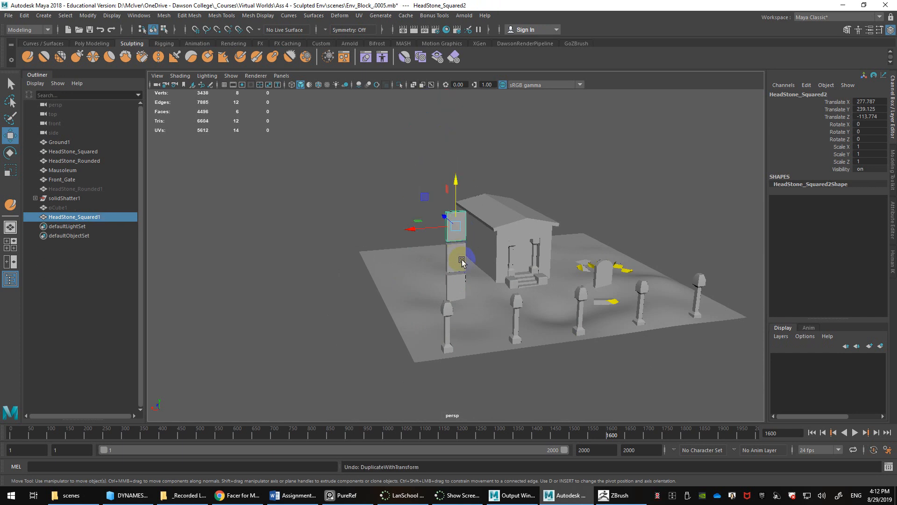
{"action": "key", "text": "ctrl+z"}
{"action": "scroll", "coordinate": [459, 286], "scroll_direction": "up", "scroll_amount": 4}
{"action": "key", "text": "ctrl+z"}
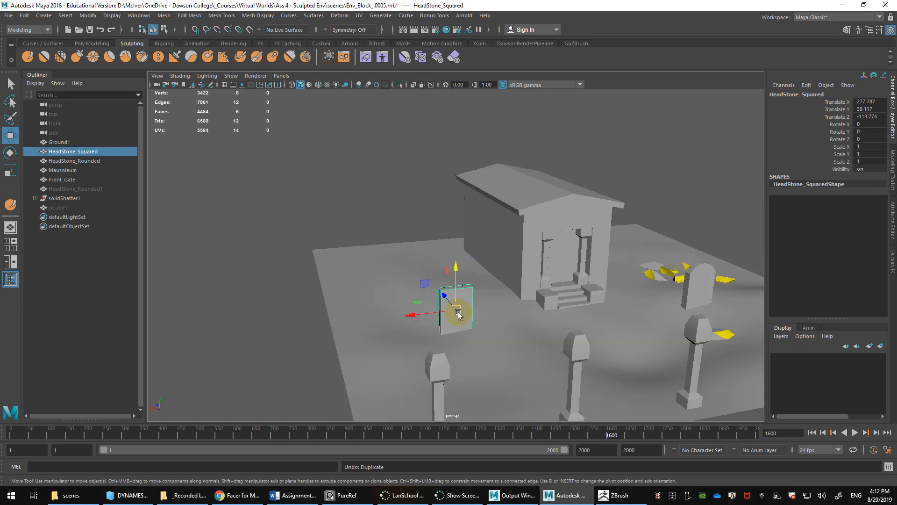
{"action": "key", "text": "ctrl+d"}
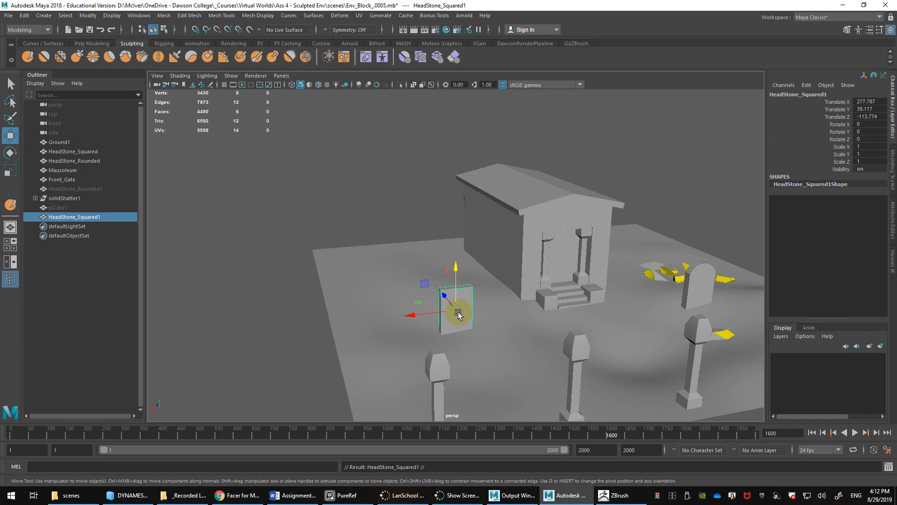
Step: Rotate the headstone copy about 41 degrees around Y and repeat Duplicate with Transform three times
{"action": "key", "text": "e"}
{"action": "left_click_drag", "start_coordinate": [457, 323], "coordinate": [477, 360]}
{"action": "key", "text": "shift+d"}
{"action": "key", "text": "shift+d"}
{"action": "key", "text": "shift+d"}
{"action": "left_click_drag", "start_coordinate": [468, 272], "coordinate": [450, 205], "text": "alt"}
Step: Undo the repeated rotated duplicates and the headstone copy's rotation
{"action": "key", "text": "ctrl+z"}
{"action": "key", "text": "ctrl+z"}
{"action": "key", "text": "ctrl+z"}
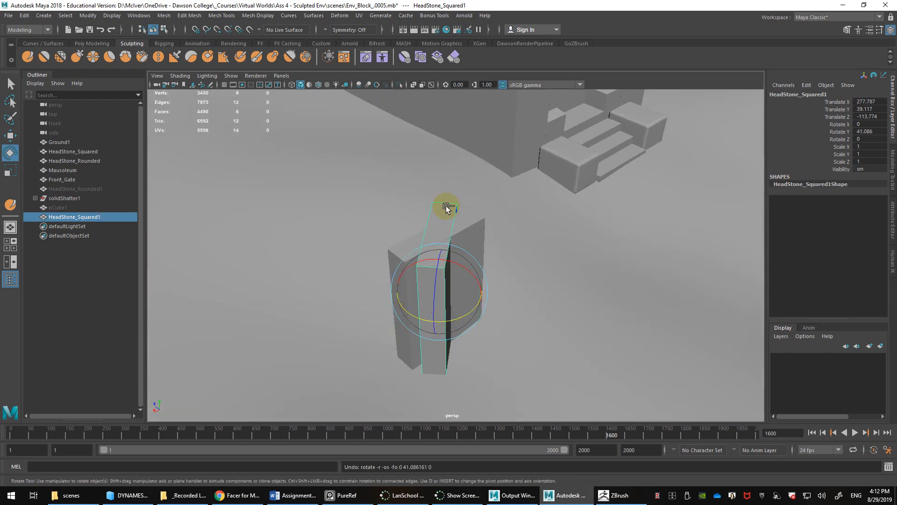
{"action": "key", "text": "ctrl+z"}
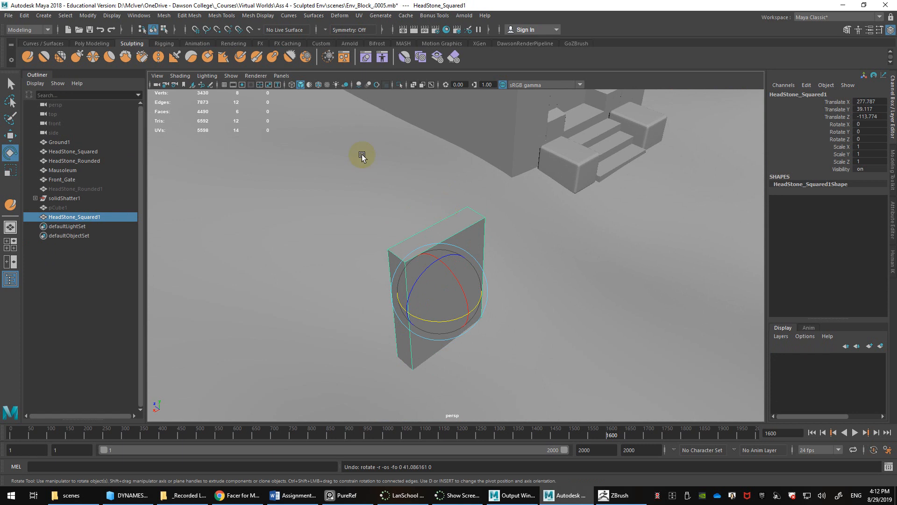
Step: Open the Duplicate Special options for the headstone copy and place the dialog over the viewport
{"action": "scroll", "coordinate": [426, 207], "scroll_direction": "down", "scroll_amount": 5}
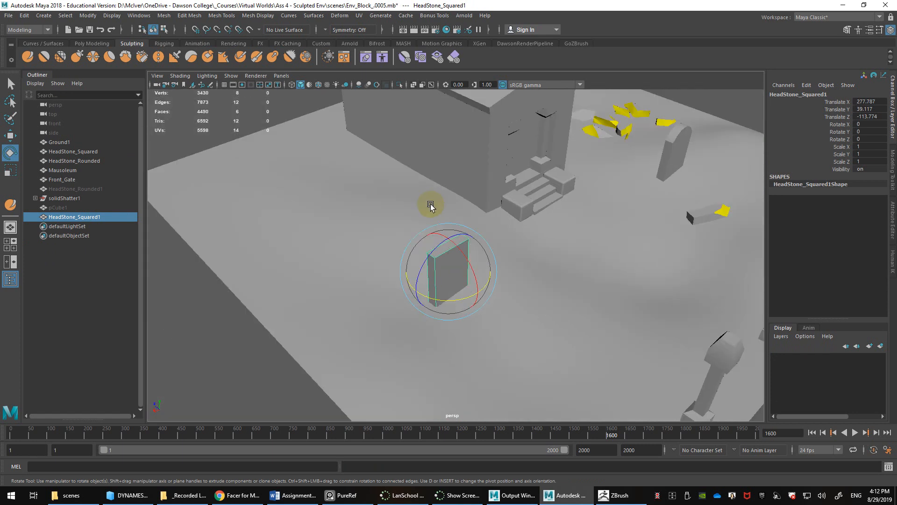
{"action": "left_click", "coordinate": [8, 16]}
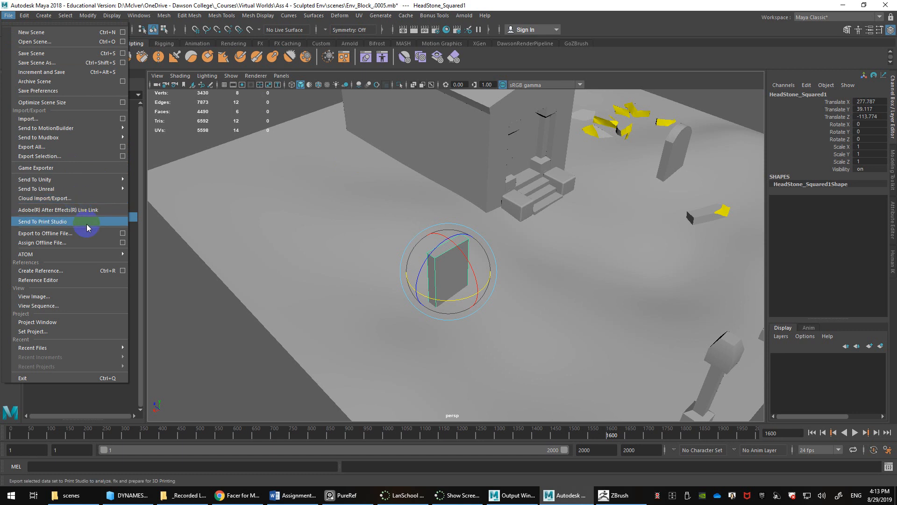
{"action": "mouse_move", "coordinate": [24, 16]}
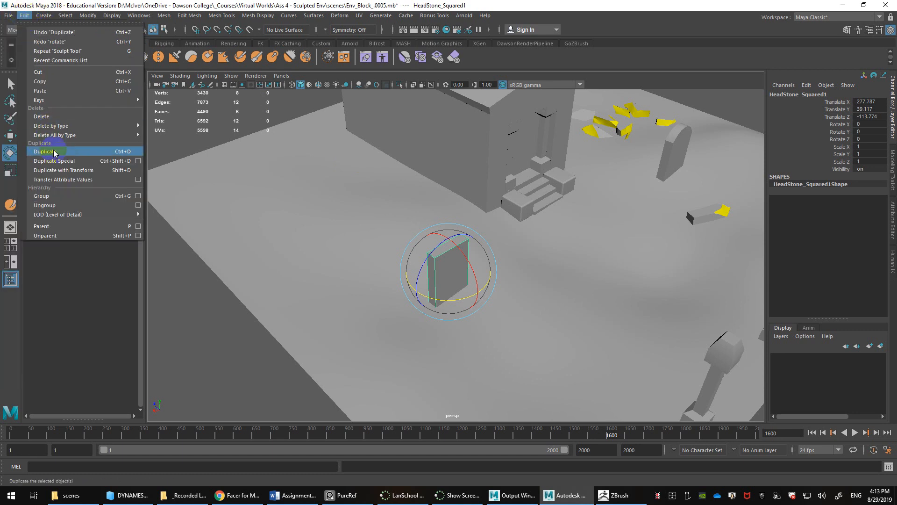
{"action": "left_click", "coordinate": [138, 161]}
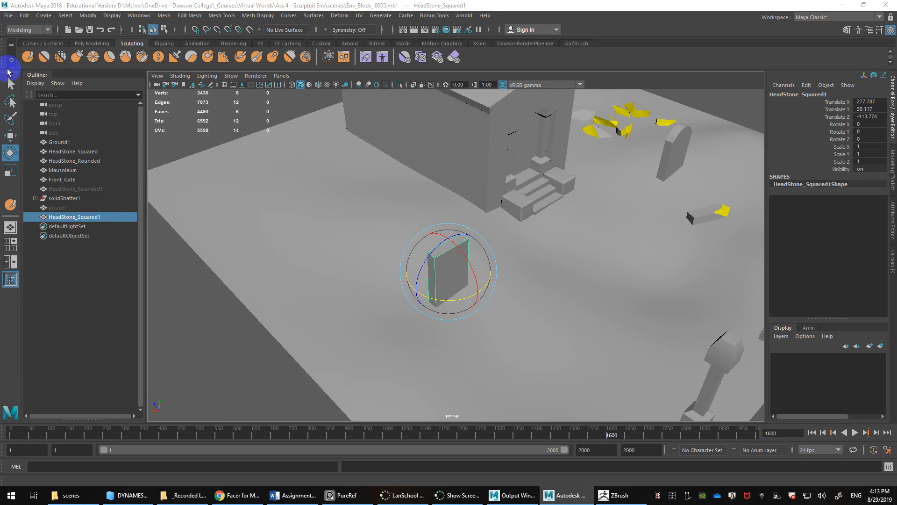
{"action": "left_click", "coordinate": [24, 16]}
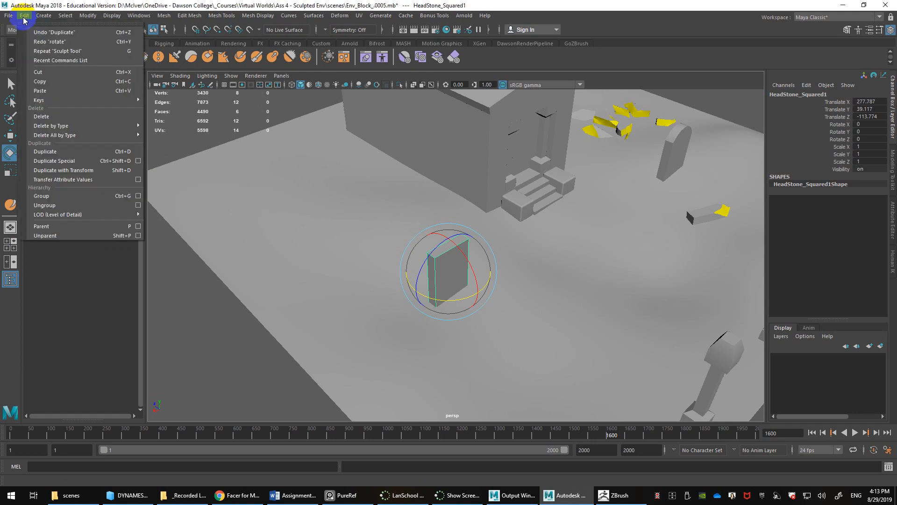
{"action": "left_click", "coordinate": [138, 161]}
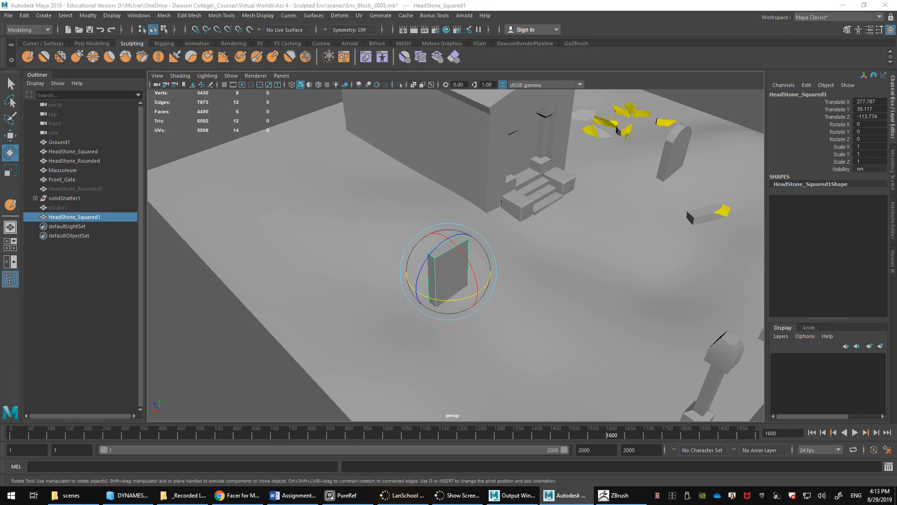
{"action": "left_click_drag", "start_coordinate": [593, 282], "coordinate": [398, 161]}
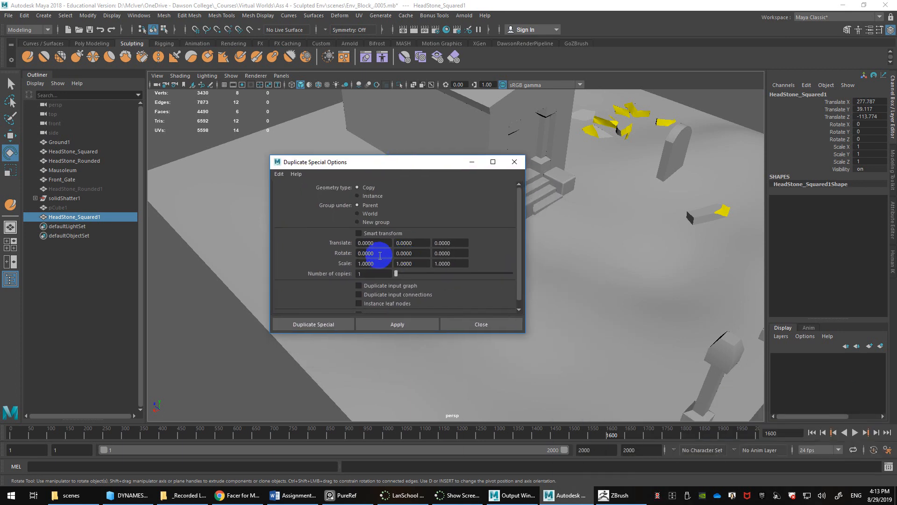
Step: Set Duplicate Special to rotate X 30, translate X 20 and Y 20, with 15 copies, and apply it to the headstone copy
{"action": "left_click_drag", "start_coordinate": [371, 254], "coordinate": [316, 255]}
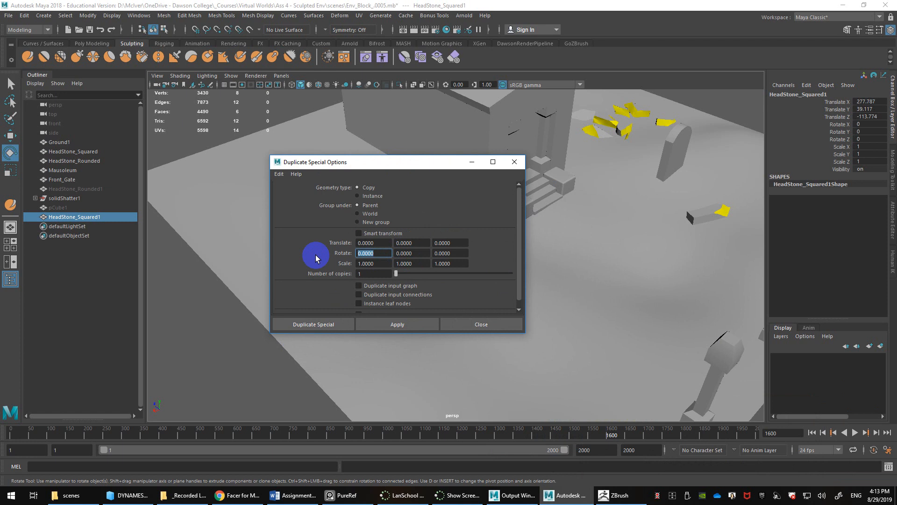
{"action": "type", "text": "30"}
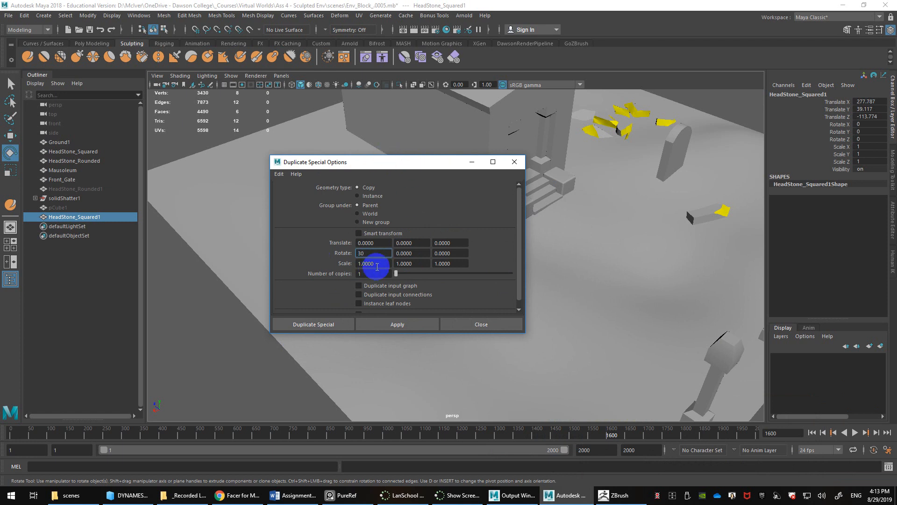
{"action": "left_click_drag", "start_coordinate": [419, 243], "coordinate": [350, 237]}
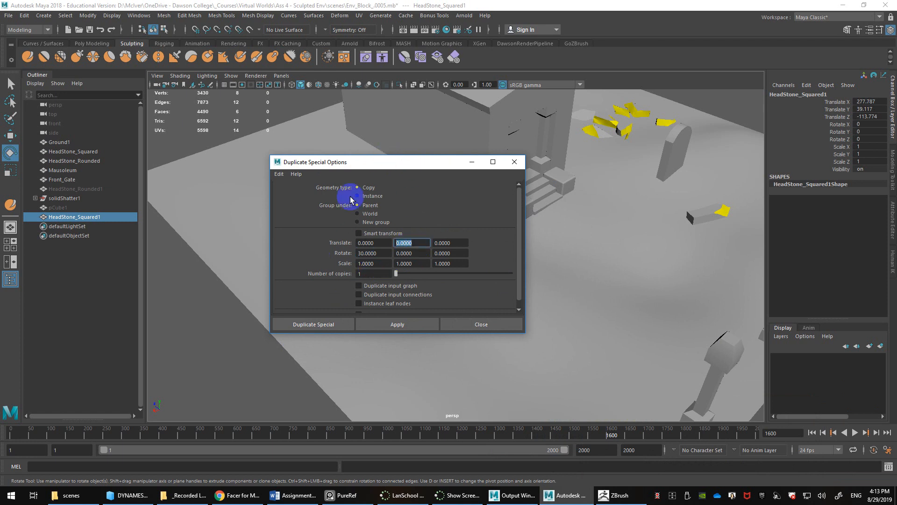
{"action": "type", "text": "20"}
{"action": "left_click_drag", "start_coordinate": [381, 244], "coordinate": [337, 241]}
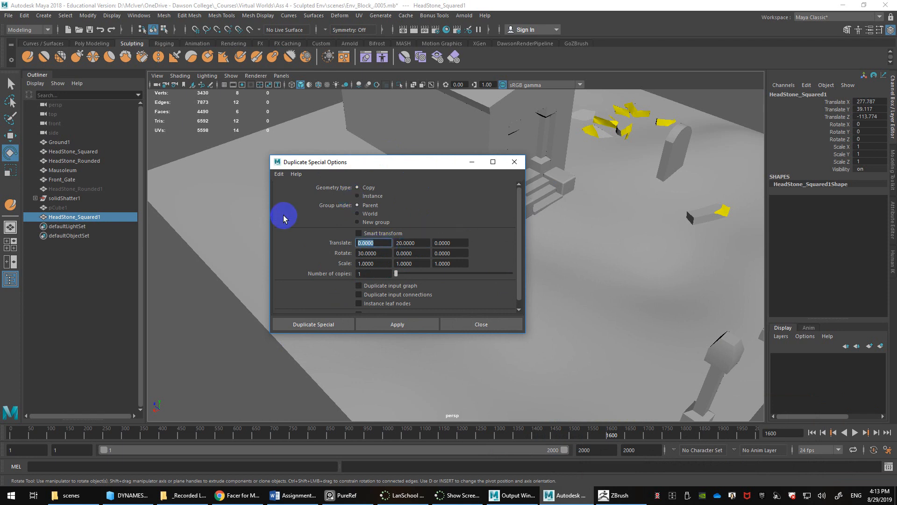
{"action": "type", "text": "20"}
{"action": "left_click_drag", "start_coordinate": [379, 273], "coordinate": [238, 276]}
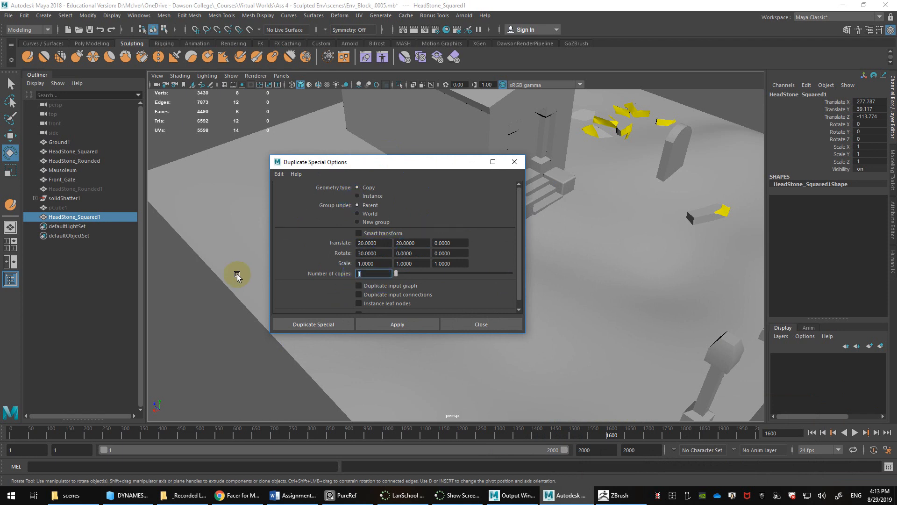
{"action": "type", "text": "15"}
{"action": "left_click", "coordinate": [397, 323]}
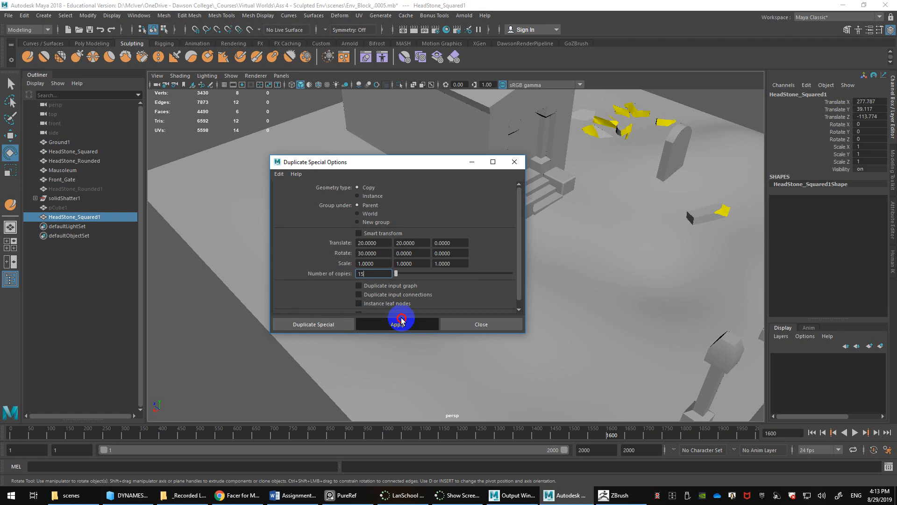
Step: Close the Duplicate Special options and undo the special copies of the headstone
{"action": "scroll", "coordinate": [427, 315], "scroll_direction": "down", "scroll_amount": 1}
{"action": "left_click", "coordinate": [493, 323]}
{"action": "left_click_drag", "start_coordinate": [490, 325], "coordinate": [433, 292], "text": "alt"}
{"action": "key", "text": "ctrl+z"}
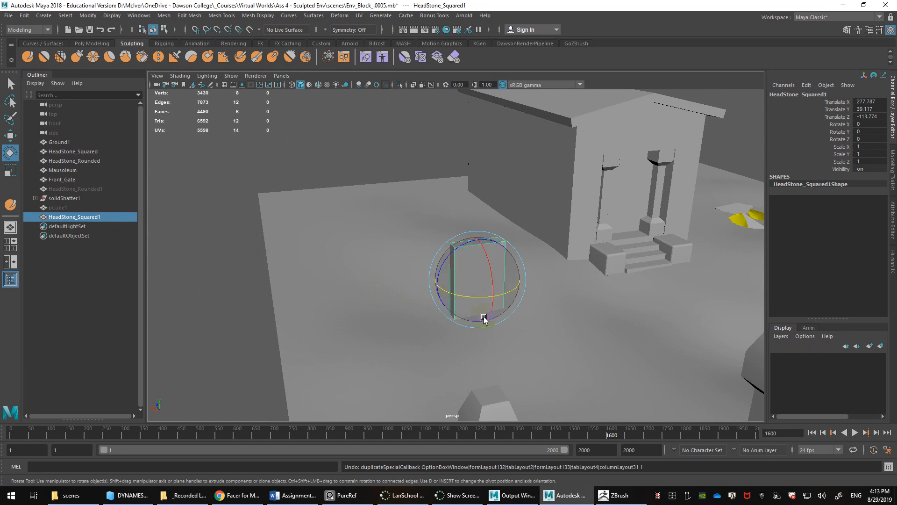
Step: Try raising the headstone copy to about 183 in Y, and undo both that move and the duplication
{"action": "mouse_move", "coordinate": [485, 315]}
{"action": "left_mouse_down", "text": "alt"}
{"action": "mouse_move", "coordinate": [453, 306]}
{"action": "mouse_move", "coordinate": [467, 311]}
{"action": "left_mouse_up", "text": "alt"}
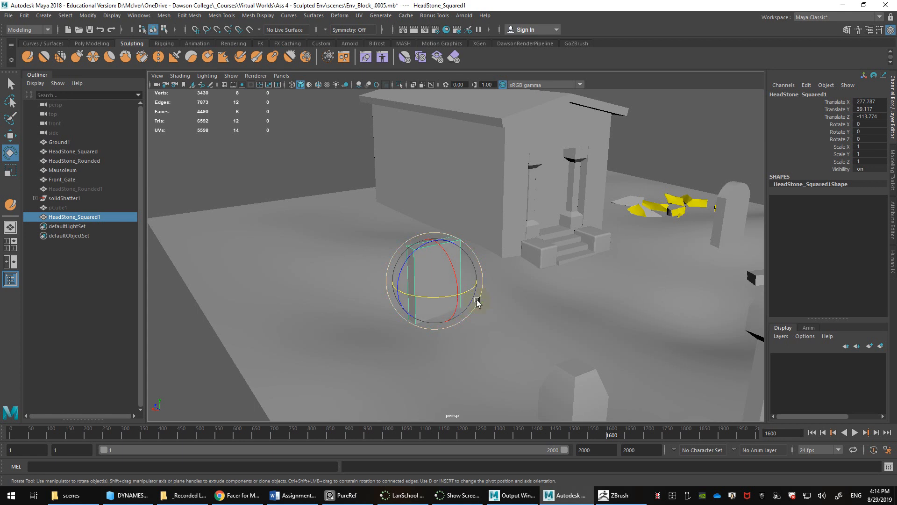
{"action": "left_click_drag", "start_coordinate": [467, 311], "coordinate": [425, 292], "text": "alt"}
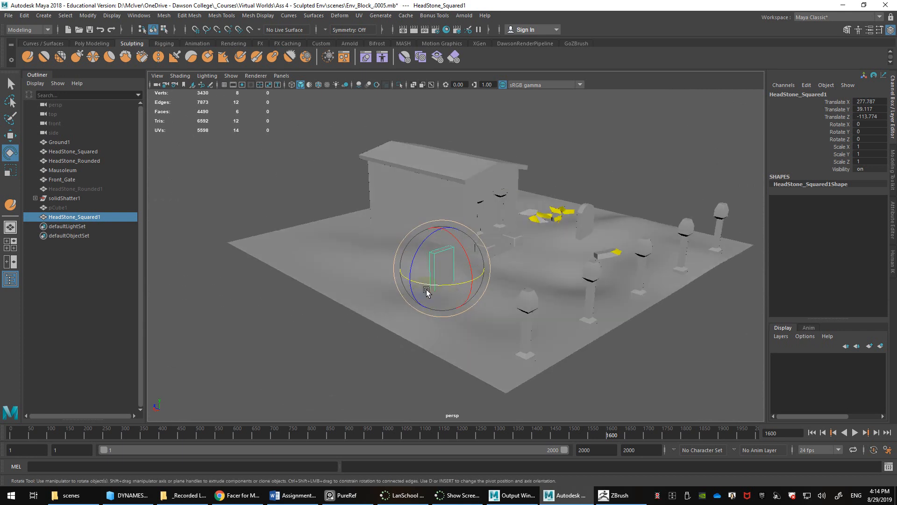
{"action": "key", "text": "w"}
{"action": "left_click_drag", "start_coordinate": [443, 247], "coordinate": [452, 182]}
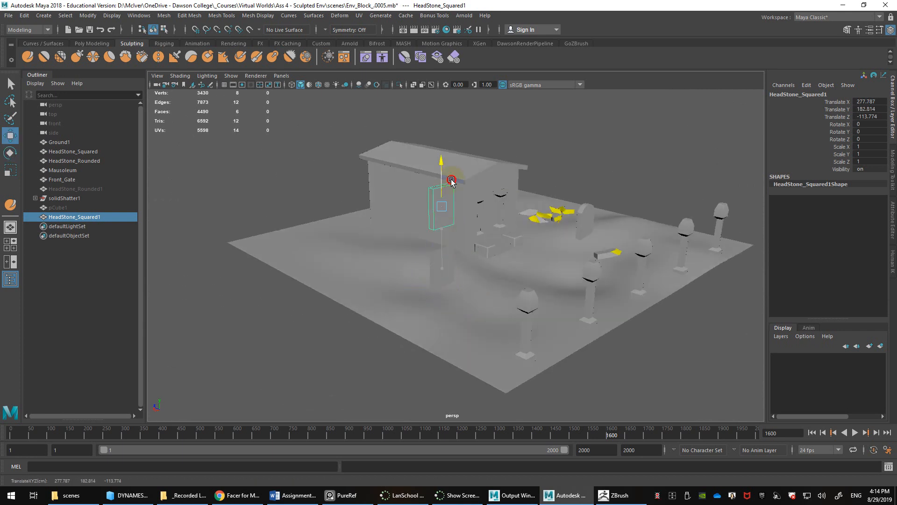
{"action": "key", "text": "ctrl+z"}
{"action": "scroll", "coordinate": [452, 266], "scroll_direction": "up", "scroll_amount": 3}
{"action": "key", "text": "ctrl+z"}
{"action": "key", "text": "ctrl+z"}
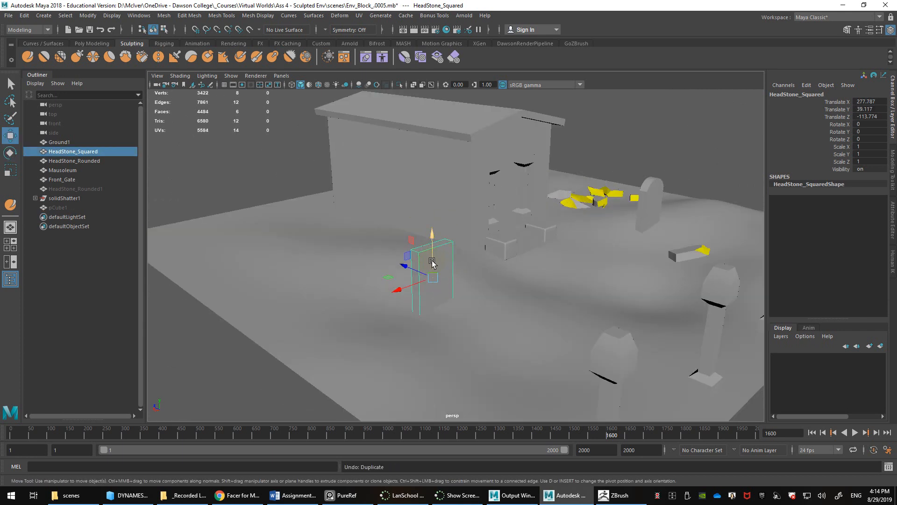
{"action": "left_click", "coordinate": [434, 261]}
{"action": "left_click_drag", "start_coordinate": [433, 246], "coordinate": [433, 115]}
{"action": "key", "text": "ctrl+z"}
Step: Duplicate the squared headstone and raise the copy to about 152 in Y, above the original
{"action": "key", "text": "ctrl+d"}
{"action": "left_click_drag", "start_coordinate": [433, 247], "coordinate": [436, 164]}
{"action": "right_click_drag", "start_coordinate": [435, 162], "coordinate": [439, 202], "text": "alt"}
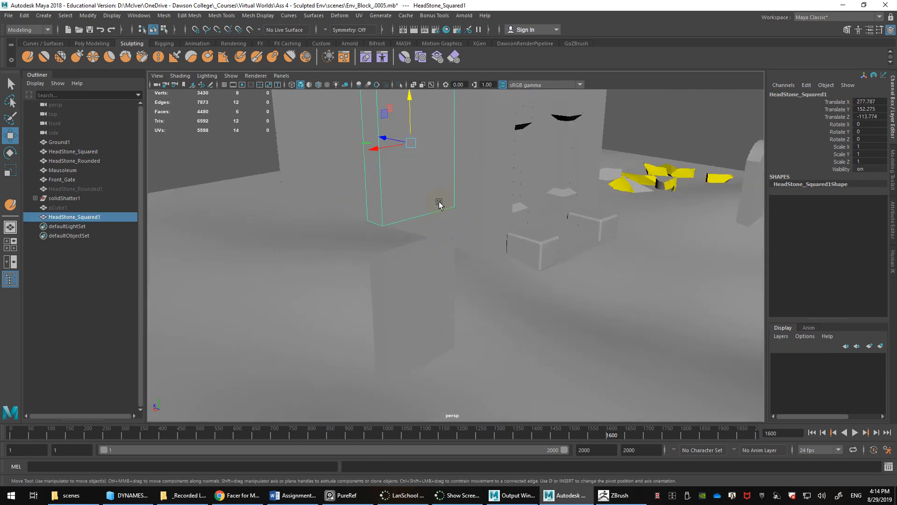
Step: Switch the raised headstone copy to face selection and select its large front face
{"action": "left_click_drag", "start_coordinate": [502, 198], "coordinate": [450, 176], "text": "alt"}
{"action": "middle_click_drag", "start_coordinate": [451, 176], "coordinate": [430, 238], "text": "alt"}
{"action": "right_click_drag", "start_coordinate": [430, 239], "coordinate": [419, 234], "text": "alt"}
{"action": "left_click_drag", "start_coordinate": [419, 234], "coordinate": [402, 228], "text": "alt"}
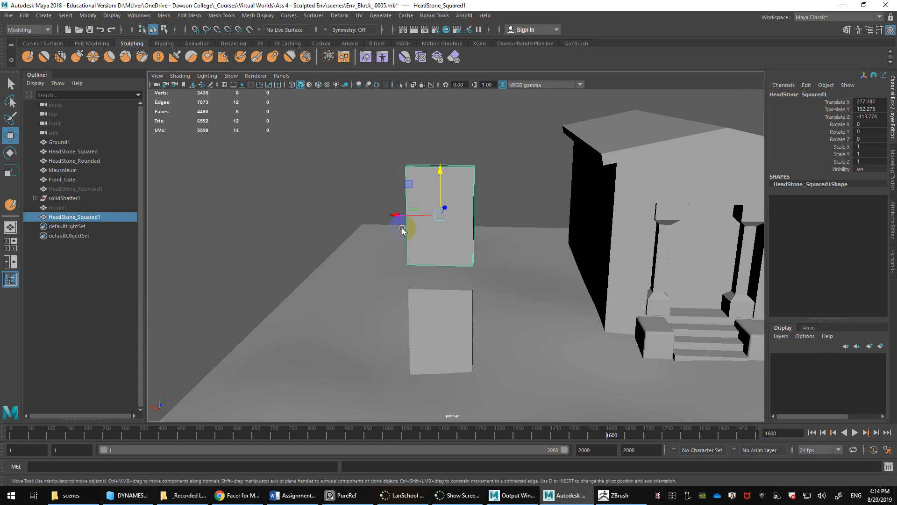
{"action": "right_click", "coordinate": [425, 193]}
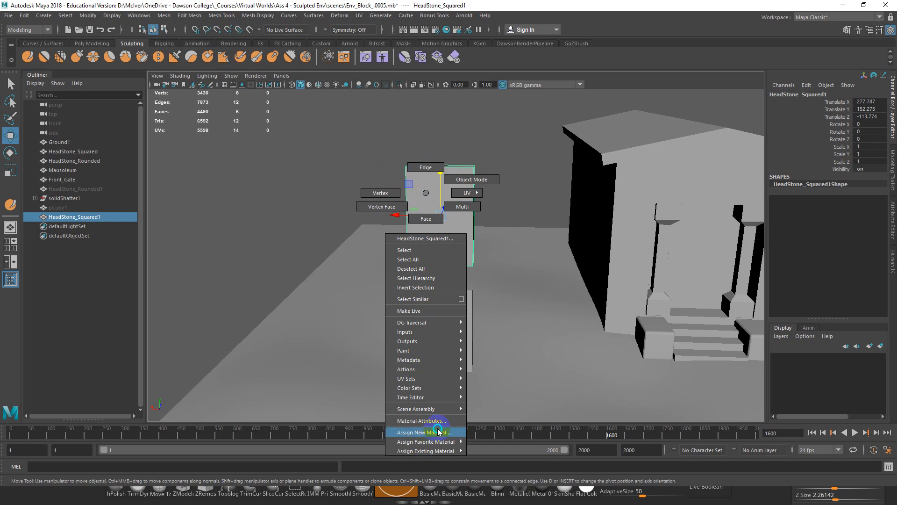
{"action": "right_click_drag", "start_coordinate": [443, 341], "coordinate": [444, 180]}
{"action": "left_click_drag", "start_coordinate": [445, 180], "coordinate": [439, 215], "text": "alt"}
{"action": "right_click", "coordinate": [442, 174]}
{"action": "left_click", "coordinate": [441, 199]}
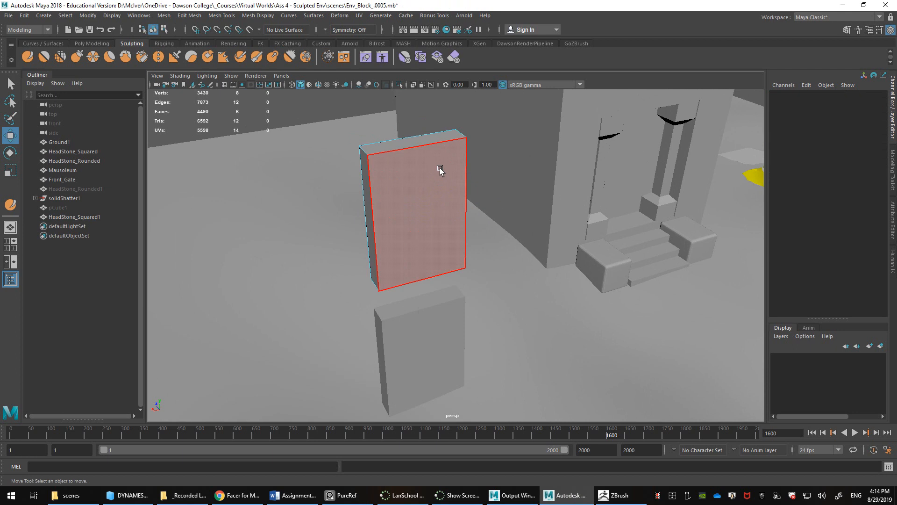
{"action": "left_click", "coordinate": [439, 167]}
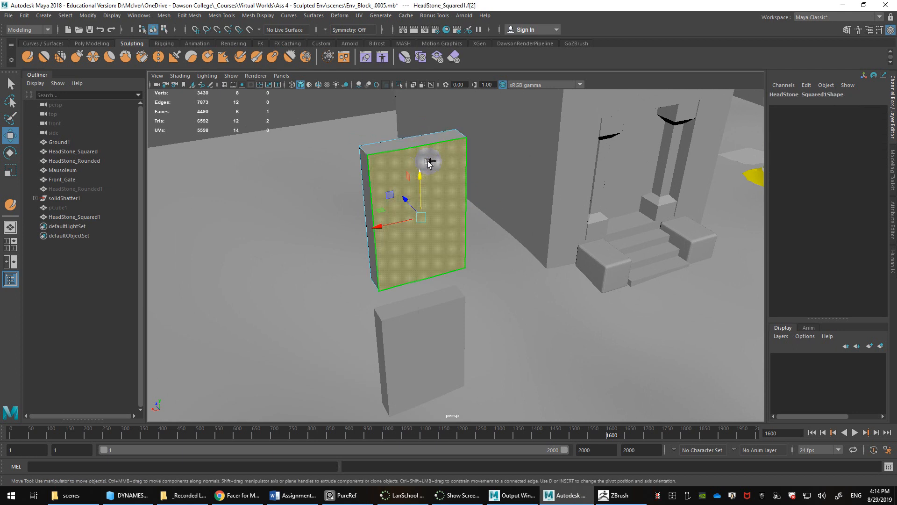
Step: Convert the headstone copy's front face selection to vertices, and convert those vertices to their connected edges
{"action": "right_click", "coordinate": [428, 162], "text": "ctrl"}
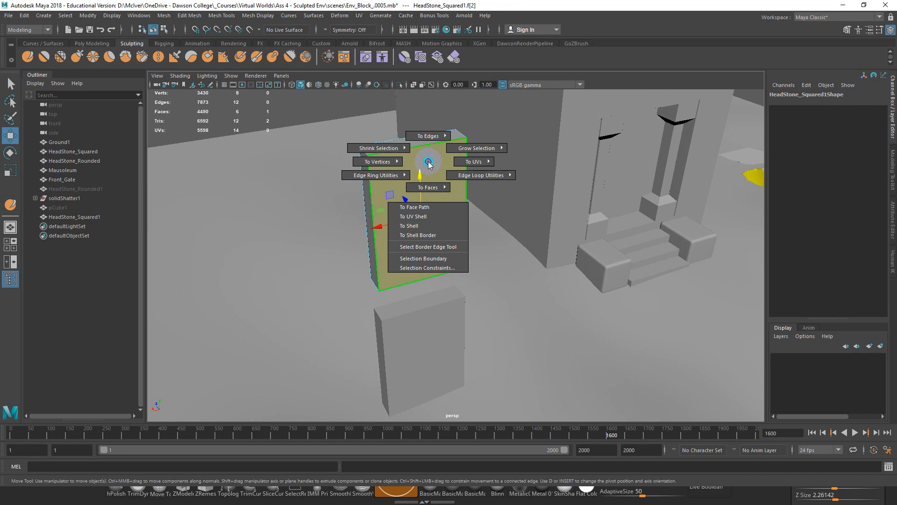
{"action": "right_click_drag", "start_coordinate": [428, 163], "coordinate": [370, 165], "text": "ctrl"}
{"action": "right_click_drag", "start_coordinate": [320, 161], "coordinate": [320, 161], "text": "ctrl"}
{"action": "left_click_drag", "start_coordinate": [397, 176], "coordinate": [441, 176], "text": "alt"}
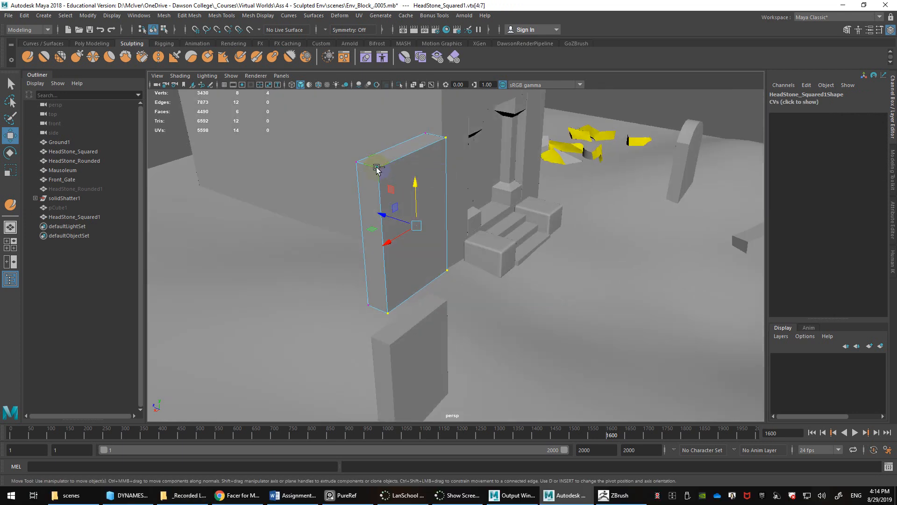
{"action": "right_click_drag", "start_coordinate": [377, 172], "coordinate": [388, 116], "text": "ctrl"}
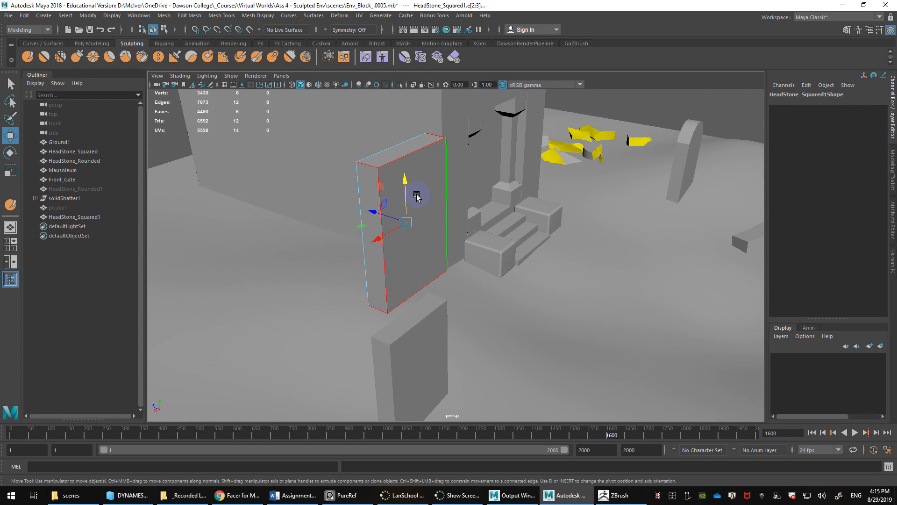
Step: Create a polygon sphere and scale it uniformly to about 125
{"action": "right_click_drag", "start_coordinate": [424, 209], "coordinate": [318, 173], "text": "alt"}
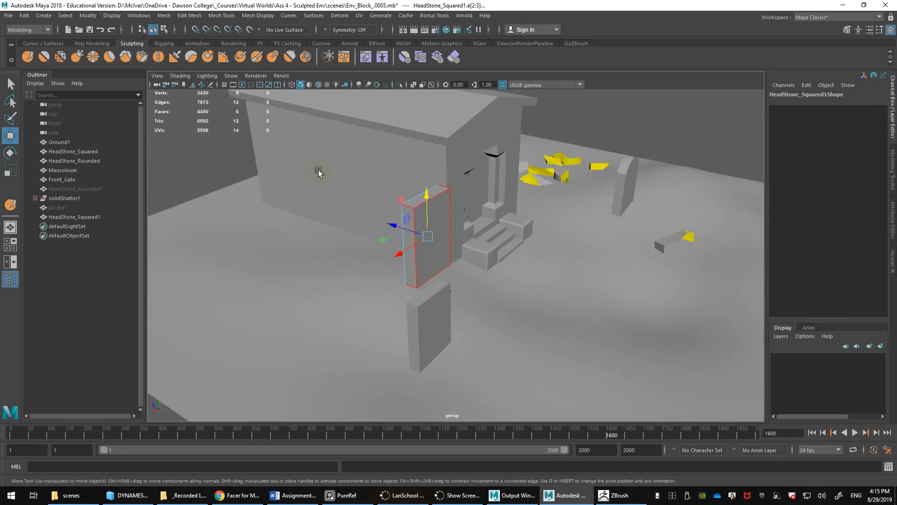
{"action": "left_click", "coordinate": [91, 43]}
{"action": "left_click", "coordinate": [27, 57]}
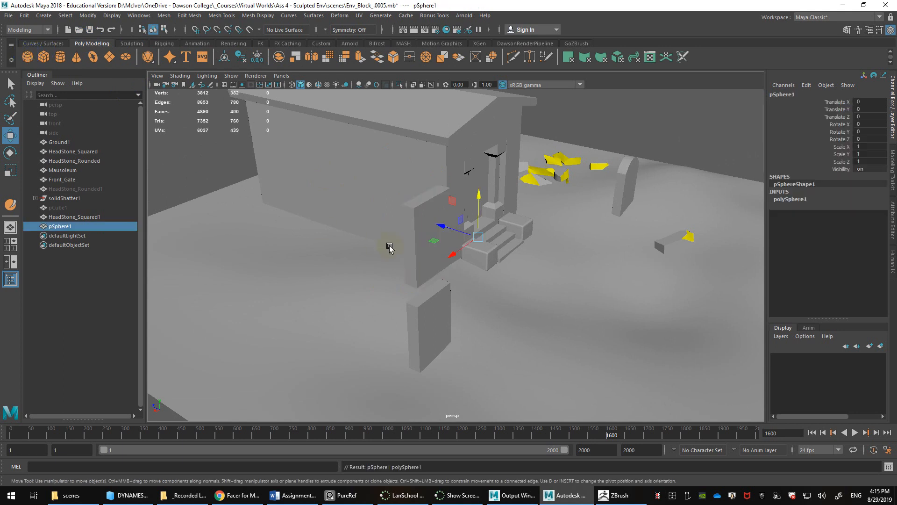
{"action": "scroll", "coordinate": [510, 269], "scroll_direction": "down", "scroll_amount": 3}
{"action": "key", "text": "r"}
{"action": "left_click_drag", "start_coordinate": [473, 242], "coordinate": [579, 338]}
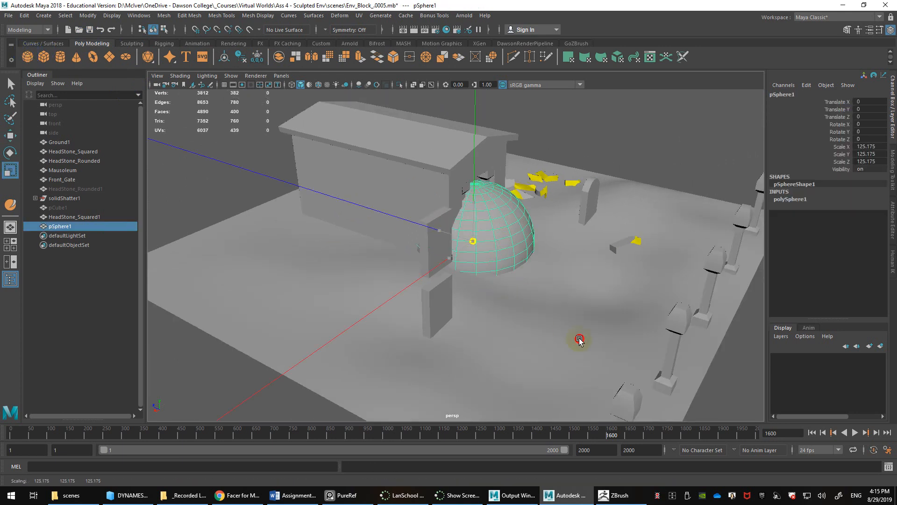
Step: Move the sphere to about 155 in Y and -210 in Z, and frame it in the view
{"action": "key", "text": "w"}
{"action": "left_click_drag", "start_coordinate": [446, 233], "coordinate": [593, 158]}
{"action": "key", "text": "f"}
Step: Switch the sphere to face selection and select a horizontal face loop near its top, followed by a vertical face loop
{"action": "right_click", "coordinate": [460, 228]}
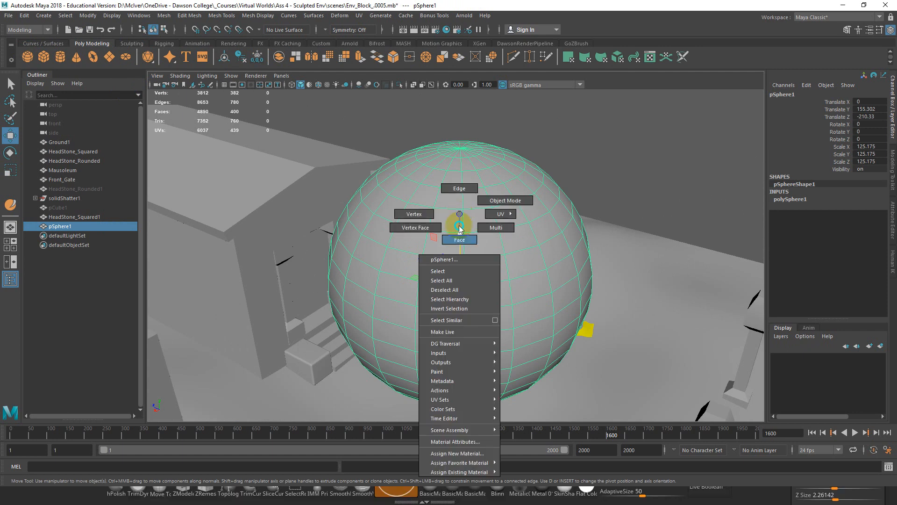
{"action": "left_click", "coordinate": [460, 239]}
{"action": "left_click", "coordinate": [451, 201]}
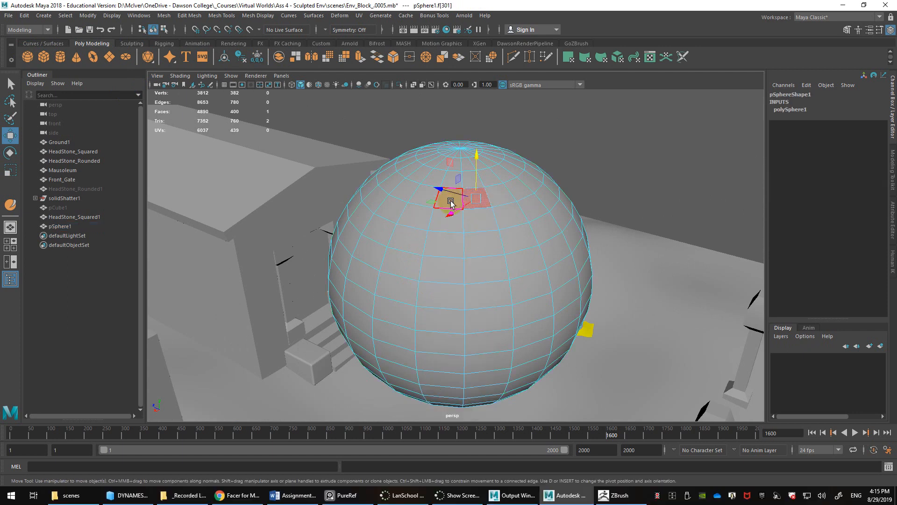
{"action": "key", "text": "q"}
{"action": "left_click", "coordinate": [451, 202]}
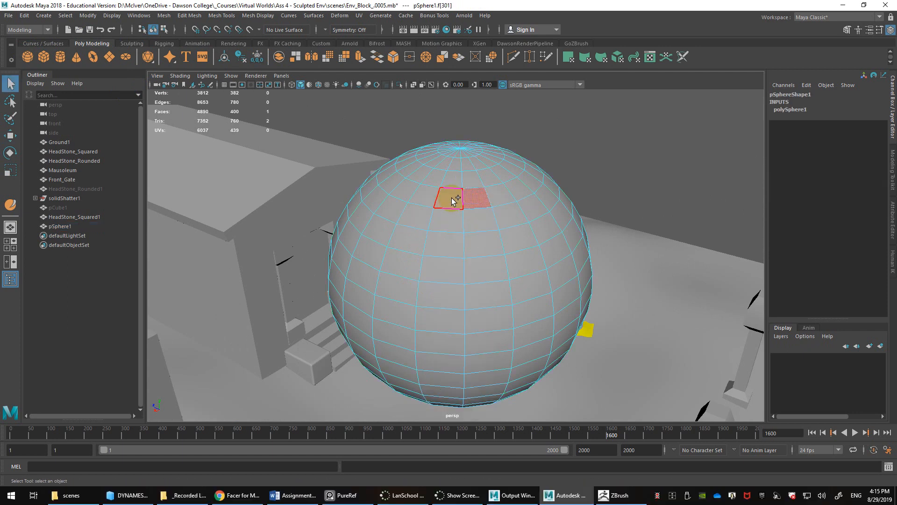
{"action": "double_click", "coordinate": [451, 198]}
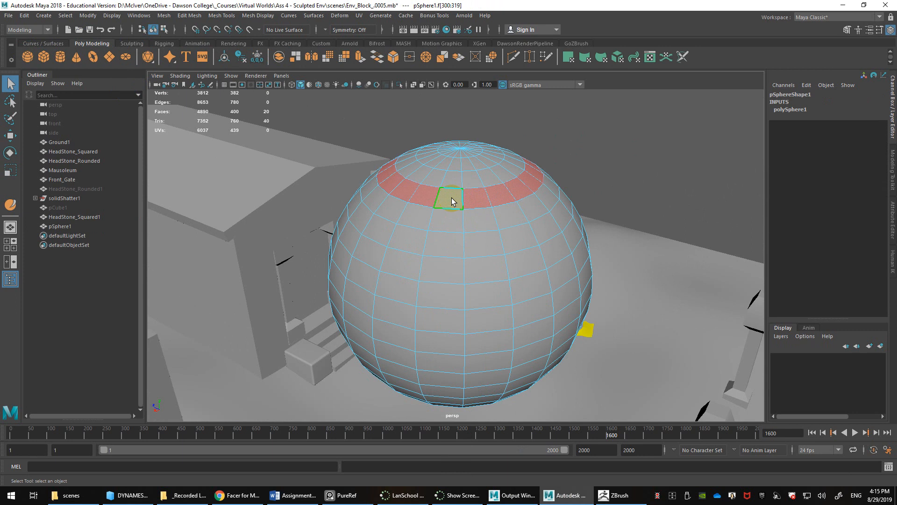
{"action": "double_click", "coordinate": [445, 239]}
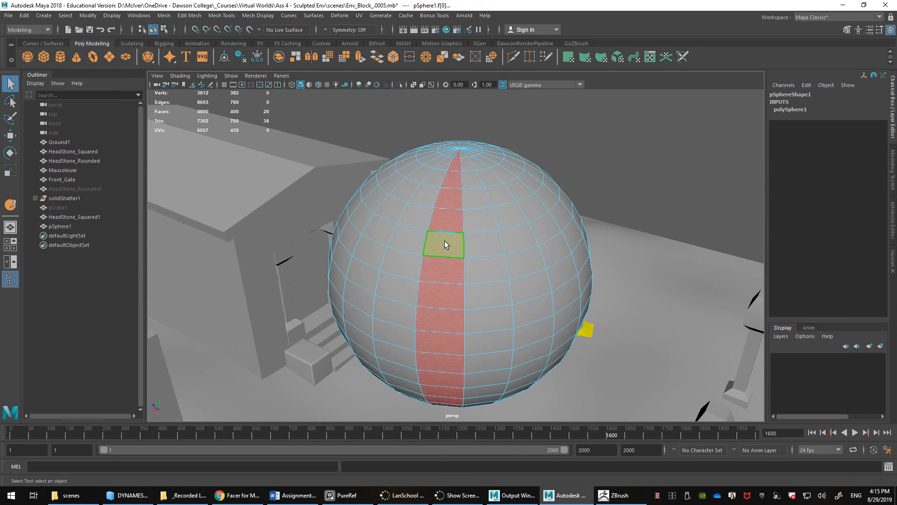
Step: Select the triangular faces around the sphere's top pole by hand
{"action": "scroll", "coordinate": [470, 204], "scroll_direction": "up", "scroll_amount": 3}
{"action": "left_click_drag", "start_coordinate": [485, 189], "coordinate": [494, 215], "text": "alt"}
{"action": "middle_click_drag", "start_coordinate": [494, 215], "coordinate": [496, 223], "text": "alt"}
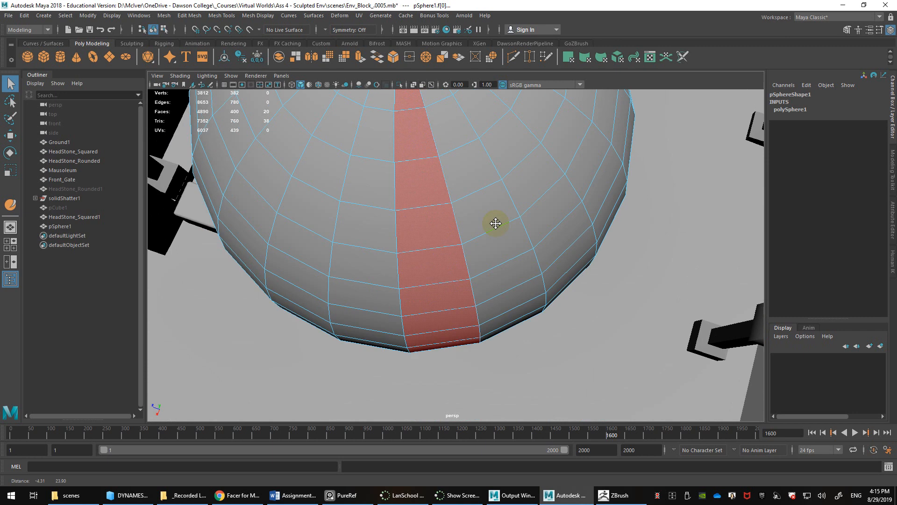
{"action": "left_click_drag", "start_coordinate": [495, 223], "coordinate": [508, 385], "text": "alt"}
{"action": "left_click", "coordinate": [472, 257]}
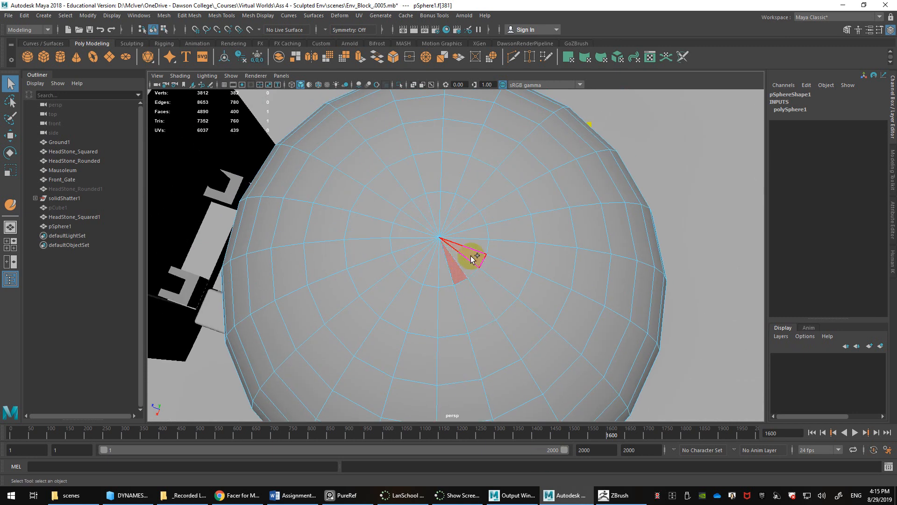
{"action": "left_click", "coordinate": [464, 264], "text": "shift"}
{"action": "left_click", "coordinate": [476, 252], "text": "shift"}
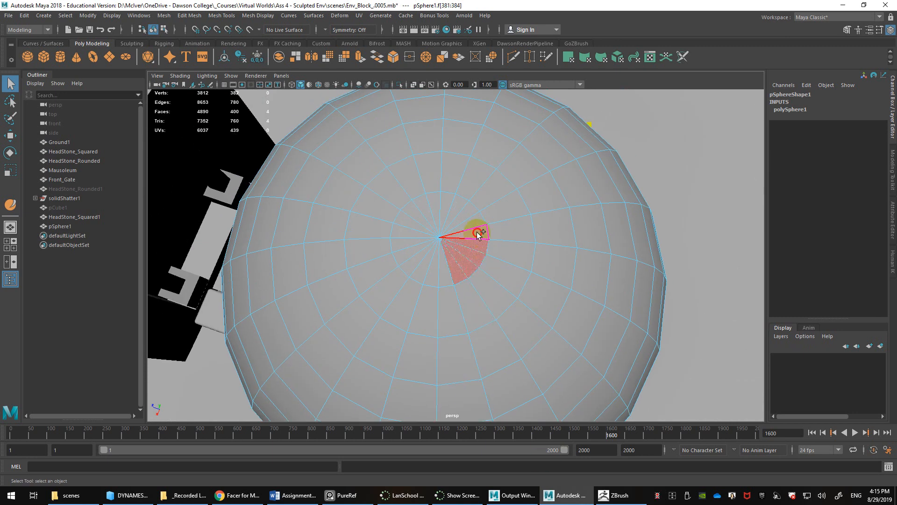
{"action": "left_click", "coordinate": [470, 216], "text": "shift"}
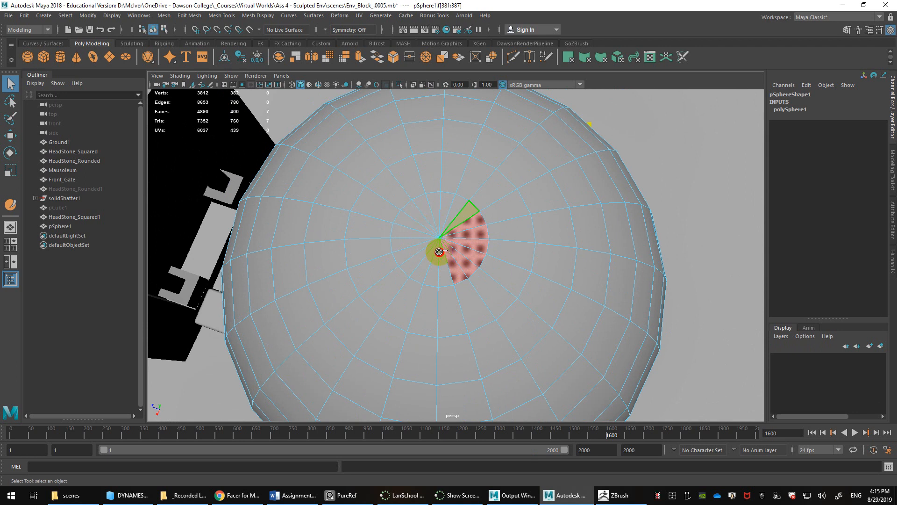
{"action": "mouse_move", "coordinate": [455, 248]}
{"action": "left_mouse_down"}
{"action": "mouse_move", "coordinate": [426, 208]}
{"action": "mouse_move", "coordinate": [450, 251]}
{"action": "mouse_move", "coordinate": [441, 259]}
{"action": "mouse_move", "coordinate": [447, 278]}
{"action": "left_mouse_up"}
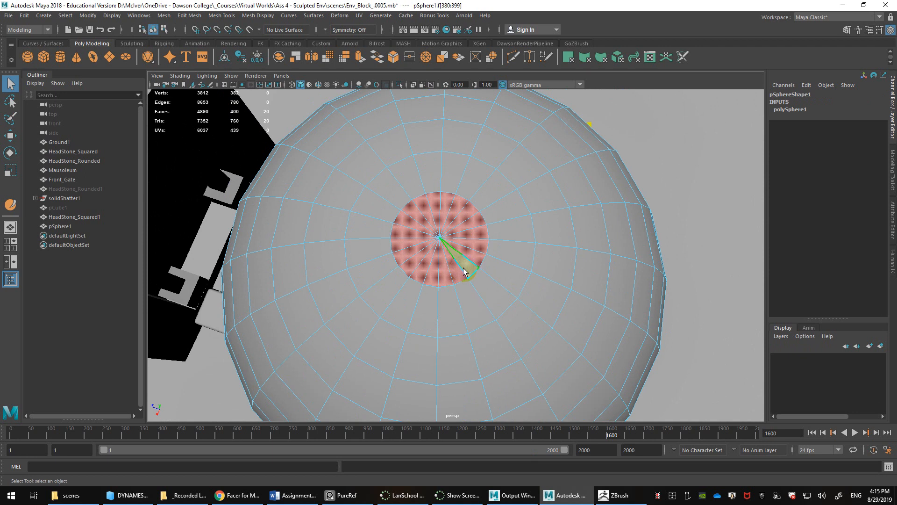
Step: Undo the hand-made face selections around the sphere's top pole
{"action": "key", "text": "ctrl+z"}
{"action": "mouse_move", "coordinate": [448, 231]}
{"action": "left_mouse_down"}
{"action": "mouse_move", "coordinate": [442, 261]}
{"action": "mouse_move", "coordinate": [450, 212]}
{"action": "mouse_move", "coordinate": [432, 263]}
{"action": "mouse_move", "coordinate": [410, 222]}
{"action": "left_mouse_up"}
{"action": "left_click", "coordinate": [411, 222], "text": "shift"}
{"action": "left_click_drag", "start_coordinate": [487, 305], "coordinate": [462, 405], "text": "alt"}
{"action": "key", "text": "ctrl+z"}
{"action": "scroll", "coordinate": [500, 283], "scroll_direction": "up", "scroll_amount": 5}
{"action": "key", "text": "ctrl+z"}
{"action": "scroll", "coordinate": [467, 243], "scroll_direction": "up", "scroll_amount": 3}
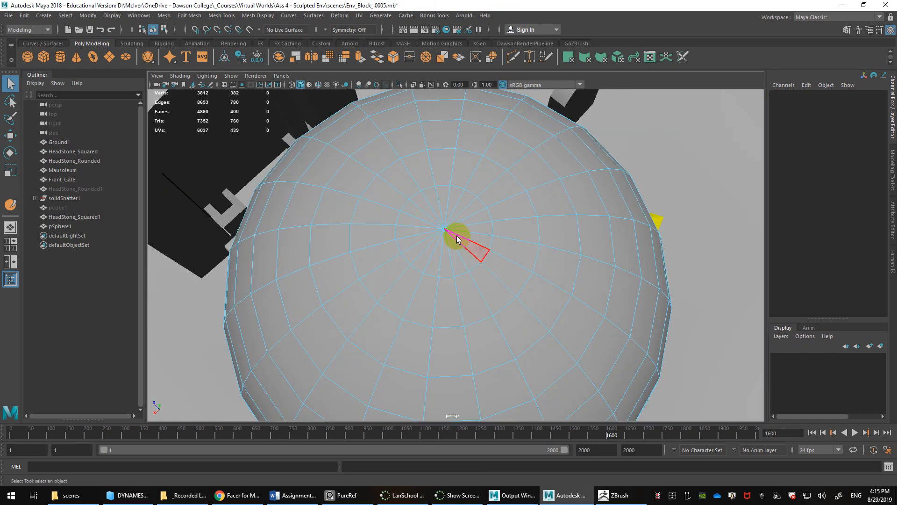
Step: Switch the sphere to vertex selection, select the top pole vertex and convert it to its surrounding faces
{"action": "right_click_drag", "start_coordinate": [448, 229], "coordinate": [401, 234]}
{"action": "left_click", "coordinate": [444, 230]}
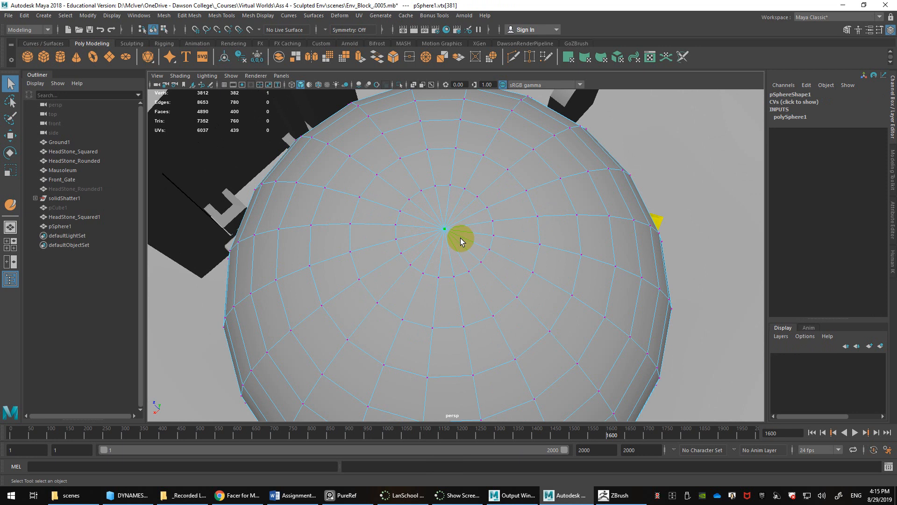
{"action": "right_click_drag", "start_coordinate": [444, 228], "coordinate": [443, 285], "text": "ctrl"}
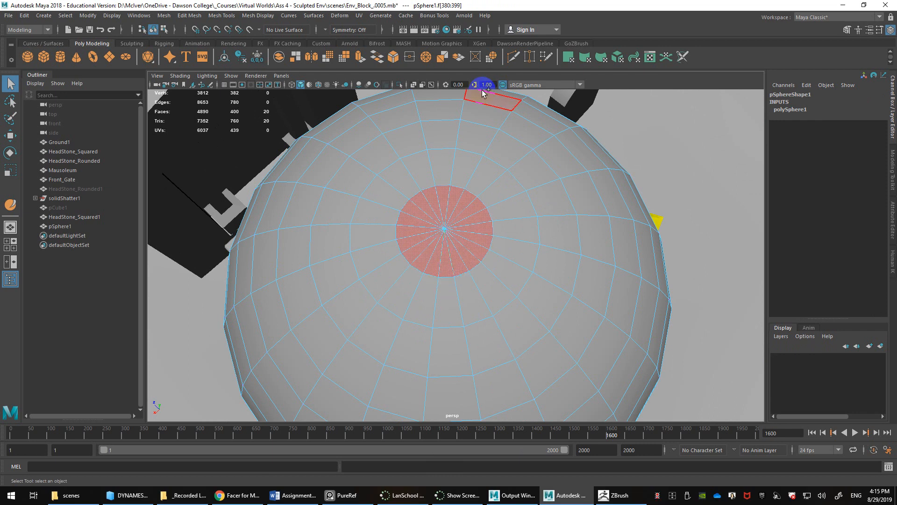
Step: Grow the face selection outward from the sphere's top pole five times
{"action": "key", "text": "shift+period"}
{"action": "key", "text": "shift+period"}
{"action": "key", "text": "shift+period"}
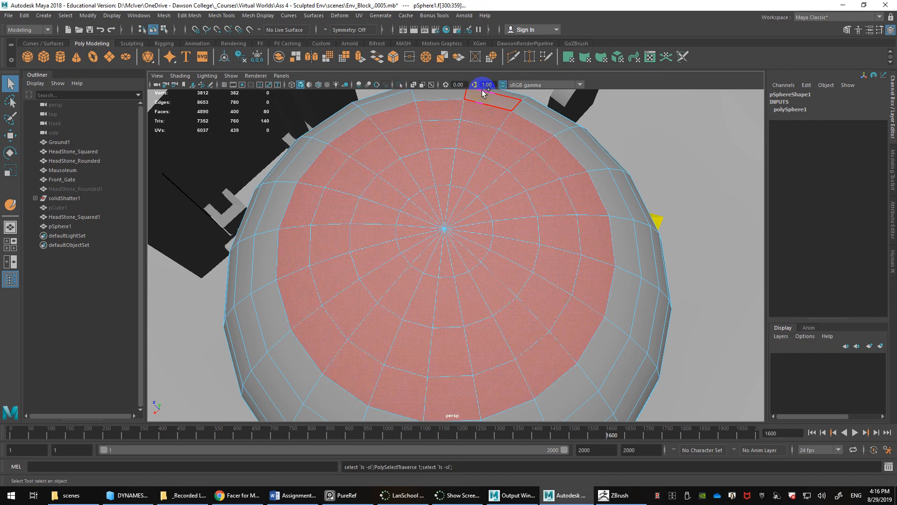
{"action": "key", "text": "shift+period"}
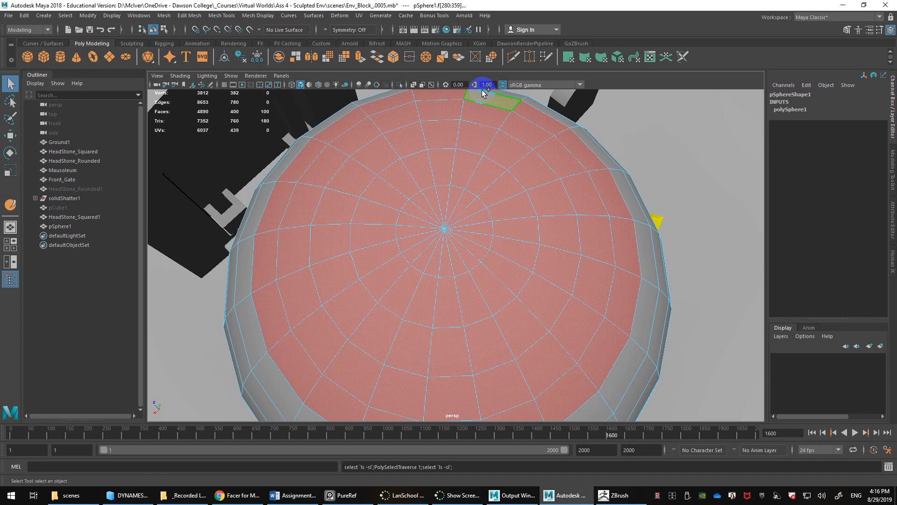
{"action": "key", "text": "shift+period"}
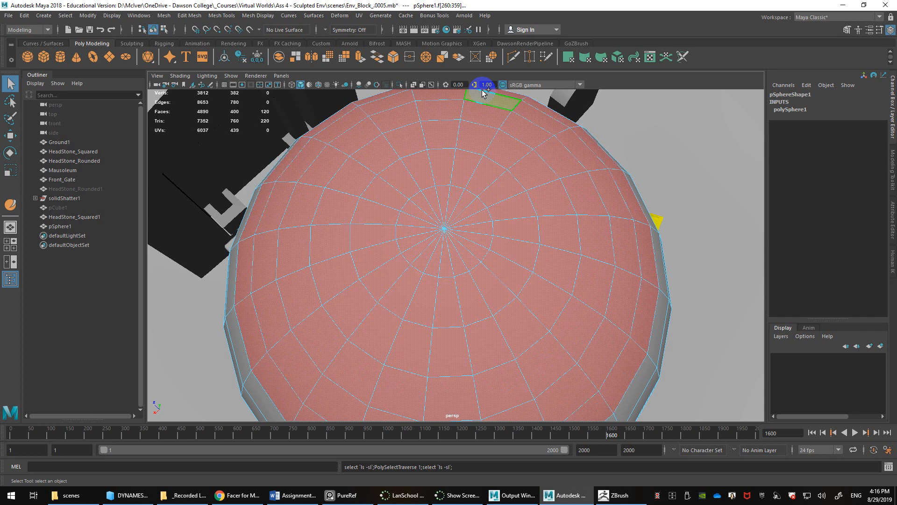
Step: Shrink the sphere's face selection back toward the top pole five times
{"action": "key", "text": "shift+comma"}
{"action": "key", "text": "shift+comma"}
{"action": "key", "text": "shift+comma"}
{"action": "key", "text": "shift+comma"}
{"action": "key", "text": "shift+comma"}
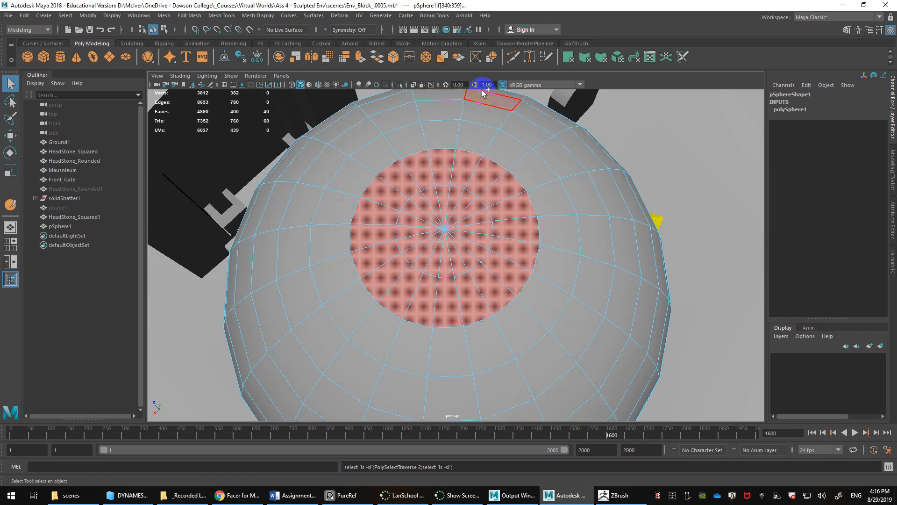
Step: Grow the face selection outward from the pole four times to cover the sphere's upper cap
{"action": "key", "text": "shift+period"}
{"action": "key", "text": "shift+period"}
{"action": "key", "text": "shift+period"}
{"action": "key", "text": "shift+period"}
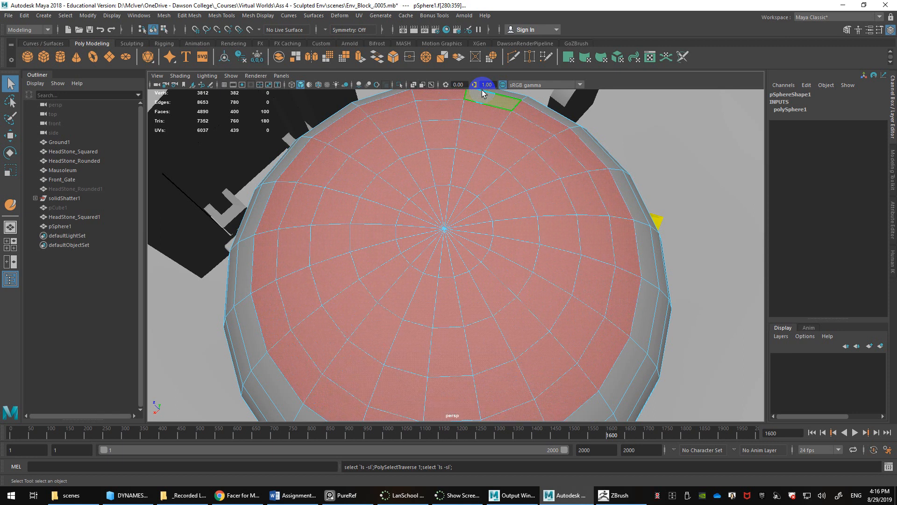
{"action": "right_click_drag", "start_coordinate": [525, 296], "coordinate": [467, 294], "text": "alt"}
{"action": "left_click_drag", "start_coordinate": [467, 294], "coordinate": [505, 211], "text": "alt"}
{"action": "middle_click_drag", "start_coordinate": [477, 269], "coordinate": [496, 230], "text": "alt"}
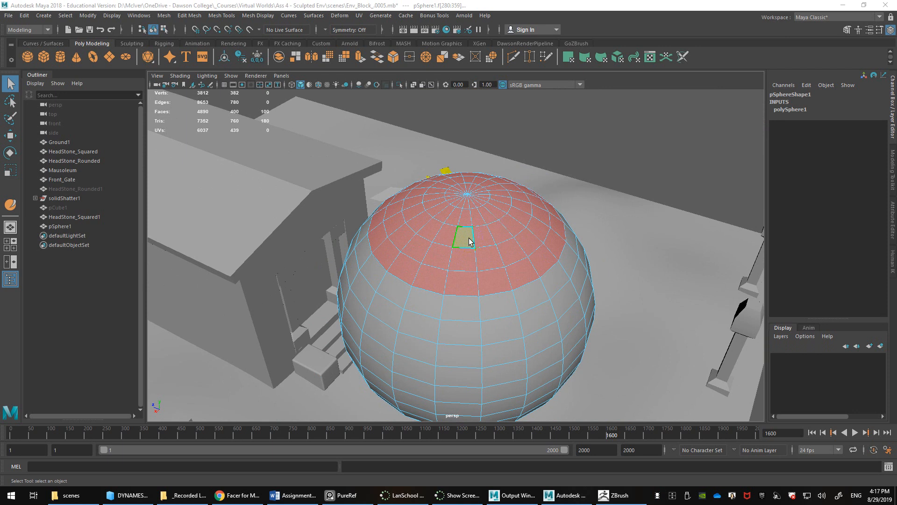
Step: Select a single face on the sphere's upper front, then switch to edge mode and select a nearby horizontal edge
{"action": "left_click", "coordinate": [469, 260]}
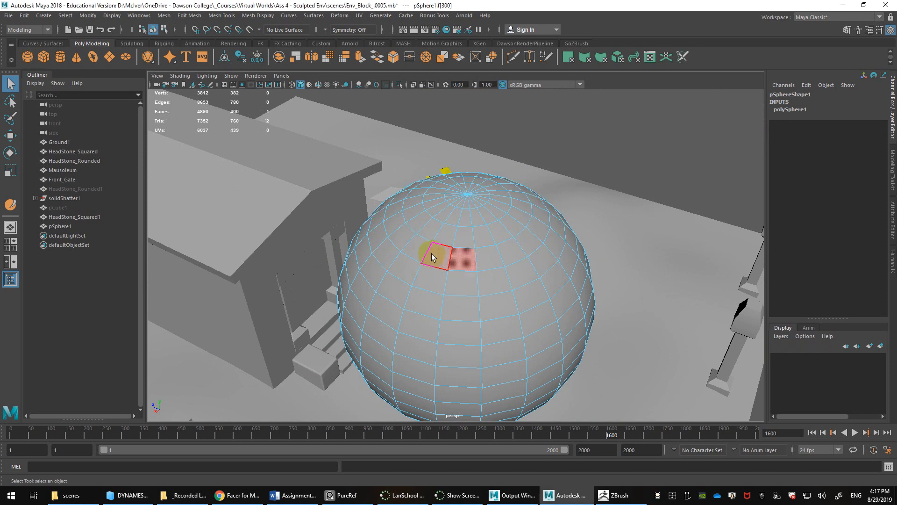
{"action": "right_click_drag", "start_coordinate": [453, 249], "coordinate": [461, 230]}
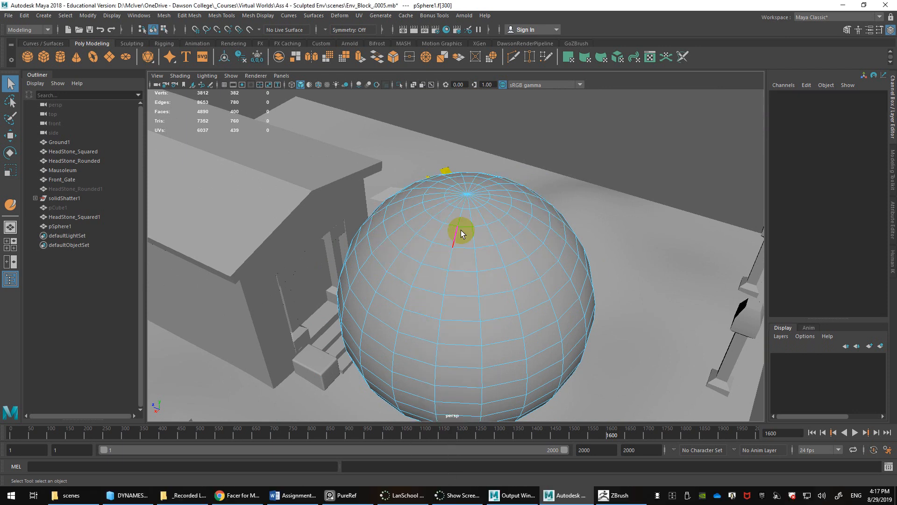
{"action": "left_click", "coordinate": [456, 267]}
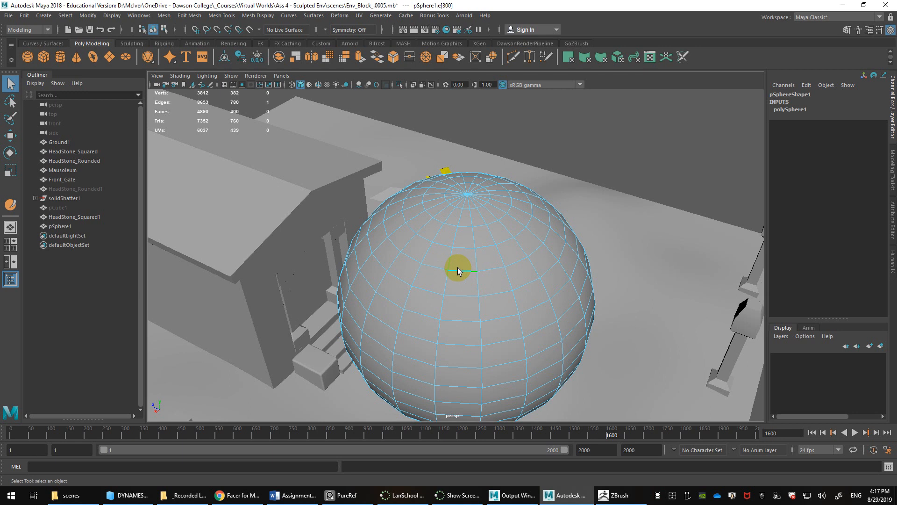
{"action": "left_click", "coordinate": [457, 257]}
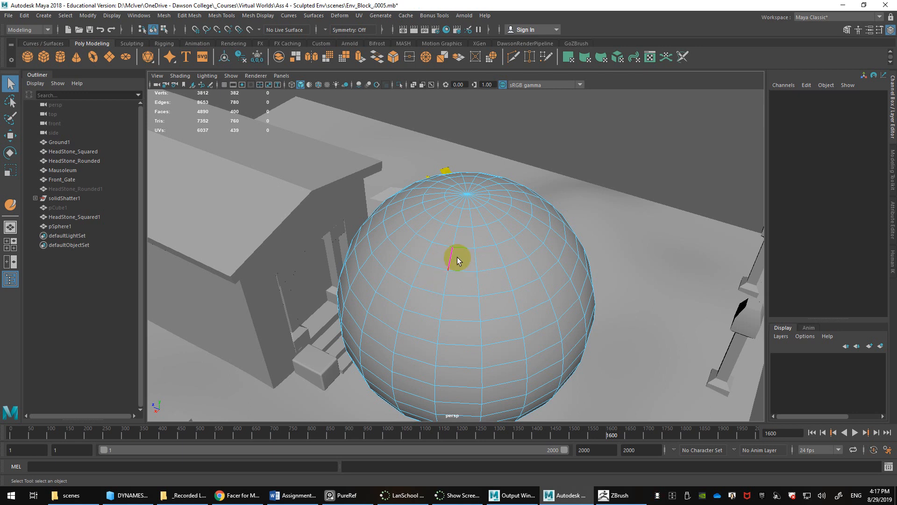
Step: Switch the sphere back to face mode and select one face on its front near the equator
{"action": "right_click_drag", "start_coordinate": [457, 257], "coordinate": [462, 259]}
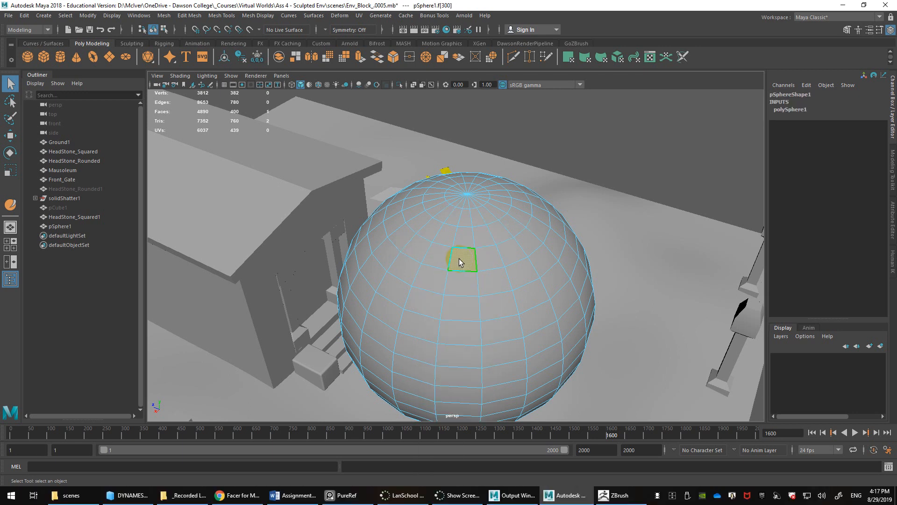
{"action": "left_click", "coordinate": [463, 260]}
{"action": "mouse_move", "coordinate": [482, 284]}
{"action": "left_mouse_down", "text": "alt"}
{"action": "mouse_move", "coordinate": [491, 297]}
{"action": "mouse_move", "coordinate": [439, 338]}
{"action": "mouse_move", "coordinate": [482, 296]}
{"action": "left_mouse_up", "text": "alt"}
{"action": "left_click", "coordinate": [437, 334]}
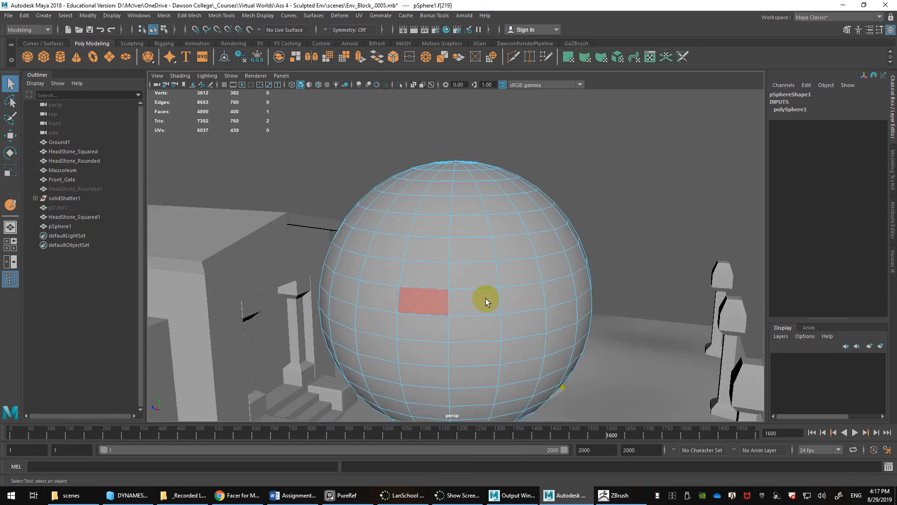
Step: Grow the face selection outward from the single front face four times
{"action": "key", "text": "shift+period"}
{"action": "key", "text": "shift+period"}
{"action": "key", "text": "shift+period"}
{"action": "key", "text": "shift+period"}
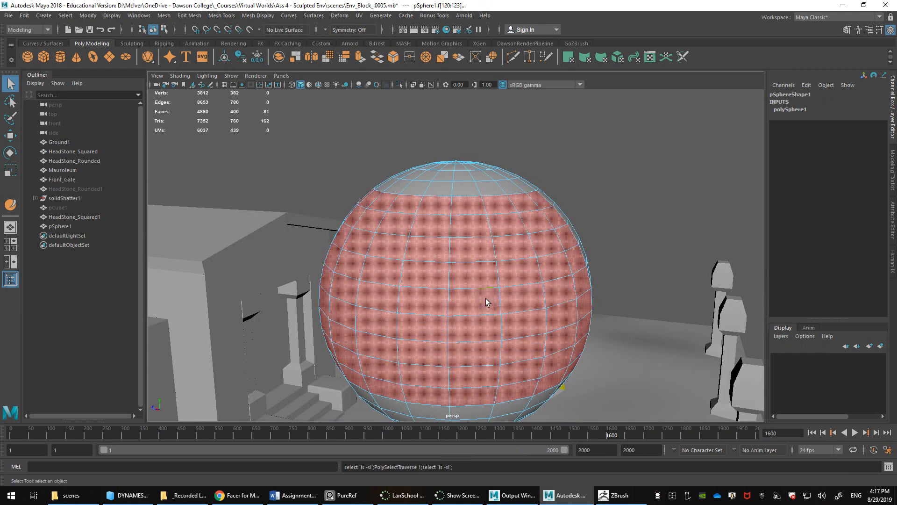
Step: Shrink the face selection four times, back to the single front face
{"action": "key", "text": "shift+comma"}
{"action": "key", "text": "shift+comma"}
{"action": "key", "text": "shift+comma"}
{"action": "key", "text": "shift+comma"}
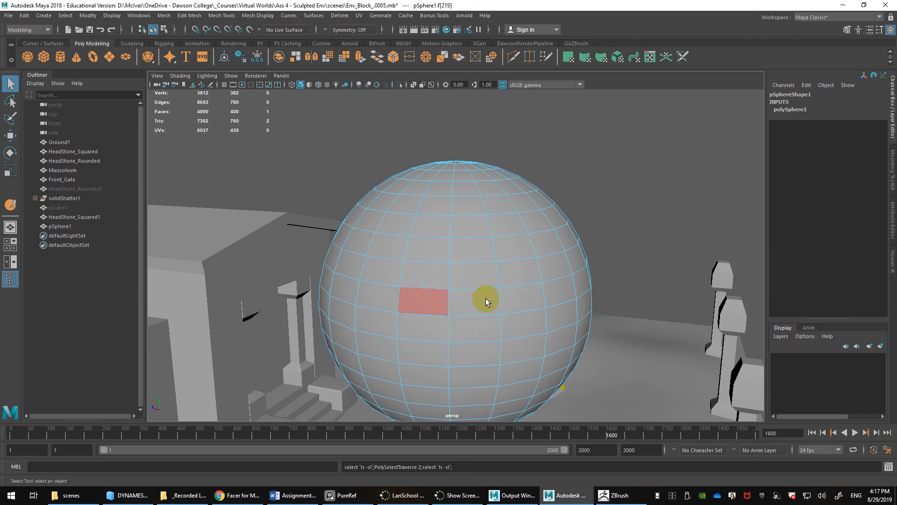
Step: Switch the sphere to vertex-face mode and examine its separated face corners from several angles
{"action": "right_click_drag", "start_coordinate": [456, 239], "coordinate": [411, 253]}
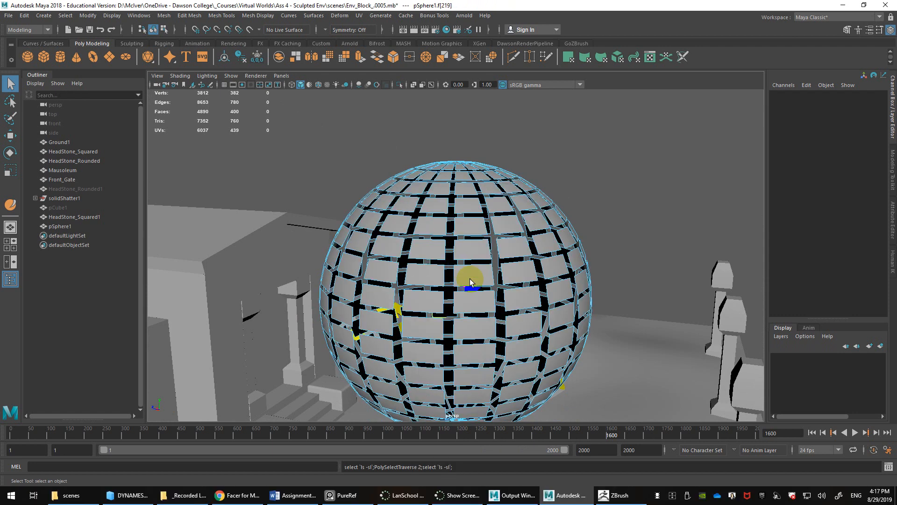
{"action": "left_click_drag", "start_coordinate": [469, 282], "coordinate": [471, 307], "text": "alt"}
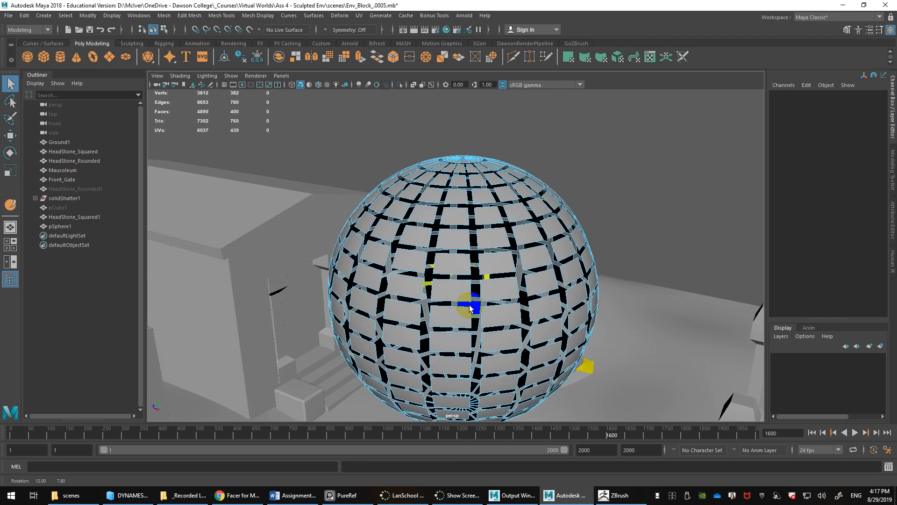
{"action": "right_click_drag", "start_coordinate": [479, 232], "coordinate": [425, 249]}
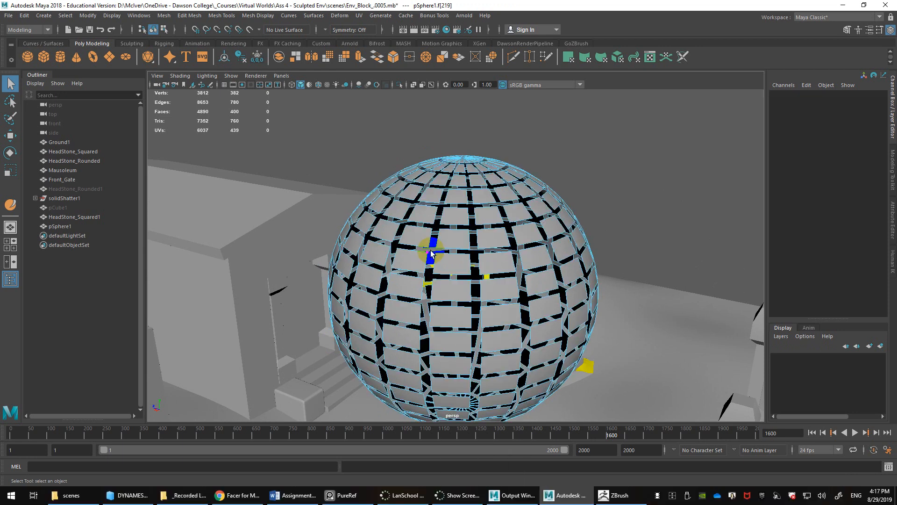
{"action": "left_click_drag", "start_coordinate": [445, 271], "coordinate": [493, 282], "text": "alt"}
{"action": "middle_click_drag", "start_coordinate": [493, 283], "coordinate": [492, 240], "text": "alt"}
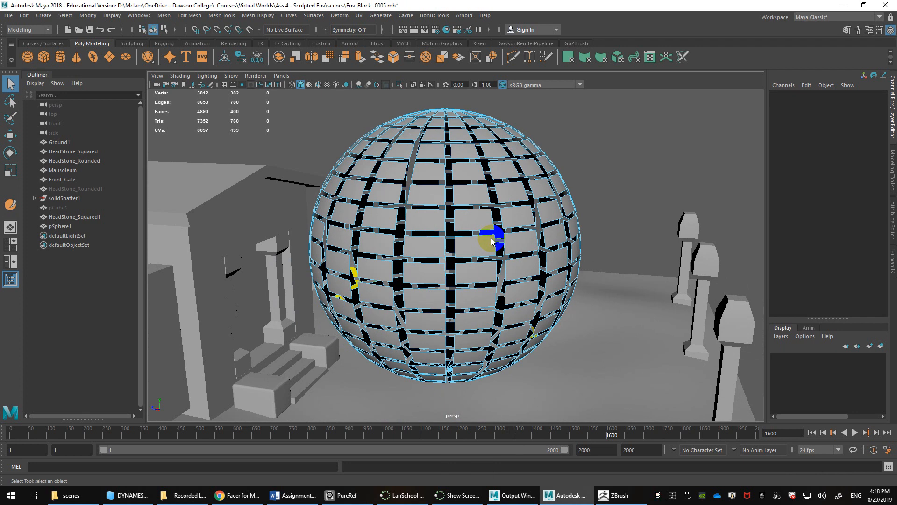
Step: Switch the sphere to vertex mode for comparison, then return it to vertex-face mode
{"action": "right_click_drag", "start_coordinate": [472, 198], "coordinate": [470, 181]}
{"action": "left_click", "coordinate": [463, 206]}
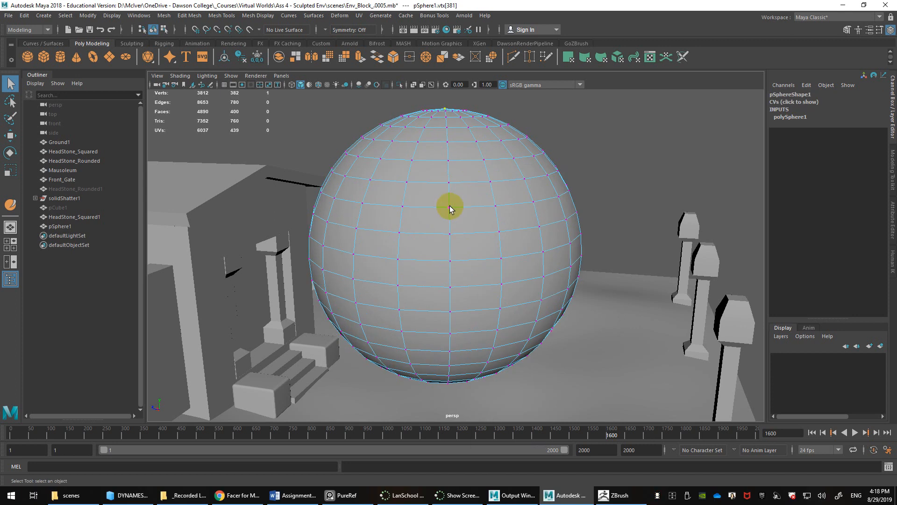
{"action": "right_click_drag", "start_coordinate": [449, 206], "coordinate": [421, 221]}
{"action": "left_click_drag", "start_coordinate": [481, 263], "coordinate": [485, 340], "text": "alt"}
{"action": "scroll", "coordinate": [469, 228], "scroll_direction": "up", "scroll_amount": 3}
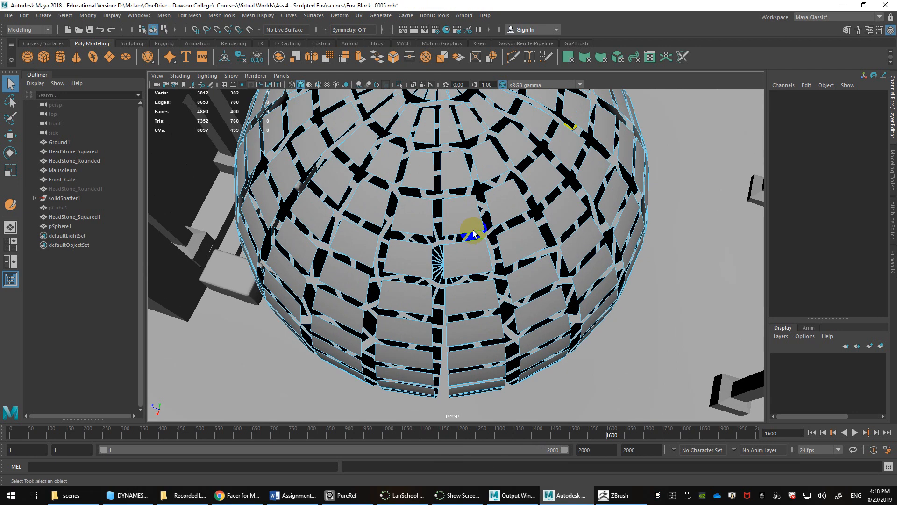
Step: Return the sphere to object mode and frame it in the view
{"action": "left_click_drag", "start_coordinate": [468, 229], "coordinate": [477, 212], "text": "alt"}
{"action": "right_click_drag", "start_coordinate": [483, 200], "coordinate": [520, 190]}
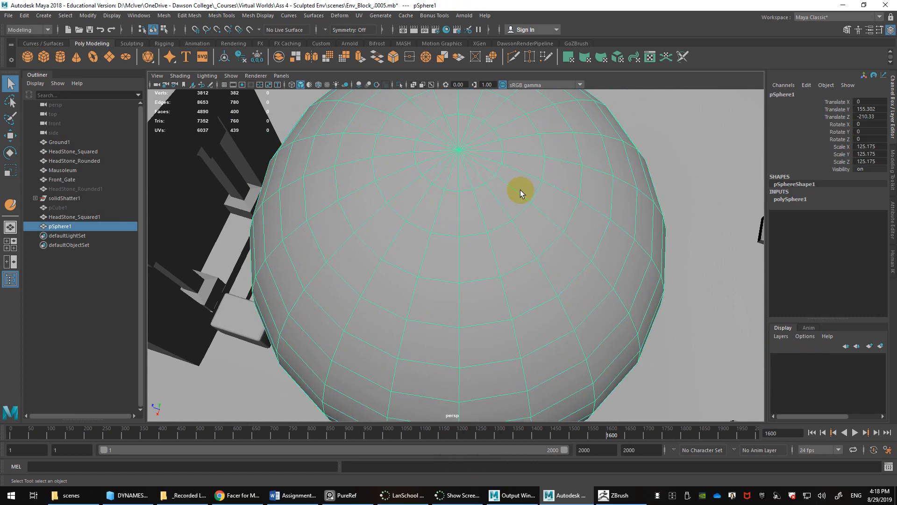
{"action": "key", "text": "f"}
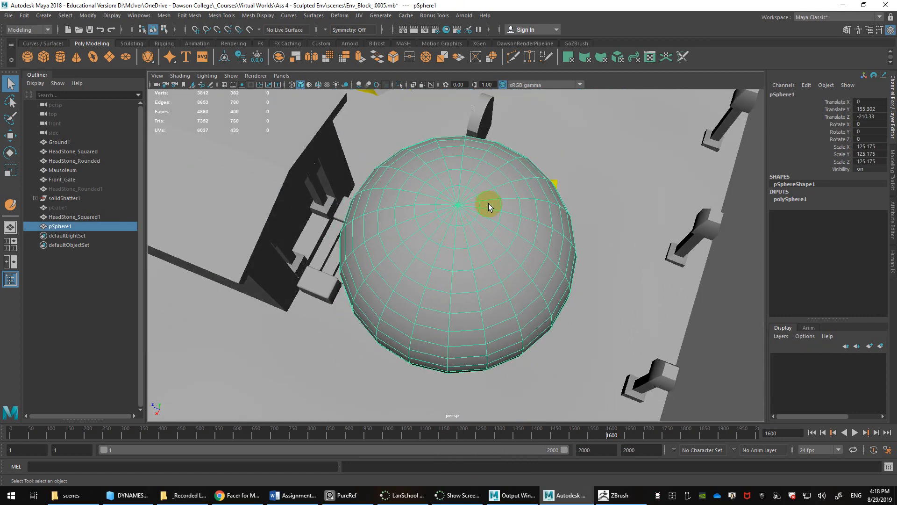
Step: Brush-select faces near the sphere's top pole, then switch to vertex mode and select vertices around the pole
{"action": "right_click_drag", "start_coordinate": [488, 210], "coordinate": [490, 238]}
{"action": "mouse_move", "coordinate": [484, 213]}
{"action": "left_mouse_down"}
{"action": "mouse_move", "coordinate": [461, 202]}
{"action": "mouse_move", "coordinate": [466, 212]}
{"action": "left_mouse_up"}
{"action": "right_click_drag", "start_coordinate": [470, 212], "coordinate": [425, 213]}
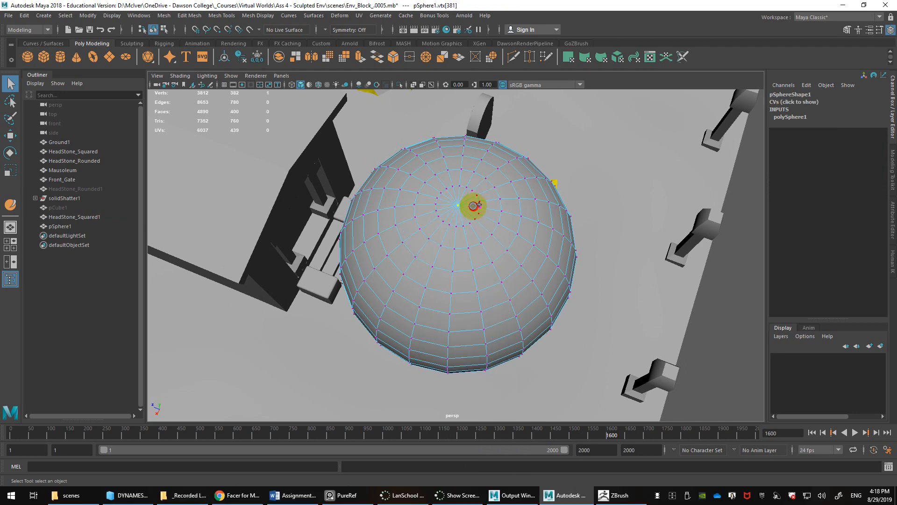
{"action": "left_click", "coordinate": [472, 221]}
{"action": "left_click_drag", "start_coordinate": [472, 220], "coordinate": [476, 222]}
Step: Switch to edge mode and brush-select a series of edges around the sphere's top pole
{"action": "right_click_drag", "start_coordinate": [477, 221], "coordinate": [483, 199]}
{"action": "mouse_move", "coordinate": [501, 216]}
{"action": "left_mouse_down"}
{"action": "mouse_move", "coordinate": [489, 232]}
{"action": "mouse_move", "coordinate": [495, 216]}
{"action": "mouse_move", "coordinate": [452, 212]}
{"action": "mouse_move", "coordinate": [474, 235]}
{"action": "mouse_move", "coordinate": [445, 250]}
{"action": "left_mouse_up"}
{"action": "scroll", "coordinate": [517, 255], "scroll_direction": "down", "scroll_amount": 3}
{"action": "left_click_drag", "start_coordinate": [517, 255], "coordinate": [470, 248], "text": "alt"}
{"action": "scroll", "coordinate": [469, 249], "scroll_direction": "up", "scroll_amount": 3}
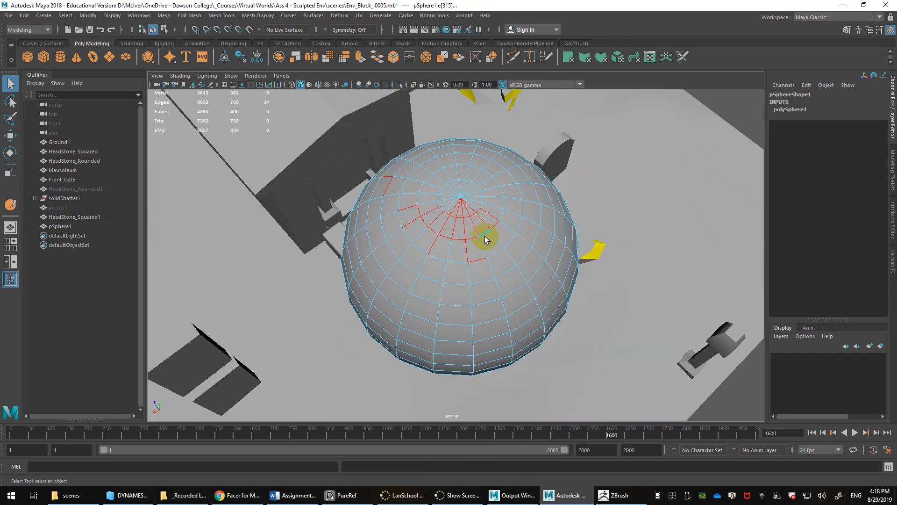
Step: Clear the edge selection, return the sphere to object mode and switch to face mode
{"action": "left_click", "coordinate": [526, 231]}
{"action": "right_click", "coordinate": [486, 228]}
{"action": "right_click_drag", "start_coordinate": [485, 241], "coordinate": [518, 215]}
{"action": "scroll", "coordinate": [477, 252], "scroll_direction": "down", "scroll_amount": 3}
{"action": "left_click_drag", "start_coordinate": [476, 252], "coordinate": [480, 236], "text": "alt"}
{"action": "right_click_drag", "start_coordinate": [479, 236], "coordinate": [483, 254]}
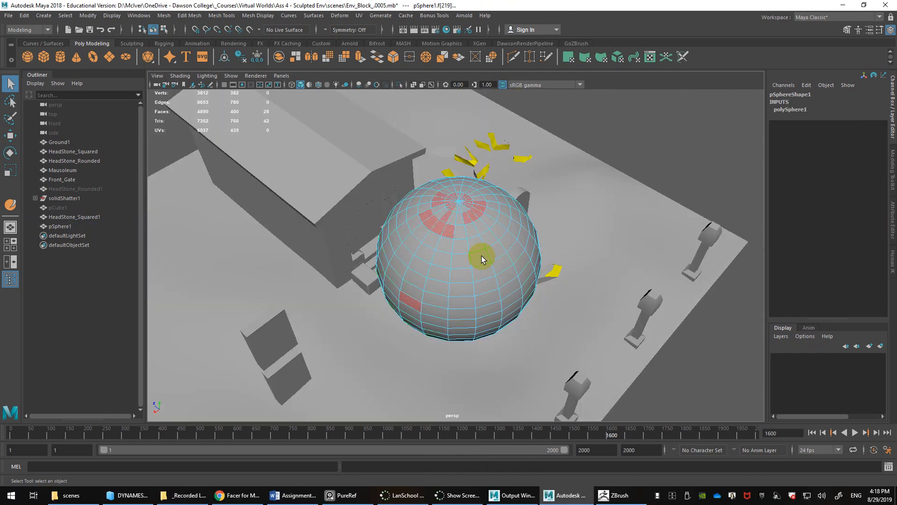
Step: Select several separate faces on the sphere's front and add a full vertical face loop between them
{"action": "left_click", "coordinate": [477, 257]}
{"action": "left_click_drag", "start_coordinate": [471, 274], "coordinate": [476, 259], "text": "alt"}
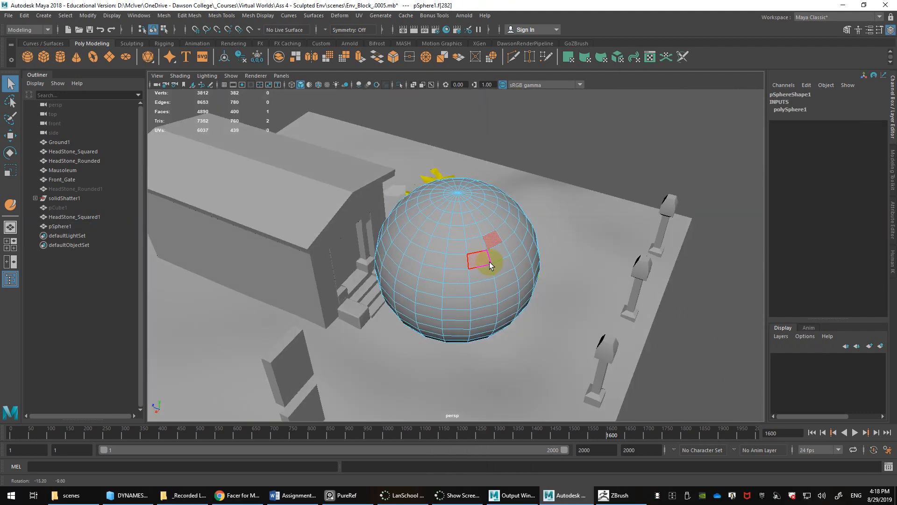
{"action": "left_click", "coordinate": [438, 243], "text": "shift"}
{"action": "left_click", "coordinate": [457, 276], "text": "shift"}
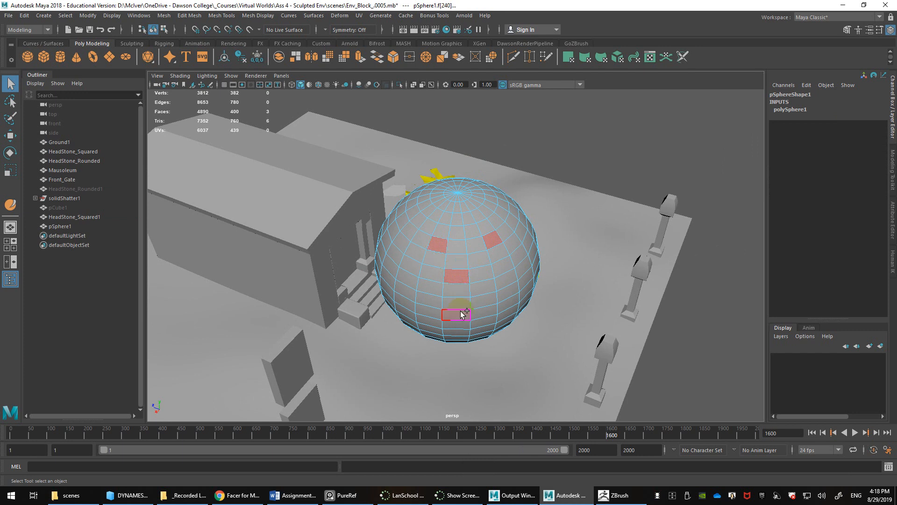
{"action": "left_click", "coordinate": [454, 289], "text": "shift"}
{"action": "double_click", "coordinate": [453, 303], "text": "shift"}
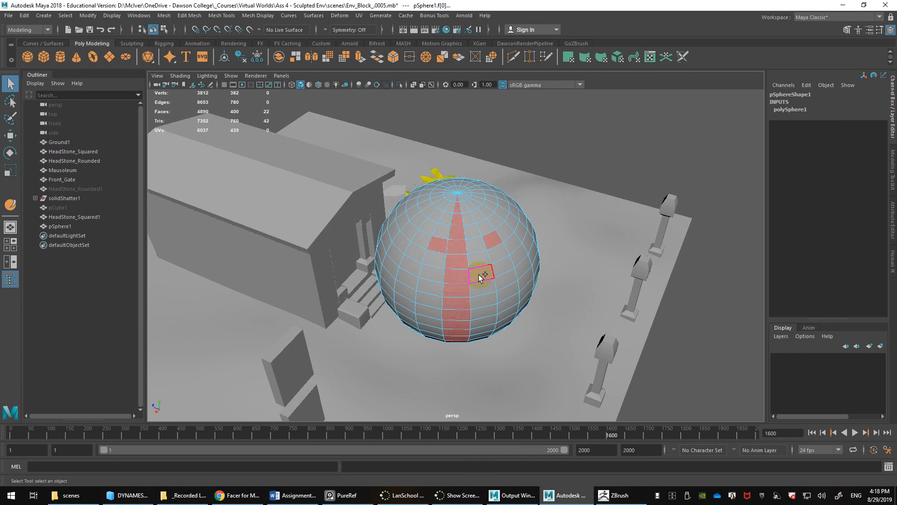
Step: Add more individual faces on both sides of the vertical face loop to the selection
{"action": "left_click", "coordinate": [518, 256], "text": "shift"}
{"action": "left_click", "coordinate": [433, 273], "text": "shift"}
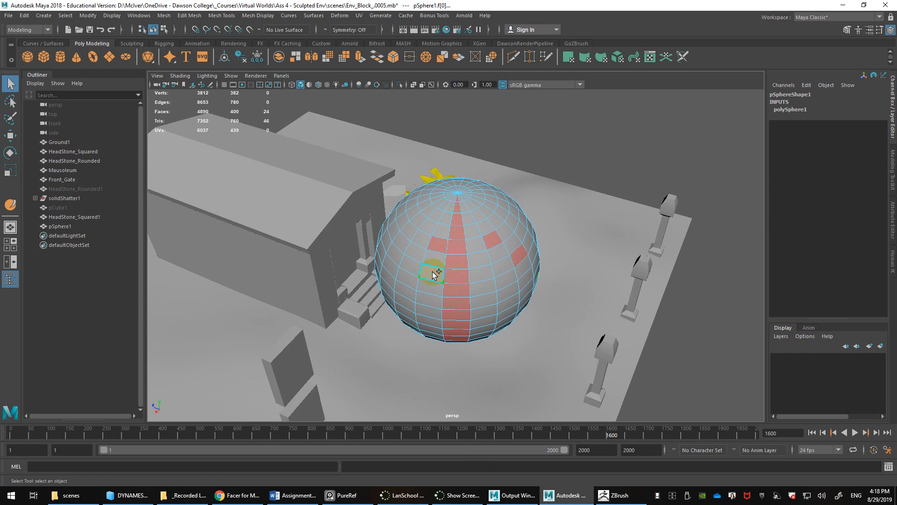
{"action": "left_click", "coordinate": [412, 268], "text": "shift"}
{"action": "left_click", "coordinate": [421, 296], "text": "shift"}
{"action": "left_click_drag", "start_coordinate": [425, 284], "coordinate": [511, 286], "text": "alt"}
Step: Extrude the selected faces about 66 units along the world X axis with the Move tool, then undo it
{"action": "key", "text": "w"}
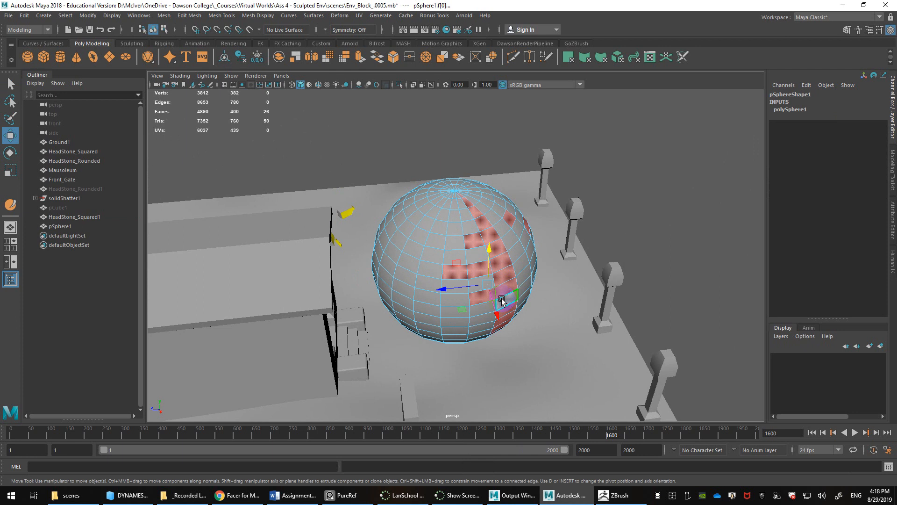
{"action": "left_click_drag", "start_coordinate": [496, 310], "coordinate": [534, 336], "text": "shift"}
{"action": "left_click_drag", "start_coordinate": [537, 304], "coordinate": [493, 316], "text": "alt"}
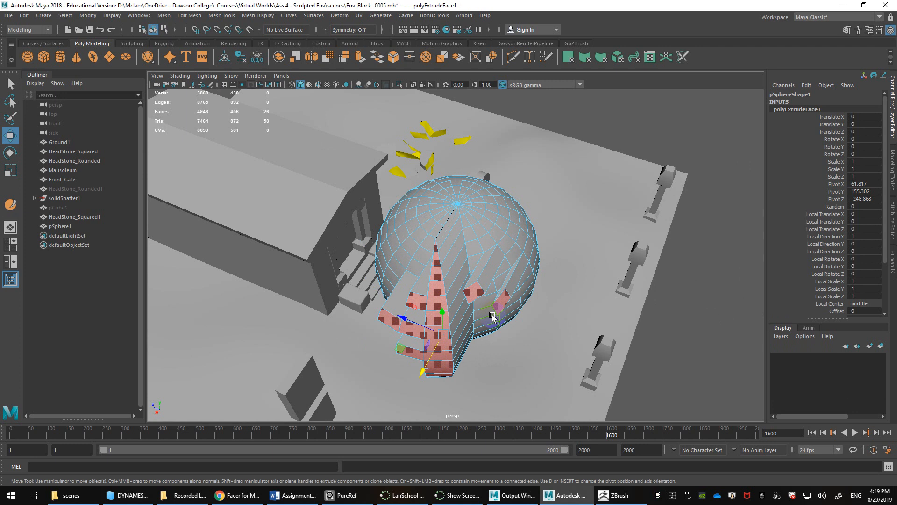
{"action": "key", "text": "ctrl+z"}
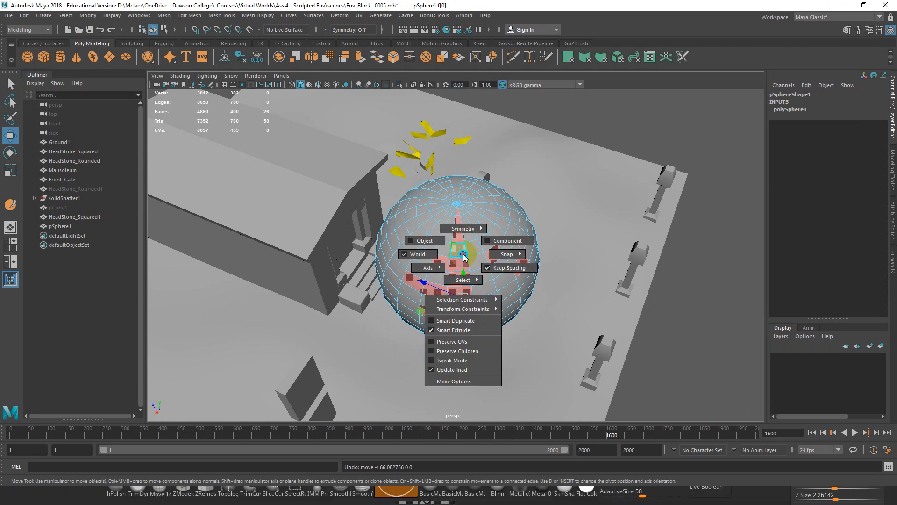
Step: Set the Move tool's axis orientation to Component, extrude the selected faces about 85 units outward and undo the extrusion
{"action": "left_click_drag", "start_coordinate": [461, 253], "coordinate": [498, 232]}
{"action": "left_click_drag", "start_coordinate": [486, 282], "coordinate": [421, 241], "text": "alt"}
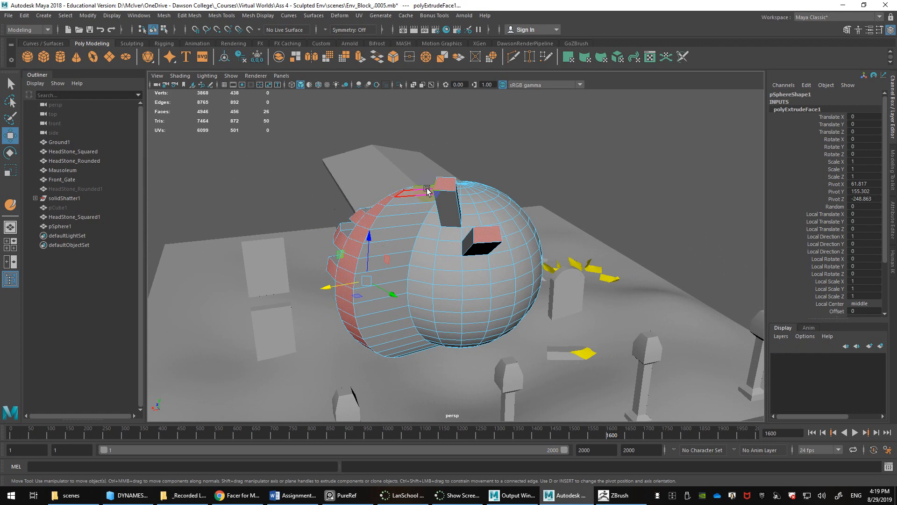
{"action": "key", "text": "ctrl+z"}
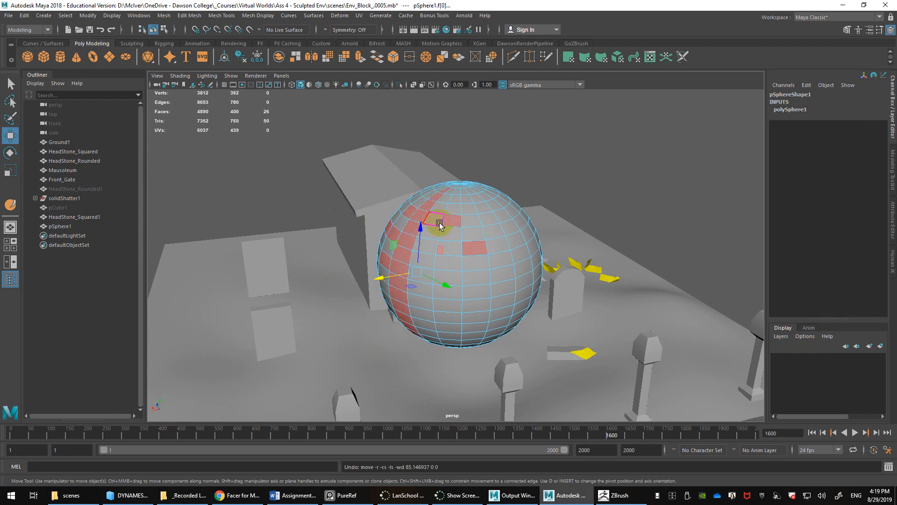
Step: Replace the selection with five faces spread across the sphere's front, two of them side by side near the equator
{"action": "left_click_drag", "start_coordinate": [420, 224], "coordinate": [465, 269], "text": "alt"}
{"action": "left_click", "coordinate": [463, 278]}
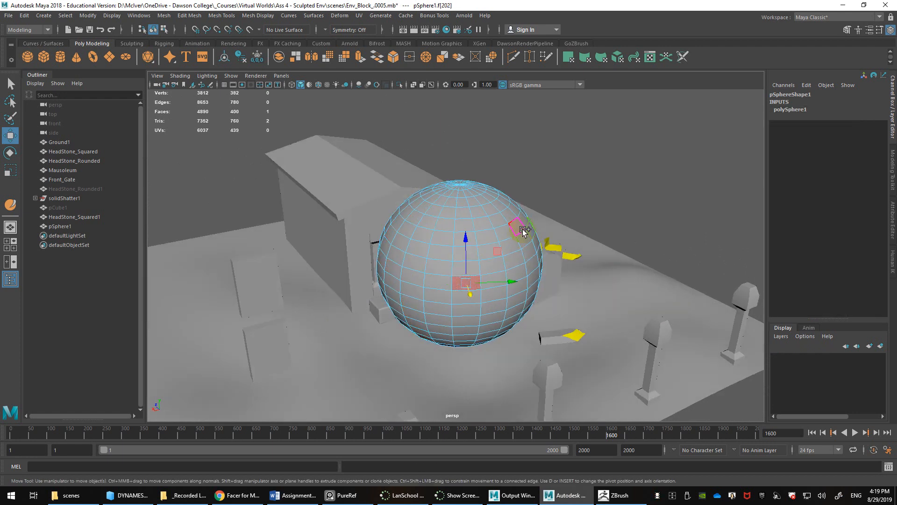
{"action": "left_click", "coordinate": [520, 228], "text": "shift"}
{"action": "left_click", "coordinate": [427, 237], "text": "shift"}
{"action": "left_click", "coordinate": [443, 281], "text": "shift"}
{"action": "left_click", "coordinate": [511, 247], "text": "shift"}
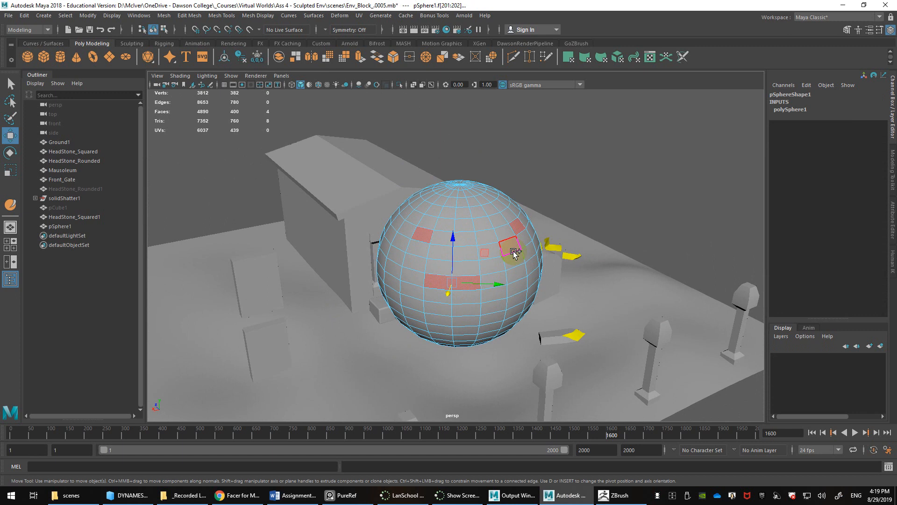
Step: Extrude the five selected faces about 59 units outward, then undo the extrusion
{"action": "left_click_drag", "start_coordinate": [508, 268], "coordinate": [427, 248], "text": "alt"}
{"action": "key", "text": "ctrl+e"}
{"action": "key", "text": "ctrl+z"}
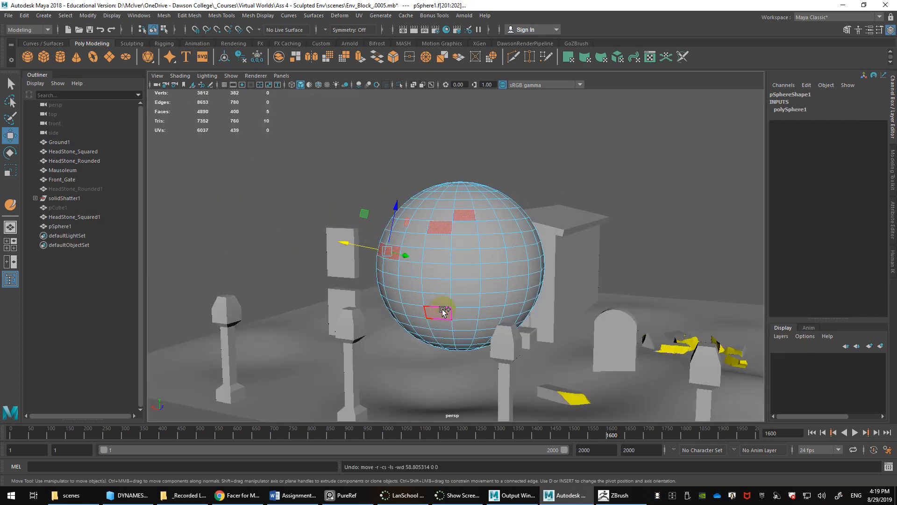
Step: Add a face on the sphere's lower half to the selection, extrude the selected faces and undo the extrusion
{"action": "left_click", "coordinate": [440, 305], "text": "shift"}
{"action": "mouse_move", "coordinate": [429, 314]}
{"action": "left_mouse_down", "text": "shift"}
{"action": "mouse_move", "coordinate": [406, 366]}
{"action": "mouse_move", "coordinate": [472, 295]}
{"action": "mouse_move", "coordinate": [475, 305]}
{"action": "mouse_move", "coordinate": [470, 286]}
{"action": "left_mouse_up", "text": "shift"}
{"action": "key", "text": "ctrl+z"}
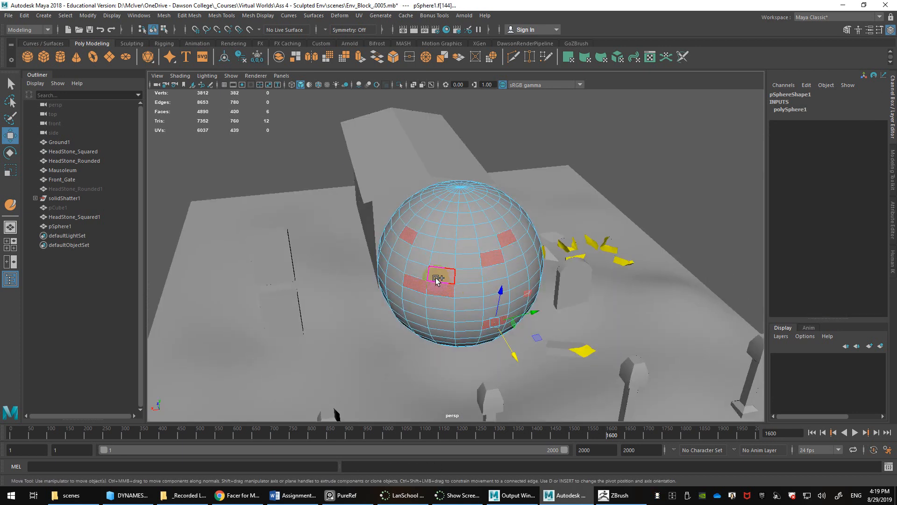
Step: Add a vertical face loop to the selection, extrude all selected faces about 37 units and undo the extrusion
{"action": "double_click", "coordinate": [446, 263], "text": "shift"}
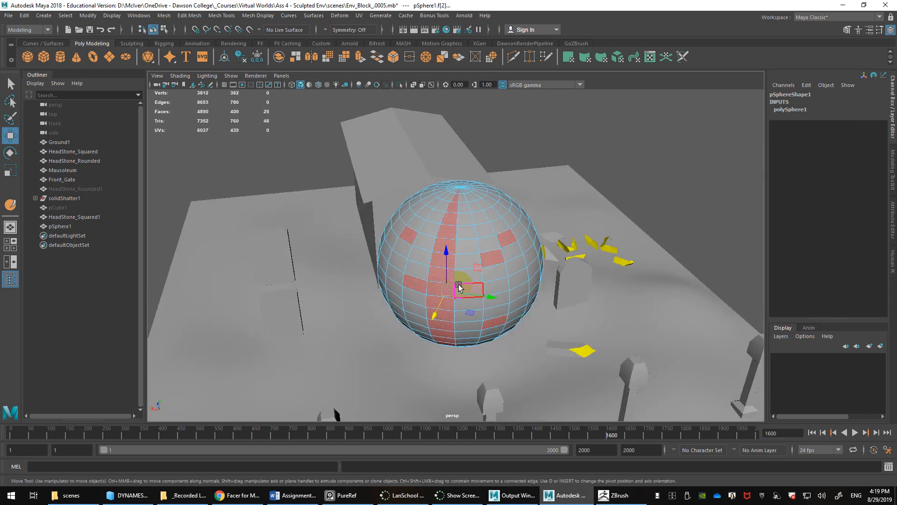
{"action": "left_click_drag", "start_coordinate": [458, 287], "coordinate": [423, 255], "text": "alt"}
{"action": "key", "text": "ctrl+z"}
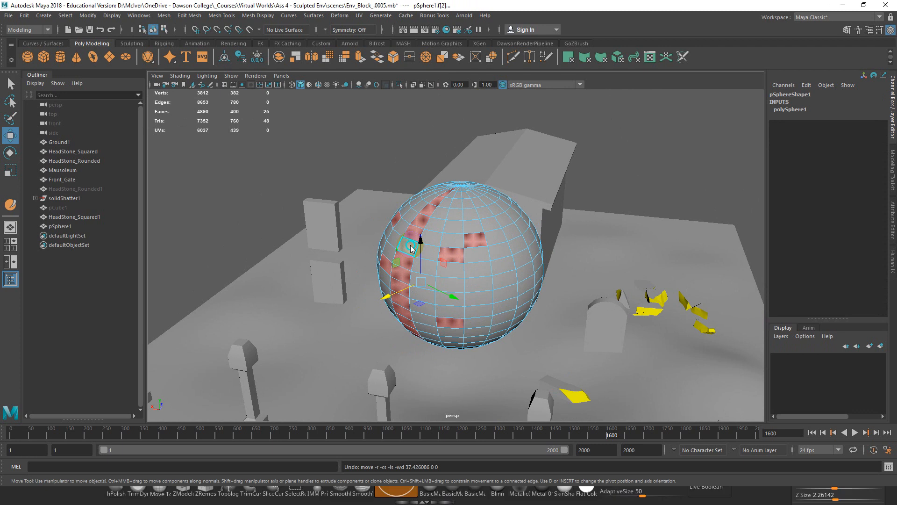
Step: Switch from the regular Move tool to the Move Normal Tool for the selected faces
{"action": "left_click", "coordinate": [410, 246]}
{"action": "left_click_drag", "start_coordinate": [412, 248], "coordinate": [316, 252]}
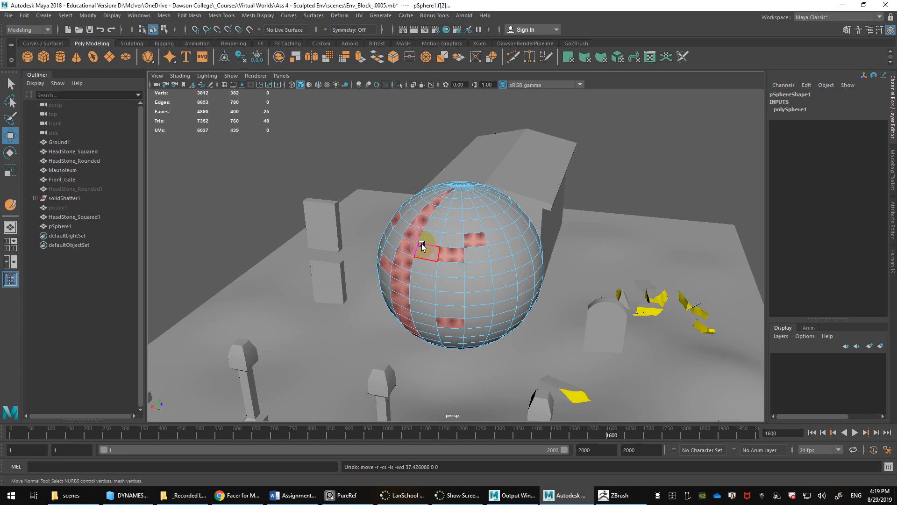
Step: Extrude the selected faces about 44 units outward, then undo the outward offset
{"action": "left_click_drag", "start_coordinate": [416, 240], "coordinate": [542, 283], "text": "alt"}
{"action": "key", "text": "ctrl+e"}
{"action": "left_click_drag", "start_coordinate": [475, 365], "coordinate": [502, 384]}
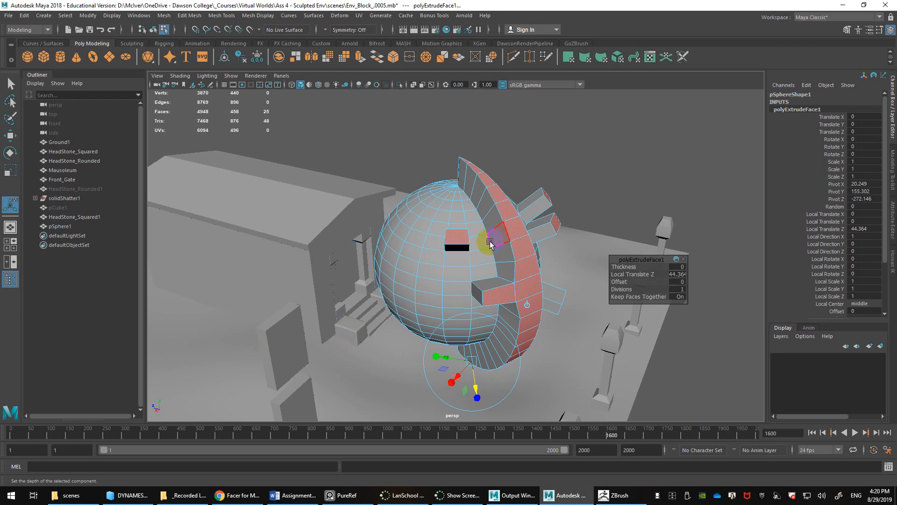
{"action": "left_click", "coordinate": [434, 273]}
{"action": "scroll", "coordinate": [440, 272], "scroll_direction": "down", "scroll_amount": 4}
{"action": "key", "text": "ctrl+z"}
{"action": "key", "text": "ctrl+z"}
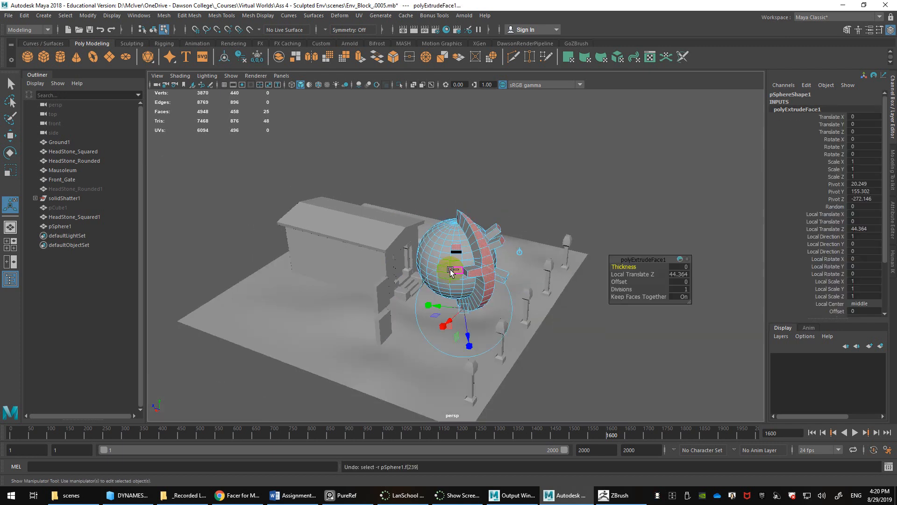
{"action": "scroll", "coordinate": [464, 264], "scroll_direction": "up", "scroll_amount": 5}
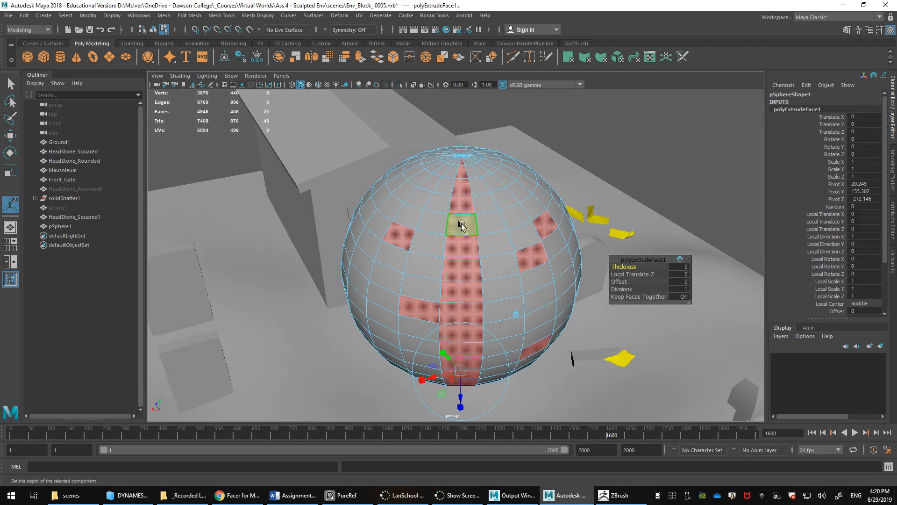
Step: Convert the selected faces on the sphere to a vertex selection
{"action": "right_click", "coordinate": [462, 226], "text": "ctrl"}
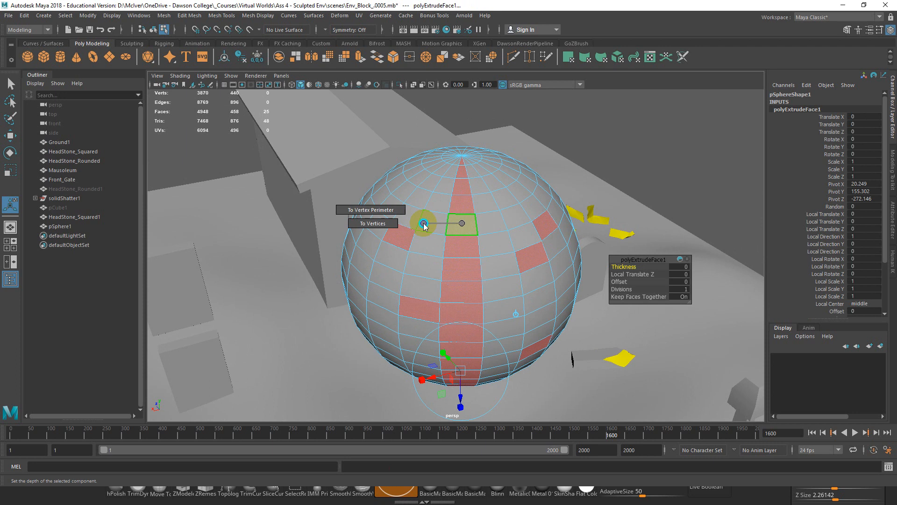
{"action": "mouse_move", "coordinate": [465, 200]}
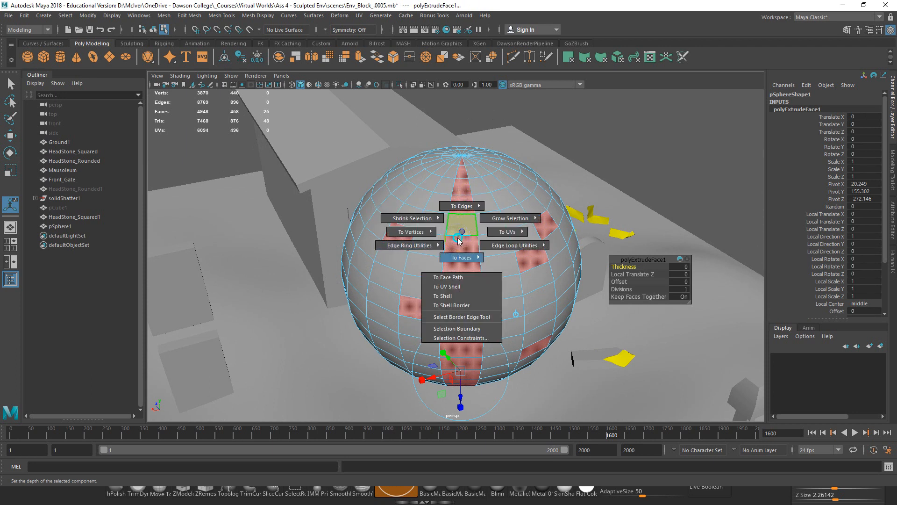
{"action": "mouse_move", "coordinate": [375, 228]}
{"action": "right_click_drag", "start_coordinate": [376, 229], "coordinate": [377, 232]}
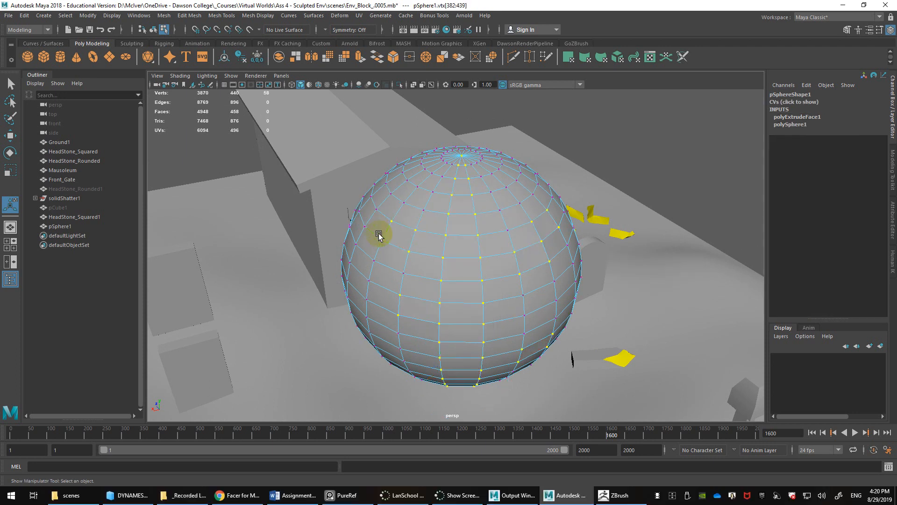
Step: Activate the Move tool for the selected vertices and set its axis orientation to Normal
{"action": "left_click_drag", "start_coordinate": [377, 233], "coordinate": [508, 262], "text": "alt"}
{"action": "key", "text": "w"}
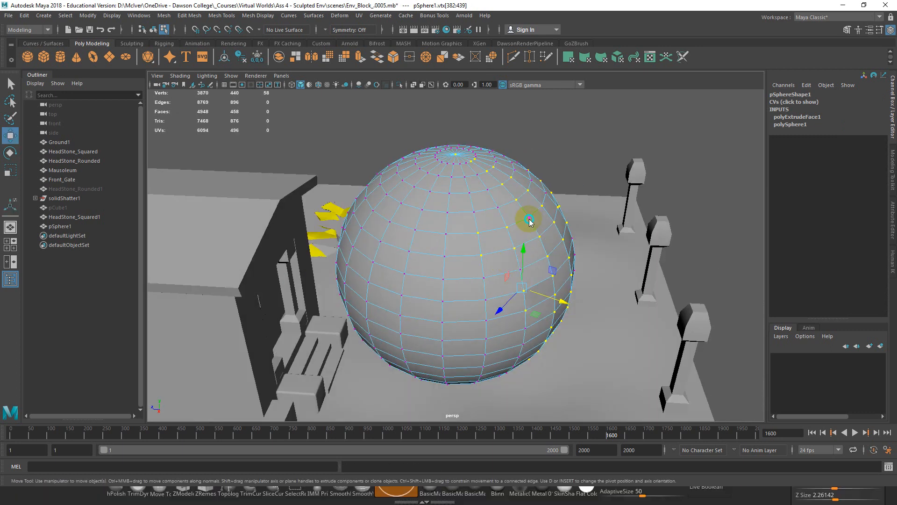
{"action": "right_click", "coordinate": [529, 218], "text": "shift"}
{"action": "right_click", "coordinate": [529, 219], "text": "ctrl+shift"}
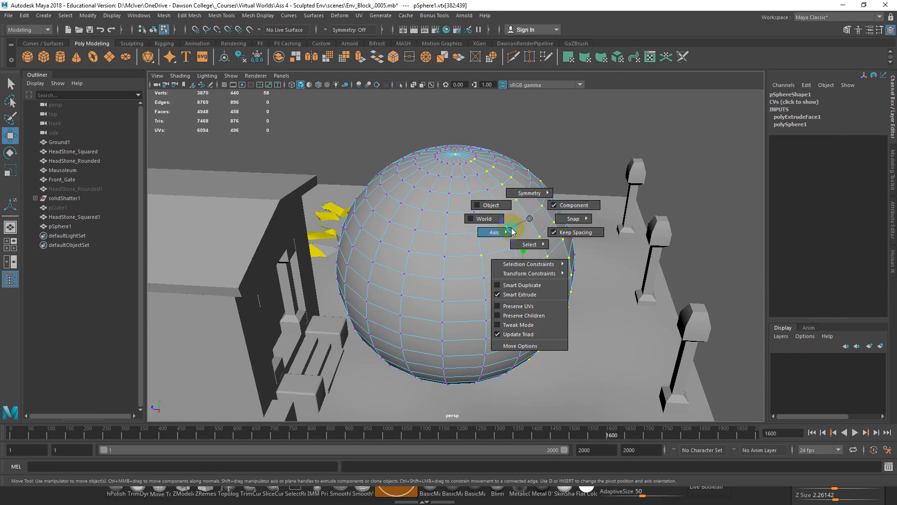
{"action": "mouse_move", "coordinate": [512, 230]}
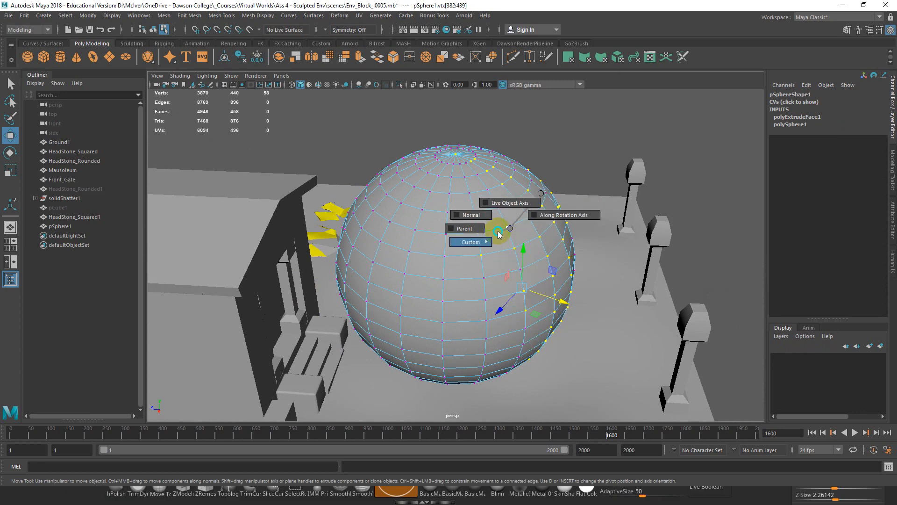
{"action": "left_click", "coordinate": [460, 215]}
Step: Move the selected vertices outward along their normals by about 76 units
{"action": "left_click_drag", "start_coordinate": [490, 260], "coordinate": [451, 346], "text": "alt"}
{"action": "middle_click_drag", "start_coordinate": [444, 317], "coordinate": [436, 306], "text": "alt"}
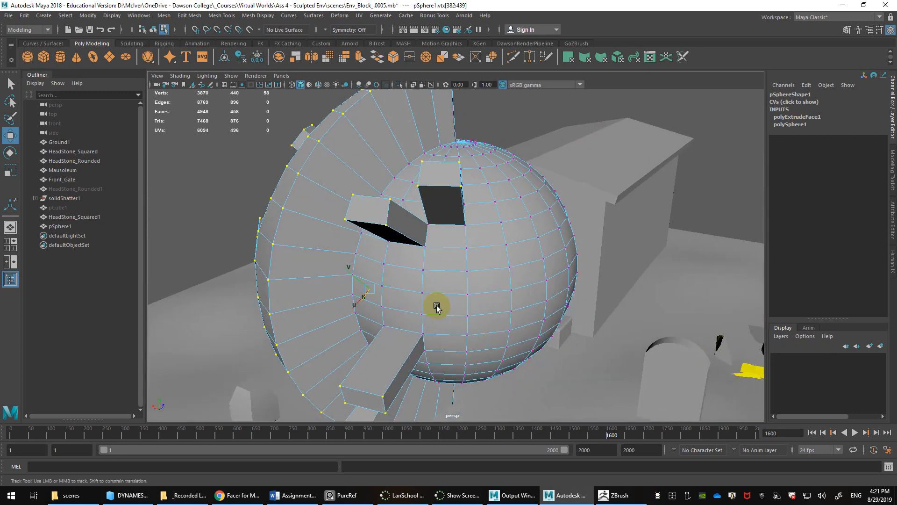
{"action": "left_click_drag", "start_coordinate": [437, 306], "coordinate": [456, 277], "text": "alt"}
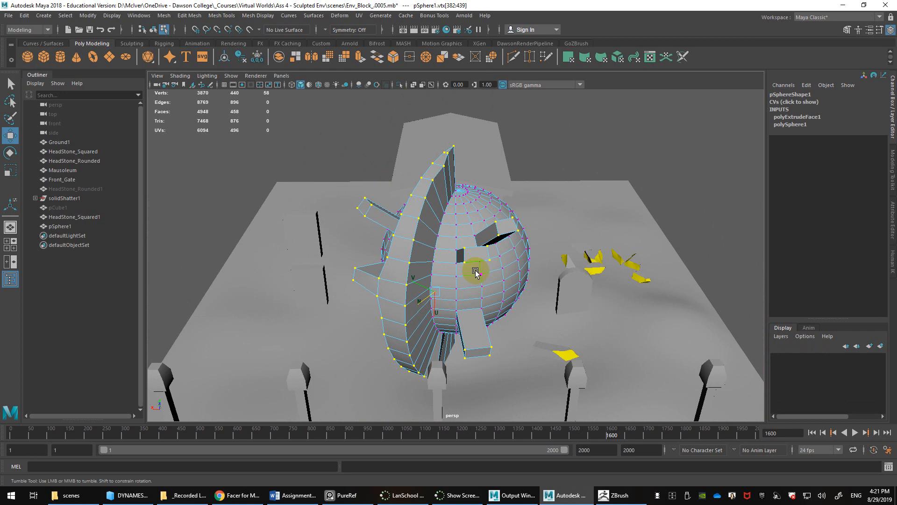
Step: Return the sphere to object mode and turn on the display of its vertex normals
{"action": "right_click_drag", "start_coordinate": [468, 239], "coordinate": [498, 225]}
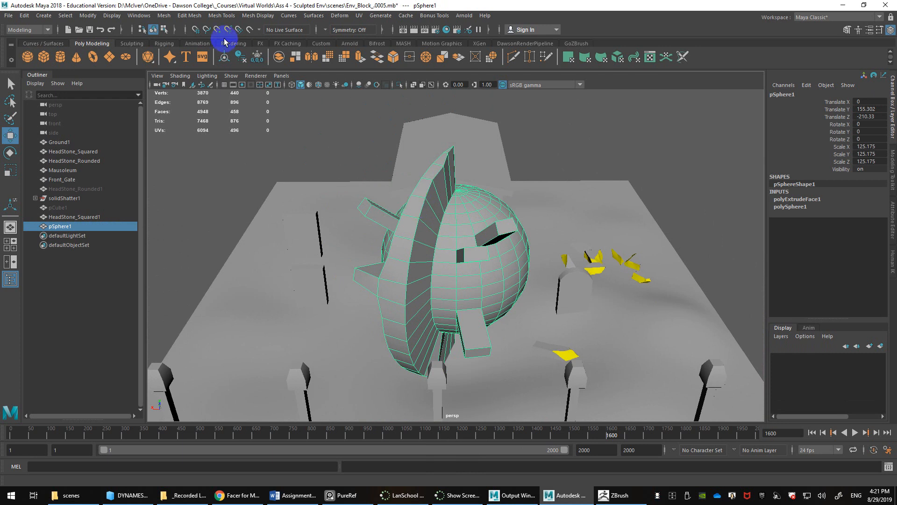
{"action": "left_click", "coordinate": [111, 16]}
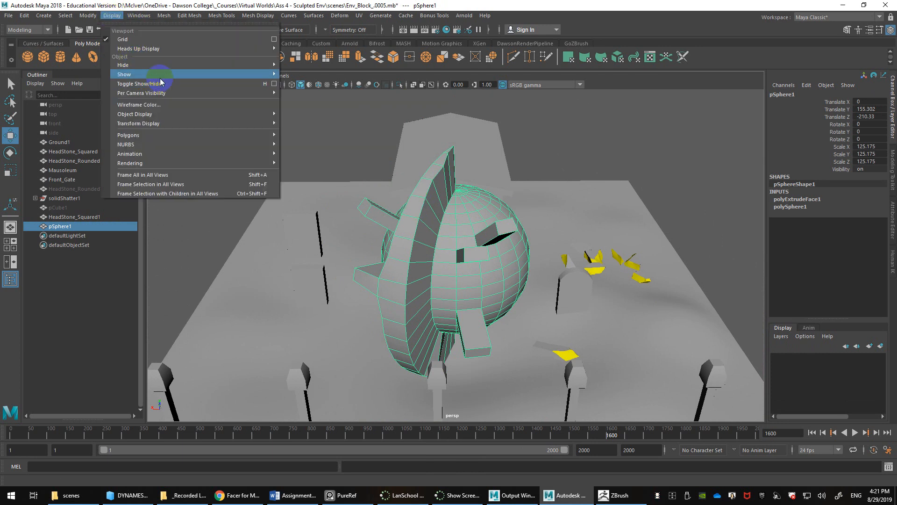
{"action": "mouse_move", "coordinate": [207, 136]}
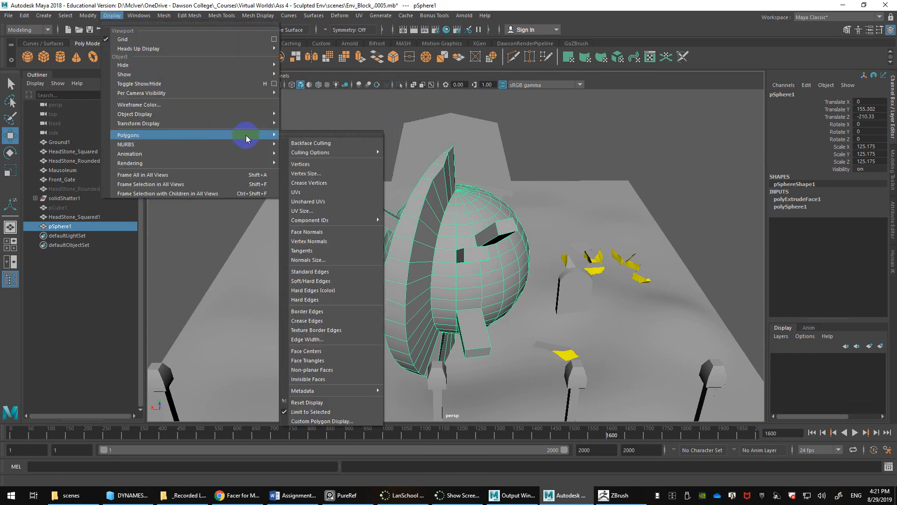
{"action": "left_click", "coordinate": [315, 243]}
{"action": "left_click_drag", "start_coordinate": [433, 275], "coordinate": [322, 200], "text": "alt"}
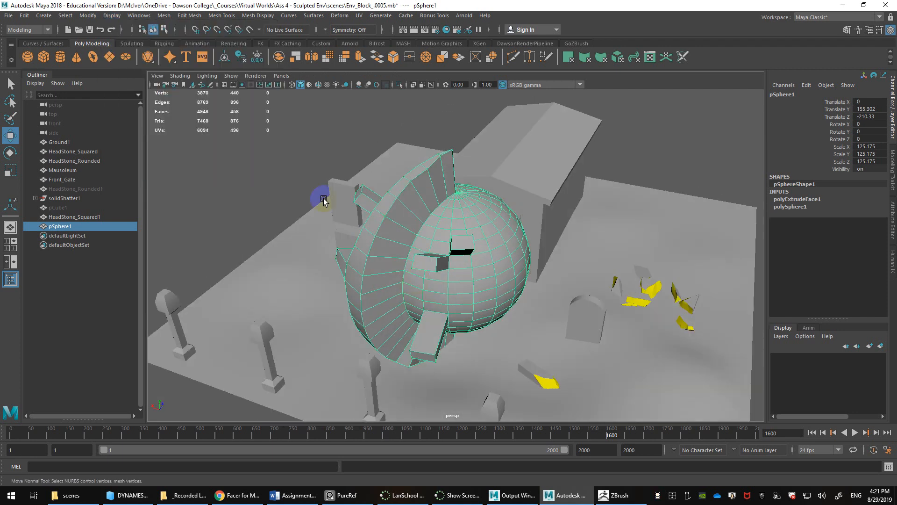
Step: Set the sphere's normals display size to 50 and close the size dialog
{"action": "left_click", "coordinate": [112, 15]}
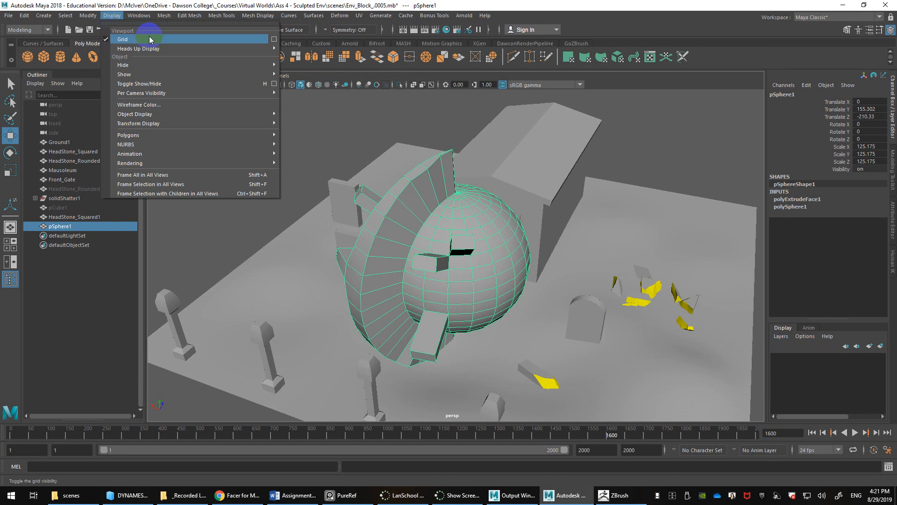
{"action": "mouse_move", "coordinate": [201, 135]}
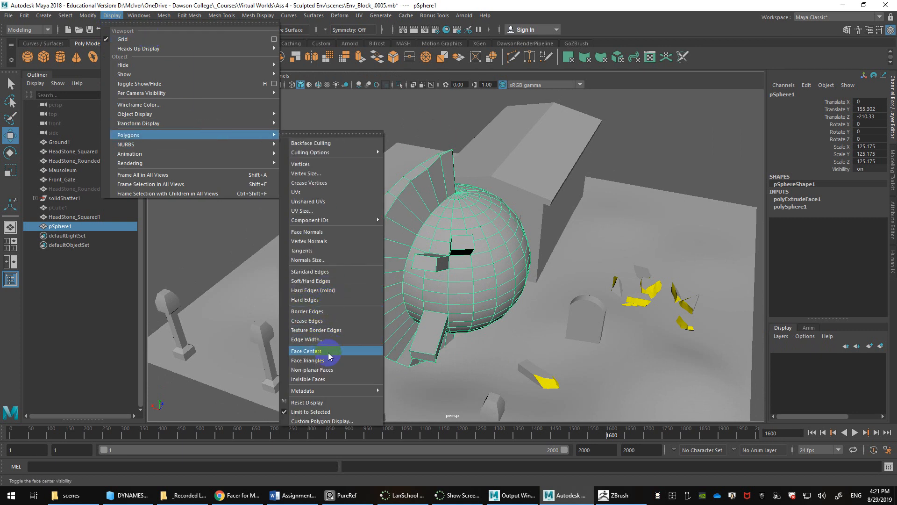
{"action": "left_click", "coordinate": [324, 259]}
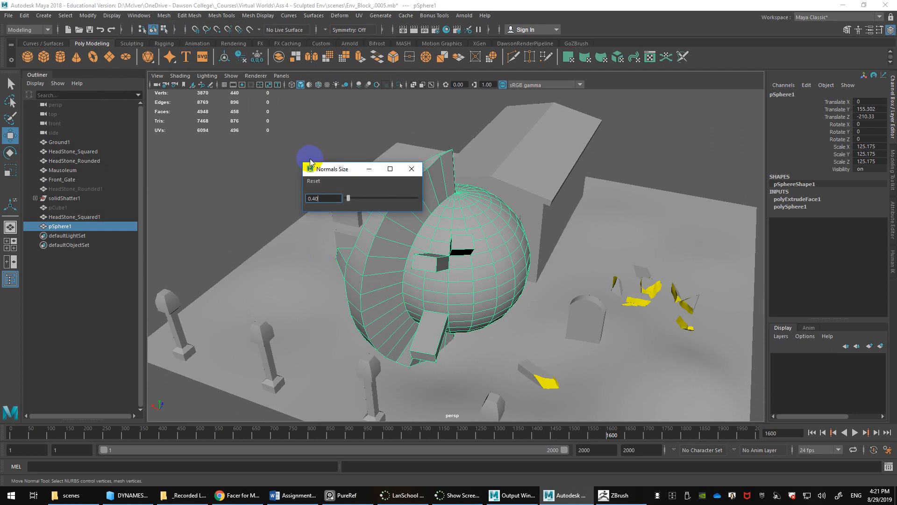
{"action": "left_click_drag", "start_coordinate": [348, 198], "coordinate": [415, 198]}
{"action": "type", "text": "50"}
{"action": "key", "text": "Return"}
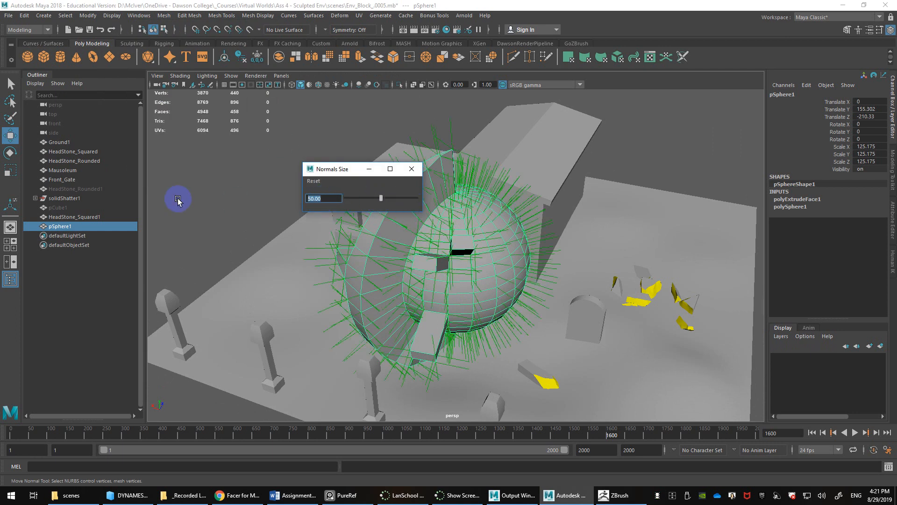
{"action": "left_click", "coordinate": [417, 171]}
Step: Inspect the normals on the extruded sphere, then undo the outward move of its vertices
{"action": "left_click_drag", "start_coordinate": [469, 227], "coordinate": [382, 242], "text": "alt"}
{"action": "right_click_drag", "start_coordinate": [382, 242], "coordinate": [409, 236], "text": "alt"}
{"action": "left_click_drag", "start_coordinate": [384, 232], "coordinate": [411, 236], "text": "alt"}
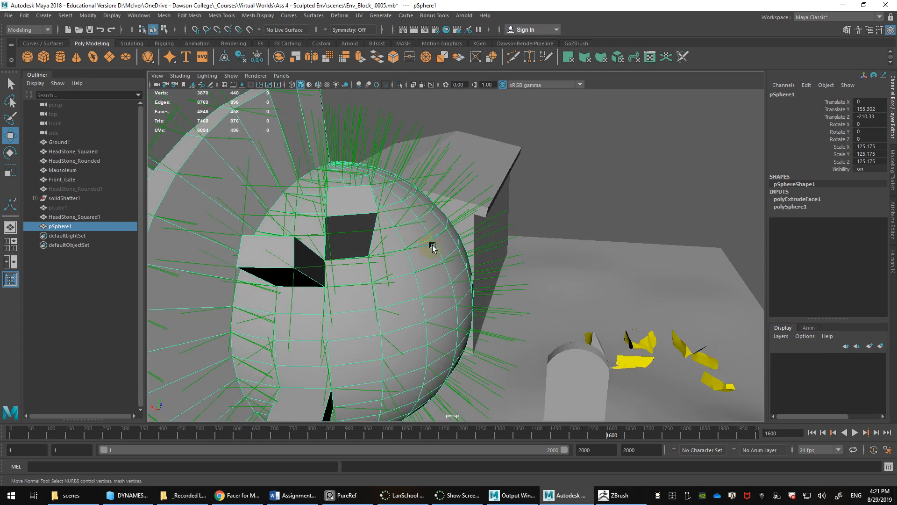
{"action": "left_click_drag", "start_coordinate": [379, 258], "coordinate": [386, 276], "text": "alt"}
{"action": "right_click_drag", "start_coordinate": [386, 276], "coordinate": [271, 199], "text": "alt"}
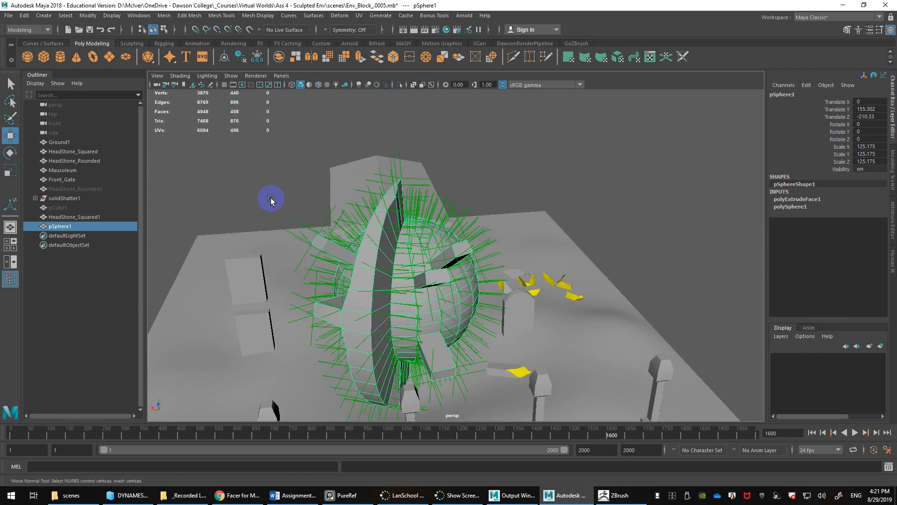
{"action": "key", "text": "ctrl+z"}
{"action": "key", "text": "ctrl+z"}
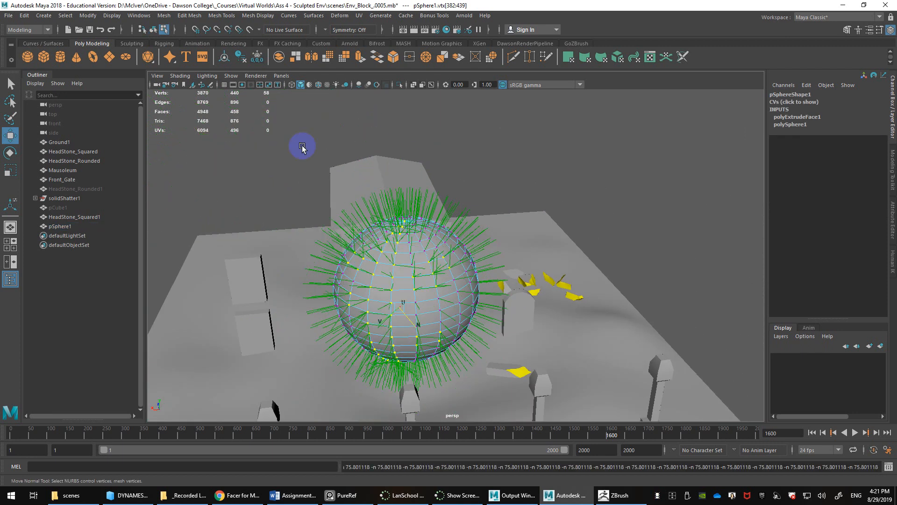
Step: Detach the polygon display options as a floating window and place it over the Outliner
{"action": "left_click", "coordinate": [118, 17]}
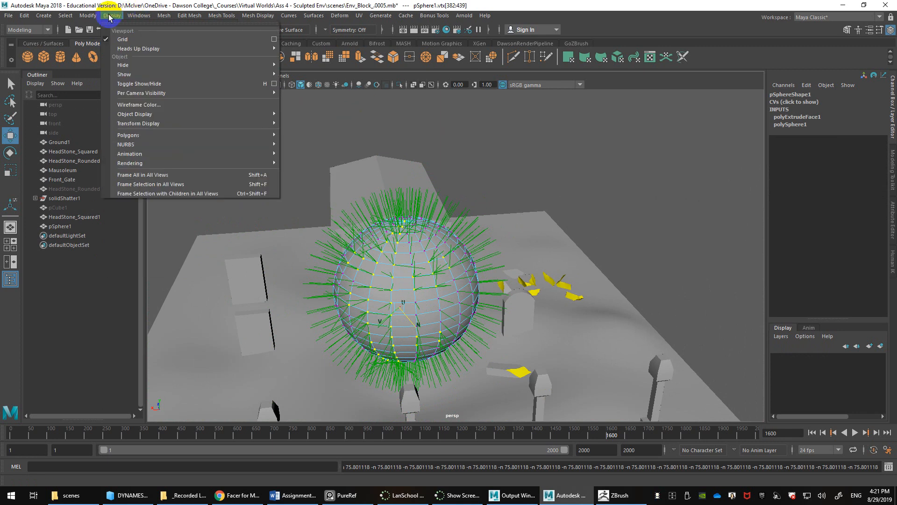
{"action": "right_click_drag", "start_coordinate": [412, 316], "coordinate": [432, 215], "text": "alt"}
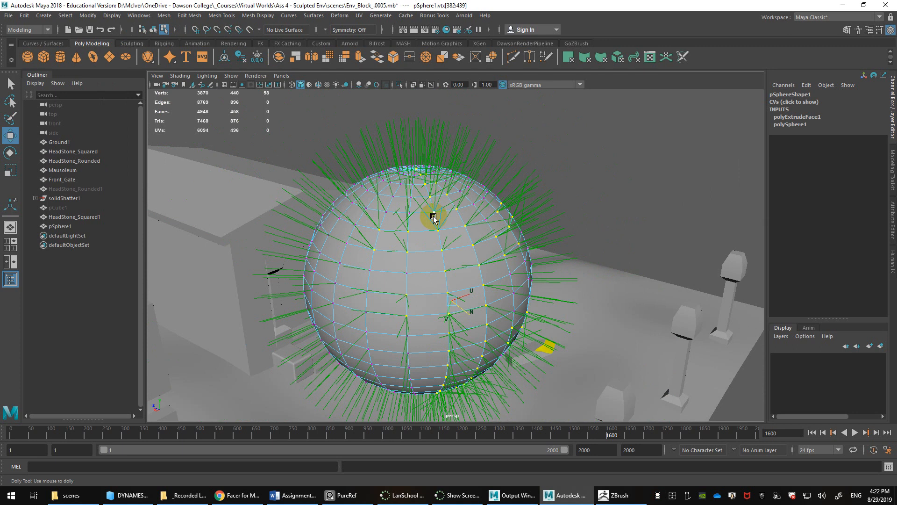
{"action": "left_click_drag", "start_coordinate": [433, 216], "coordinate": [397, 243], "text": "alt"}
{"action": "scroll", "coordinate": [447, 251], "scroll_direction": "up", "scroll_amount": 3}
{"action": "key", "text": "w"}
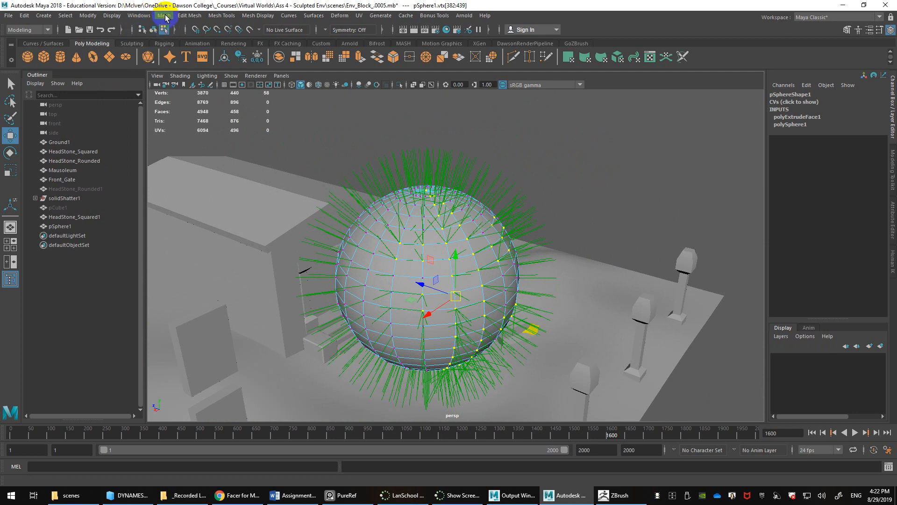
{"action": "left_click", "coordinate": [112, 15]}
{"action": "mouse_move", "coordinate": [160, 134]}
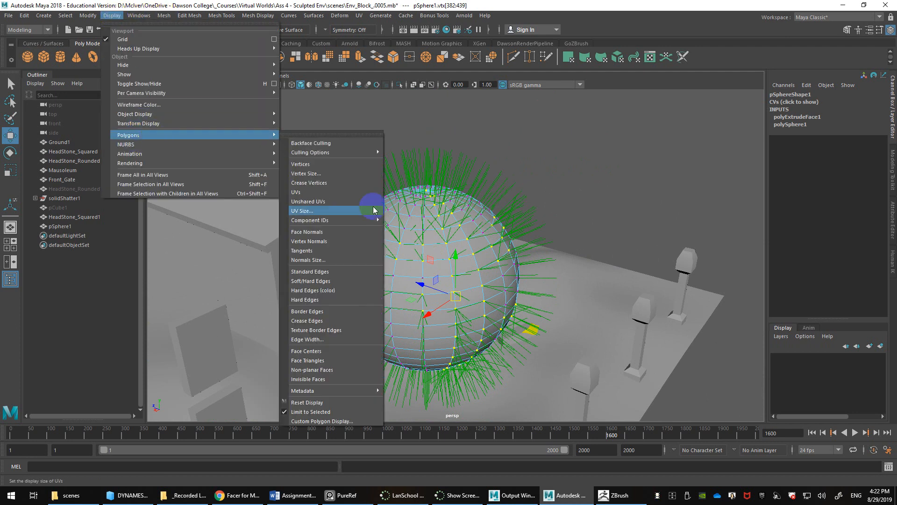
{"action": "left_click", "coordinate": [352, 133]}
{"action": "left_click_drag", "start_coordinate": [336, 132], "coordinate": [141, 85]}
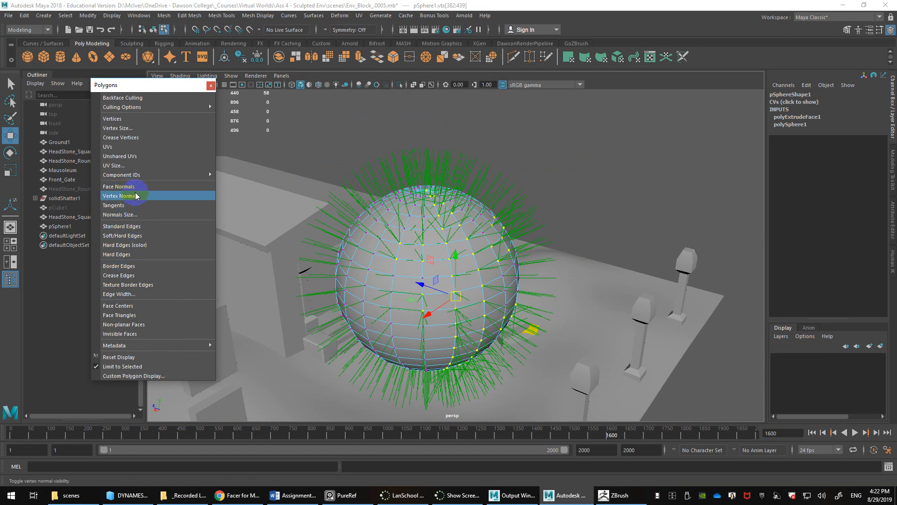
Step: Put the sphere in object mode and turn off its vertex normals display
{"action": "right_click_drag", "start_coordinate": [426, 210], "coordinate": [477, 196]}
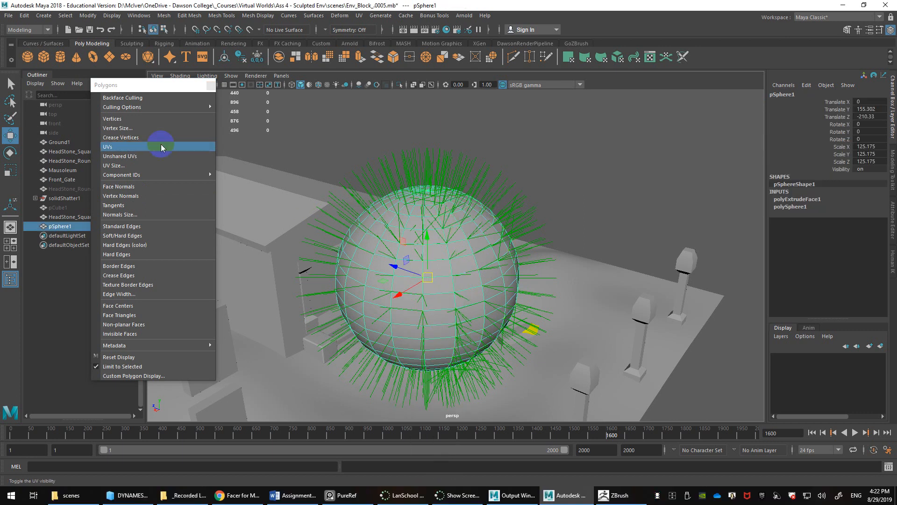
{"action": "left_click", "coordinate": [121, 195]}
{"action": "left_click_drag", "start_coordinate": [420, 267], "coordinate": [413, 286], "text": "alt"}
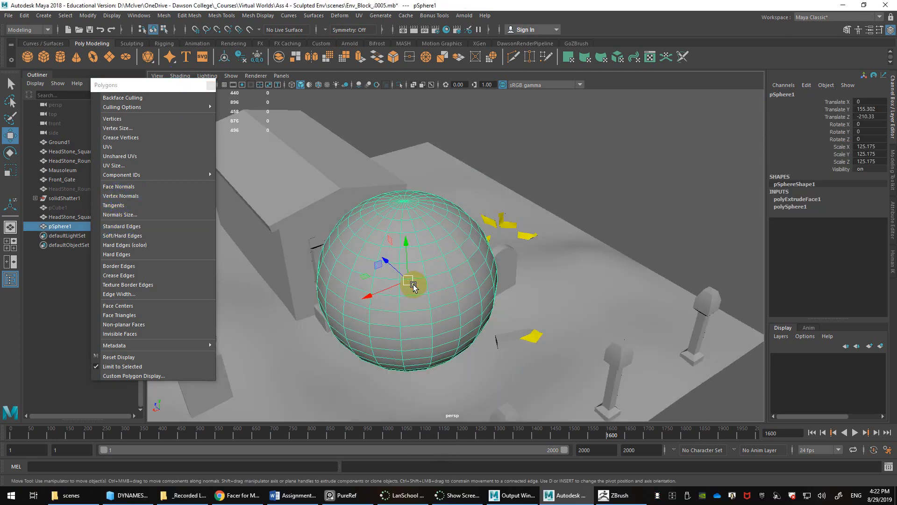
Step: Examine the sphere's surface shading up close with the sphere deselected
{"action": "left_click", "coordinate": [606, 139]}
{"action": "left_click_drag", "start_coordinate": [539, 216], "coordinate": [401, 266], "text": "alt"}
{"action": "scroll", "coordinate": [393, 246], "scroll_direction": "up", "scroll_amount": 4}
{"action": "middle_click_drag", "start_coordinate": [392, 247], "coordinate": [451, 229], "text": "alt"}
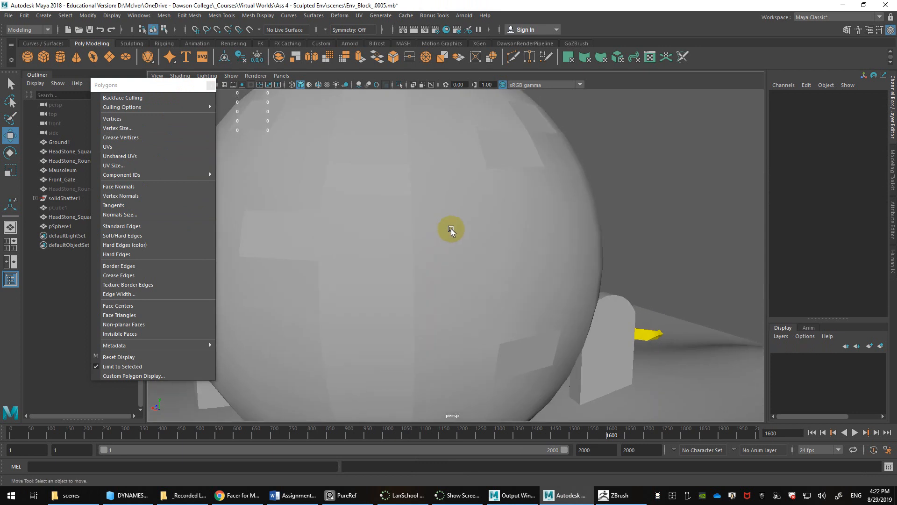
{"action": "scroll", "coordinate": [451, 229], "scroll_direction": "down", "scroll_amount": 1}
{"action": "left_click", "coordinate": [531, 206]}
{"action": "scroll", "coordinate": [489, 234], "scroll_direction": "down", "scroll_amount": 3}
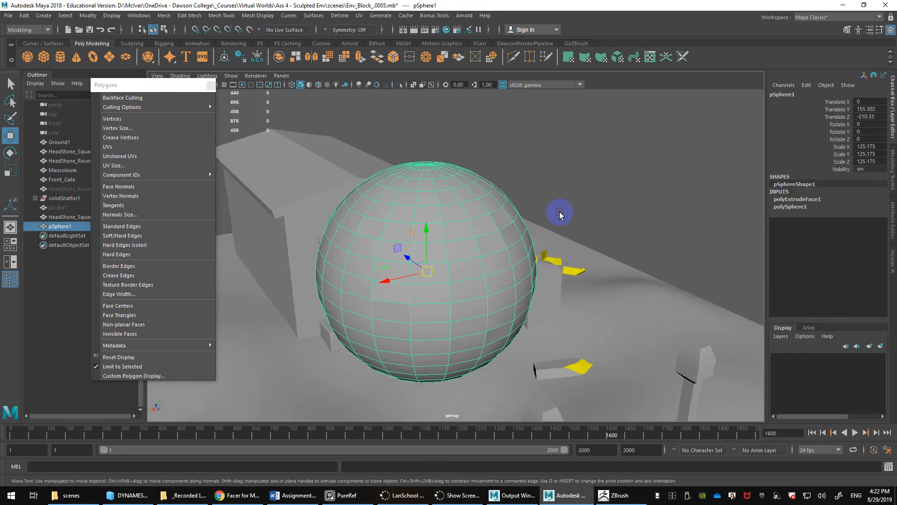
{"action": "left_click", "coordinate": [573, 200]}
{"action": "scroll", "coordinate": [573, 200], "scroll_direction": "up", "scroll_amount": 2}
Step: Apply Soften Edge to the whole sphere, then undo the softening
{"action": "left_click", "coordinate": [432, 261]}
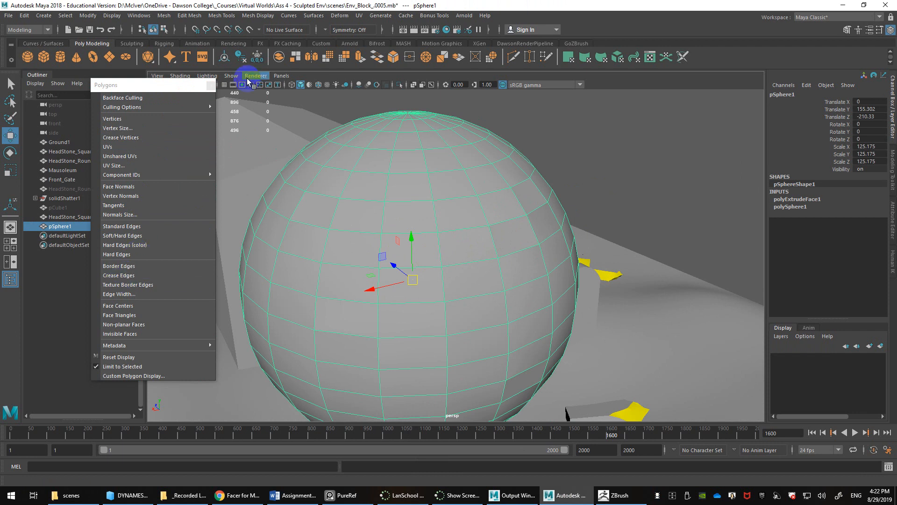
{"action": "left_click", "coordinate": [257, 16]}
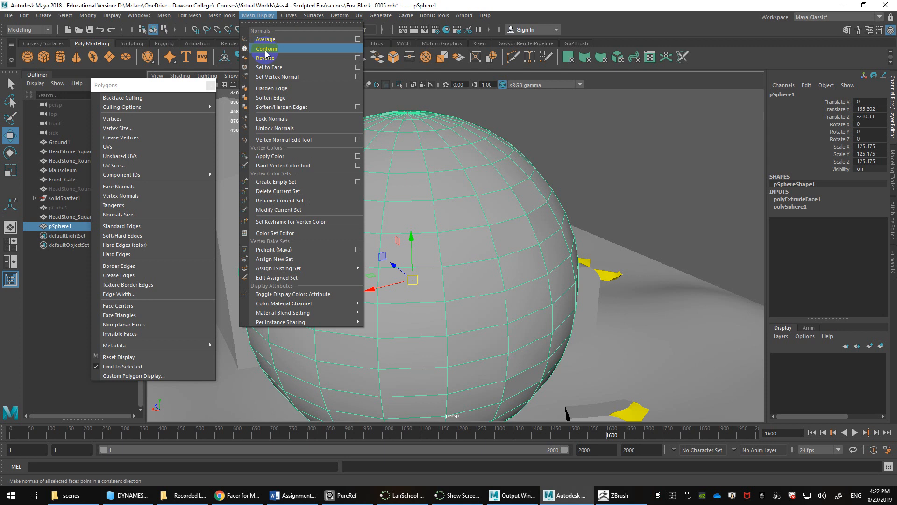
{"action": "left_click", "coordinate": [270, 98]}
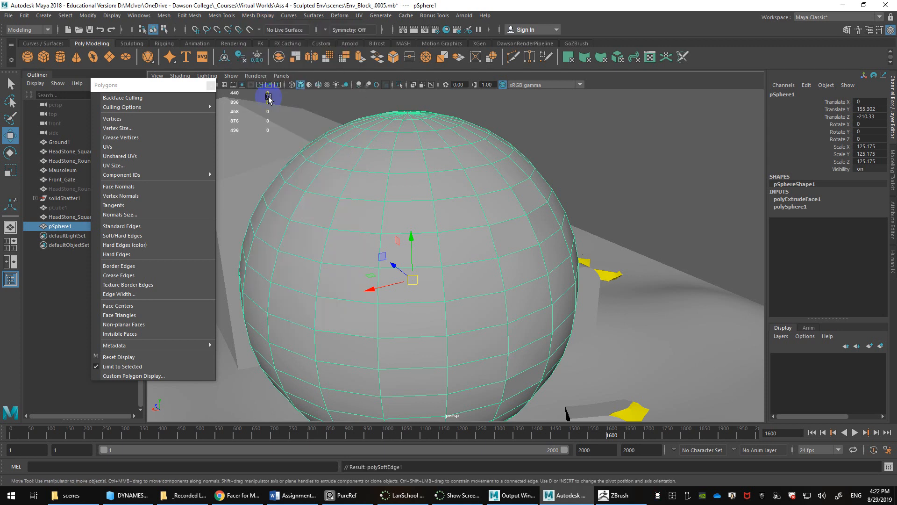
{"action": "scroll", "coordinate": [514, 194], "scroll_direction": "down", "scroll_amount": 3}
{"action": "key", "text": "ctrl+z"}
{"action": "key", "text": "ctrl+z"}
{"action": "key", "text": "ctrl+z"}
{"action": "key", "text": "ctrl+z"}
{"action": "key", "text": "ctrl+z"}
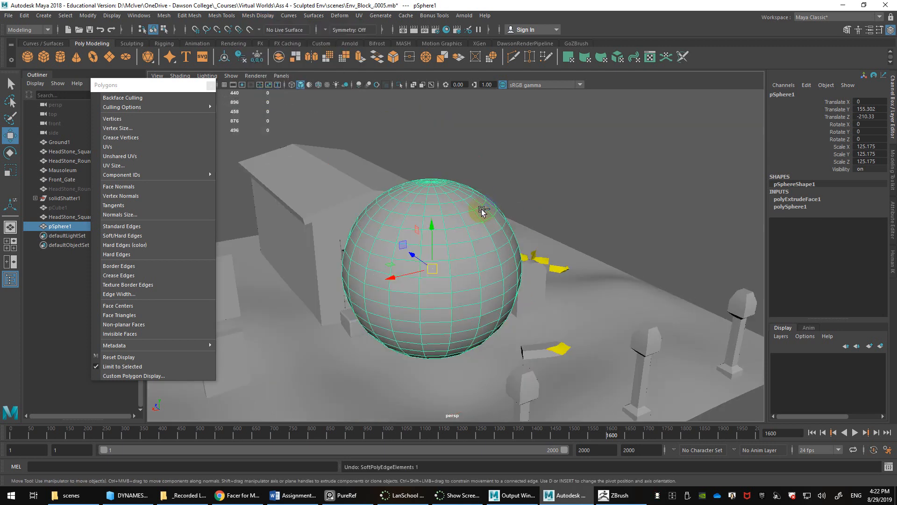
Step: Undo the sphere's face extrusion and latest face selection, and return the sphere to object mode, deselected
{"action": "key", "text": "ctrl+z"}
{"action": "key", "text": "ctrl+z"}
{"action": "key", "text": "ctrl+z"}
{"action": "key", "text": "ctrl+z"}
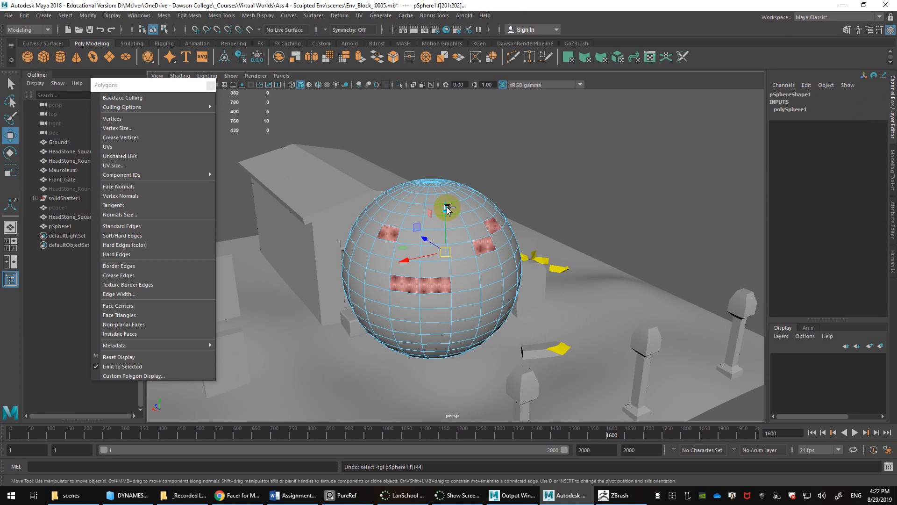
{"action": "right_click_drag", "start_coordinate": [447, 206], "coordinate": [561, 198]}
{"action": "left_click", "coordinate": [560, 196]}
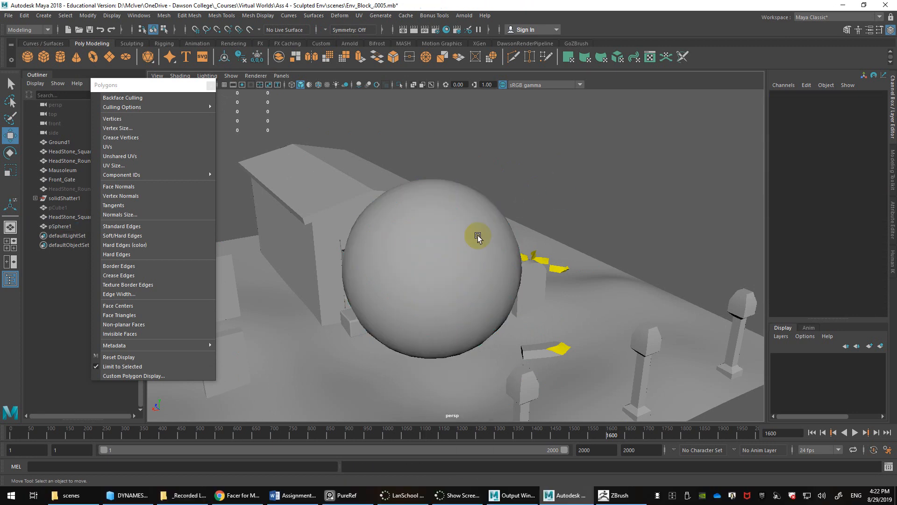
Step: Apply Harden Edge to the whole sphere and inspect its faceted shading with the sphere deselected
{"action": "left_click", "coordinate": [478, 239]}
{"action": "mouse_move", "coordinate": [441, 266]}
{"action": "left_mouse_down", "text": "alt"}
{"action": "mouse_move", "coordinate": [412, 276]}
{"action": "mouse_move", "coordinate": [432, 276]}
{"action": "left_mouse_up", "text": "alt"}
{"action": "scroll", "coordinate": [426, 275], "scroll_direction": "up", "scroll_amount": 1}
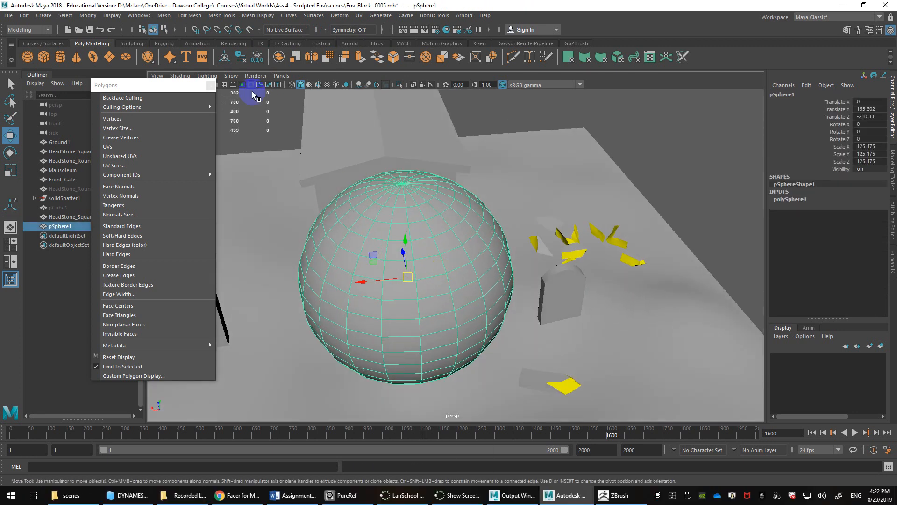
{"action": "left_click", "coordinate": [258, 15]}
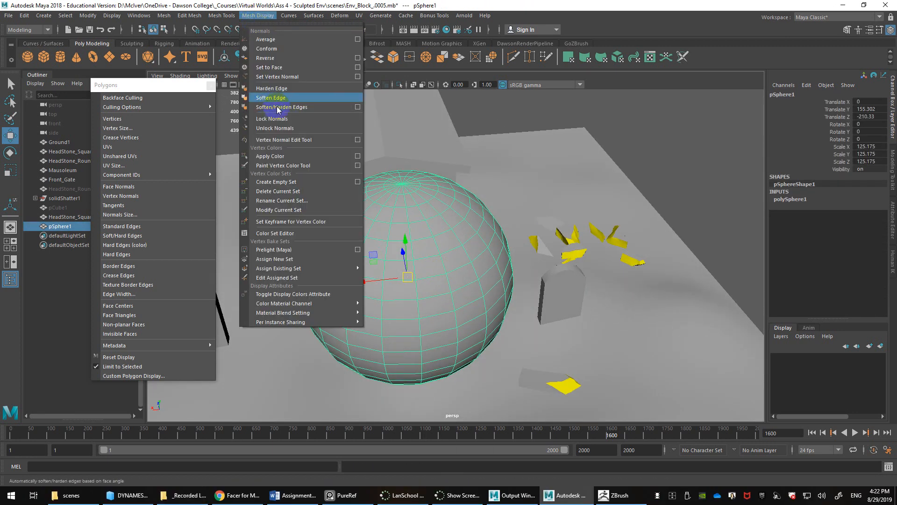
{"action": "left_click", "coordinate": [284, 89]}
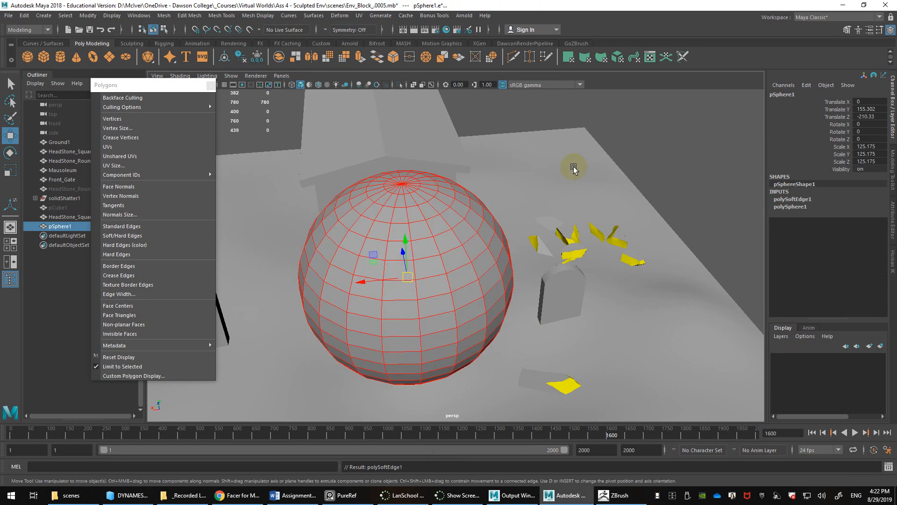
{"action": "left_click", "coordinate": [622, 183]}
{"action": "left_click_drag", "start_coordinate": [623, 182], "coordinate": [676, 179], "text": "alt"}
{"action": "scroll", "coordinate": [533, 230], "scroll_direction": "up", "scroll_amount": 4}
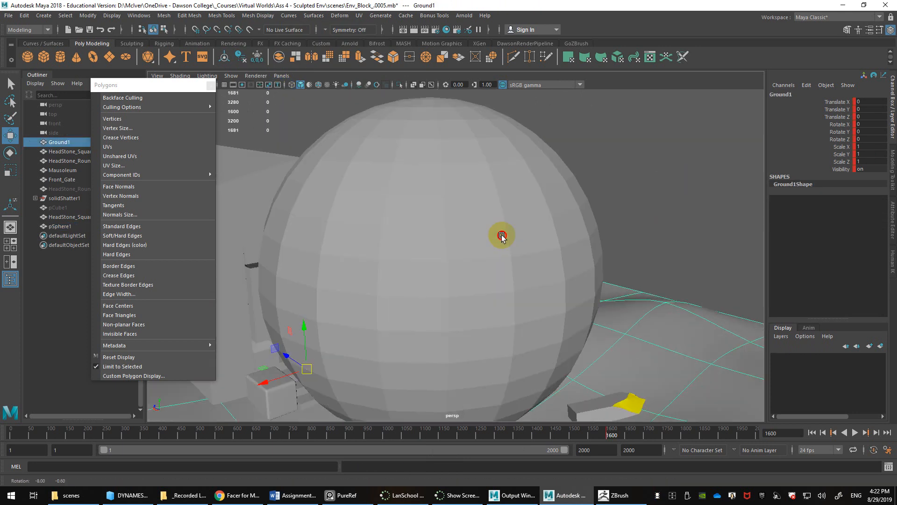
Step: Turn on the hardened sphere's vertex normals display and examine the normals at the face corners up close
{"action": "left_click", "coordinate": [480, 227]}
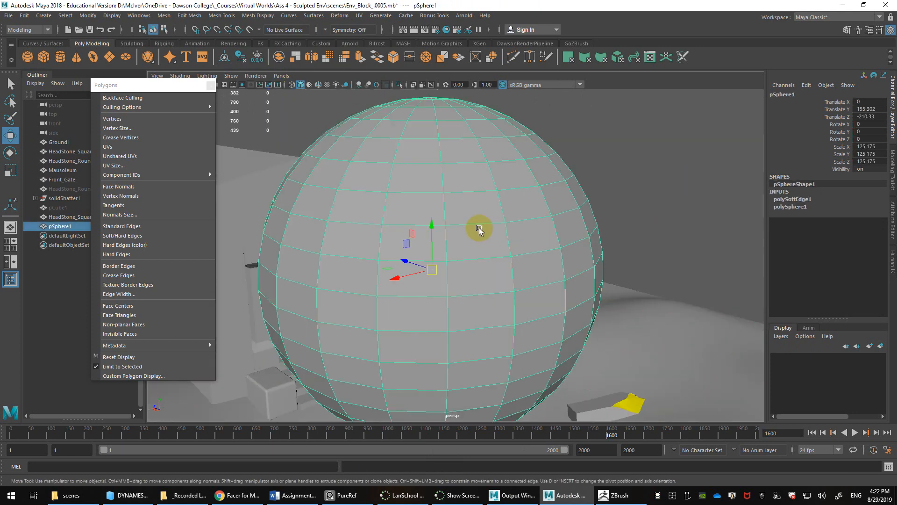
{"action": "left_click", "coordinate": [145, 196]}
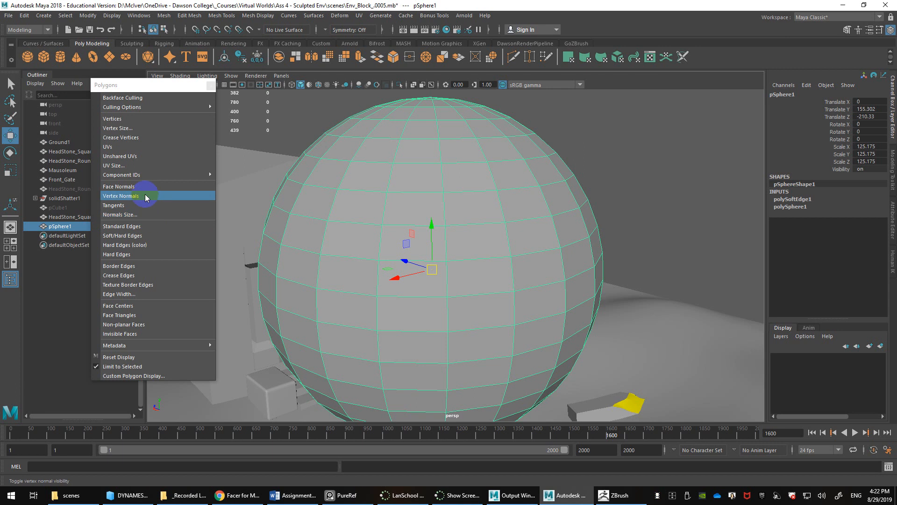
{"action": "middle_click_drag", "start_coordinate": [389, 237], "coordinate": [411, 236], "text": "alt"}
{"action": "right_click_drag", "start_coordinate": [411, 236], "coordinate": [425, 255], "text": "alt"}
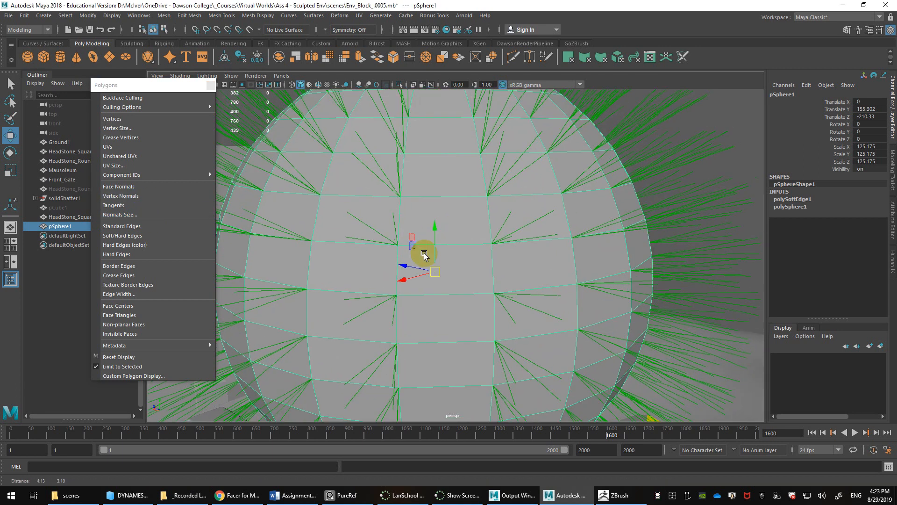
{"action": "middle_click_drag", "start_coordinate": [425, 254], "coordinate": [384, 259], "text": "alt"}
{"action": "left_click_drag", "start_coordinate": [411, 259], "coordinate": [438, 259], "text": "alt"}
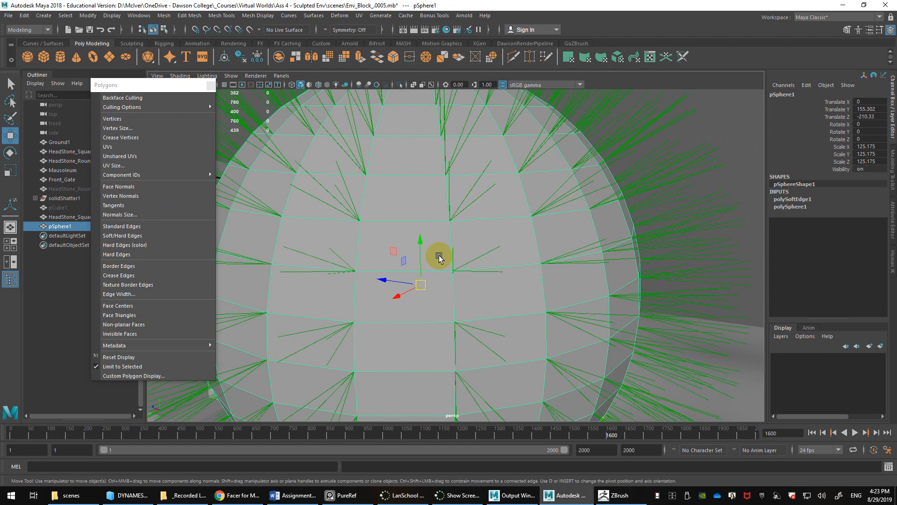
Step: Apply Soften Edge to the whole sphere with its vertex normals displayed
{"action": "left_click", "coordinate": [262, 16]}
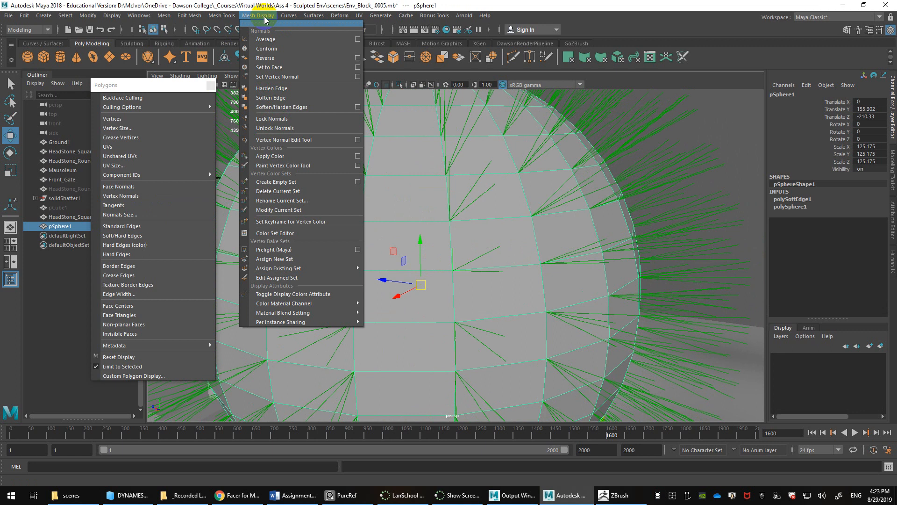
{"action": "left_click", "coordinate": [275, 98]}
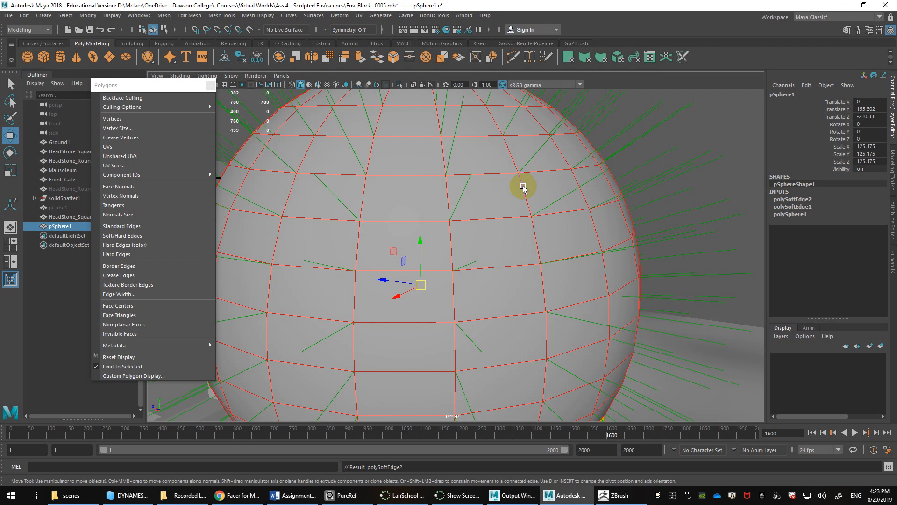
{"action": "scroll", "coordinate": [502, 183], "scroll_direction": "down", "scroll_amount": 5}
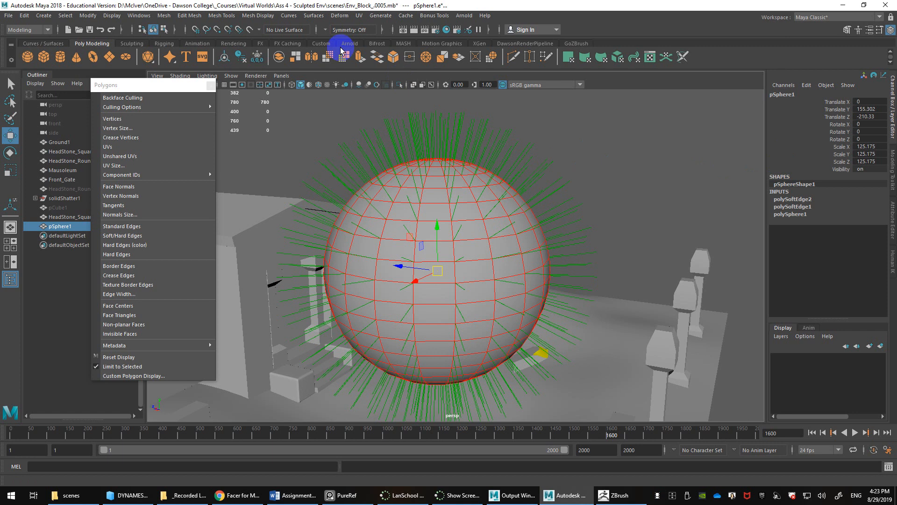
Step: Turn off the sphere's vertex normals display and render the current frame
{"action": "left_click", "coordinate": [262, 17]}
{"action": "left_click", "coordinate": [262, 16]}
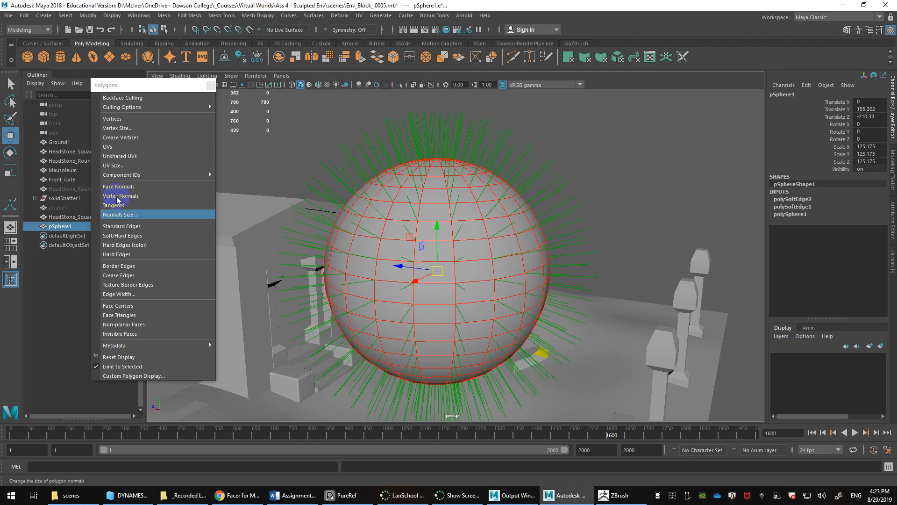
{"action": "left_click", "coordinate": [131, 206]}
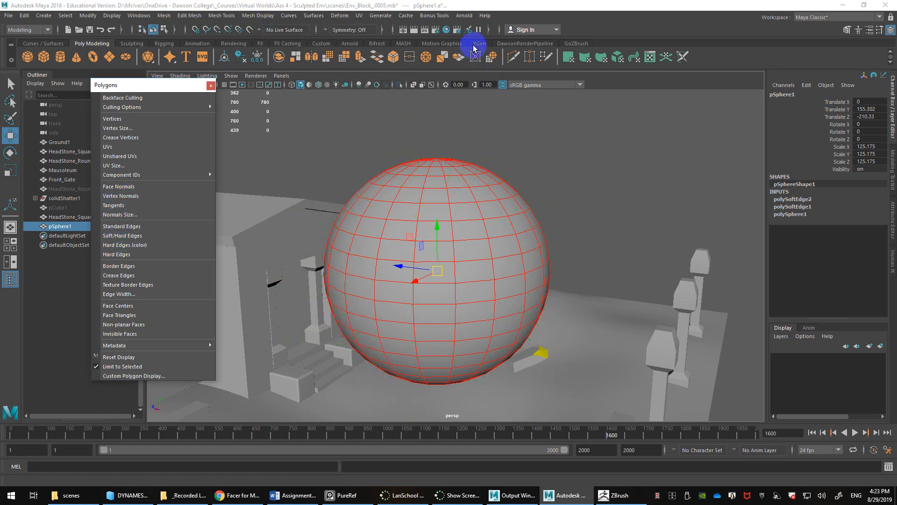
{"action": "left_click", "coordinate": [414, 29]}
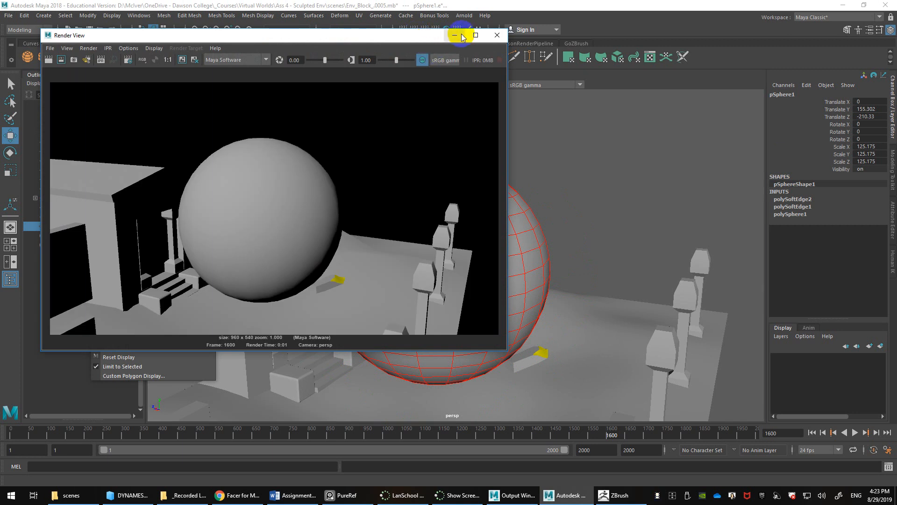
Step: Apply Harden Edge to the whole sphere, render the frame again, and close the render window
{"action": "left_click", "coordinate": [257, 15]}
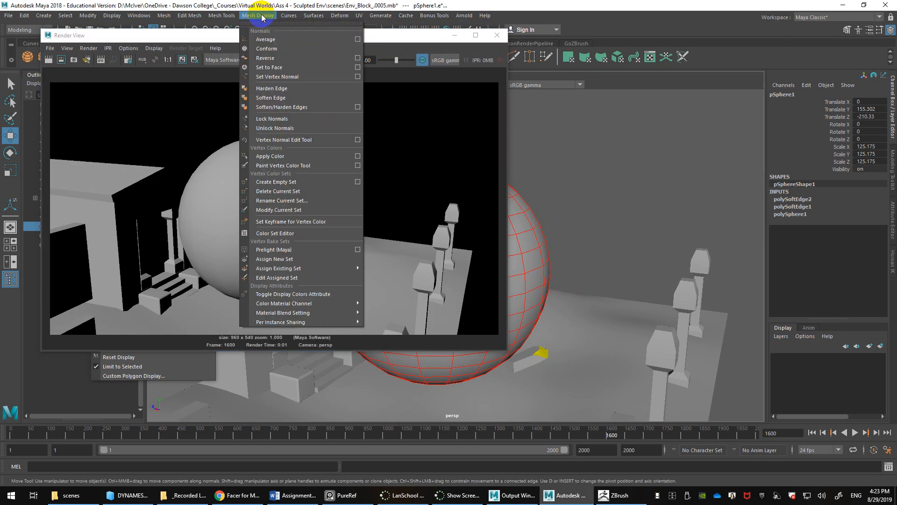
{"action": "left_click", "coordinate": [271, 103]}
{"action": "left_click", "coordinate": [259, 16]}
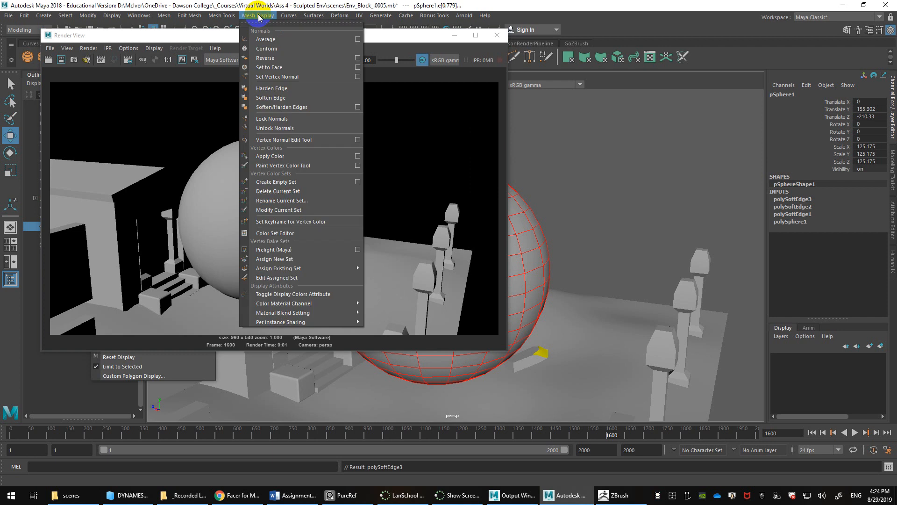
{"action": "left_click", "coordinate": [280, 96]}
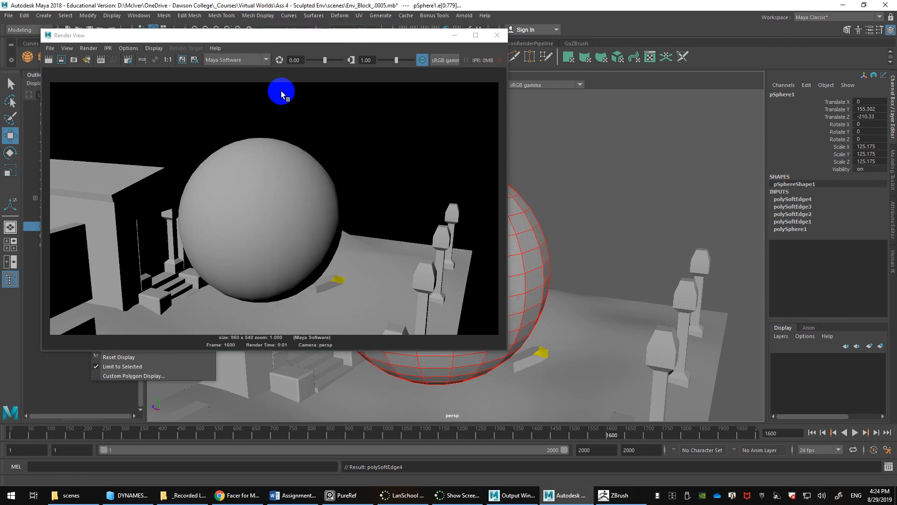
{"action": "left_click", "coordinate": [48, 60]}
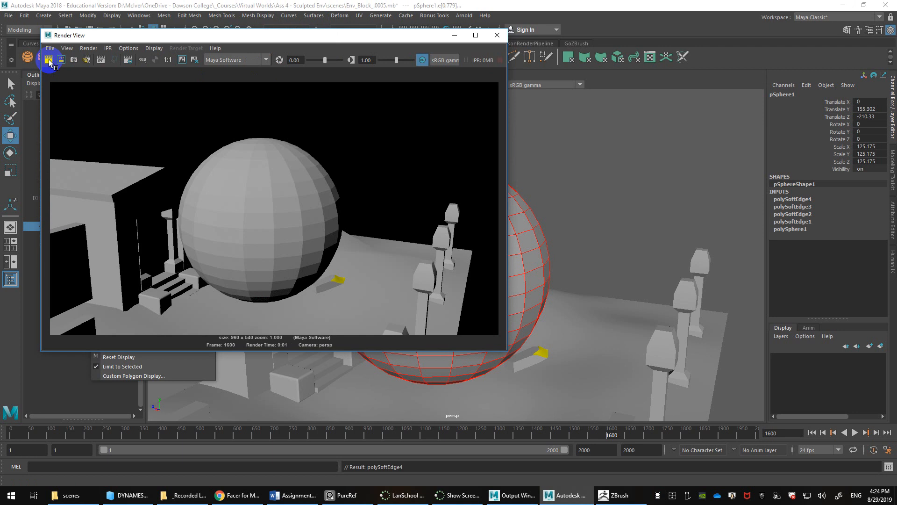
{"action": "left_click", "coordinate": [495, 35]}
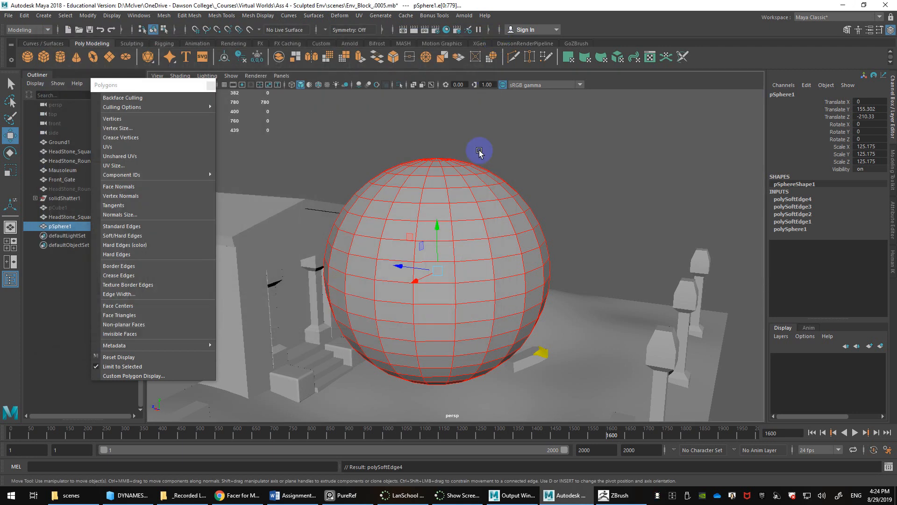
Step: Move the floating polygon display options clear of the poly count and compare the sphere with and without smooth mesh preview
{"action": "key", "text": "3"}
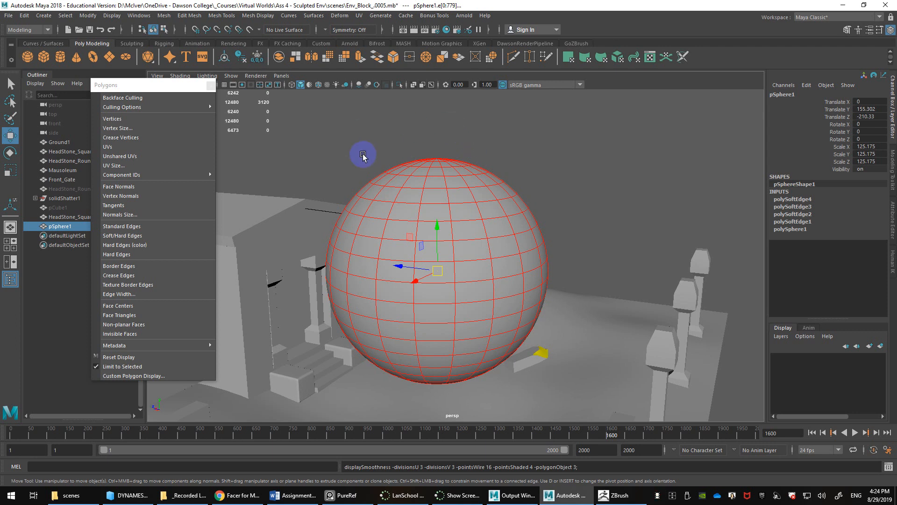
{"action": "key", "text": "1"}
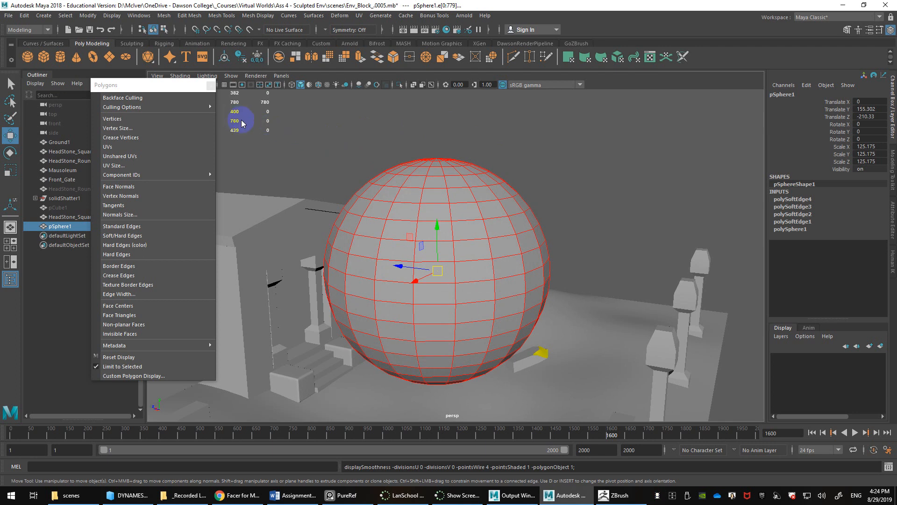
{"action": "left_click_drag", "start_coordinate": [182, 86], "coordinate": [70, 95]}
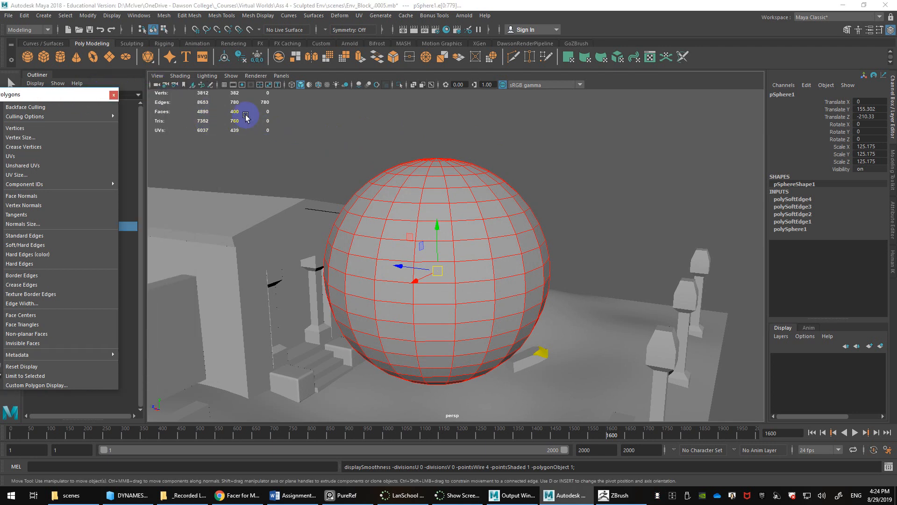
{"action": "key", "text": "3"}
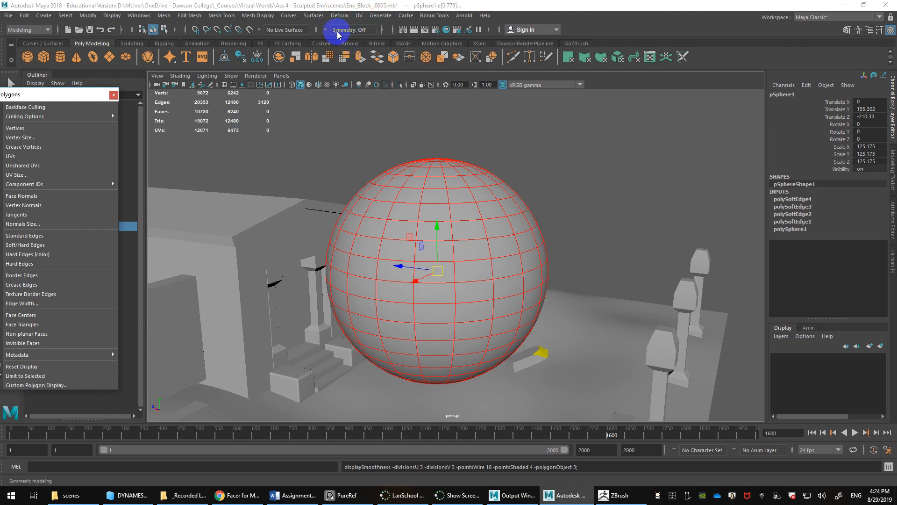
{"action": "key", "text": "1"}
{"action": "left_click", "coordinate": [546, 160]}
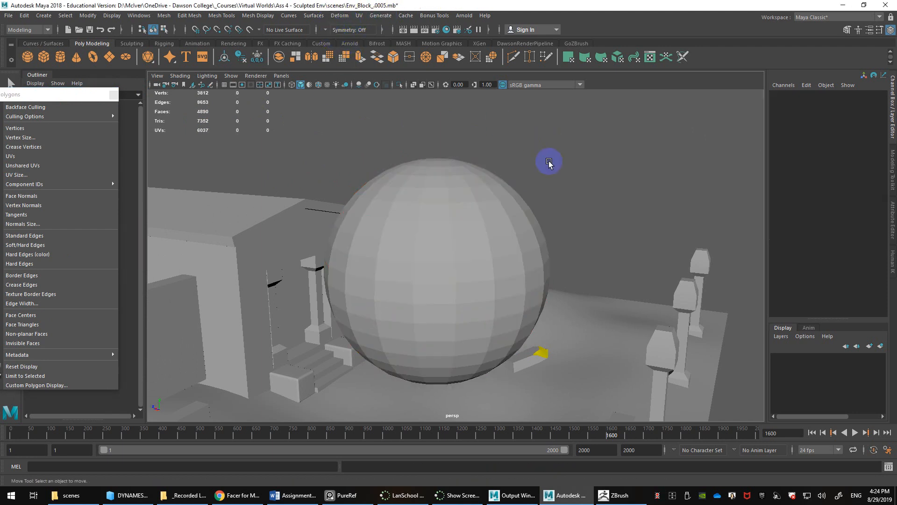
Step: Turn on smooth mesh preview for the whole sphere, render the current frame, and close the render window
{"action": "left_click", "coordinate": [522, 220]}
{"action": "key", "text": "3"}
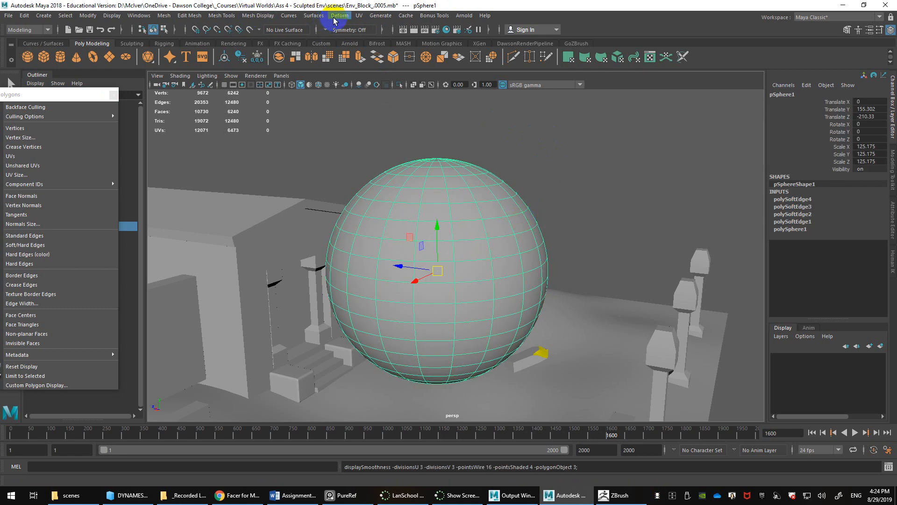
{"action": "left_click", "coordinate": [414, 30]}
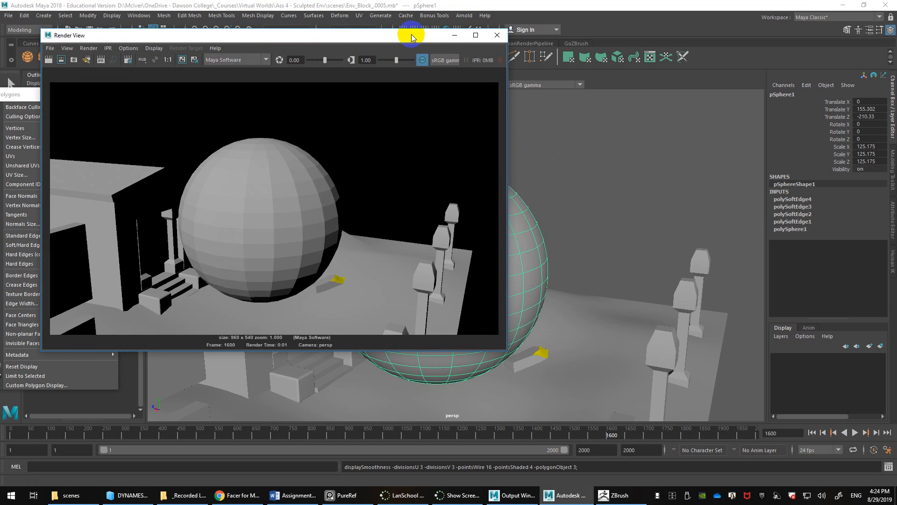
{"action": "left_click", "coordinate": [496, 36]}
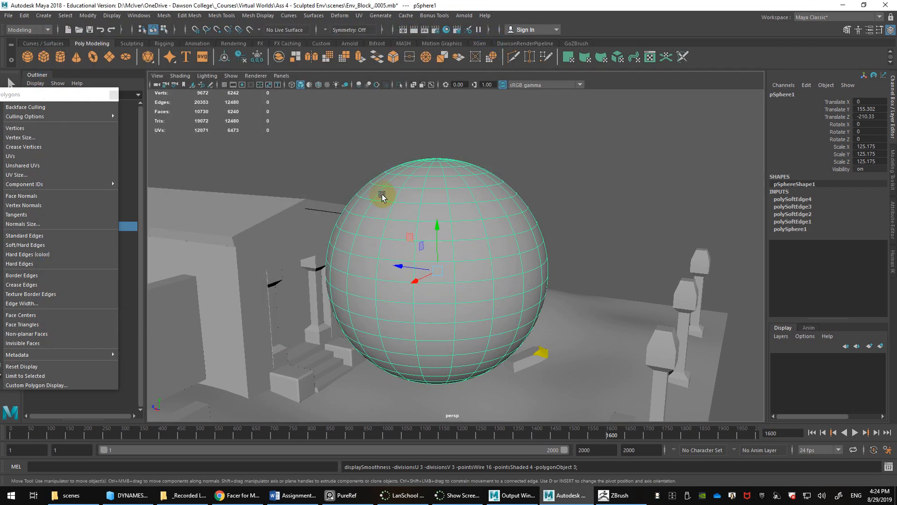
{"action": "key", "text": "1"}
{"action": "key", "text": "3"}
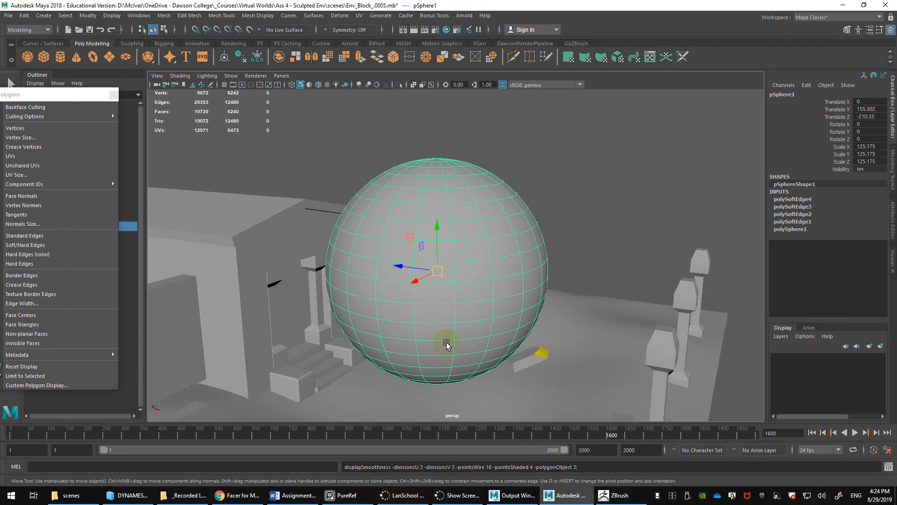
{"action": "left_click", "coordinate": [638, 499]}
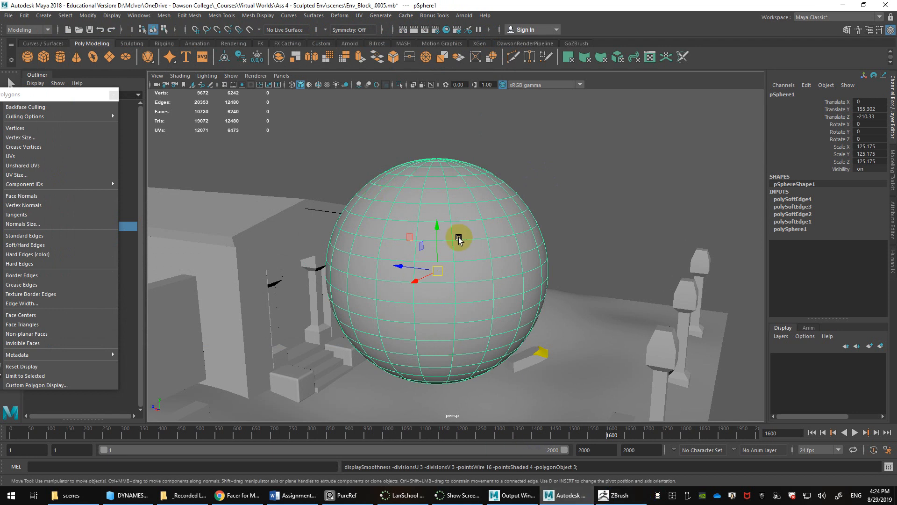
Step: Turn off the sphere's smooth mesh preview and select a single face on its upper half
{"action": "left_click_drag", "start_coordinate": [457, 234], "coordinate": [489, 236], "text": "alt"}
{"action": "key", "text": "1"}
{"action": "mouse_move", "coordinate": [489, 236]}
{"action": "right_mouse_down", "text": "shift"}
{"action": "mouse_move", "coordinate": [446, 261]}
{"action": "mouse_move", "coordinate": [524, 222]}
{"action": "mouse_move", "coordinate": [421, 248]}
{"action": "mouse_move", "coordinate": [489, 235]}
{"action": "mouse_move", "coordinate": [486, 208]}
{"action": "mouse_move", "coordinate": [449, 248]}
{"action": "mouse_move", "coordinate": [533, 219]}
{"action": "mouse_move", "coordinate": [479, 261]}
{"action": "mouse_move", "coordinate": [486, 207]}
{"action": "mouse_move", "coordinate": [486, 395]}
{"action": "mouse_move", "coordinate": [486, 230]}
{"action": "mouse_move", "coordinate": [468, 223]}
{"action": "mouse_move", "coordinate": [464, 241]}
{"action": "mouse_move", "coordinate": [481, 221]}
{"action": "right_mouse_up", "text": "shift"}
{"action": "right_click", "coordinate": [489, 233], "text": "shift"}
{"action": "left_click", "coordinate": [478, 213]}
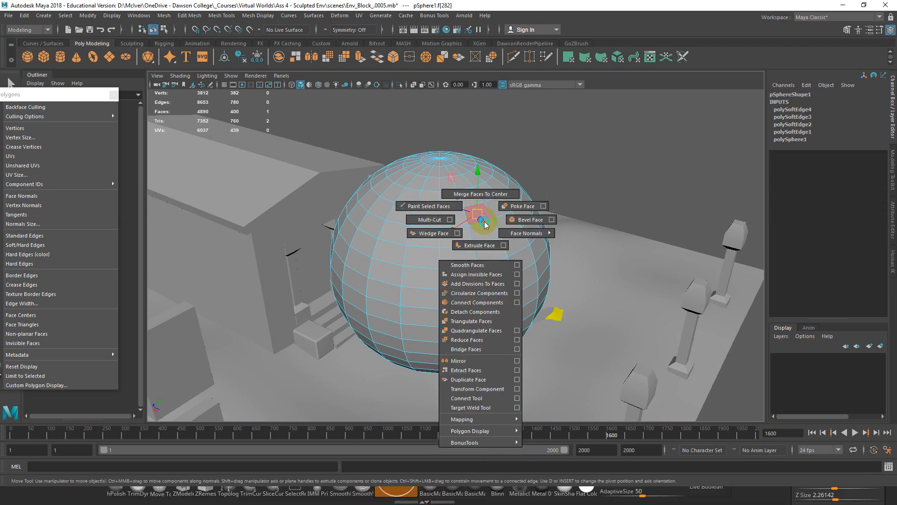
Step: Merge the selected face to its center, inspect the merged vertex, then undo the merge and return to face selection
{"action": "right_click_drag", "start_coordinate": [484, 224], "coordinate": [482, 193], "text": "shift"}
{"action": "scroll", "coordinate": [491, 261], "scroll_direction": "up", "scroll_amount": 5}
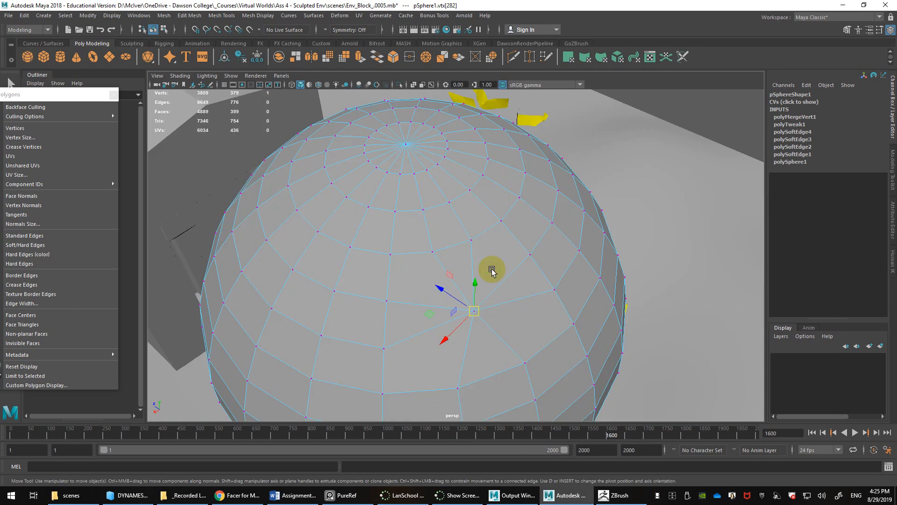
{"action": "middle_click_drag", "start_coordinate": [491, 270], "coordinate": [472, 224], "text": "alt"}
{"action": "key", "text": "ctrl+z"}
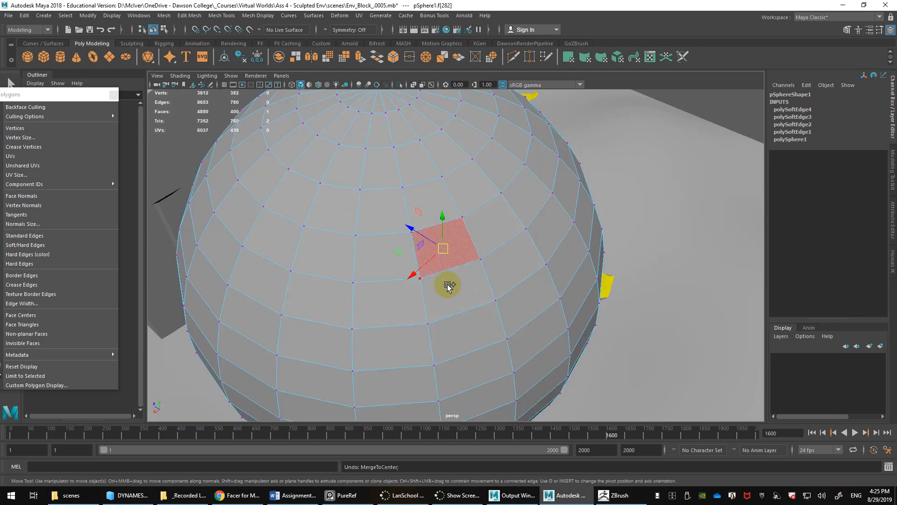
{"action": "right_click_drag", "start_coordinate": [413, 236], "coordinate": [417, 264]}
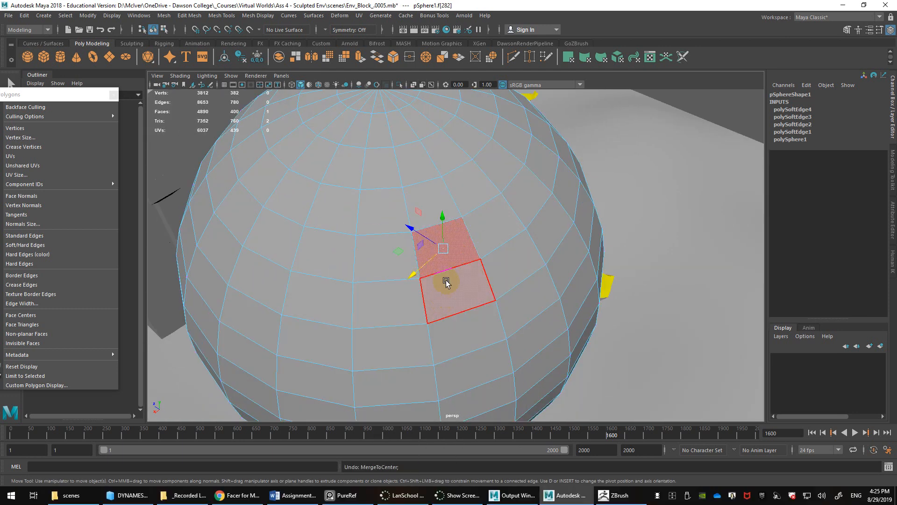
Step: Select a two-by-two block of faces on the sphere's upper half and circularize them
{"action": "left_click", "coordinate": [446, 283]}
{"action": "left_click", "coordinate": [514, 270], "text": "shift"}
{"action": "left_click", "coordinate": [495, 224], "text": "shift"}
{"action": "left_click", "coordinate": [433, 241], "text": "shift"}
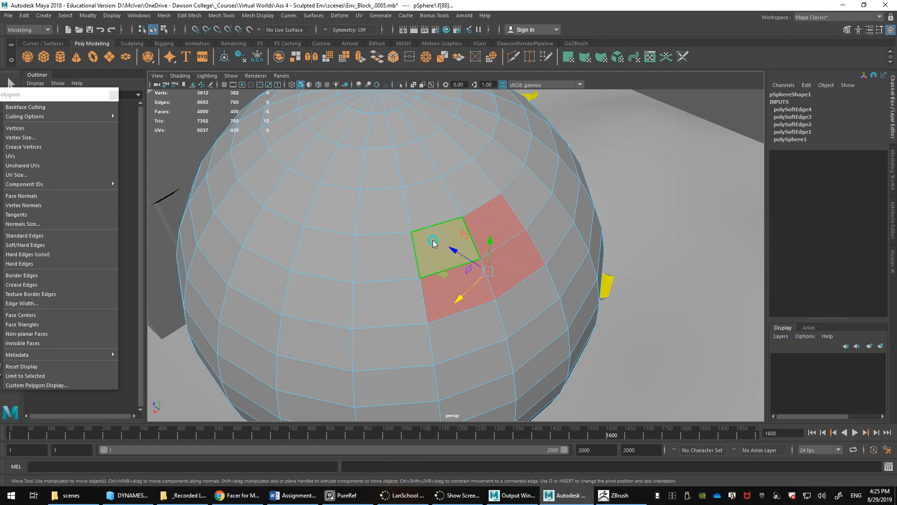
{"action": "right_click", "coordinate": [432, 241], "text": "shift"}
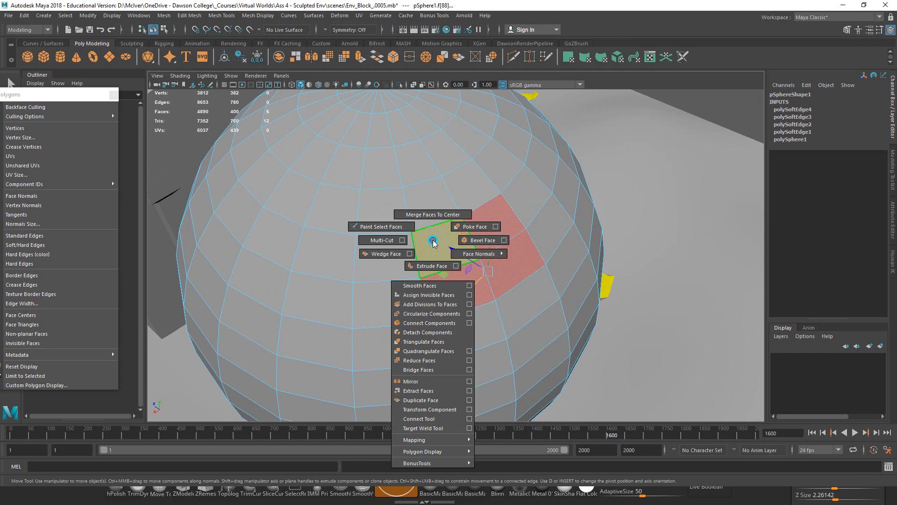
{"action": "left_click", "coordinate": [432, 313]}
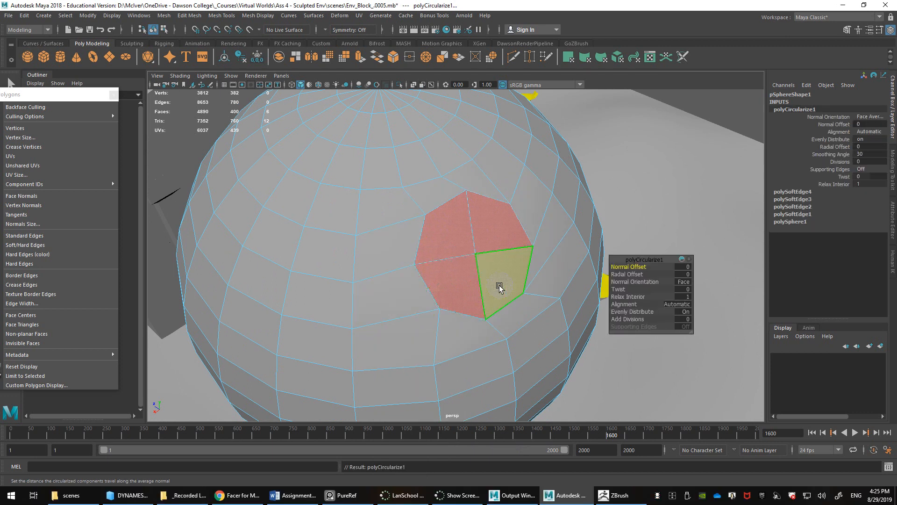
Step: Set the Move tool's axis orientation to Component for the circularized faces
{"action": "scroll", "coordinate": [486, 280], "scroll_direction": "down", "scroll_amount": 5}
{"action": "key", "text": "w"}
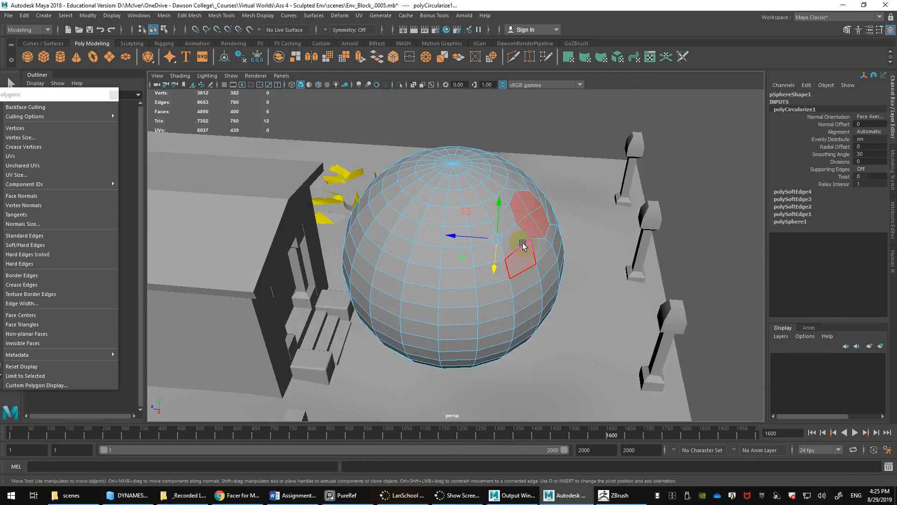
{"action": "right_click", "coordinate": [530, 210], "text": "shift"}
{"action": "right_click", "coordinate": [530, 211], "text": "ctrl+shift"}
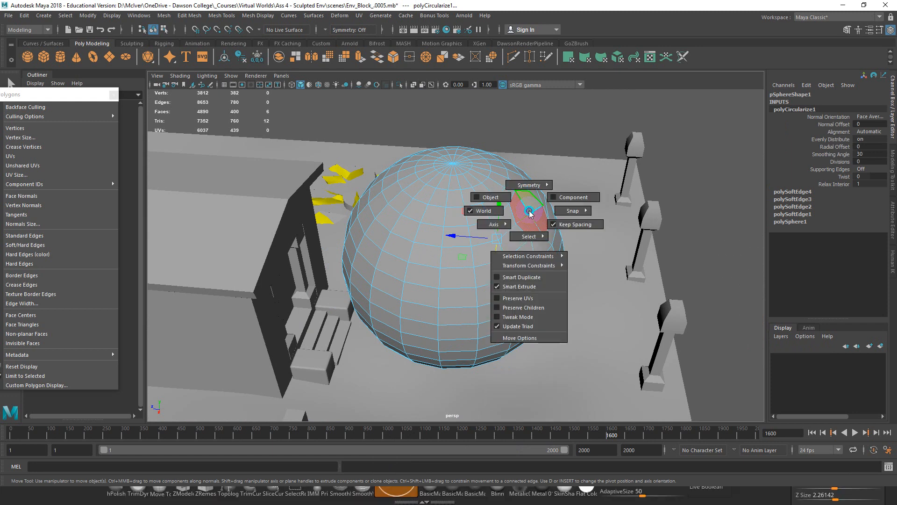
{"action": "left_click", "coordinate": [571, 197]}
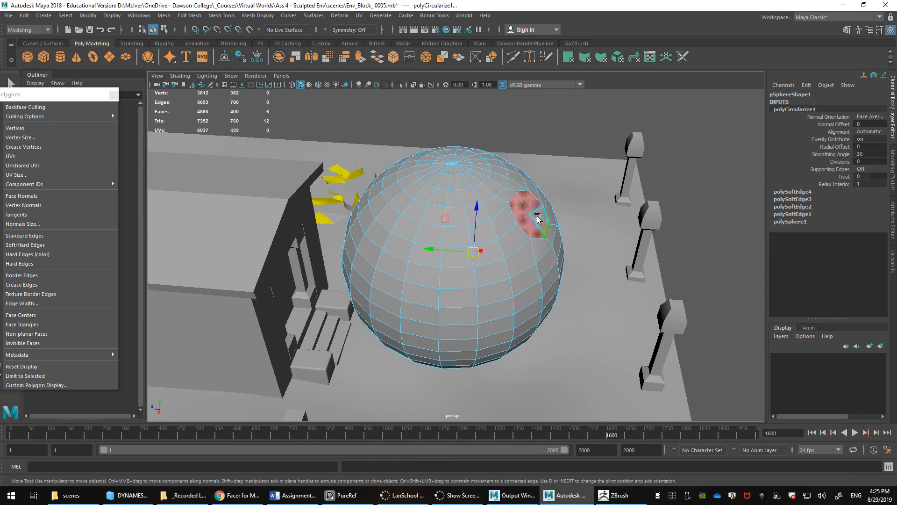
Step: Extrude the circularized faces outward twice to form a cylinder and preview the sphere smoothed
{"action": "left_click_drag", "start_coordinate": [526, 231], "coordinate": [327, 214], "text": "alt"}
{"action": "left_click_drag", "start_coordinate": [458, 285], "coordinate": [509, 242], "text": "alt"}
{"action": "key", "text": "ctrl+e"}
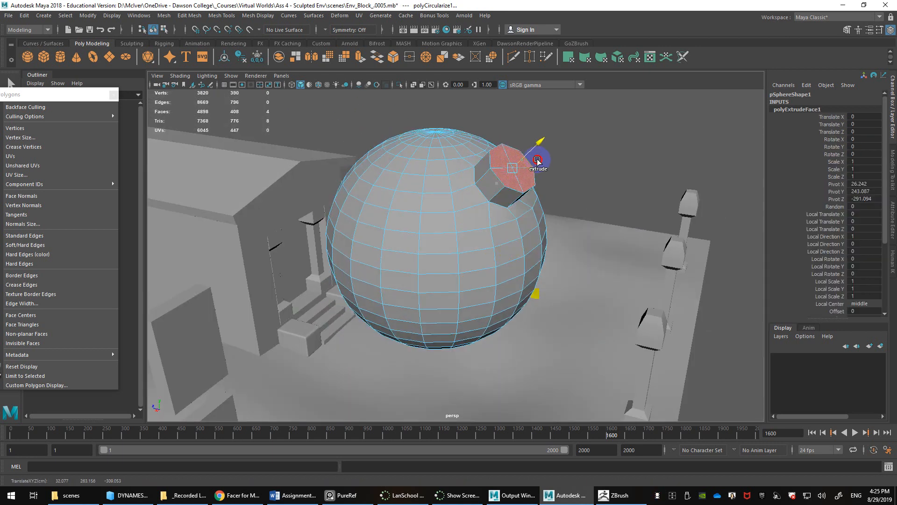
{"action": "left_click_drag", "start_coordinate": [533, 151], "coordinate": [568, 123], "text": "shift"}
{"action": "left_click_drag", "start_coordinate": [518, 193], "coordinate": [560, 248], "text": "alt"}
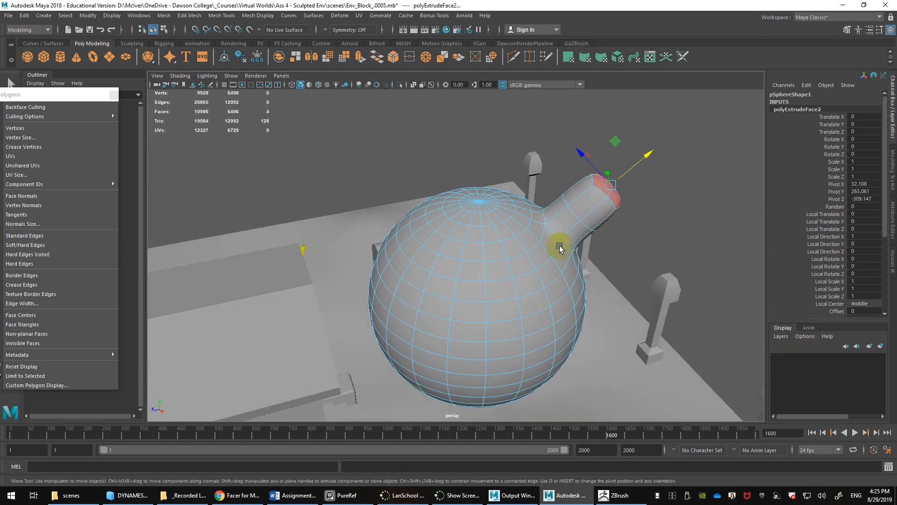
Step: Switch to edge selection and select the full edge loop where the cylinder meets the sphere
{"action": "scroll", "coordinate": [559, 248], "scroll_direction": "up", "scroll_amount": 5}
{"action": "middle_click_drag", "start_coordinate": [560, 248], "coordinate": [501, 248], "text": "alt"}
{"action": "right_click_drag", "start_coordinate": [602, 188], "coordinate": [606, 155]}
{"action": "left_click", "coordinate": [591, 216]}
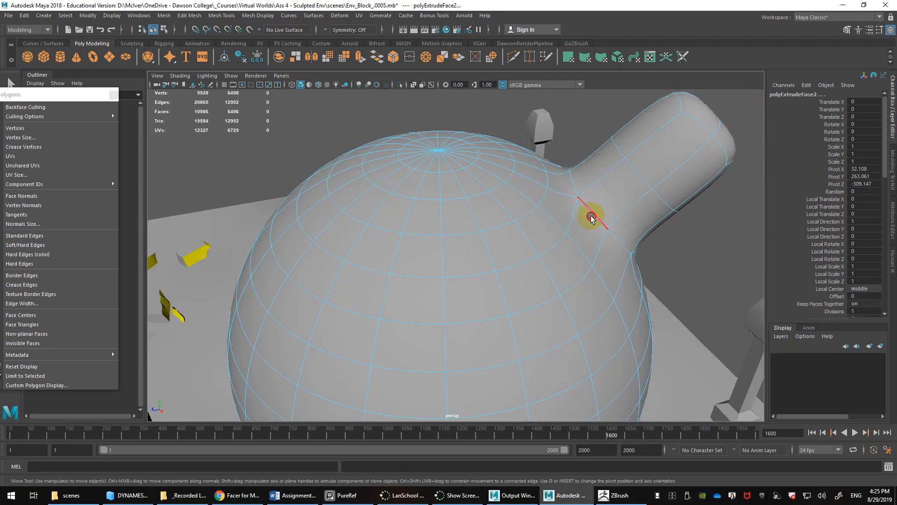
{"action": "double_click", "coordinate": [591, 216]}
{"action": "left_click_drag", "start_coordinate": [580, 217], "coordinate": [393, 258], "text": "alt"}
{"action": "double_click", "coordinate": [391, 208]}
{"action": "double_click", "coordinate": [406, 198], "text": "shift"}
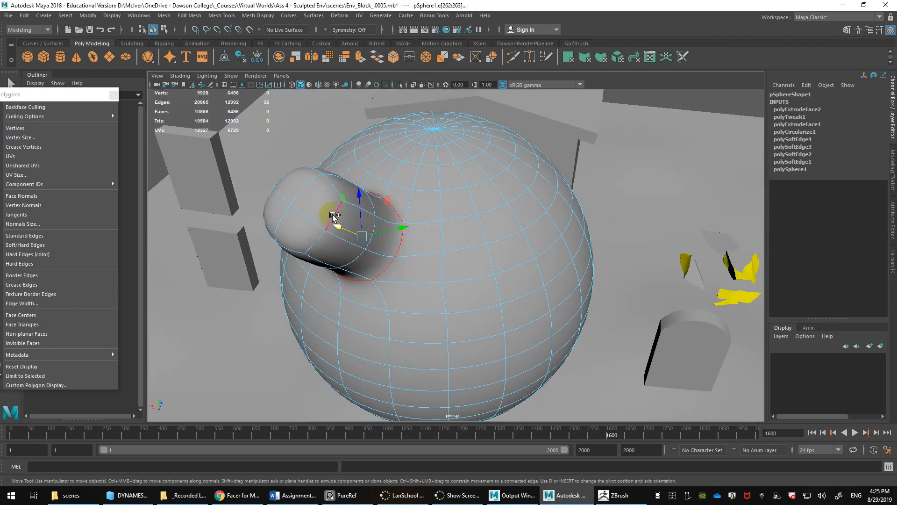
Step: Add the edges around the cylinder's outer tip to the selection
{"action": "left_click_drag", "start_coordinate": [334, 216], "coordinate": [387, 242], "text": "alt"}
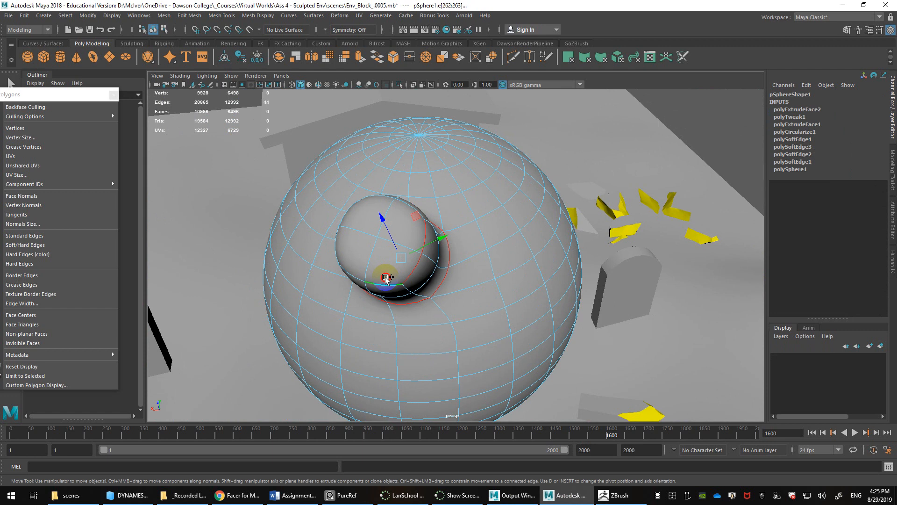
{"action": "left_click_drag", "start_coordinate": [386, 279], "coordinate": [456, 284], "text": "alt"}
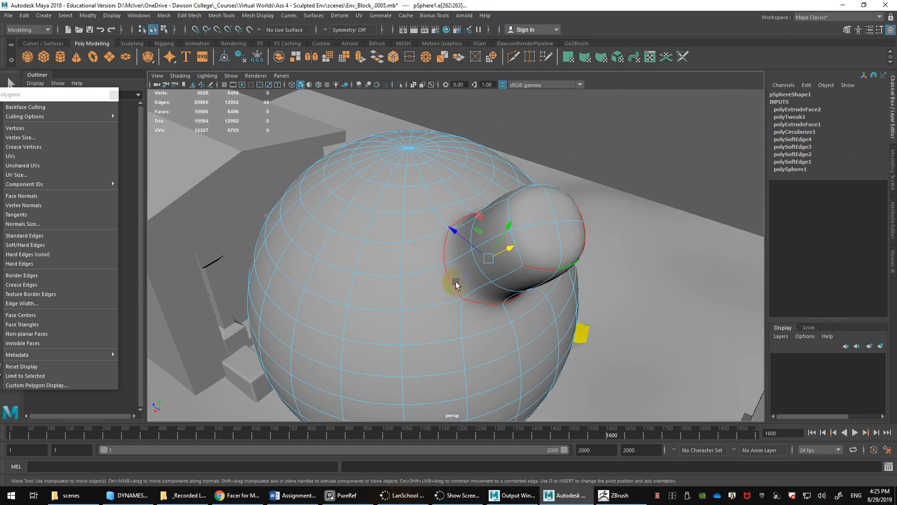
{"action": "left_click", "coordinate": [520, 252], "text": "shift"}
{"action": "left_click", "coordinate": [514, 214], "text": "shift"}
{"action": "left_click", "coordinate": [518, 241], "text": "shift"}
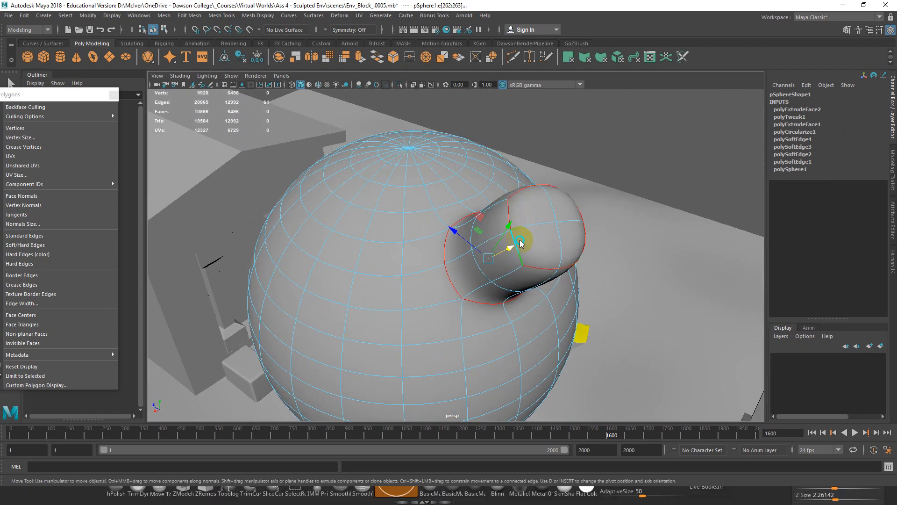
Step: Crease the selected edge loops at the cylinder's base and tip with the Crease Tool
{"action": "right_click", "coordinate": [520, 242], "text": "shift"}
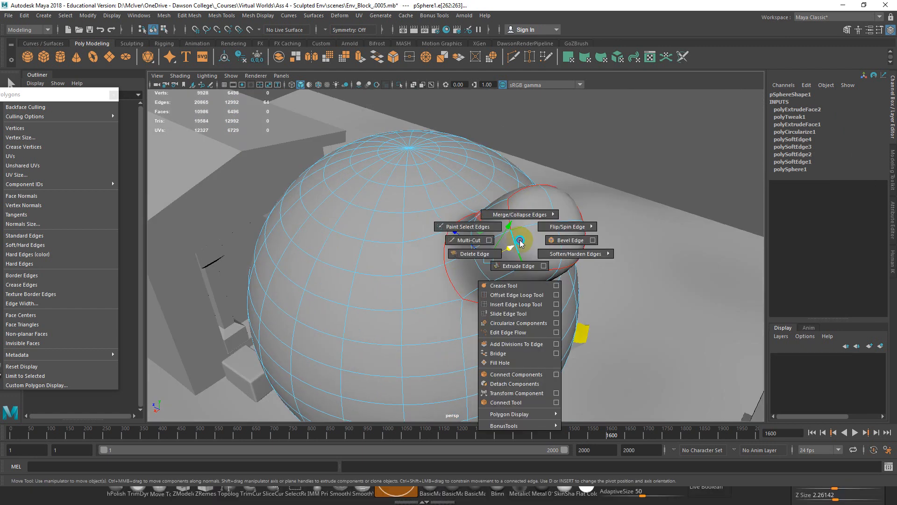
{"action": "left_click", "coordinate": [515, 285]}
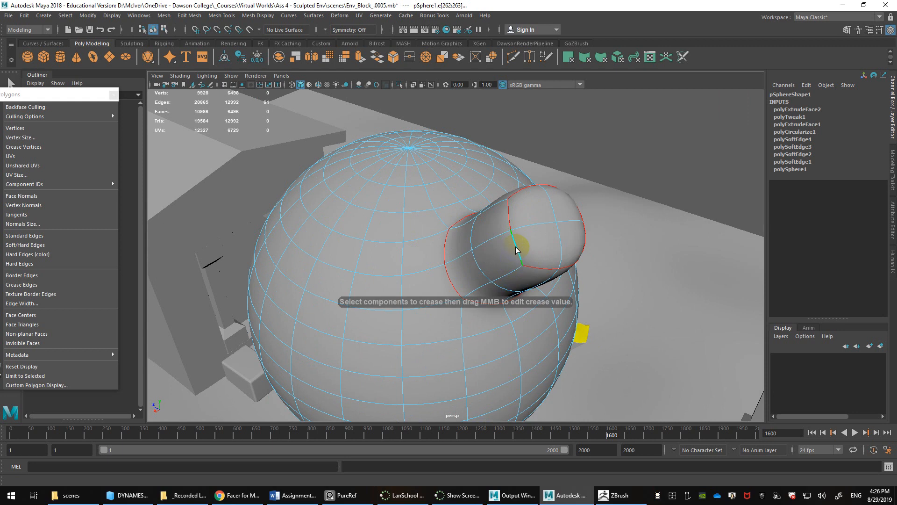
{"action": "middle_click_drag", "start_coordinate": [515, 250], "coordinate": [690, 242]}
{"action": "left_click_drag", "start_coordinate": [691, 242], "coordinate": [620, 292], "text": "alt"}
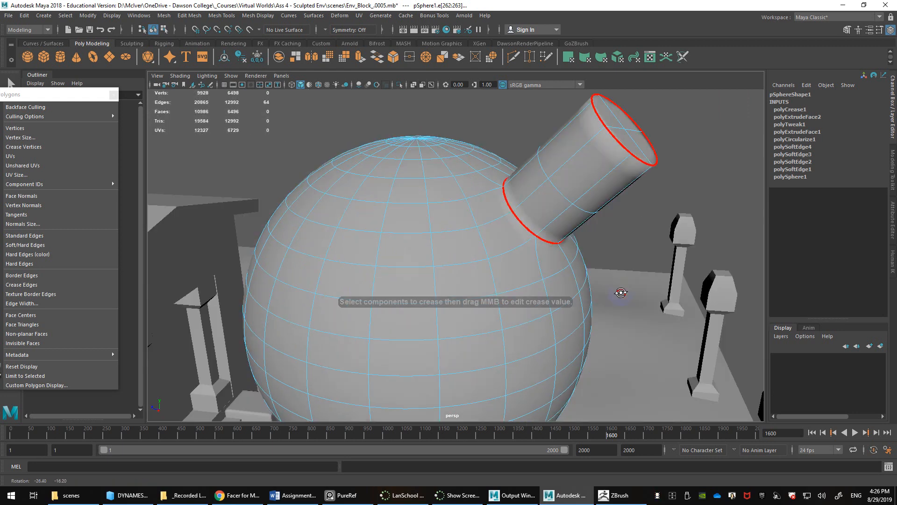
Step: Leave the Crease Tool, deselect the mesh and examine the creased cylinder's shading
{"action": "key", "text": "q"}
{"action": "right_click_drag", "start_coordinate": [599, 292], "coordinate": [594, 180], "text": "alt"}
{"action": "key", "text": "w"}
{"action": "left_click", "coordinate": [593, 222]}
{"action": "left_click", "coordinate": [621, 189]}
{"action": "left_click_drag", "start_coordinate": [621, 190], "coordinate": [581, 229], "text": "alt"}
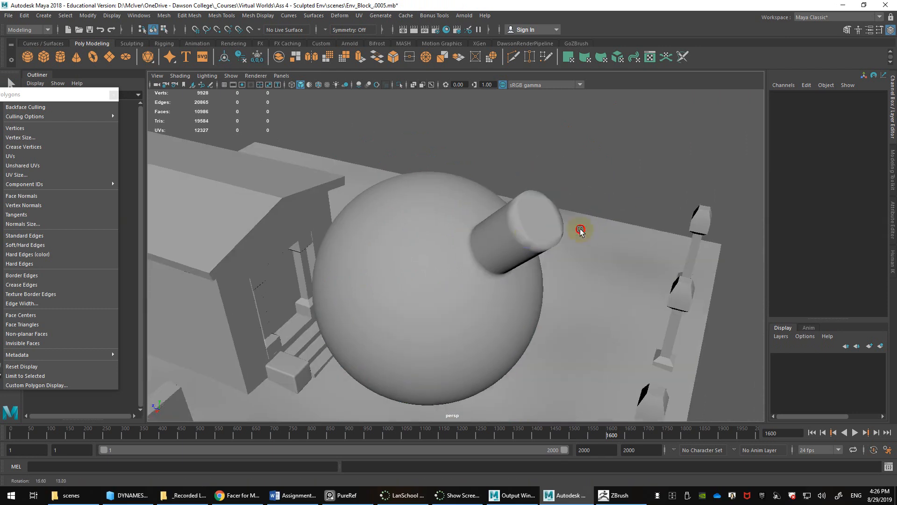
{"action": "right_click_drag", "start_coordinate": [521, 225], "coordinate": [555, 203], "text": "alt"}
{"action": "left_click", "coordinate": [556, 210]}
Step: Undo back to the selected base and tip edge loops and bevel them with 2 segments
{"action": "key", "text": "ctrl+z"}
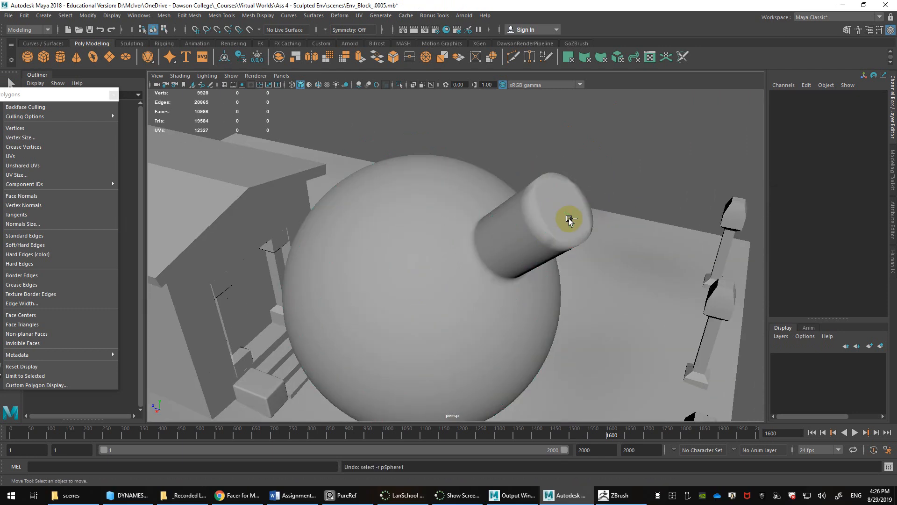
{"action": "key", "text": "ctrl+z"}
{"action": "key", "text": "ctrl+z"}
{"action": "key", "text": "ctrl+z"}
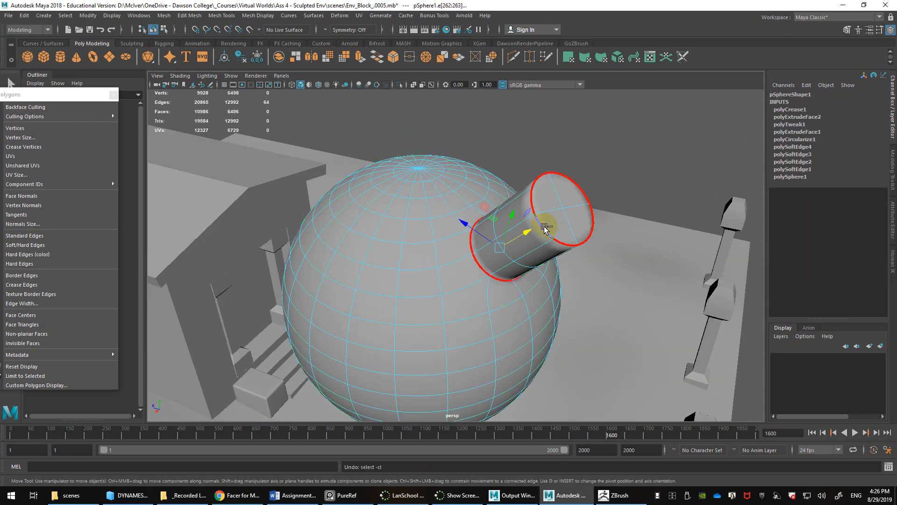
{"action": "right_click_drag", "start_coordinate": [545, 228], "coordinate": [610, 233], "text": "shift"}
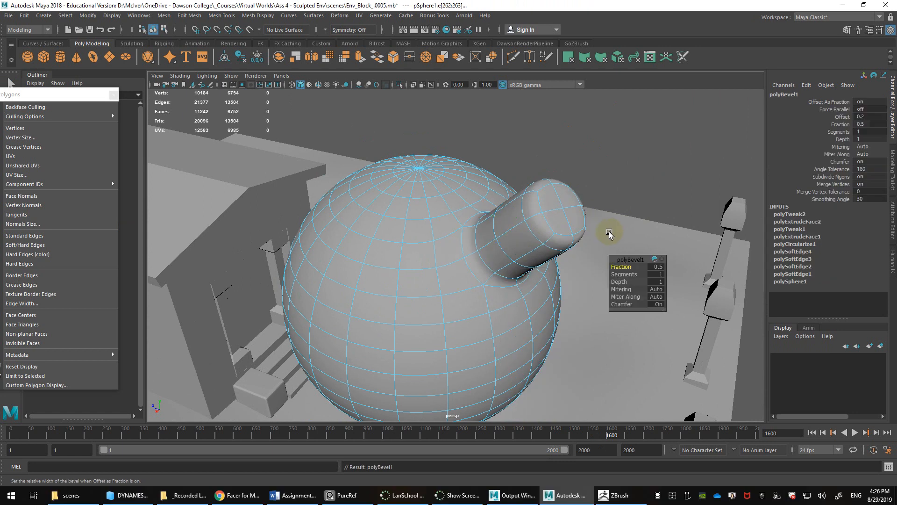
{"action": "left_click_drag", "start_coordinate": [623, 275], "coordinate": [631, 275]}
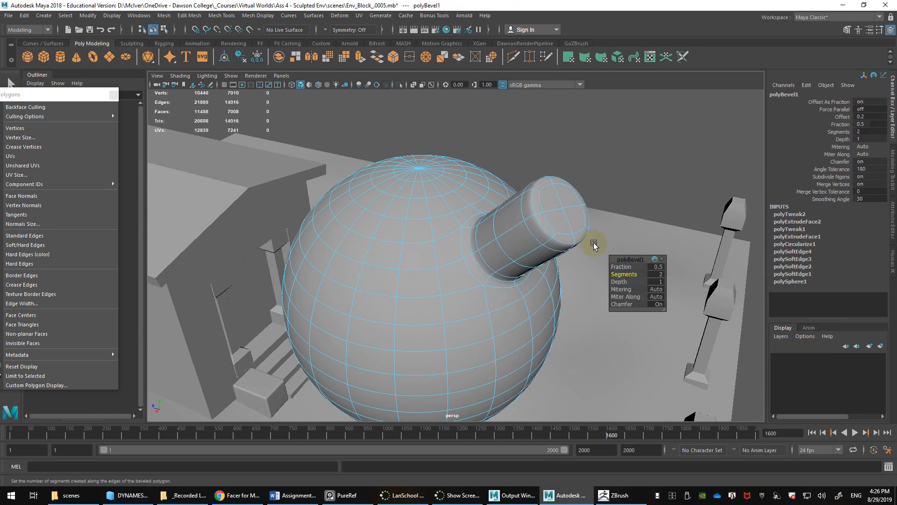
Step: Return to object mode, deselect the sphere and examine the bevelled cylinder
{"action": "right_click_drag", "start_coordinate": [535, 206], "coordinate": [545, 201]}
{"action": "left_click", "coordinate": [588, 155]}
{"action": "left_click_drag", "start_coordinate": [588, 166], "coordinate": [590, 195], "text": "alt"}
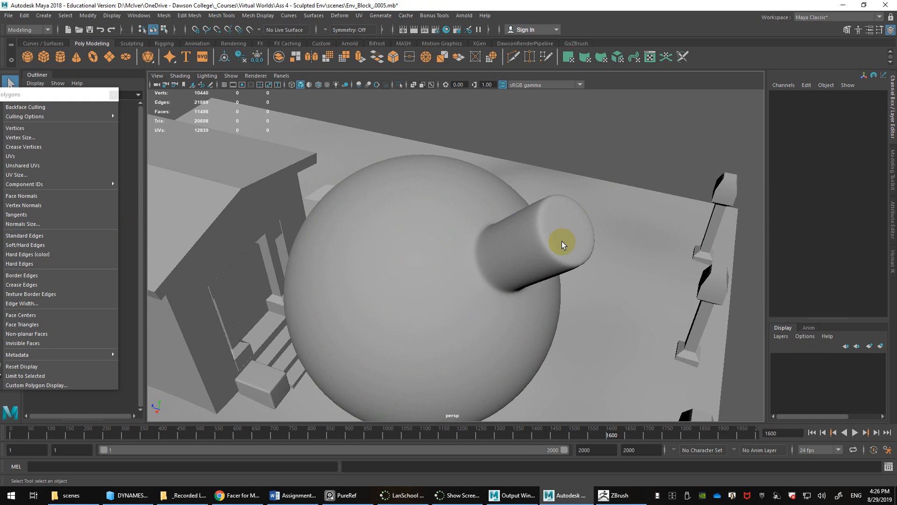
Step: Select the sphere and activate the Multi-Cut tool on it
{"action": "left_click", "coordinate": [562, 241]}
{"action": "left_click_drag", "start_coordinate": [556, 252], "coordinate": [514, 230], "text": "alt"}
{"action": "right_click", "coordinate": [514, 229], "text": "shift"}
{"action": "right_click_drag", "start_coordinate": [515, 229], "coordinate": [465, 230], "text": "shift"}
{"action": "left_click_drag", "start_coordinate": [481, 299], "coordinate": [509, 263], "text": "alt"}
Step: Try placing a zigzag of cut points across the sphere's front faces and undo them
{"action": "left_click", "coordinate": [448, 261]}
{"action": "left_click", "coordinate": [471, 192]}
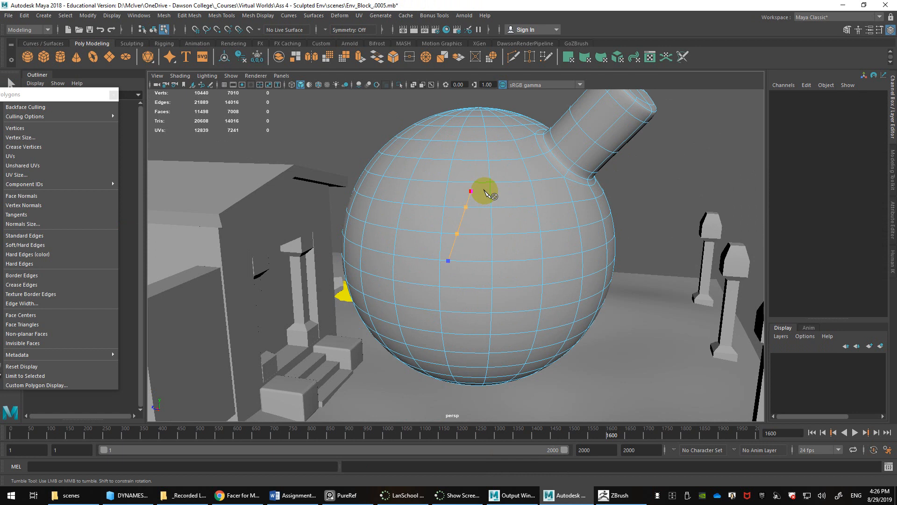
{"action": "left_click", "coordinate": [536, 203]}
{"action": "key", "text": "ctrl+z"}
{"action": "key", "text": "ctrl+z"}
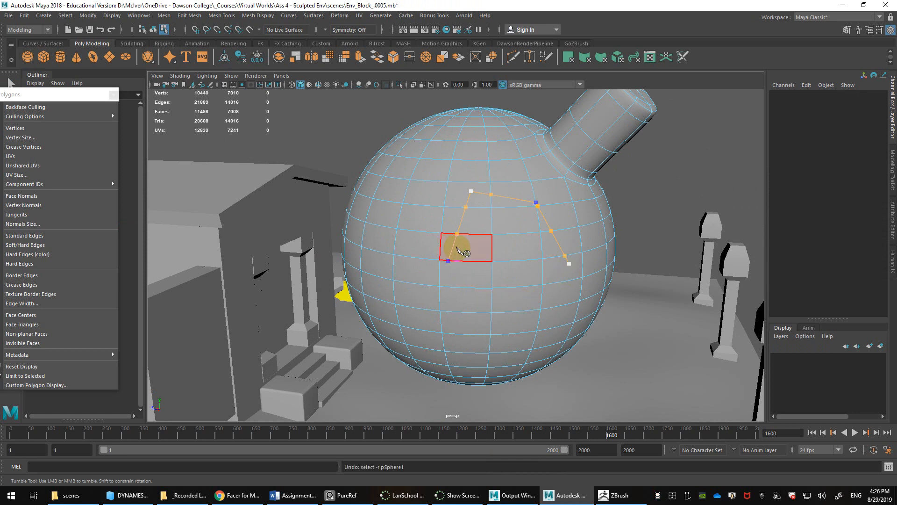
{"action": "key", "text": "ctrl+z"}
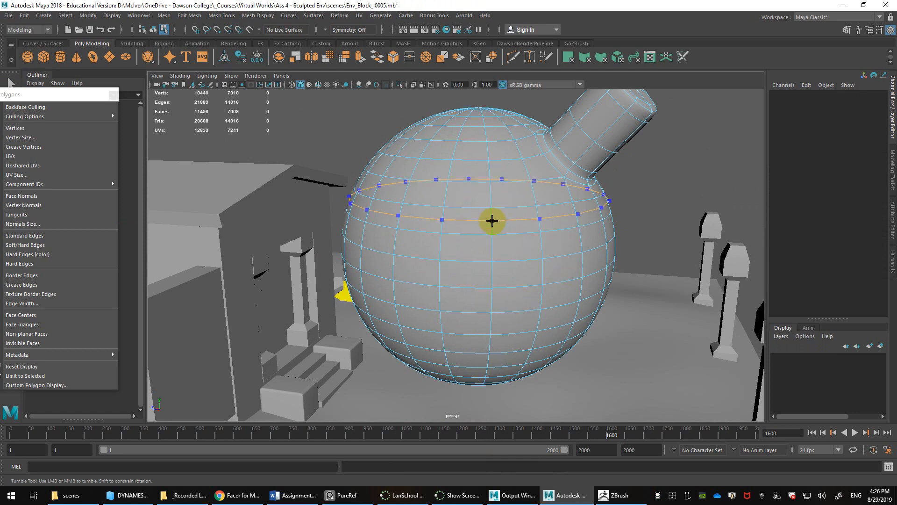
Step: Insert additional horizontal and vertical edge loops around the sphere with the Multi-Cut tool
{"action": "left_click", "coordinate": [469, 244], "text": "ctrl"}
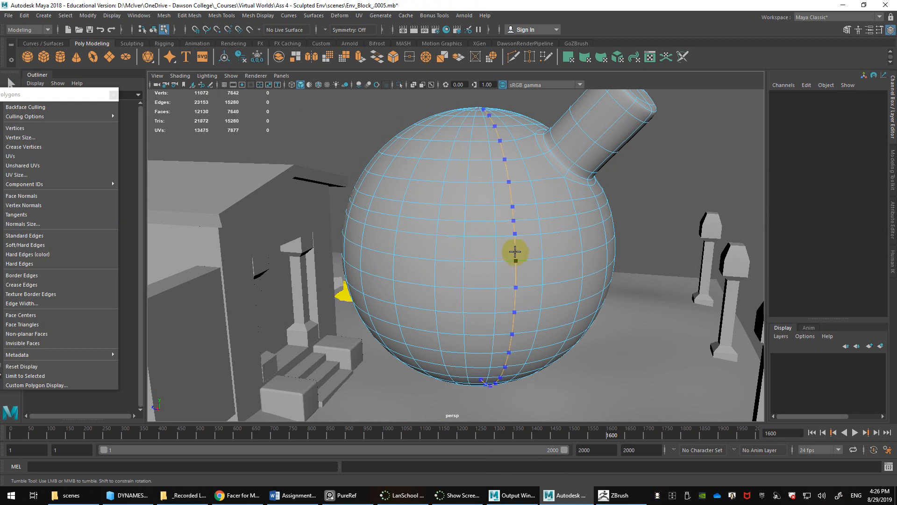
{"action": "left_click", "coordinate": [516, 284], "text": "ctrl"}
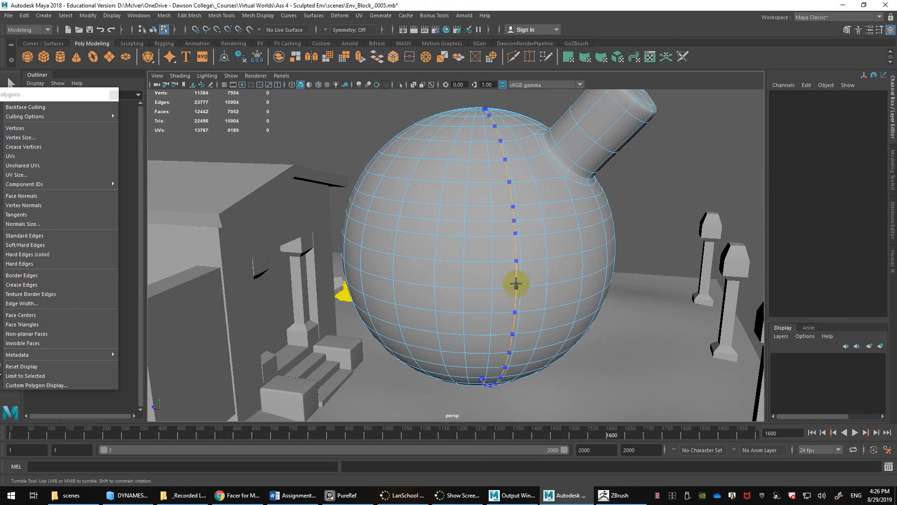
{"action": "left_click", "coordinate": [489, 274], "text": "ctrl"}
{"action": "scroll", "coordinate": [537, 289], "scroll_direction": "up", "scroll_amount": 4}
{"action": "middle_click_drag", "start_coordinate": [549, 286], "coordinate": [545, 255], "text": "alt"}
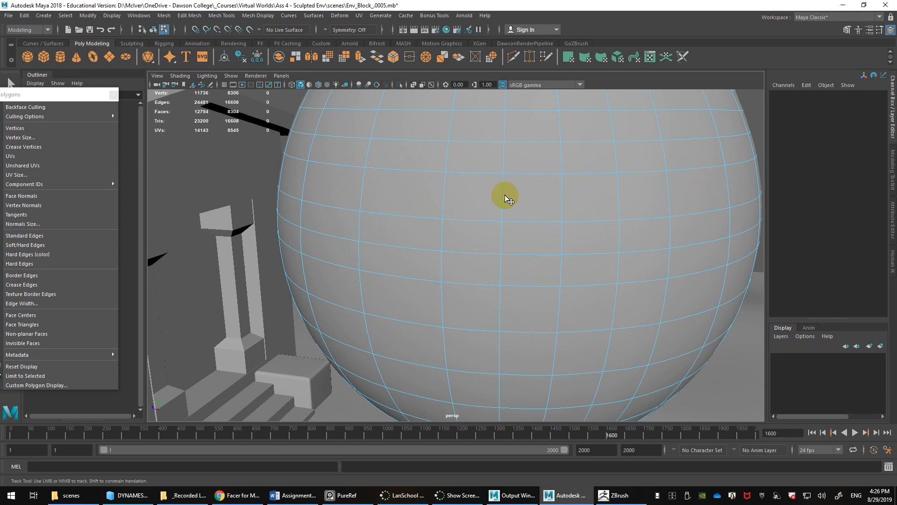
{"action": "left_click_drag", "start_coordinate": [555, 233], "coordinate": [484, 225], "text": "alt"}
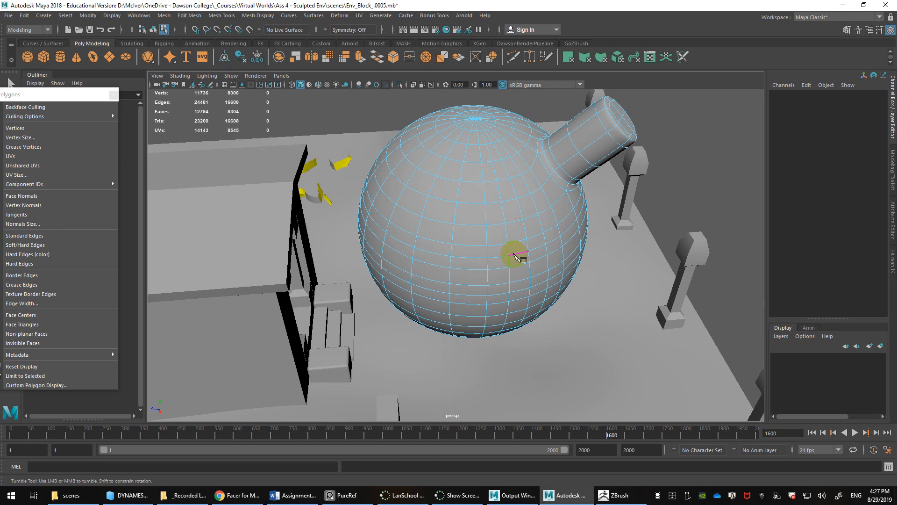
{"action": "right_click_drag", "start_coordinate": [510, 254], "coordinate": [818, 117], "text": "alt"}
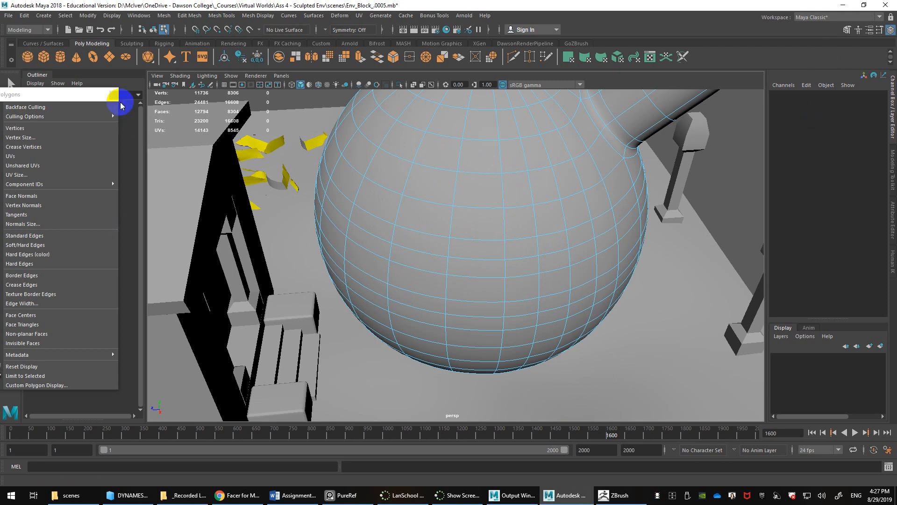
Step: Close the floating polygon display options and open the Multi-Cut tool settings with the Keyboard/Mouse Shortcuts section expanded
{"action": "left_click", "coordinate": [114, 94]}
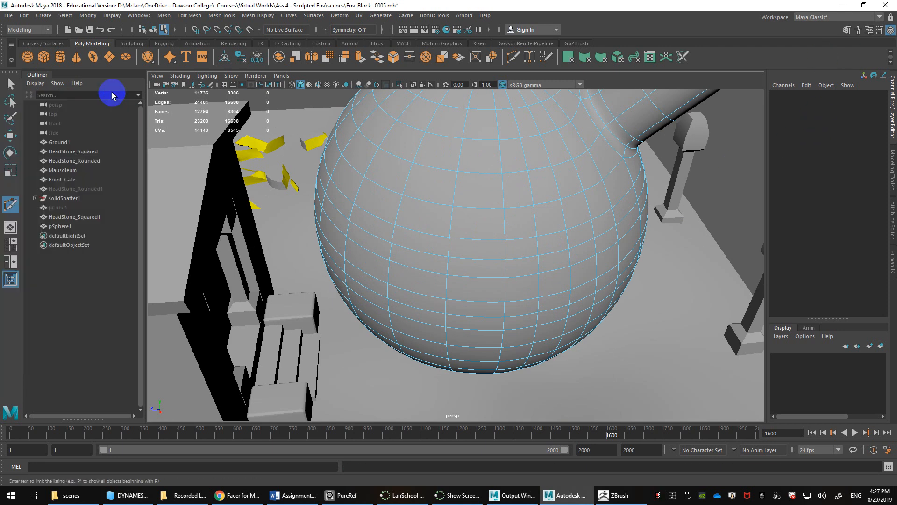
{"action": "double_click", "coordinate": [11, 209]}
{"action": "left_click", "coordinate": [159, 275]}
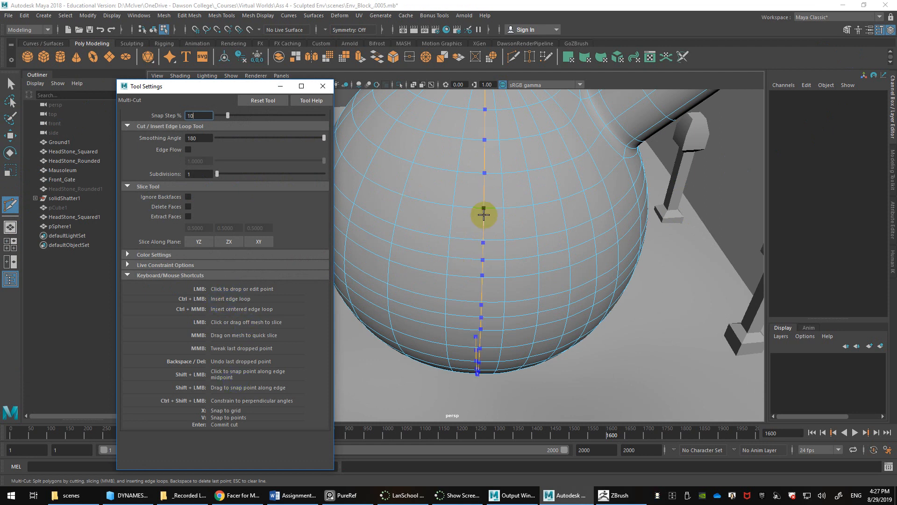
Step: Insert another edge loop through the front of the sphere with the Multi-Cut tool
{"action": "left_click", "coordinate": [478, 209], "text": "ctrl"}
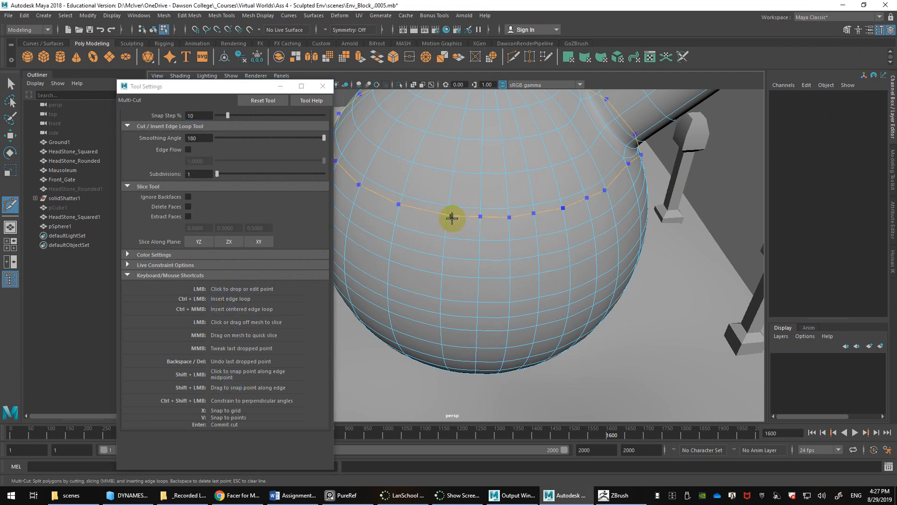
{"action": "left_click_drag", "start_coordinate": [425, 201], "coordinate": [467, 274], "text": "alt"}
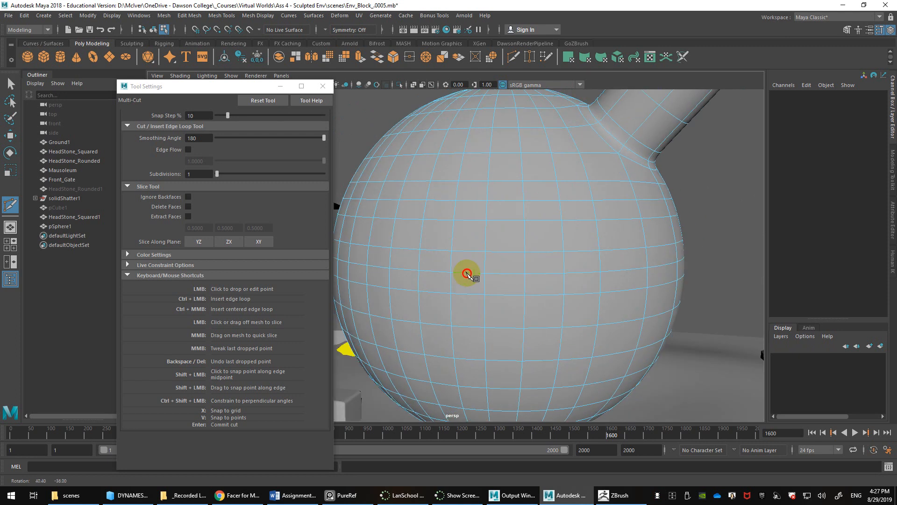
{"action": "left_click", "coordinate": [420, 252]}
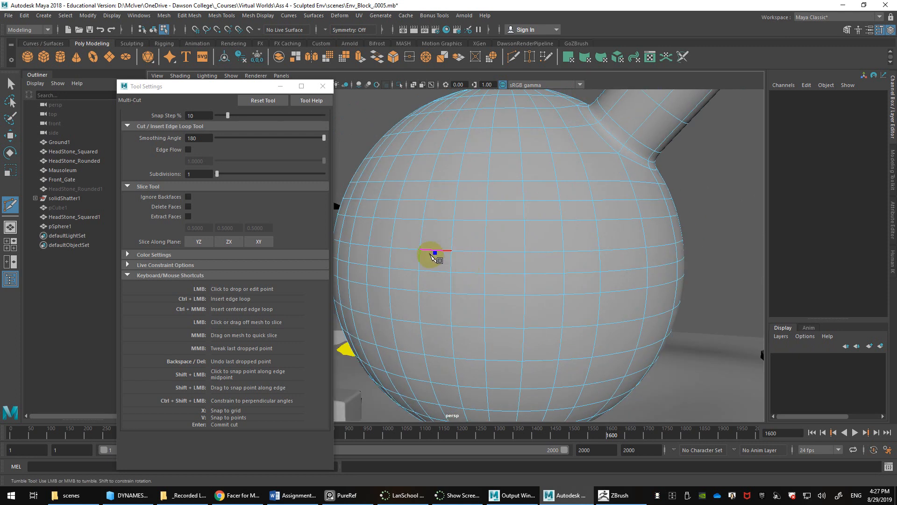
Step: Return the sphere to object mode, deselect it and examine its smoothed surface from several angles
{"action": "scroll", "coordinate": [435, 256], "scroll_direction": "down", "scroll_amount": 5}
{"action": "scroll", "coordinate": [516, 259], "scroll_direction": "up", "scroll_amount": 3}
{"action": "scroll", "coordinate": [530, 268], "scroll_direction": "down", "scroll_amount": 3}
{"action": "scroll", "coordinate": [561, 269], "scroll_direction": "up", "scroll_amount": 1}
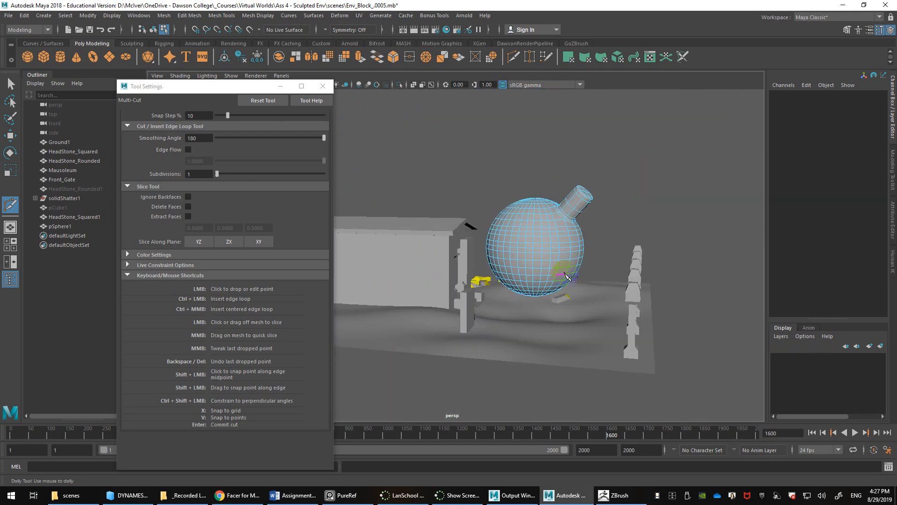
{"action": "right_click_drag", "start_coordinate": [558, 217], "coordinate": [580, 202]}
{"action": "scroll", "coordinate": [591, 216], "scroll_direction": "up", "scroll_amount": 3}
{"action": "left_click", "coordinate": [525, 177]}
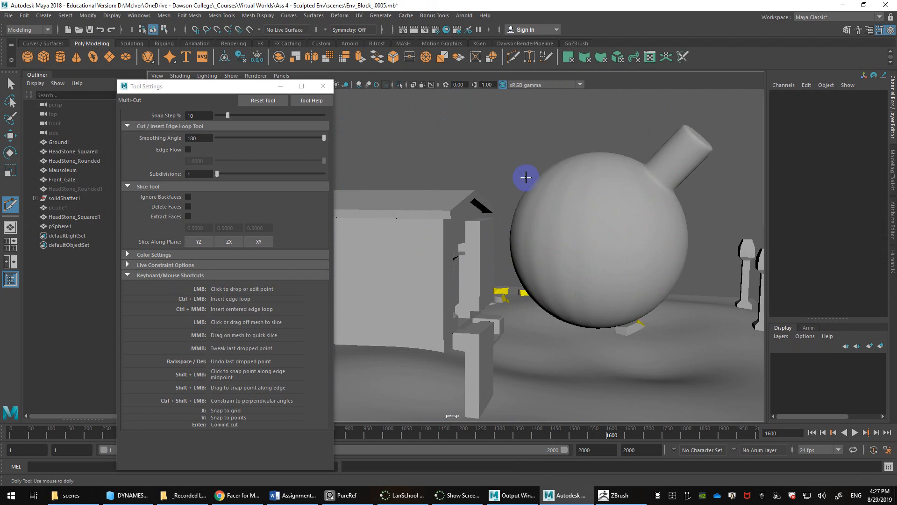
{"action": "left_click_drag", "start_coordinate": [524, 176], "coordinate": [559, 224], "text": "alt"}
{"action": "middle_click_drag", "start_coordinate": [559, 224], "coordinate": [415, 231], "text": "alt"}
{"action": "scroll", "coordinate": [414, 230], "scroll_direction": "up", "scroll_amount": 3}
{"action": "left_click_drag", "start_coordinate": [414, 230], "coordinate": [525, 250], "text": "alt"}
{"action": "scroll", "coordinate": [527, 278], "scroll_direction": "up", "scroll_amount": 3}
{"action": "scroll", "coordinate": [476, 247], "scroll_direction": "down", "scroll_amount": 2}
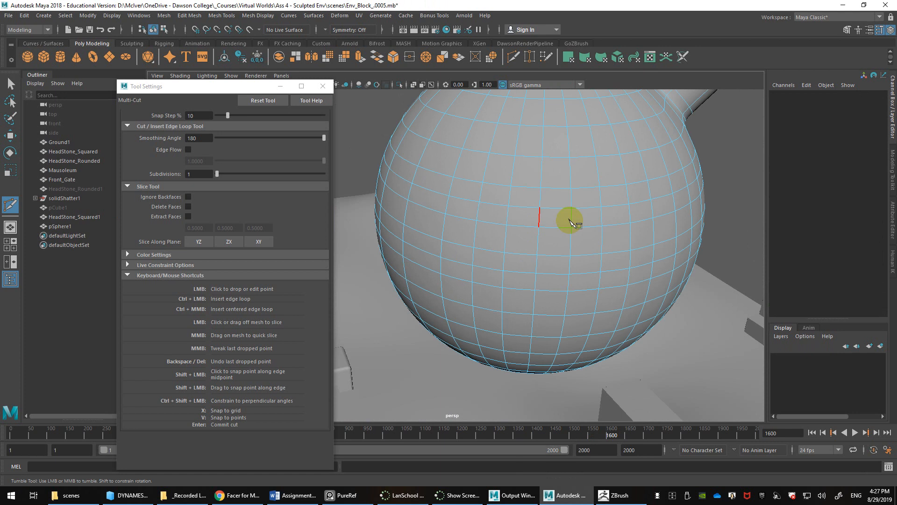
Step: Open the Attribute Editor, undo the stray cut points on the sphere and switch to the Select tool
{"action": "left_click", "coordinate": [891, 225]}
{"action": "left_click", "coordinate": [750, 74]}
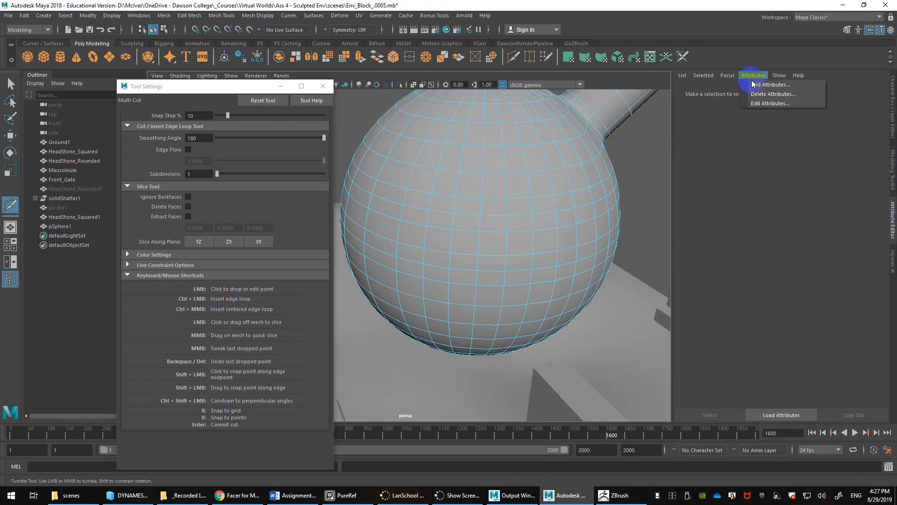
{"action": "left_click", "coordinate": [588, 162]}
{"action": "left_click_drag", "start_coordinate": [588, 162], "coordinate": [590, 136]}
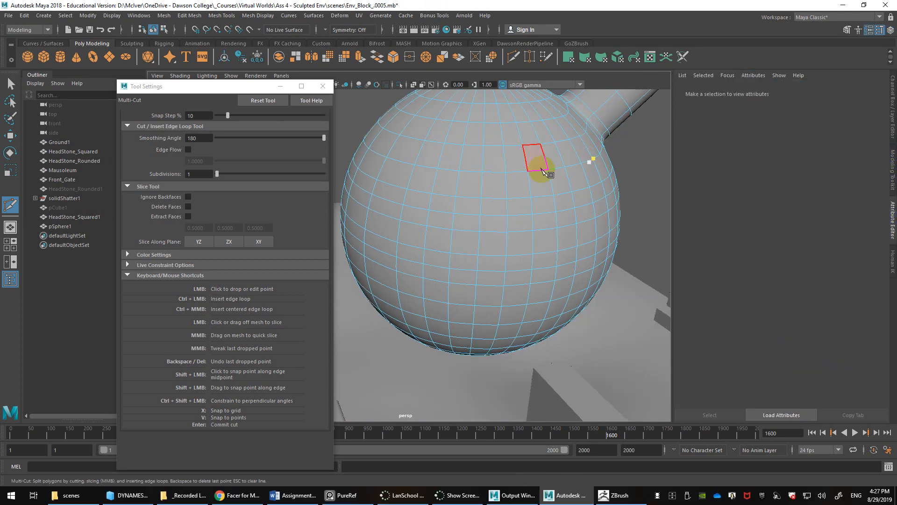
{"action": "key", "text": "ctrl+z"}
{"action": "key", "text": "w"}
{"action": "key", "text": "q"}
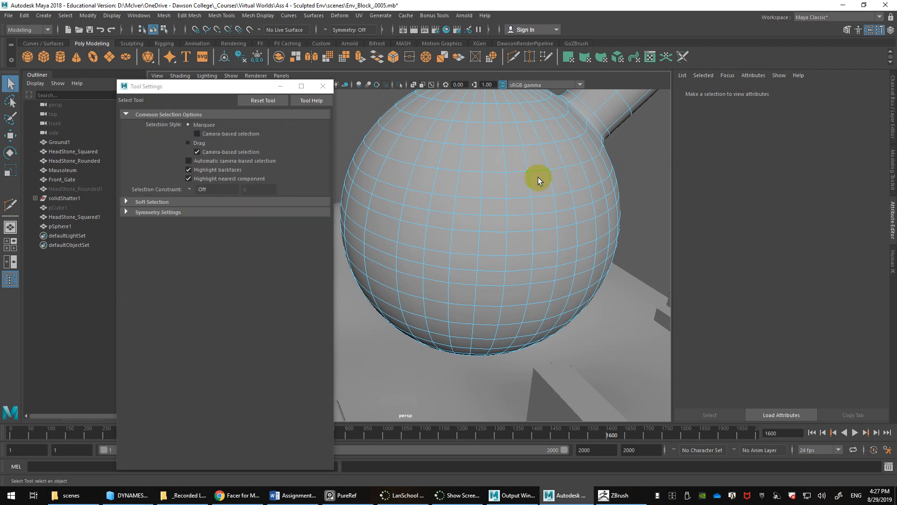
Step: Select the sphere in object mode, delete its construction history and display its lambert1 material attributes
{"action": "right_click_drag", "start_coordinate": [538, 178], "coordinate": [622, 161]}
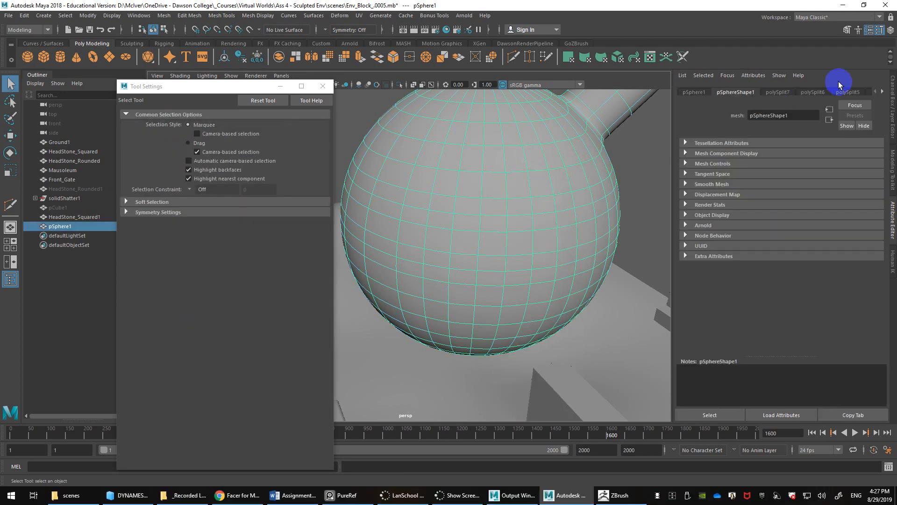
{"action": "left_click", "coordinate": [845, 92]}
{"action": "left_click", "coordinate": [846, 92]}
{"action": "key", "text": "alt+shift+d"}
{"action": "left_click", "coordinate": [834, 92]}
Step: Try a new Blinn material on the sphere and undo it together with the history deletion
{"action": "right_click_drag", "start_coordinate": [532, 224], "coordinate": [540, 464]}
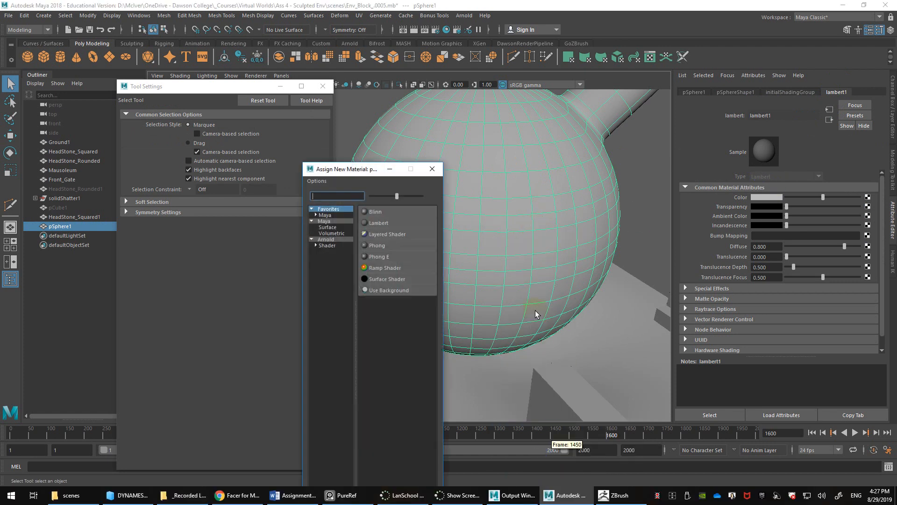
{"action": "left_click", "coordinate": [375, 209]}
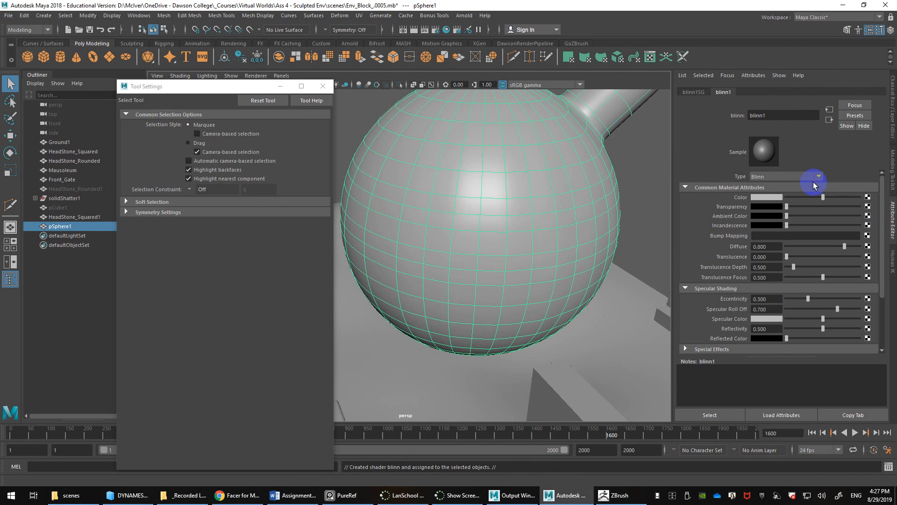
{"action": "right_click_drag", "start_coordinate": [489, 174], "coordinate": [576, 172]}
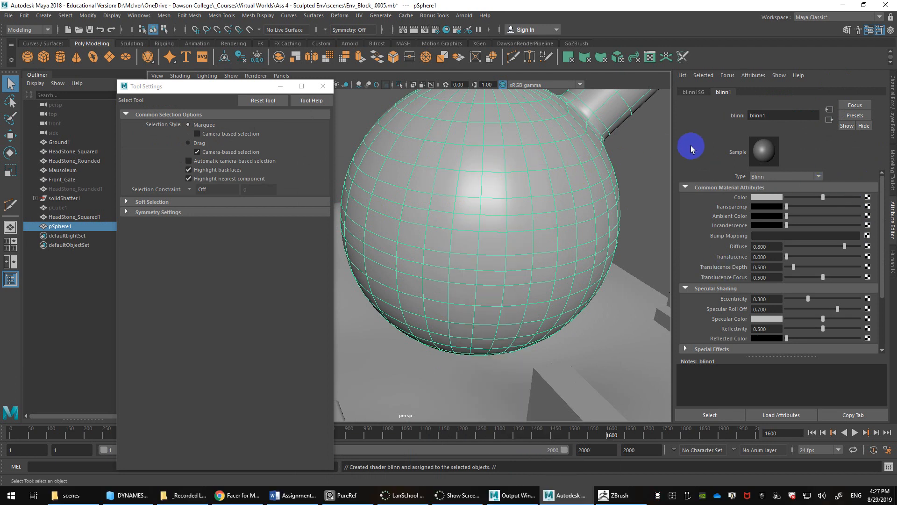
{"action": "key", "text": "ctrl+z"}
{"action": "key", "text": "ctrl+z"}
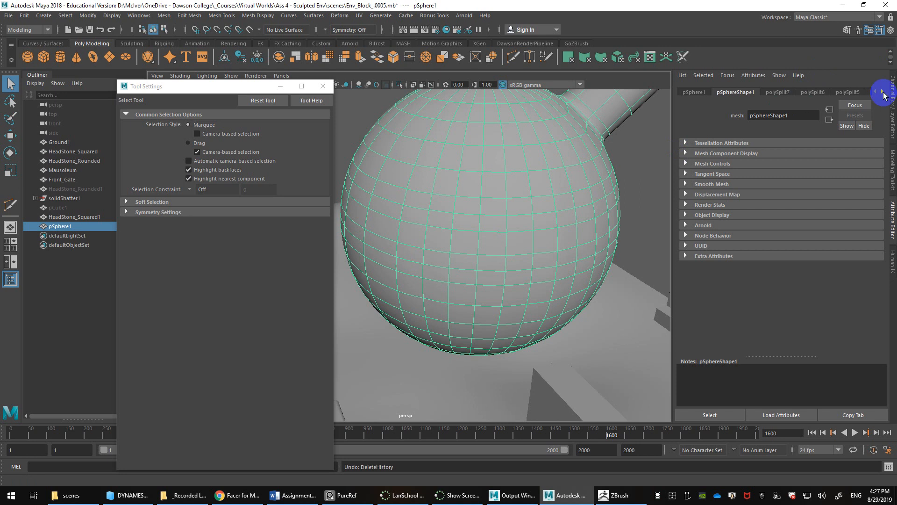
Step: Try deleting the sphere's history while comparing its inputs in the Channel Box and Attribute Editor, and undo the deletion
{"action": "left_click", "coordinate": [893, 102]}
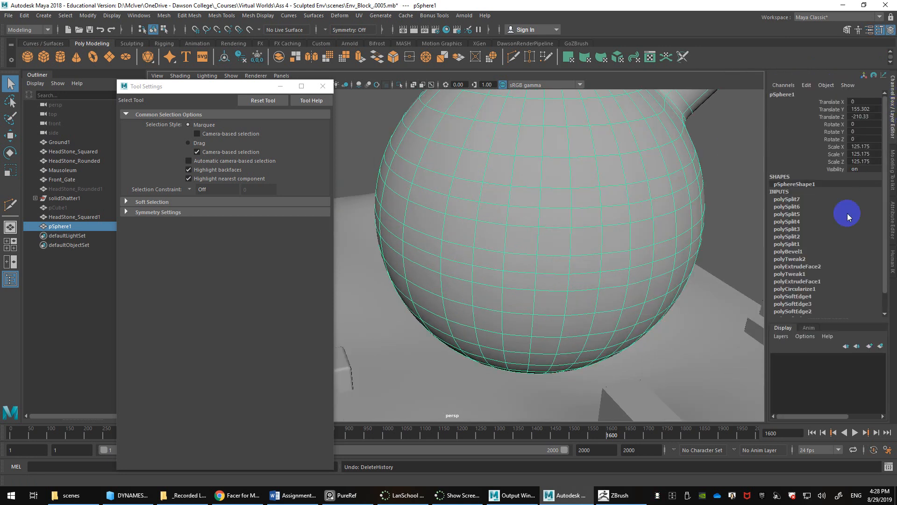
{"action": "key", "text": "alt+shift+d"}
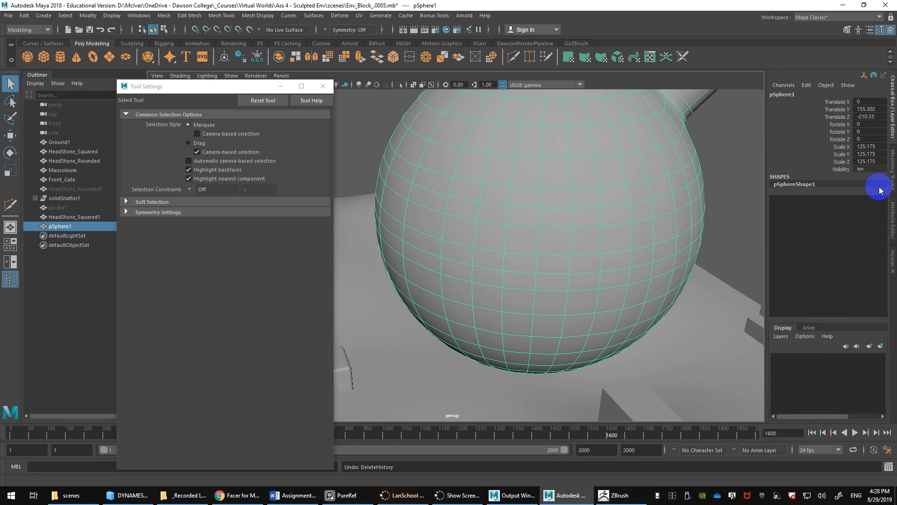
{"action": "left_click", "coordinate": [893, 220]}
{"action": "left_click", "coordinate": [836, 92]}
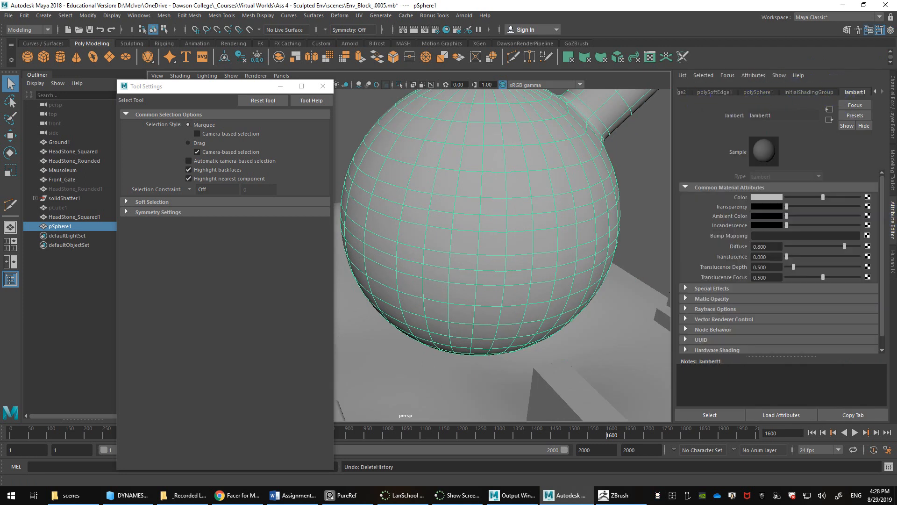
{"action": "left_click", "coordinate": [893, 112]}
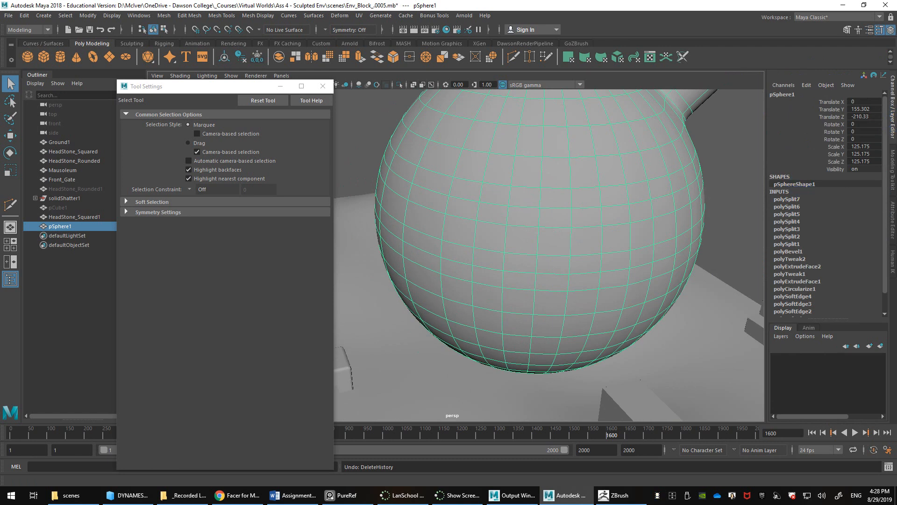
Step: Delete the sphere's construction history from the Attribute Editor view and assign a new Blinn material to it
{"action": "left_click", "coordinate": [893, 219]}
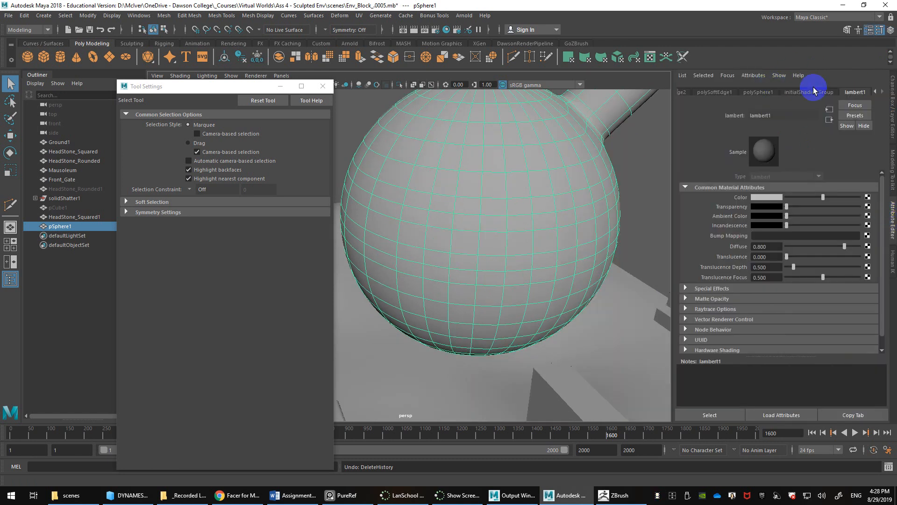
{"action": "key", "text": "alt+shift+d"}
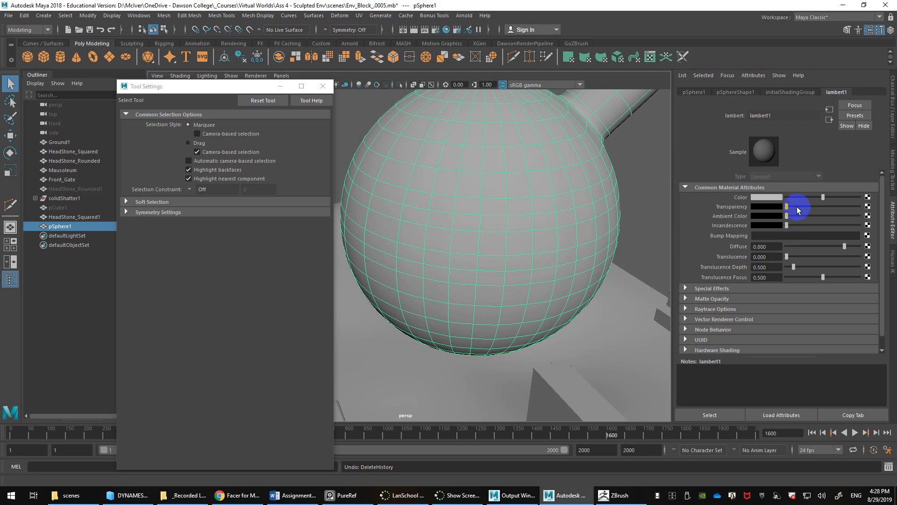
{"action": "right_click_drag", "start_coordinate": [545, 222], "coordinate": [604, 466]}
{"action": "right_click_drag", "start_coordinate": [508, 237], "coordinate": [568, 419]}
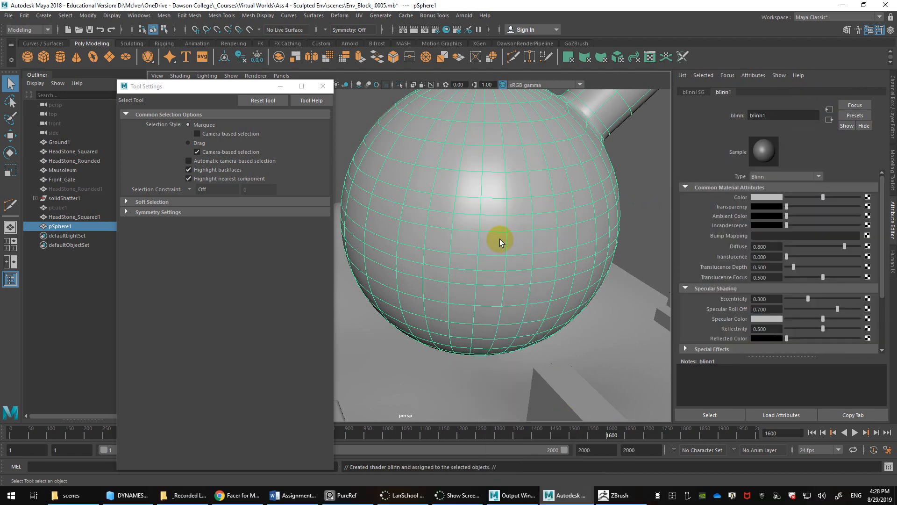
Step: Darken the Blinn material's color, adjust its eccentricity and inspect the highlight on the deselected sphere
{"action": "key", "text": "f"}
{"action": "left_click_drag", "start_coordinate": [814, 196], "coordinate": [804, 197]}
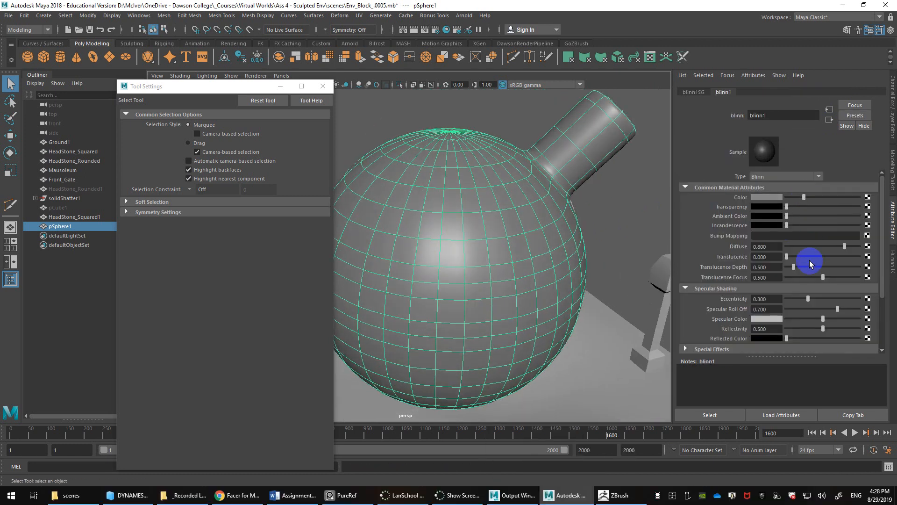
{"action": "left_click_drag", "start_coordinate": [809, 298], "coordinate": [879, 309]}
{"action": "left_click_drag", "start_coordinate": [495, 214], "coordinate": [536, 190], "text": "alt"}
{"action": "left_click", "coordinate": [393, 122]}
{"action": "left_click_drag", "start_coordinate": [429, 162], "coordinate": [534, 231], "text": "alt"}
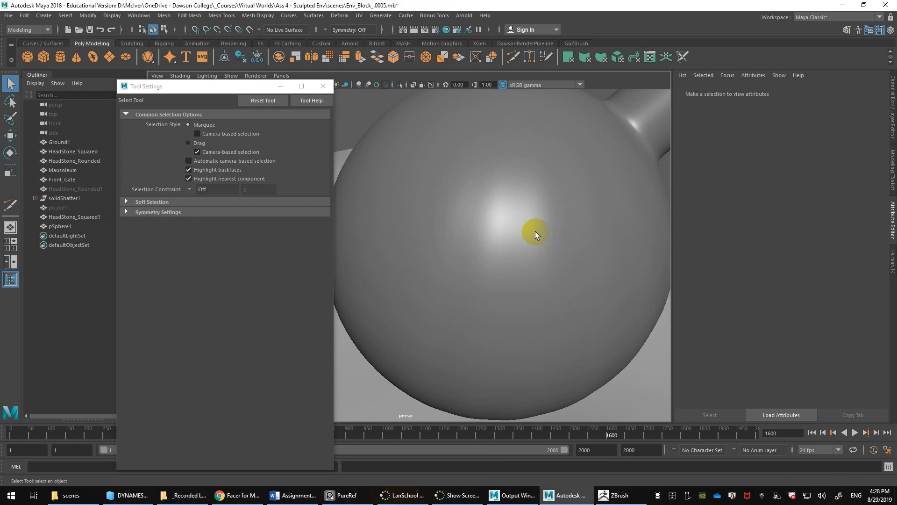
Step: Undo the Blinn material changes, its assignment and the deletion of the sphere's history
{"action": "key", "text": "ctrl+z"}
{"action": "key", "text": "ctrl+z"}
{"action": "key", "text": "ctrl+z"}
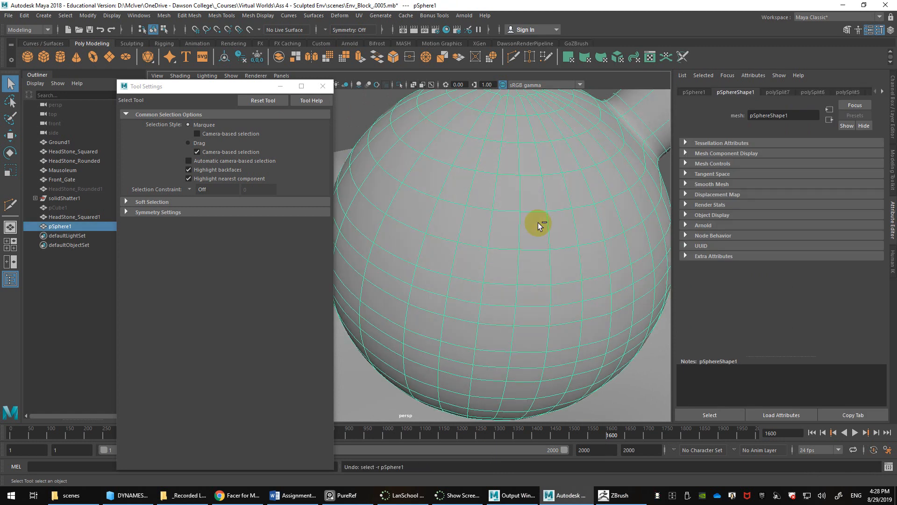
{"action": "key", "text": "ctrl+z"}
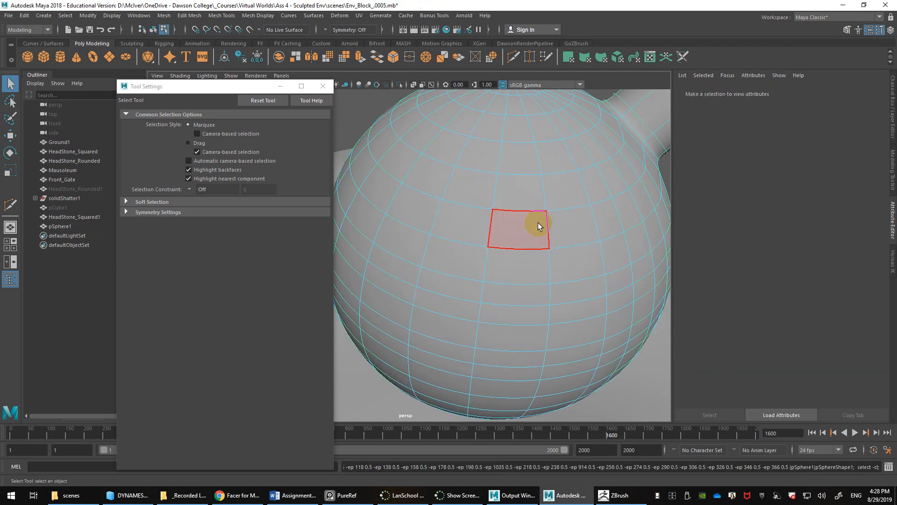
{"action": "mouse_move", "coordinate": [538, 222]}
{"action": "left_mouse_down", "text": "alt"}
{"action": "mouse_move", "coordinate": [529, 207]}
{"action": "mouse_move", "coordinate": [531, 214]}
{"action": "left_mouse_up", "text": "alt"}
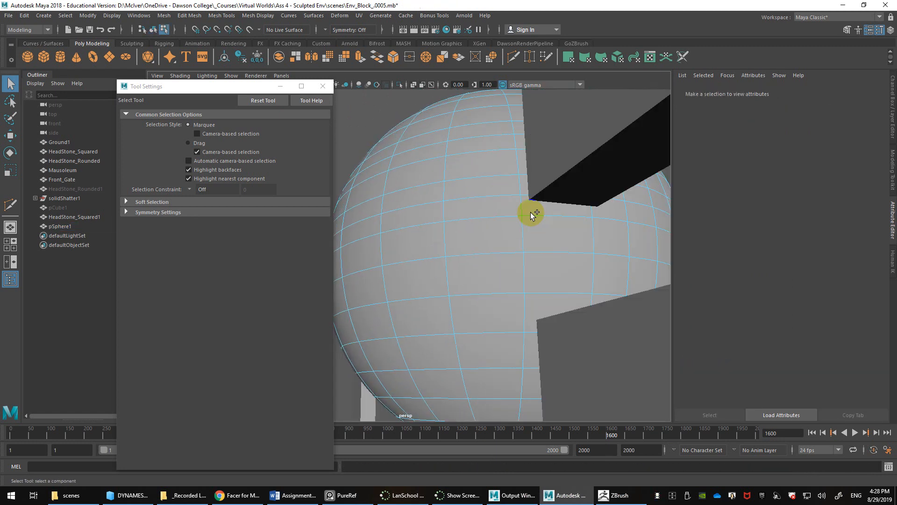
{"action": "key", "text": "shift+z"}
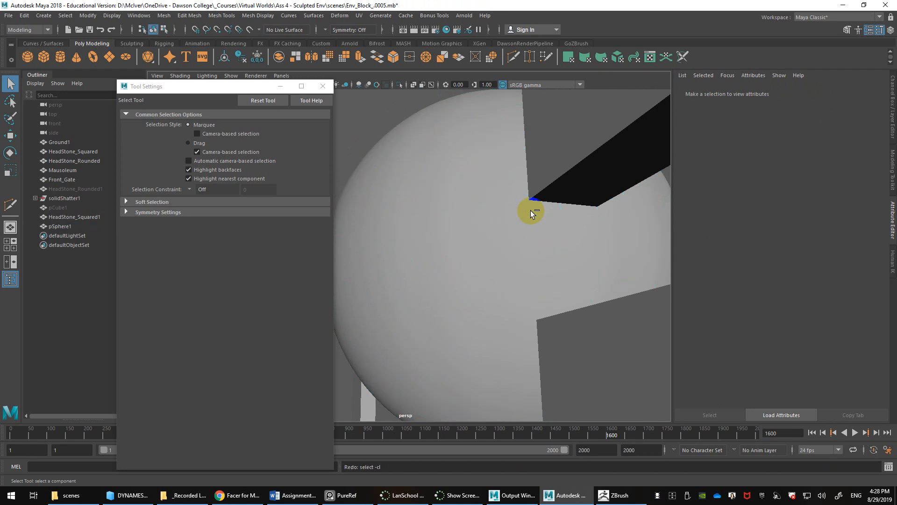
Step: Select the sphere, turn off its smooth preview and examine the faceted edge loops near its top
{"action": "left_click", "coordinate": [486, 178]}
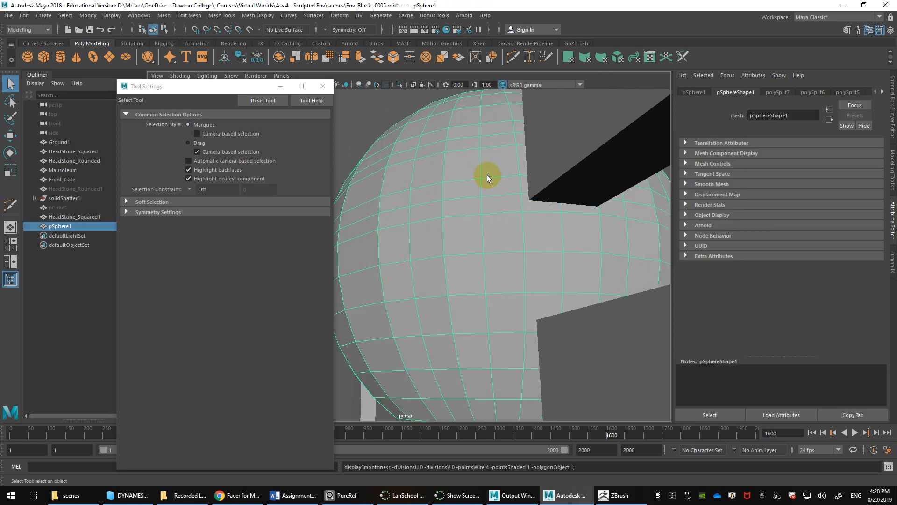
{"action": "middle_click_drag", "start_coordinate": [487, 178], "coordinate": [494, 285], "text": "alt"}
{"action": "scroll", "coordinate": [495, 269], "scroll_direction": "up", "scroll_amount": 5}
{"action": "middle_click_drag", "start_coordinate": [524, 161], "coordinate": [493, 294], "text": "alt"}
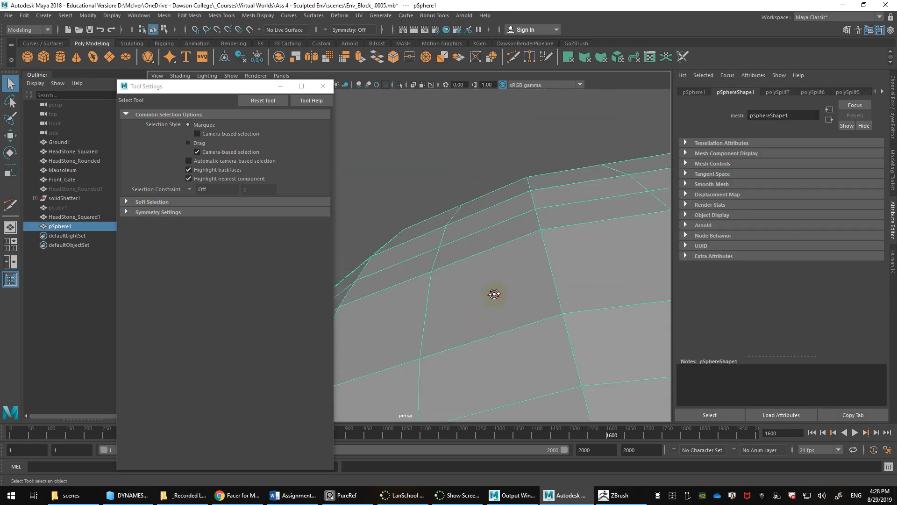
{"action": "scroll", "coordinate": [502, 269], "scroll_direction": "up", "scroll_amount": 3}
{"action": "left_click_drag", "start_coordinate": [508, 257], "coordinate": [490, 333], "text": "alt"}
{"action": "left_click_drag", "start_coordinate": [439, 212], "coordinate": [481, 220], "text": "alt"}
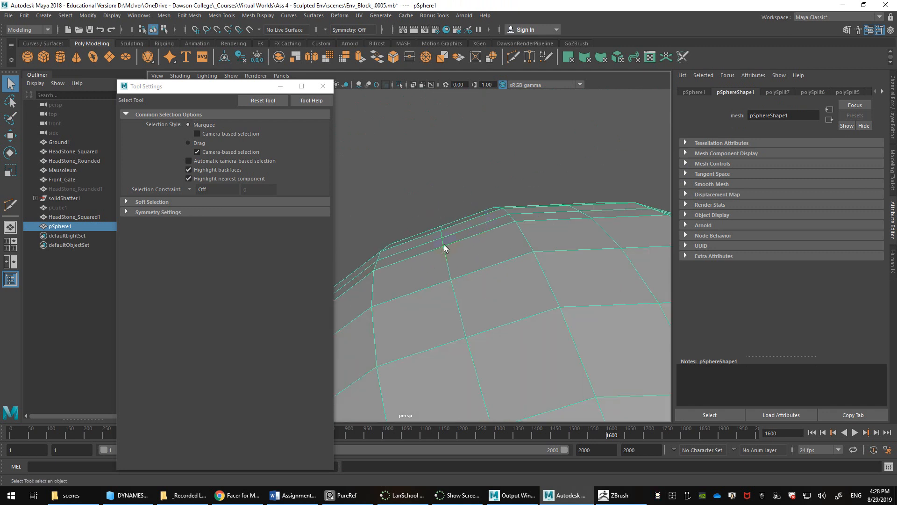
Step: Undo the edge loops previously cut into the sphere one after another
{"action": "key", "text": "F11"}
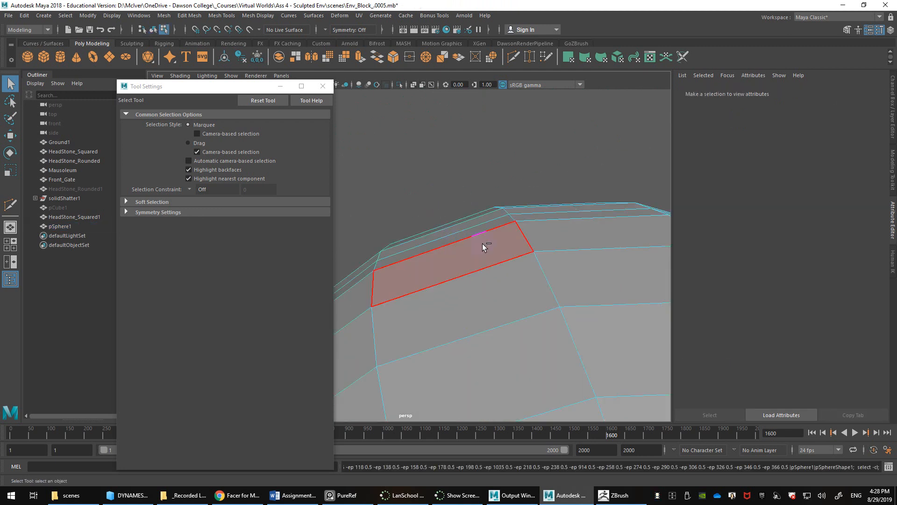
{"action": "right_click_drag", "start_coordinate": [482, 243], "coordinate": [497, 305], "text": "alt"}
{"action": "middle_click_drag", "start_coordinate": [496, 305], "coordinate": [478, 227], "text": "alt"}
{"action": "key", "text": "ctrl+z"}
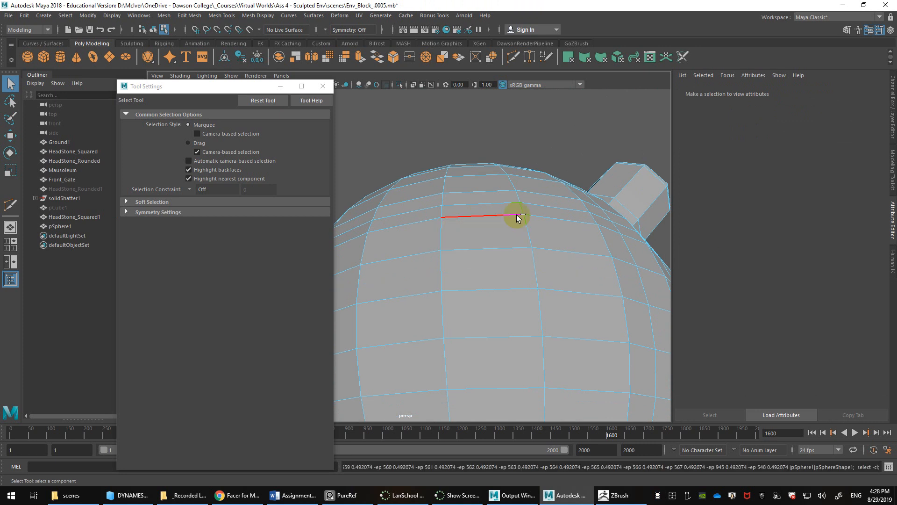
{"action": "key", "text": "ctrl+z"}
{"action": "key", "text": "ctrl+z"}
{"action": "key", "text": "ctrl+z"}
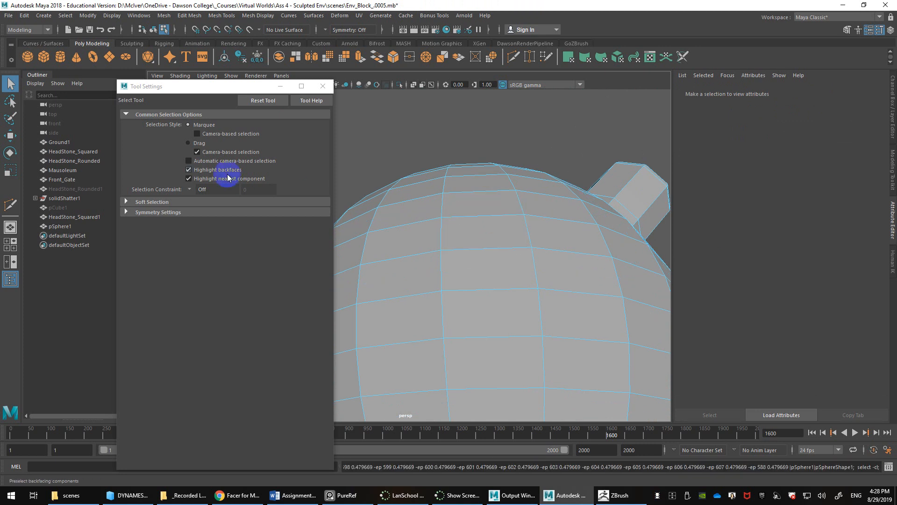
Step: Activate the Multi-Cut tool and enable its Edge Flow option
{"action": "left_click", "coordinate": [7, 207]}
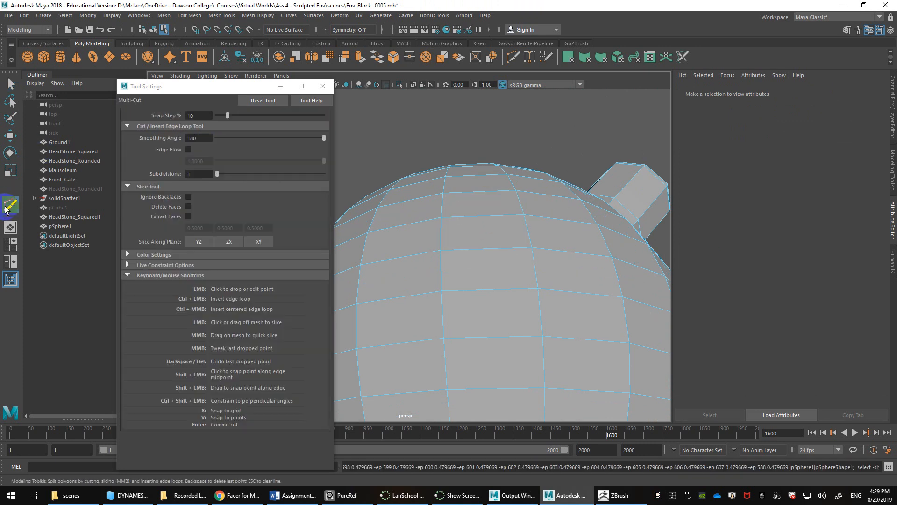
{"action": "left_click", "coordinate": [188, 150]}
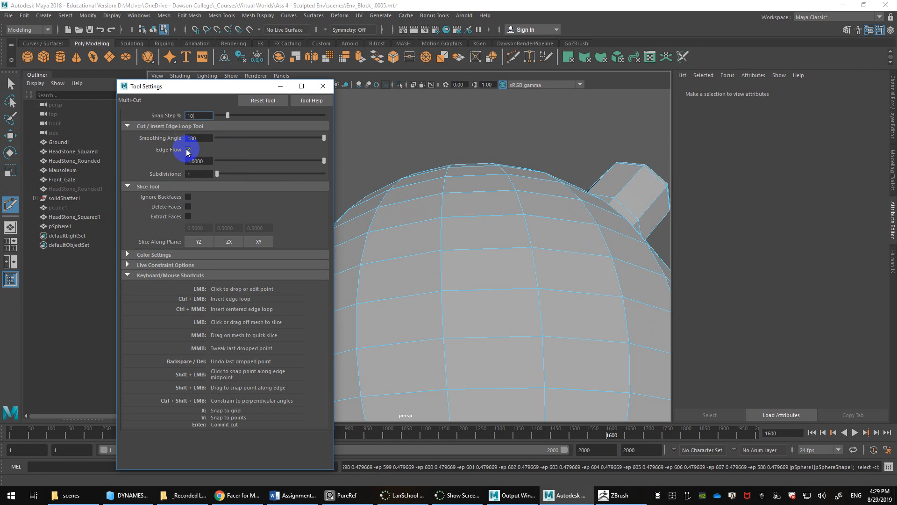
Step: Insert a vertical edge loop with Edge Flow through the faces near the sphere's top
{"action": "left_click_drag", "start_coordinate": [423, 222], "coordinate": [430, 210], "text": "alt"}
{"action": "left_click", "coordinate": [440, 176]}
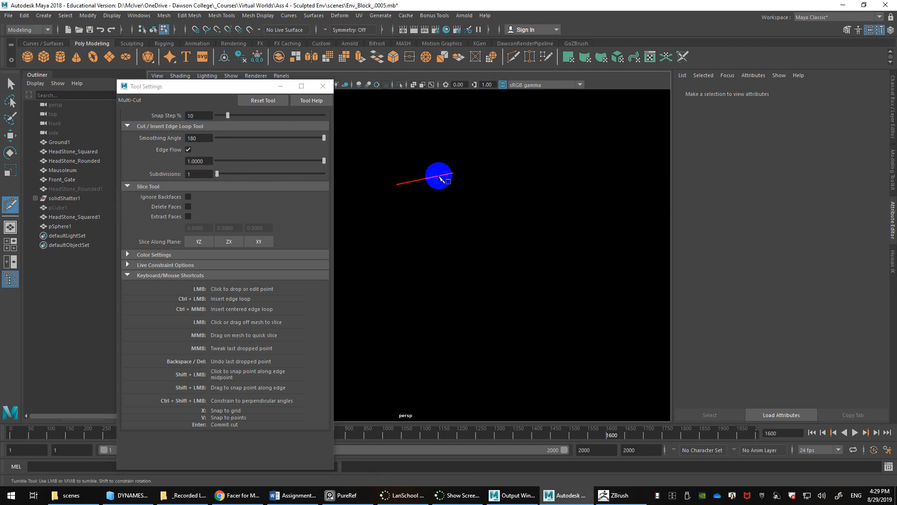
{"action": "scroll", "coordinate": [446, 200], "scroll_direction": "up", "scroll_amount": 3}
{"action": "middle_click_drag", "start_coordinate": [446, 202], "coordinate": [533, 164], "text": "alt"}
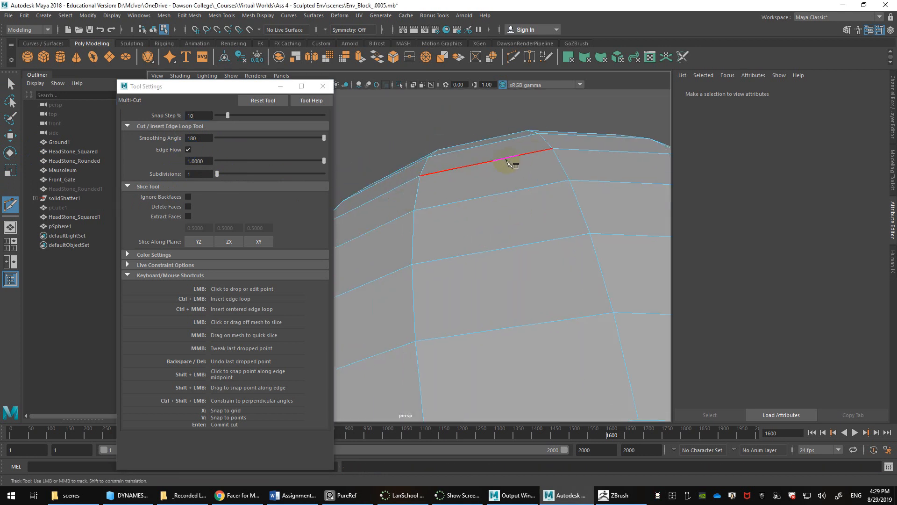
{"action": "left_click", "coordinate": [488, 163], "text": "ctrl"}
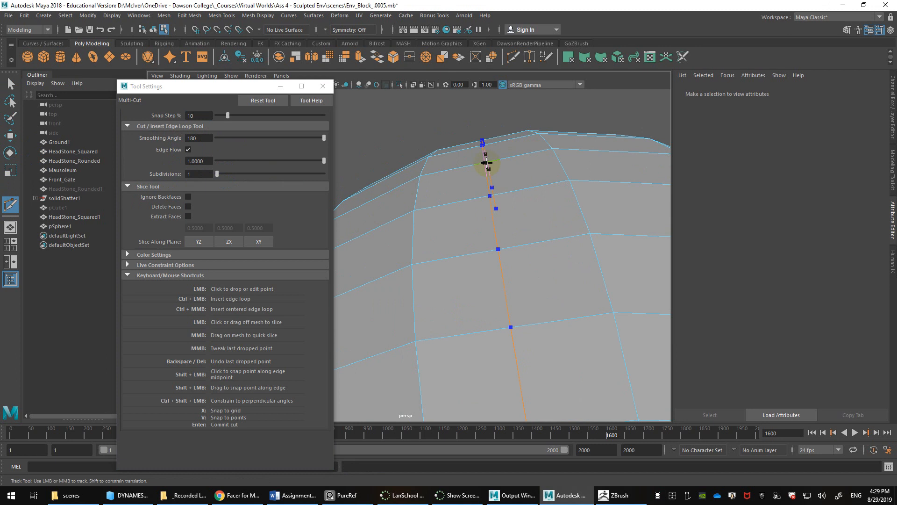
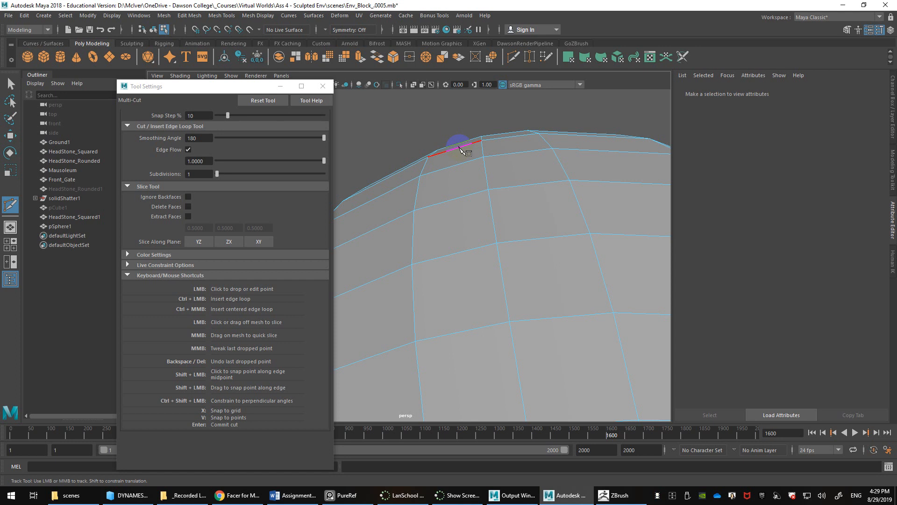
Step: Insert a horizontal edge loop with Edge Flow around the sphere, close the tool settings and leave Multi-Cut
{"action": "left_click", "coordinate": [497, 243]}
{"action": "left_click_drag", "start_coordinate": [525, 226], "coordinate": [571, 217], "text": "alt"}
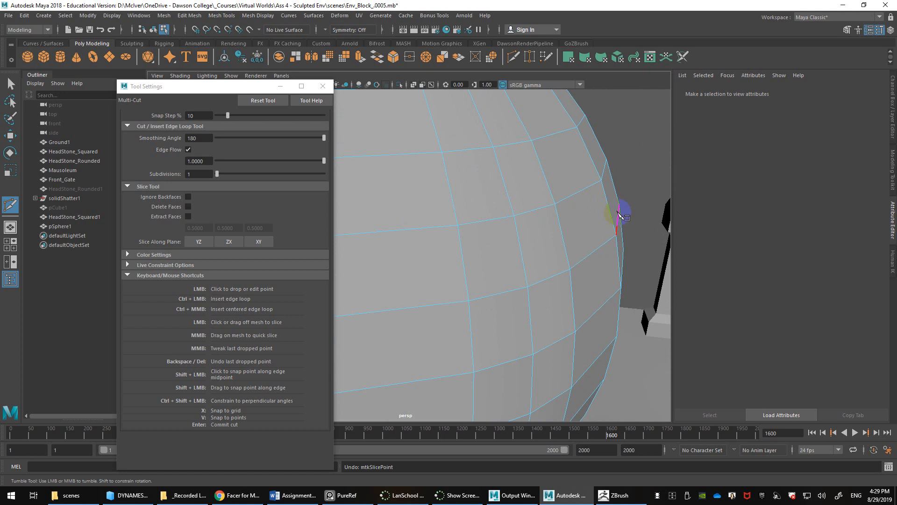
{"action": "left_click", "coordinate": [607, 204]}
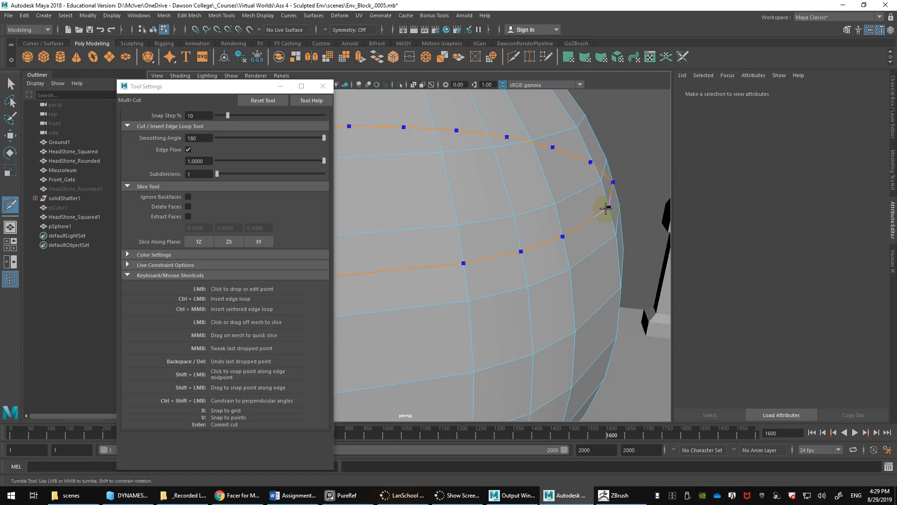
{"action": "left_click", "coordinate": [624, 187]}
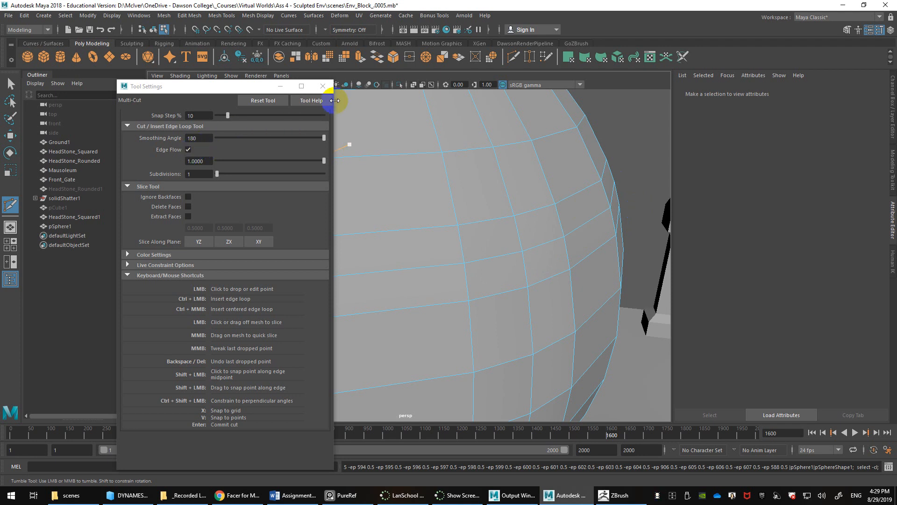
{"action": "left_click", "coordinate": [332, 86]}
{"action": "key", "text": "q"}
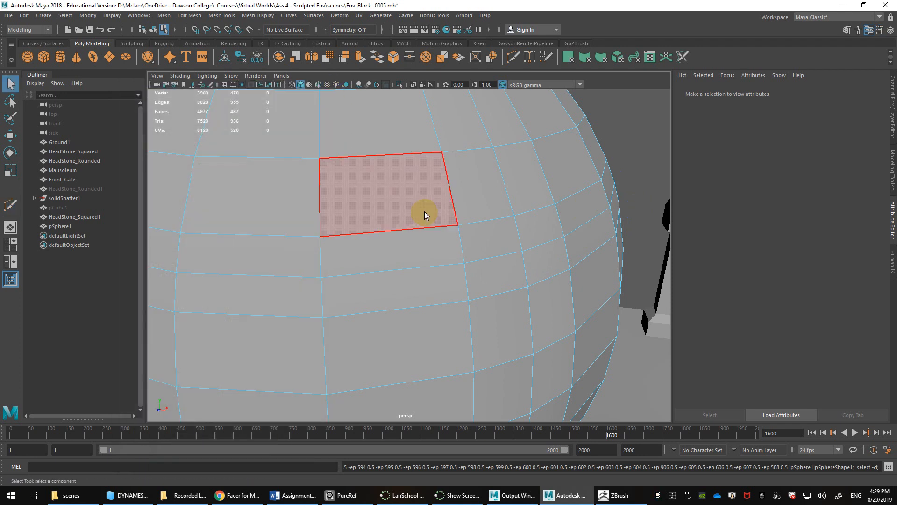
Step: Switch the sphere to edge selection and select a ring of vertical edges around its upper half
{"action": "scroll", "coordinate": [425, 211], "scroll_direction": "down", "scroll_amount": 3}
{"action": "left_click_drag", "start_coordinate": [424, 212], "coordinate": [424, 187], "text": "alt"}
{"action": "right_click_drag", "start_coordinate": [416, 182], "coordinate": [418, 159]}
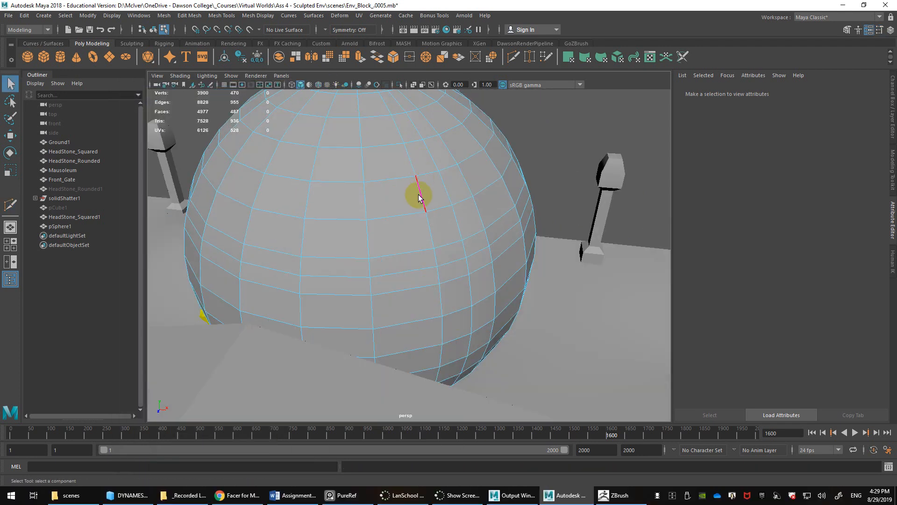
{"action": "left_click", "coordinate": [364, 201]}
{"action": "left_click", "coordinate": [363, 201], "text": "shift"}
Step: Try connecting the selected edge ring without edge flow, inspect the sphere's profile and undo the connection
{"action": "right_click_drag", "start_coordinate": [363, 201], "coordinate": [360, 334], "text": "shift"}
{"action": "scroll", "coordinate": [502, 224], "scroll_direction": "up", "scroll_amount": 4}
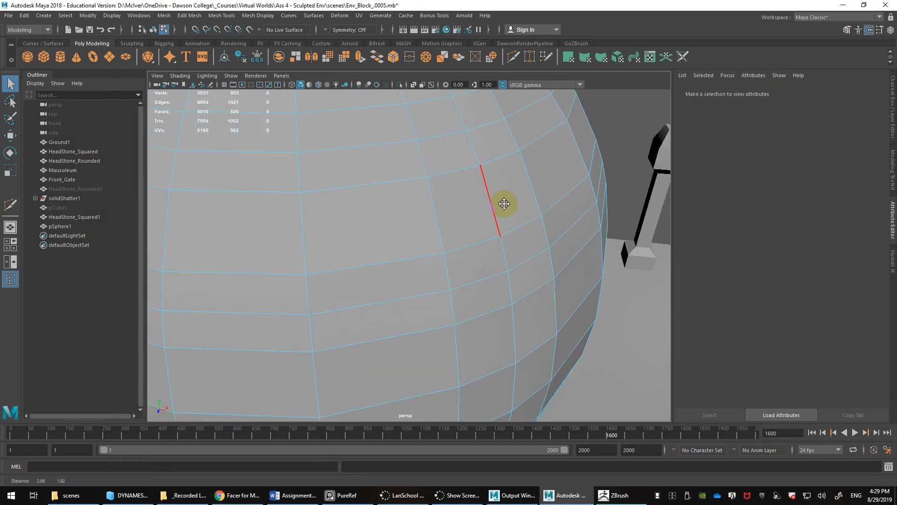
{"action": "middle_click_drag", "start_coordinate": [504, 204], "coordinate": [444, 292], "text": "alt"}
{"action": "left_click_drag", "start_coordinate": [444, 292], "coordinate": [472, 244], "text": "alt"}
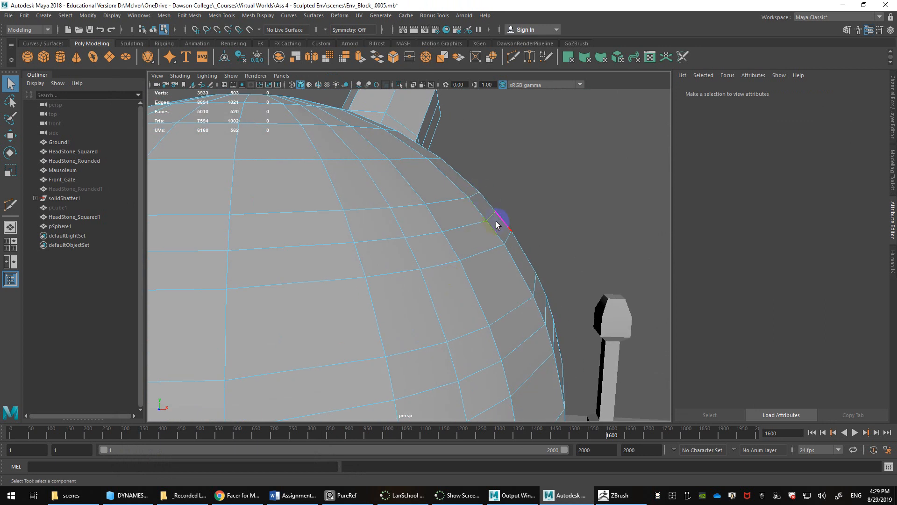
{"action": "key", "text": "ctrl+z"}
Step: Connect the selected edge ring with Insert with edge flow enabled, comparing the sphere without and with the new loop
{"action": "right_click_drag", "start_coordinate": [494, 218], "coordinate": [522, 353], "text": "shift"}
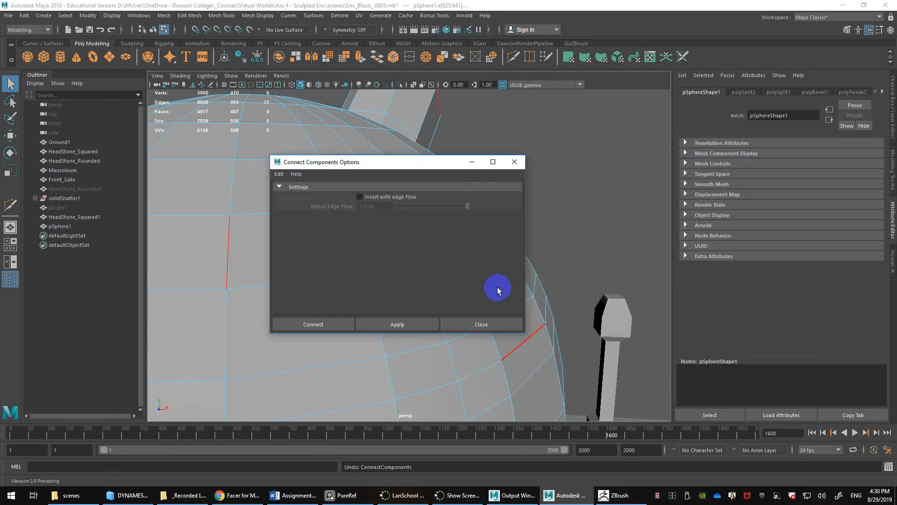
{"action": "left_click", "coordinate": [368, 197]}
{"action": "left_click", "coordinate": [327, 325]}
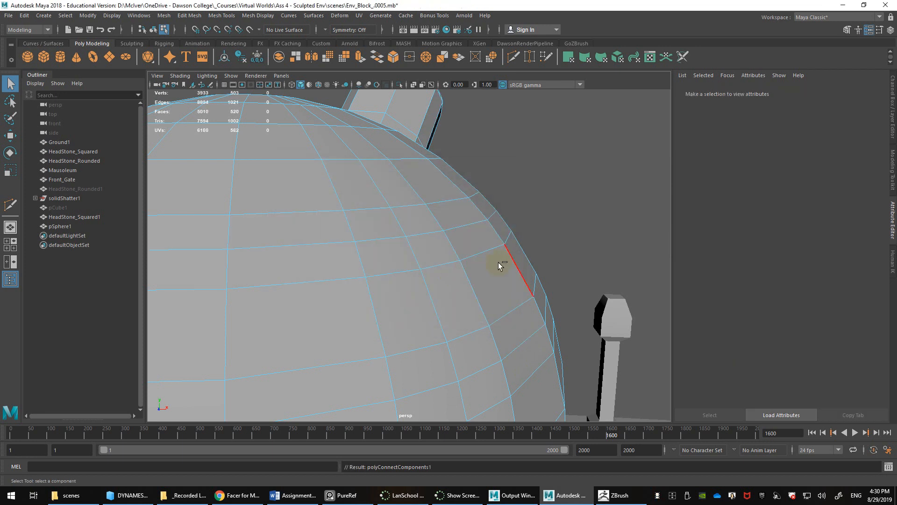
{"action": "key", "text": "ctrl+z"}
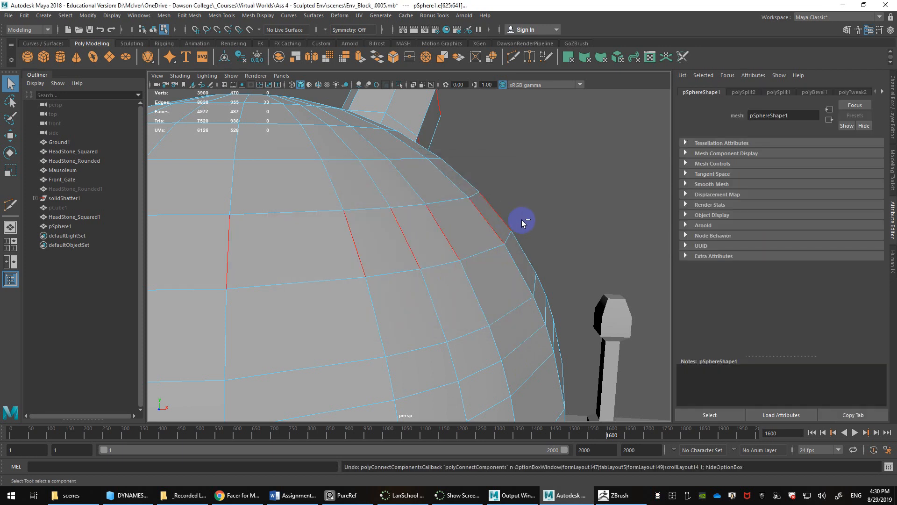
{"action": "key", "text": "ctrl+z"}
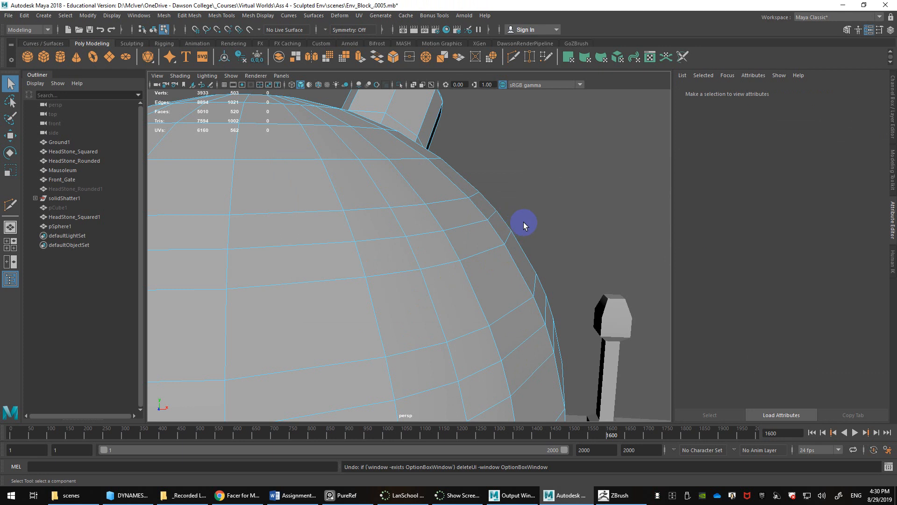
Step: Check the sphere in wireframe and shaded display, and return to object mode with nothing selected
{"action": "key", "text": "4"}
{"action": "scroll", "coordinate": [519, 216], "scroll_direction": "down", "scroll_amount": 5}
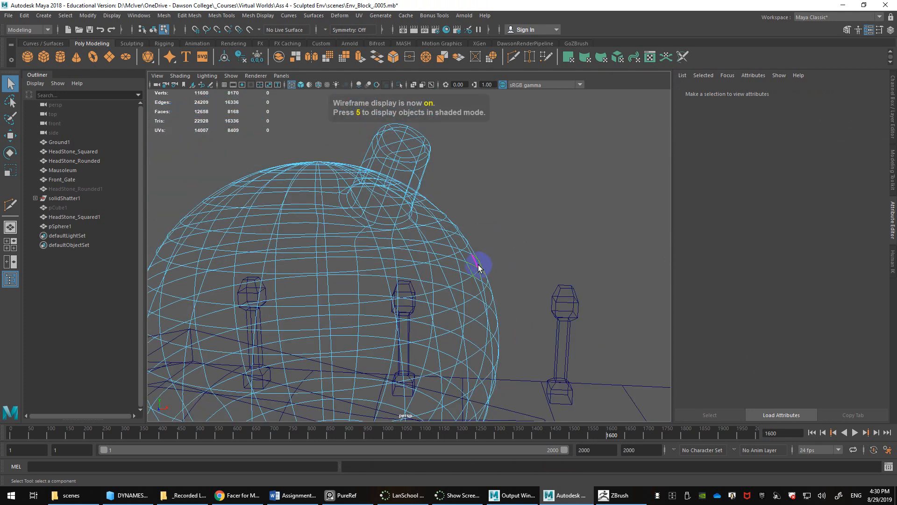
{"action": "key", "text": "5"}
{"action": "scroll", "coordinate": [421, 270], "scroll_direction": "up", "scroll_amount": 5}
{"action": "mouse_move", "coordinate": [421, 206]}
{"action": "right_mouse_down"}
{"action": "mouse_move", "coordinate": [468, 187]}
{"action": "mouse_move", "coordinate": [563, 210]}
{"action": "right_mouse_up"}
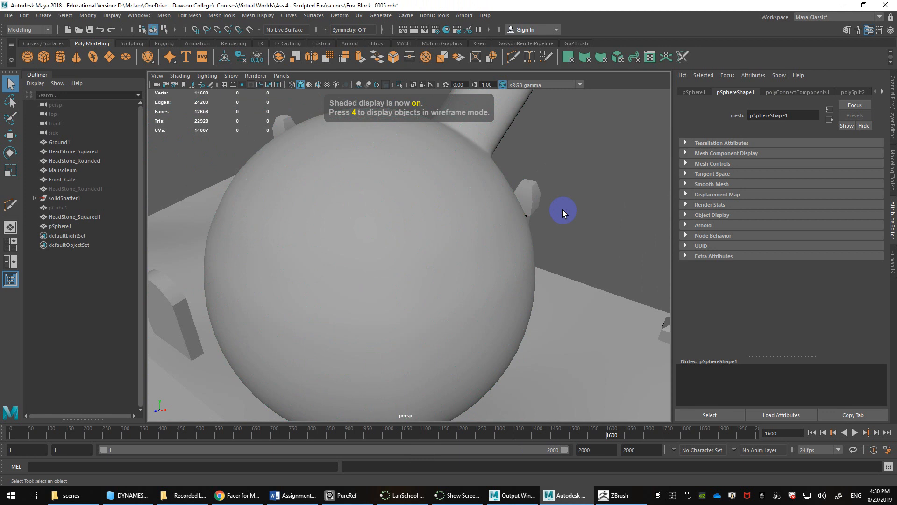
{"action": "left_click", "coordinate": [562, 209]}
{"action": "left_click_drag", "start_coordinate": [562, 209], "coordinate": [451, 251], "text": "alt"}
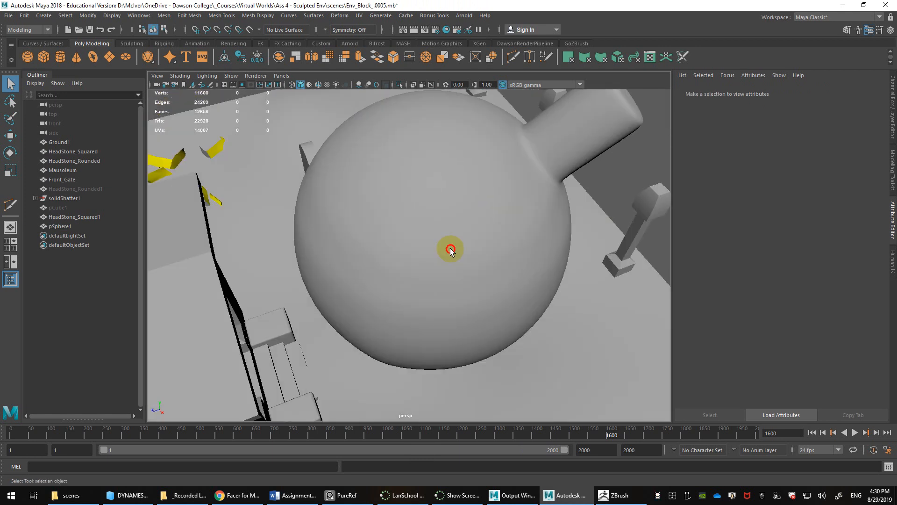
Step: Select the smooth sphere, examine its edge distribution and bring up its polygon modelling commands
{"action": "left_click", "coordinate": [450, 248]}
{"action": "scroll", "coordinate": [434, 277], "scroll_direction": "up", "scroll_amount": 2}
{"action": "scroll", "coordinate": [393, 256], "scroll_direction": "up", "scroll_amount": 3}
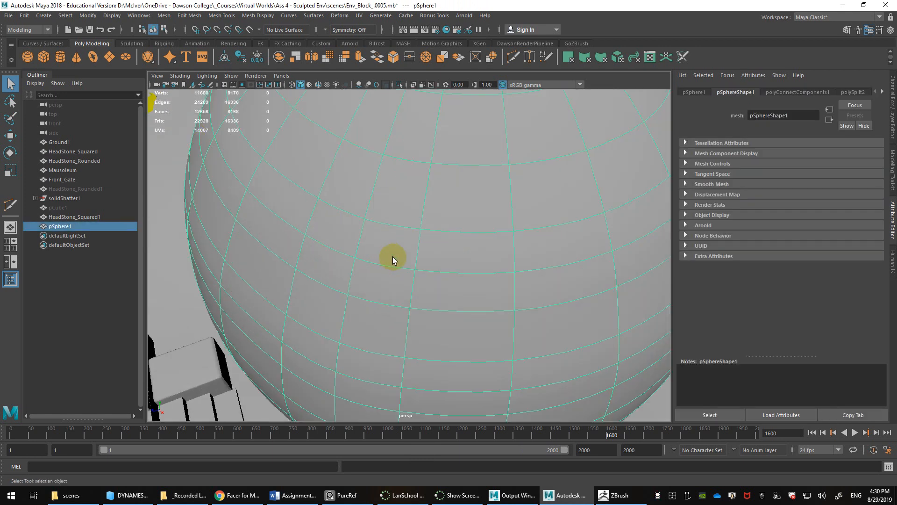
{"action": "scroll", "coordinate": [402, 258], "scroll_direction": "down", "scroll_amount": 2}
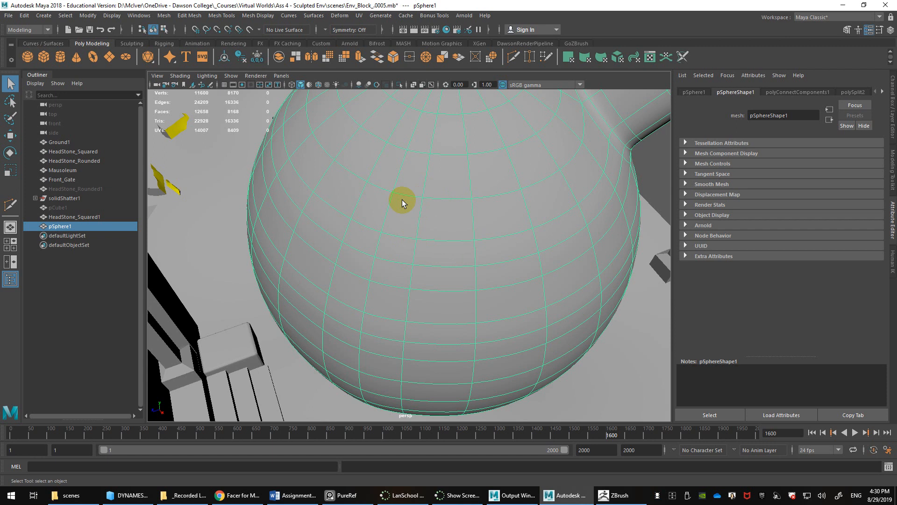
{"action": "scroll", "coordinate": [401, 200], "scroll_direction": "down", "scroll_amount": 4}
{"action": "left_click_drag", "start_coordinate": [428, 209], "coordinate": [446, 221], "text": "alt"}
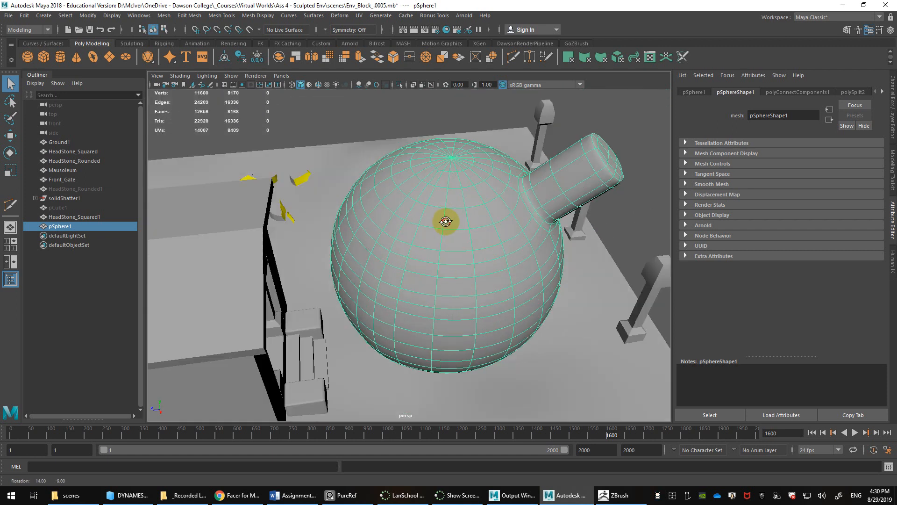
{"action": "right_click", "coordinate": [451, 221]}
{"action": "right_click", "coordinate": [453, 220], "text": "shift"}
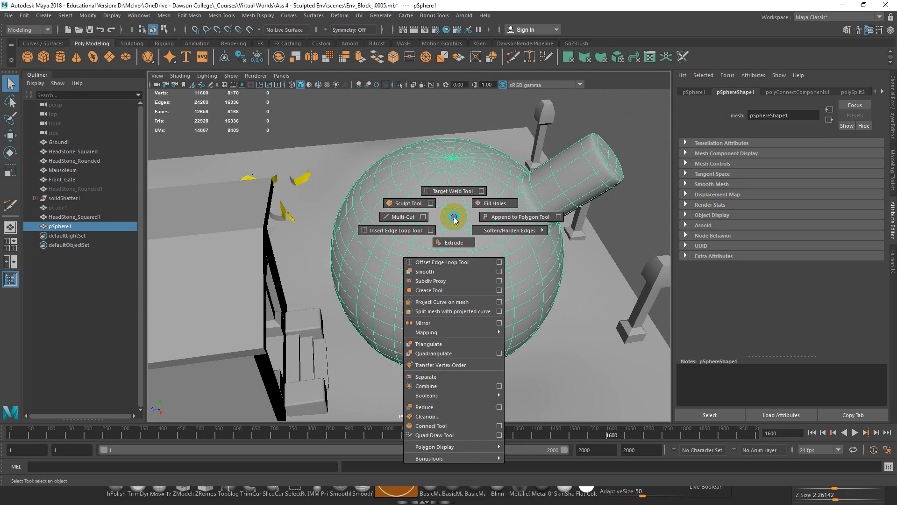
Step: Poke one face on the upper side of the sphere
{"action": "mouse_move", "coordinate": [453, 219]}
{"action": "right_mouse_down", "text": "shift"}
{"action": "mouse_move", "coordinate": [404, 213]}
{"action": "mouse_move", "coordinate": [408, 204]}
{"action": "mouse_move", "coordinate": [454, 218]}
{"action": "mouse_move", "coordinate": [458, 241]}
{"action": "mouse_move", "coordinate": [489, 228]}
{"action": "mouse_move", "coordinate": [456, 210]}
{"action": "mouse_move", "coordinate": [503, 237]}
{"action": "mouse_move", "coordinate": [450, 216]}
{"action": "mouse_move", "coordinate": [454, 184]}
{"action": "mouse_move", "coordinate": [451, 283]}
{"action": "mouse_move", "coordinate": [450, 255]}
{"action": "mouse_move", "coordinate": [494, 236]}
{"action": "mouse_move", "coordinate": [454, 219]}
{"action": "mouse_move", "coordinate": [491, 216]}
{"action": "mouse_move", "coordinate": [514, 199]}
{"action": "mouse_move", "coordinate": [519, 172]}
{"action": "right_mouse_up", "text": "shift"}
{"action": "scroll", "coordinate": [472, 233], "scroll_direction": "up", "scroll_amount": 4}
{"action": "left_click", "coordinate": [514, 198]}
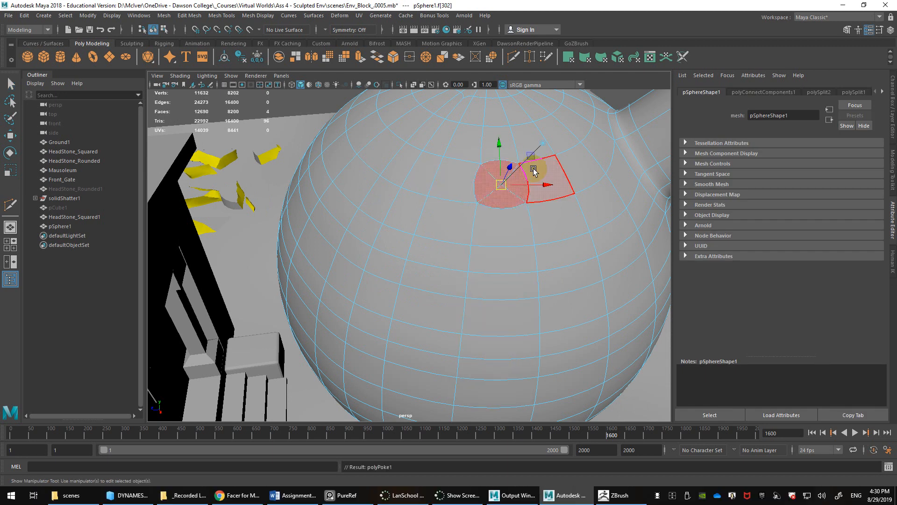
Step: Switch the sphere to unsmoothed display and undo the single-face poke
{"action": "scroll", "coordinate": [538, 215], "scroll_direction": "down", "scroll_amount": 3}
{"action": "scroll", "coordinate": [528, 228], "scroll_direction": "up", "scroll_amount": 4}
{"action": "scroll", "coordinate": [529, 228], "scroll_direction": "down", "scroll_amount": 2}
{"action": "middle_click_drag", "start_coordinate": [528, 229], "coordinate": [453, 265], "text": "alt"}
{"action": "key", "text": "1"}
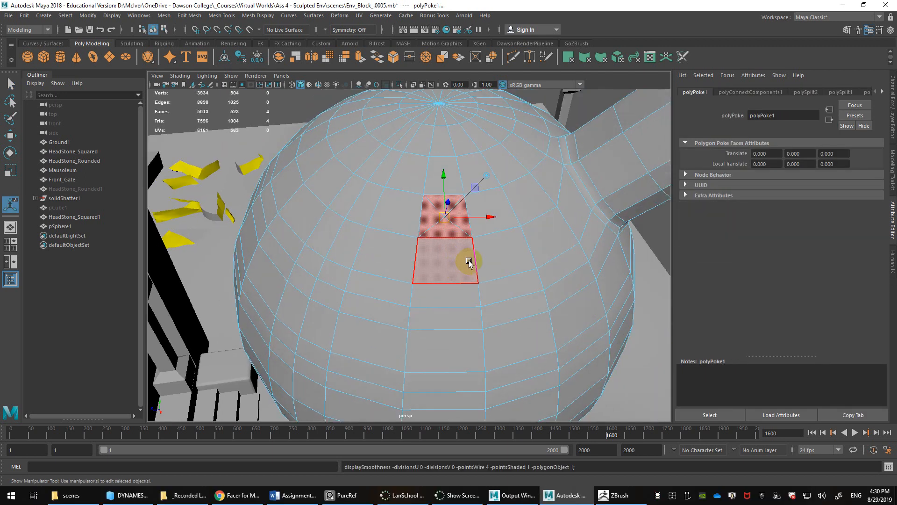
{"action": "left_click_drag", "start_coordinate": [470, 261], "coordinate": [480, 282], "text": "alt"}
{"action": "key", "text": "ctrl+z"}
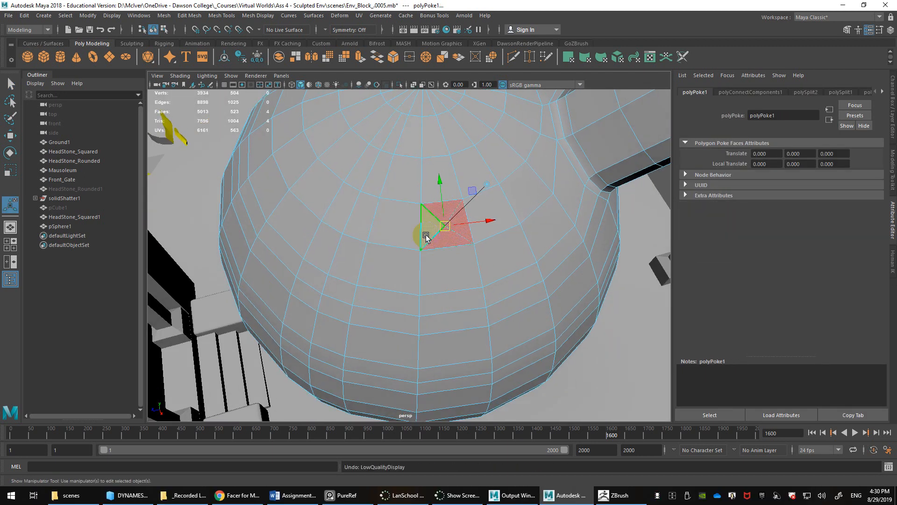
Step: Select a row of four adjacent faces on the upper part of the sphere and poke them
{"action": "mouse_move", "coordinate": [422, 234]}
{"action": "left_mouse_down"}
{"action": "mouse_move", "coordinate": [409, 231]}
{"action": "mouse_move", "coordinate": [492, 216]}
{"action": "mouse_move", "coordinate": [531, 197]}
{"action": "left_mouse_up"}
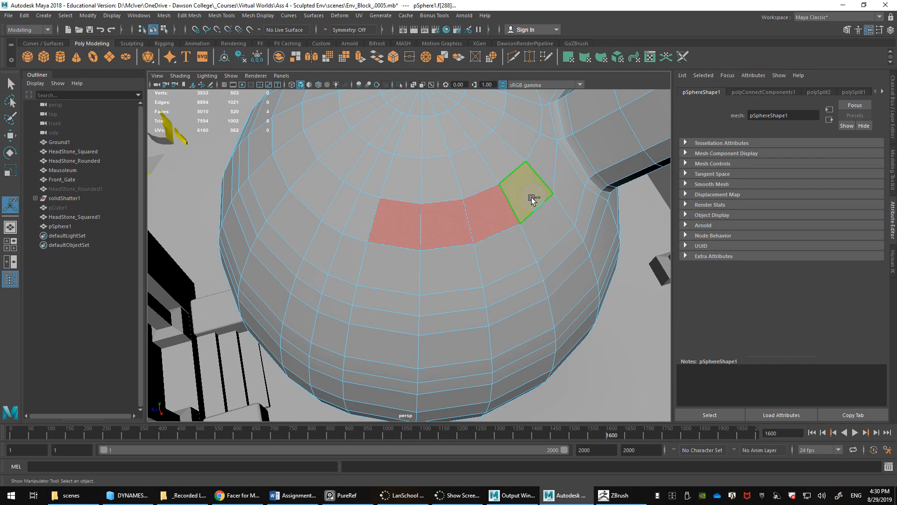
{"action": "right_click", "coordinate": [531, 196], "text": "shift"}
{"action": "left_click", "coordinate": [568, 183]}
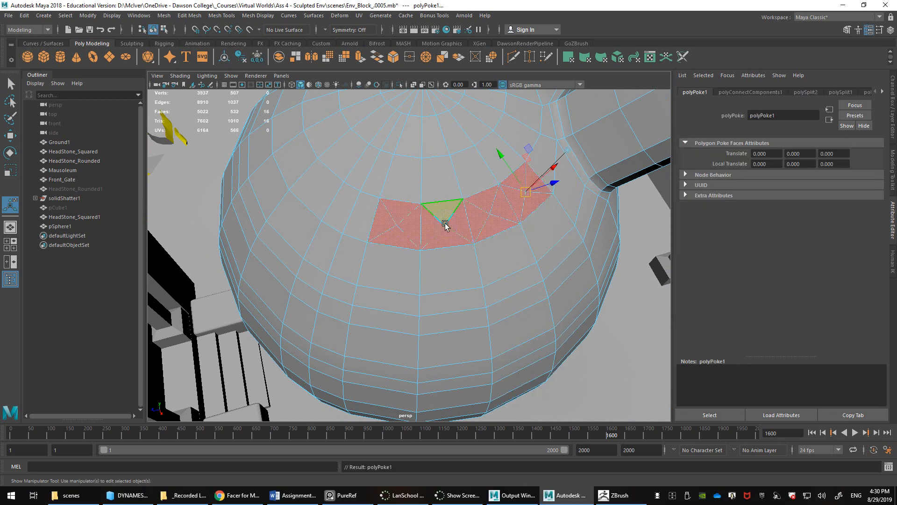
Step: Extrude the three diamonds formed by adjoining triangles of the poked faces inward, and return to object mode with nothing selected
{"action": "right_click", "coordinate": [444, 222]}
{"action": "left_click", "coordinate": [443, 245]}
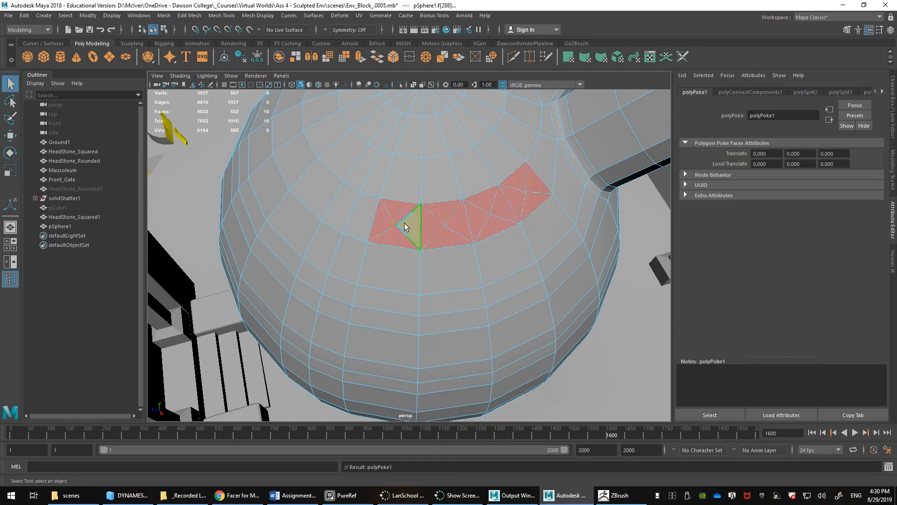
{"action": "left_click", "coordinate": [412, 230]}
{"action": "left_click_drag", "start_coordinate": [411, 230], "coordinate": [531, 197]}
{"action": "left_click", "coordinate": [516, 207], "text": "shift"}
{"action": "key", "text": "w"}
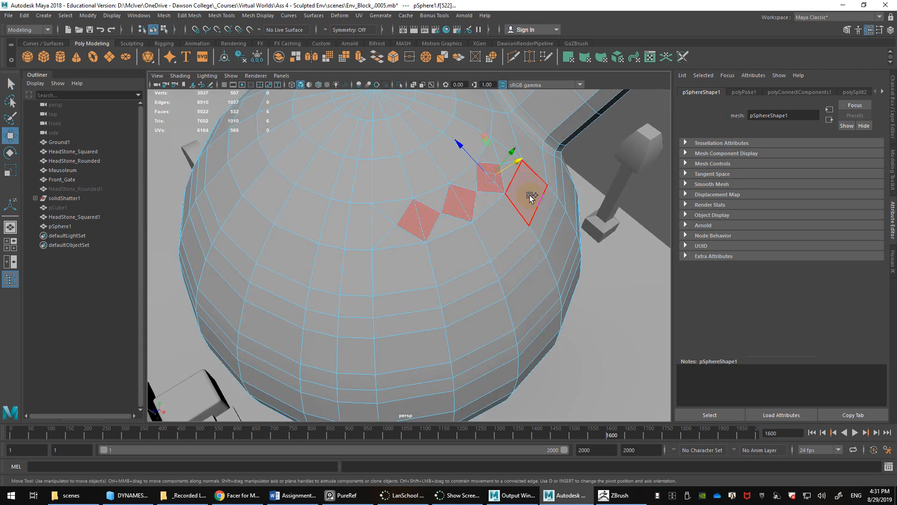
{"action": "left_click_drag", "start_coordinate": [511, 166], "coordinate": [505, 169], "text": "shift"}
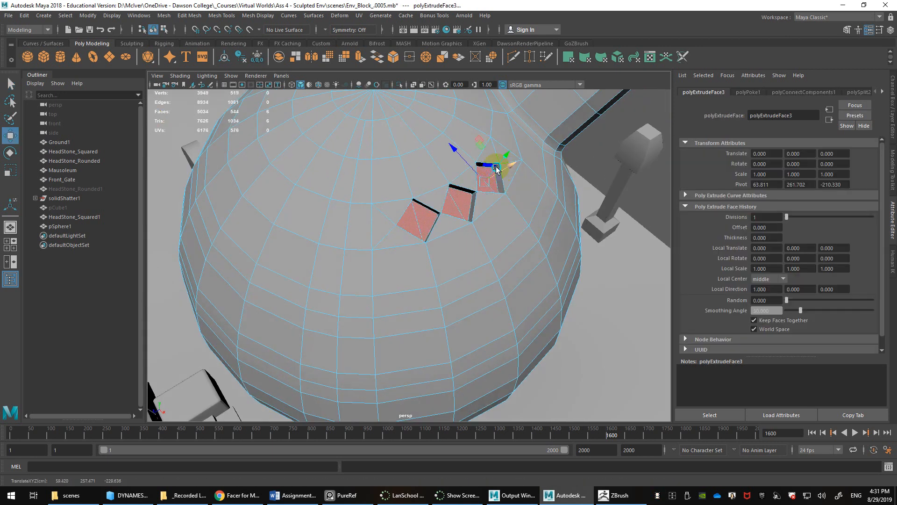
{"action": "right_click_drag", "start_coordinate": [496, 167], "coordinate": [518, 155]}
{"action": "scroll", "coordinate": [522, 189], "scroll_direction": "down", "scroll_amount": 4}
{"action": "left_click", "coordinate": [607, 156]}
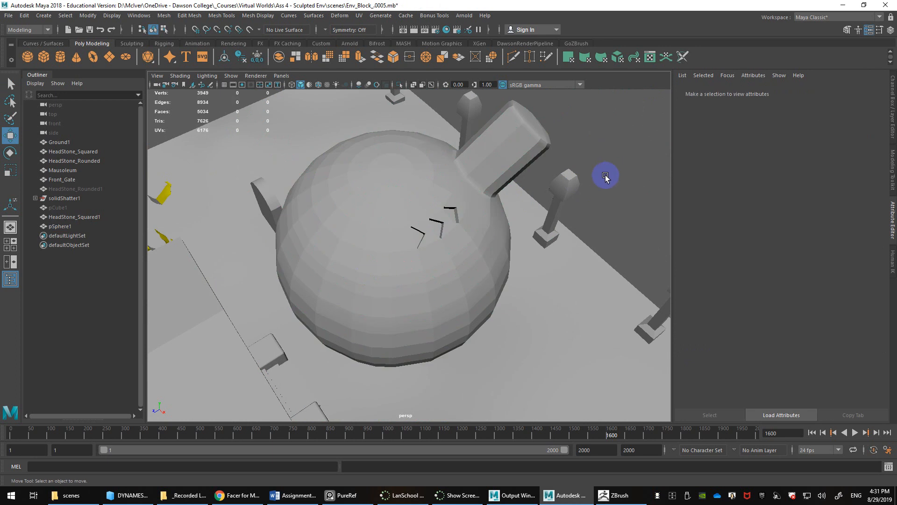
{"action": "left_click_drag", "start_coordinate": [577, 191], "coordinate": [461, 212], "text": "alt"}
{"action": "left_click", "coordinate": [478, 202]}
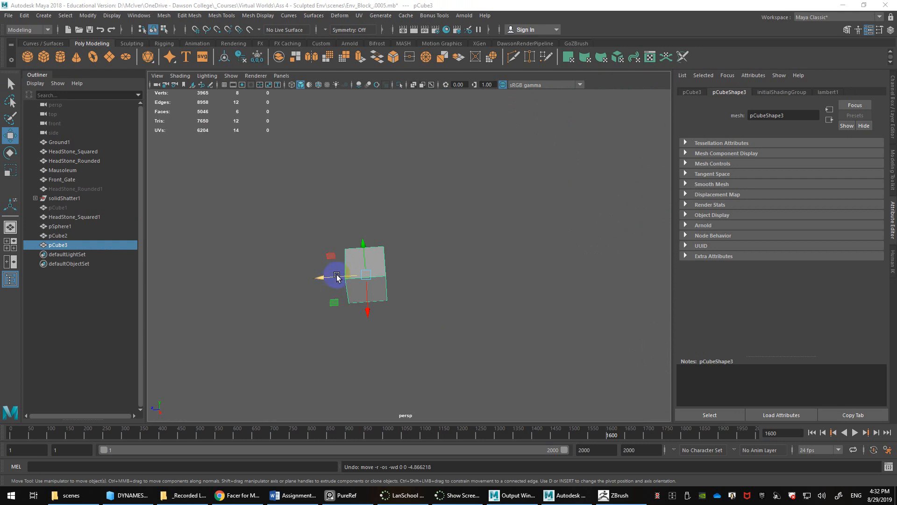
Step: Move the duplicate cube away from the first cube and combine both into one mesh
{"action": "left_click_drag", "start_coordinate": [337, 277], "coordinate": [512, 276]}
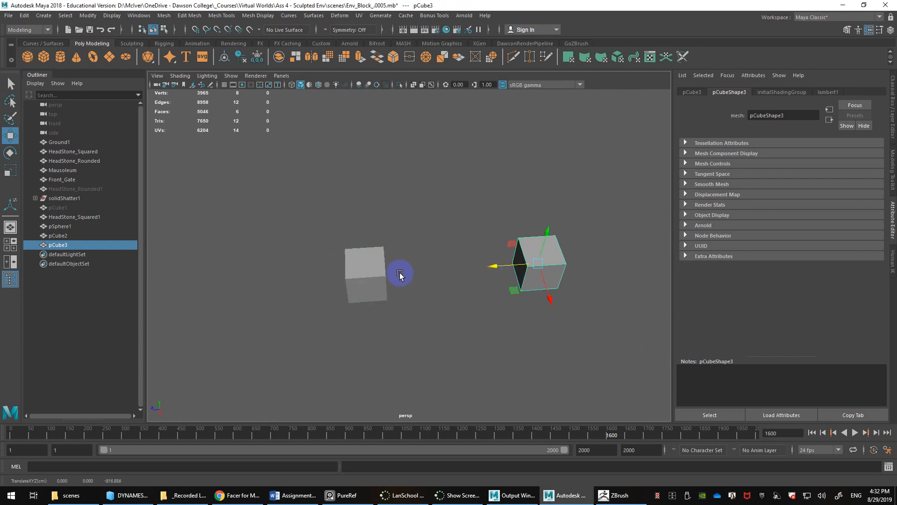
{"action": "left_click", "coordinate": [376, 264], "text": "shift"}
{"action": "right_click_drag", "start_coordinate": [377, 254], "coordinate": [376, 423], "text": "shift"}
Step: Select the top faces of both cubes in the combined mesh and open the Bridge options
{"action": "right_click_drag", "start_coordinate": [525, 229], "coordinate": [531, 261], "text": "shift"}
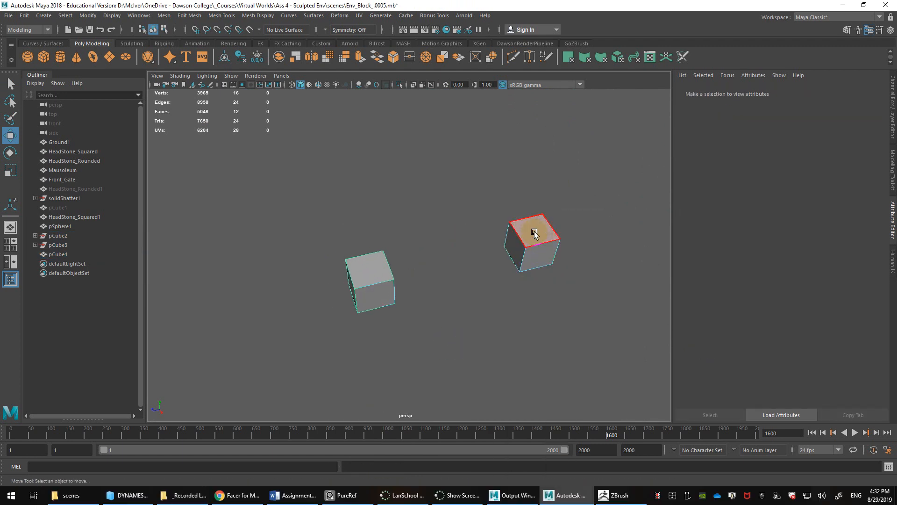
{"action": "left_click", "coordinate": [535, 233]}
{"action": "left_click", "coordinate": [369, 267], "text": "shift"}
{"action": "right_click_drag", "start_coordinate": [372, 267], "coordinate": [410, 394], "text": "shift"}
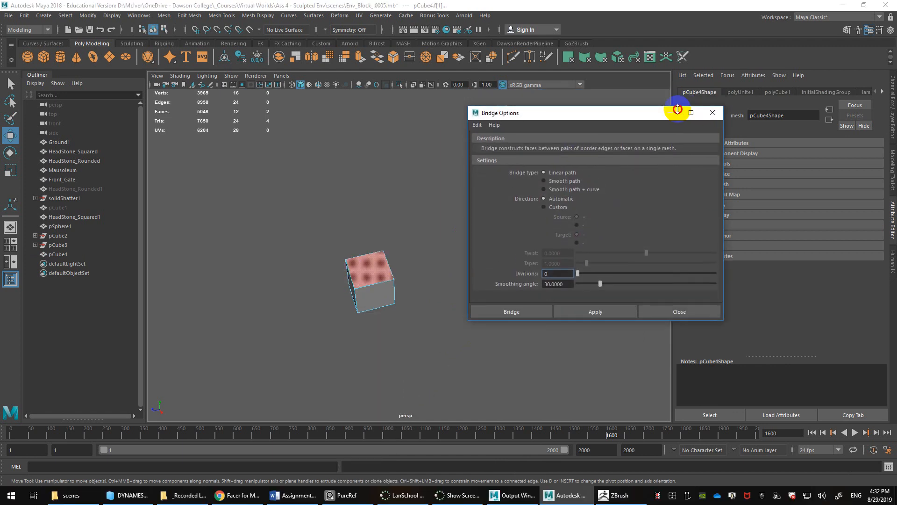
{"action": "left_click_drag", "start_coordinate": [629, 120], "coordinate": [721, 83]}
Step: Try bridging the two top faces with a linear path, and undo the bridge
{"action": "left_click", "coordinate": [688, 273]}
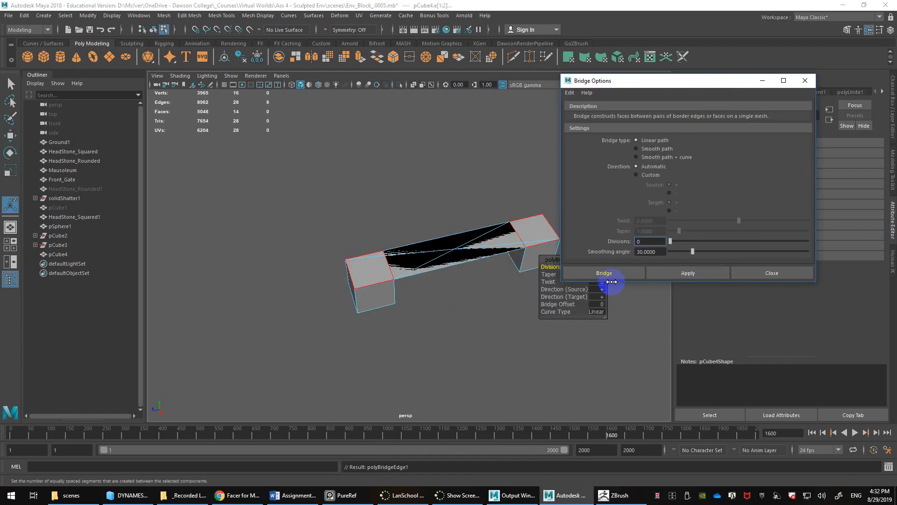
{"action": "middle_click_drag", "start_coordinate": [460, 348], "coordinate": [384, 371], "text": "alt"}
{"action": "key", "text": "ctrl+z"}
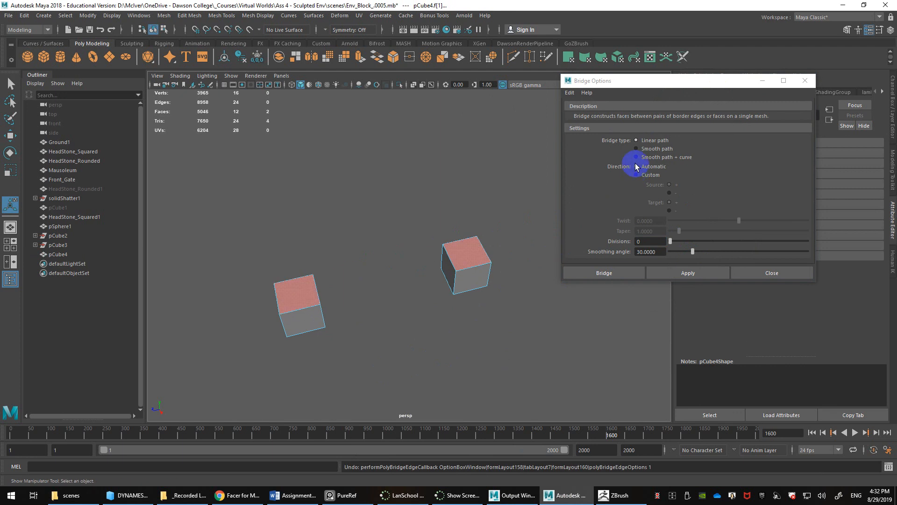
Step: Bridge the two top faces with the Smooth path type and set the bridge divisions to 9
{"action": "left_click", "coordinate": [642, 149]}
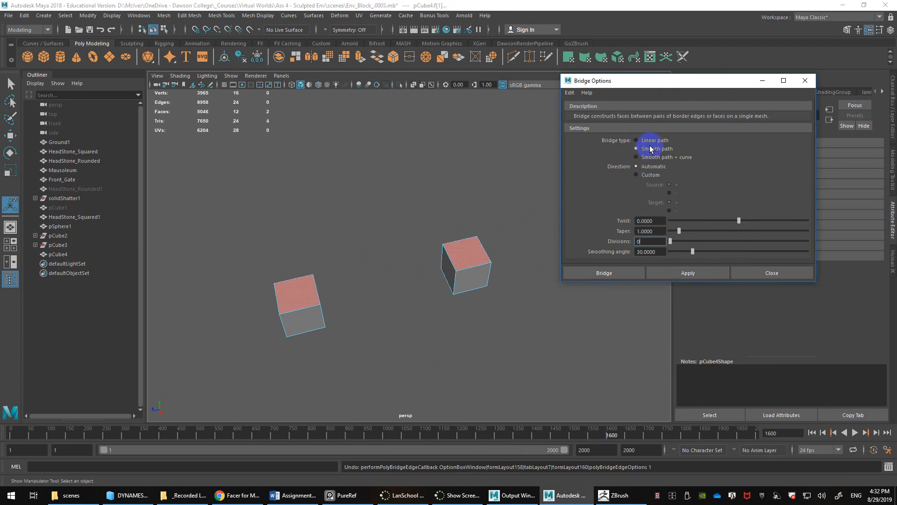
{"action": "left_click", "coordinate": [676, 274]}
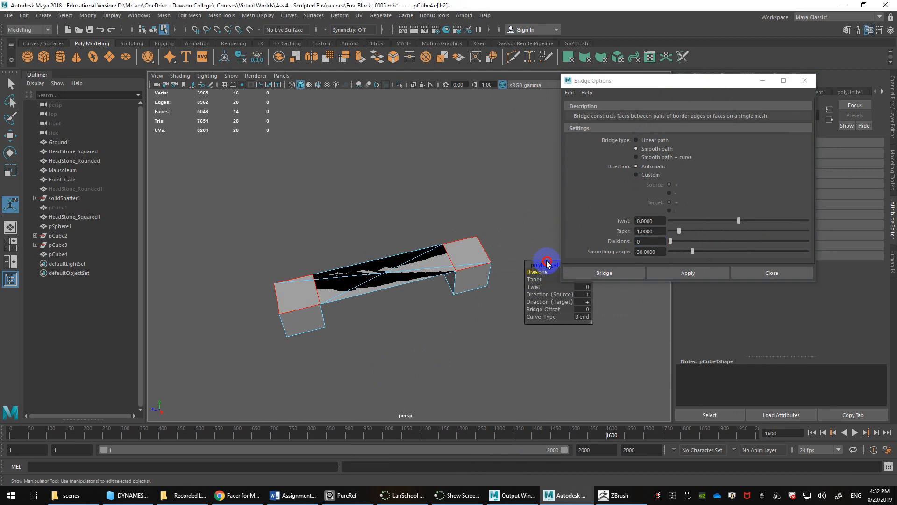
{"action": "left_click_drag", "start_coordinate": [547, 262], "coordinate": [383, 272]}
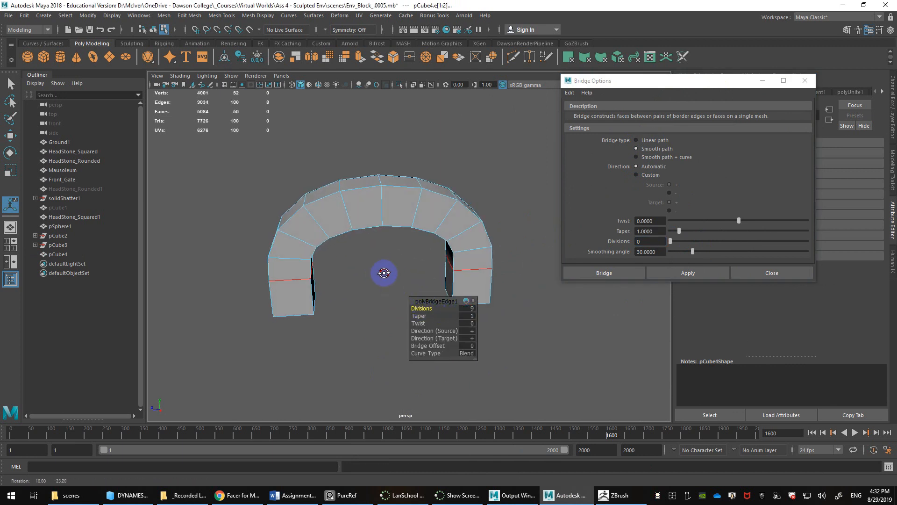
Step: Try the smooth bridge's direction and Curve type settings, and undo back to the two unbridged cubes
{"action": "left_click", "coordinate": [427, 337]}
{"action": "middle_click_drag", "start_coordinate": [426, 337], "coordinate": [460, 335]}
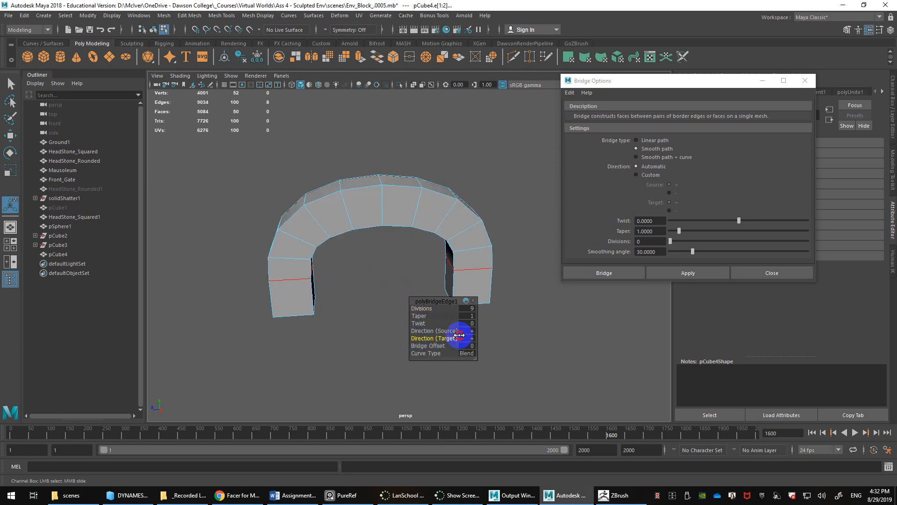
{"action": "mouse_move", "coordinate": [459, 335]}
{"action": "left_mouse_down"}
{"action": "mouse_move", "coordinate": [471, 338]}
{"action": "mouse_move", "coordinate": [429, 337]}
{"action": "mouse_move", "coordinate": [464, 329]}
{"action": "mouse_move", "coordinate": [429, 329]}
{"action": "mouse_move", "coordinate": [450, 353]}
{"action": "mouse_move", "coordinate": [419, 354]}
{"action": "mouse_move", "coordinate": [457, 353]}
{"action": "mouse_move", "coordinate": [369, 352]}
{"action": "mouse_move", "coordinate": [474, 350]}
{"action": "mouse_move", "coordinate": [436, 348]}
{"action": "mouse_move", "coordinate": [460, 350]}
{"action": "left_mouse_up"}
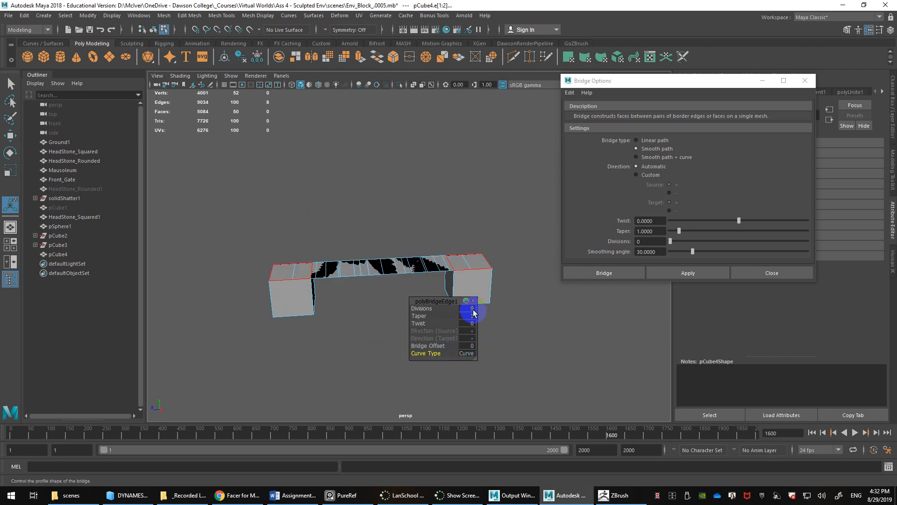
{"action": "key", "text": "ctrl+z"}
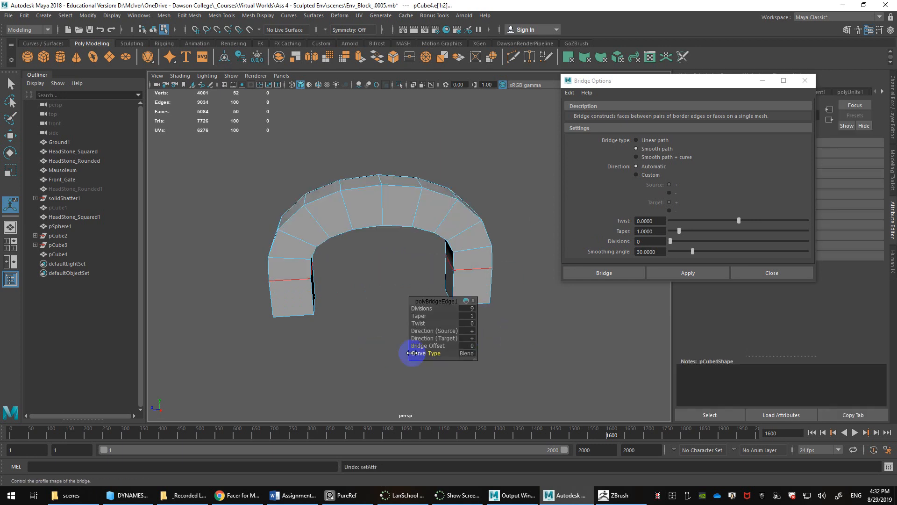
{"action": "key", "text": "ctrl+z"}
{"action": "key", "text": "ctrl+z"}
Step: Bridge the two top faces with Smooth path + curve and increase the divisions to form a rounded arch
{"action": "left_click", "coordinate": [645, 157]}
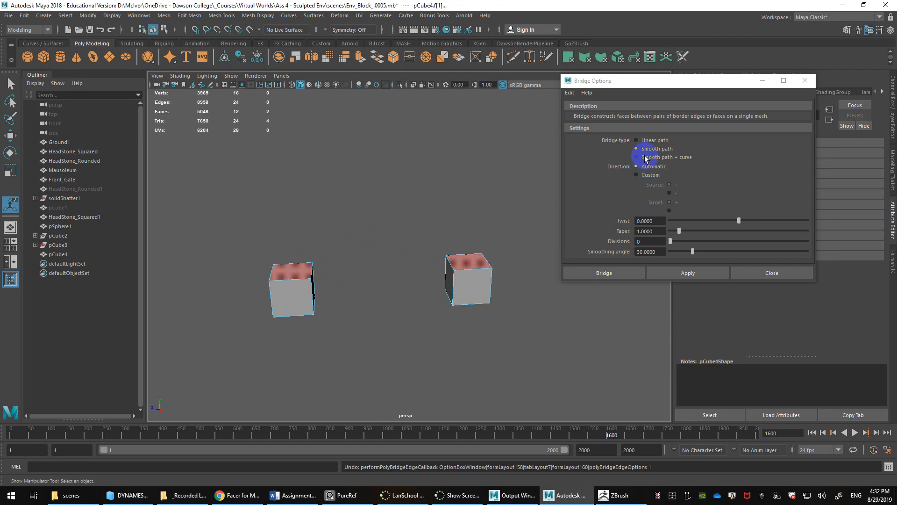
{"action": "left_click", "coordinate": [663, 274]}
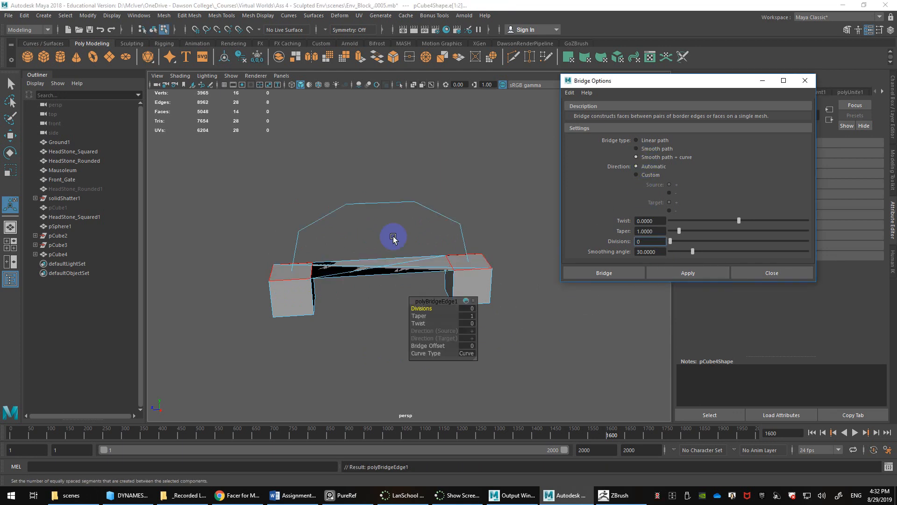
{"action": "middle_click_drag", "start_coordinate": [417, 306], "coordinate": [456, 307]}
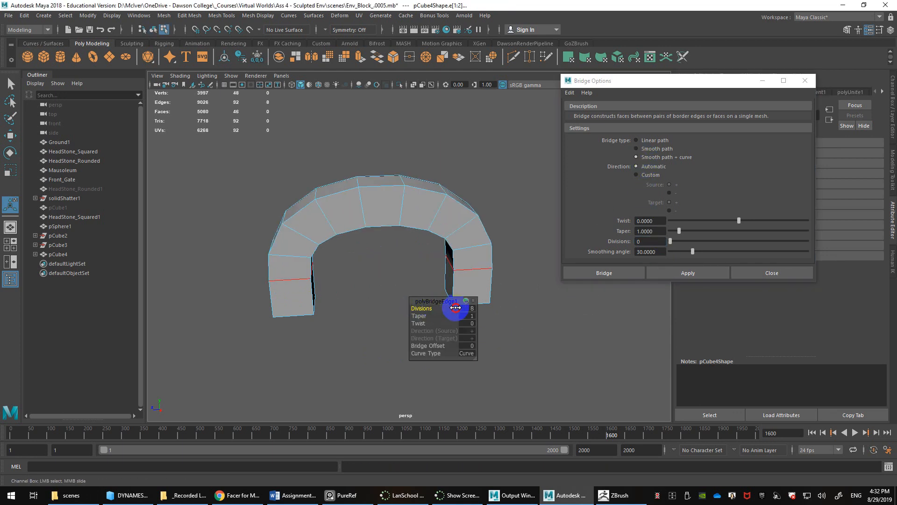
{"action": "right_click_drag", "start_coordinate": [436, 208], "coordinate": [475, 199]}
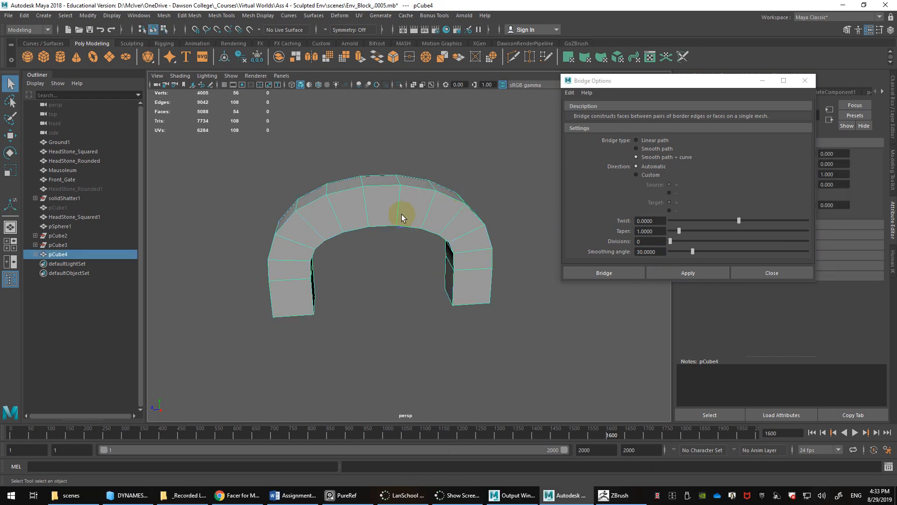
Step: Raise the two upper control vertices of the bridge's guide curve to make the arch taller, checking it in shaded display
{"action": "key", "text": "4"}
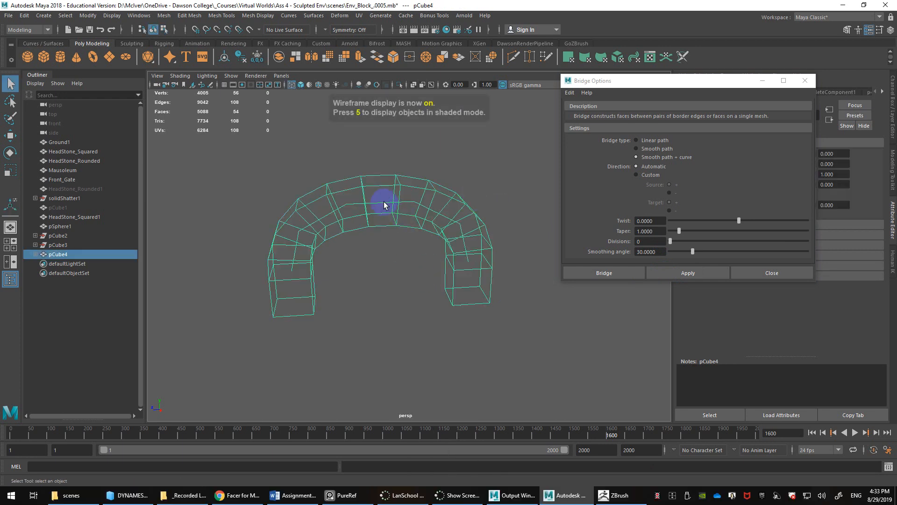
{"action": "left_click", "coordinate": [385, 203]}
{"action": "right_click_drag", "start_coordinate": [384, 204], "coordinate": [322, 196]}
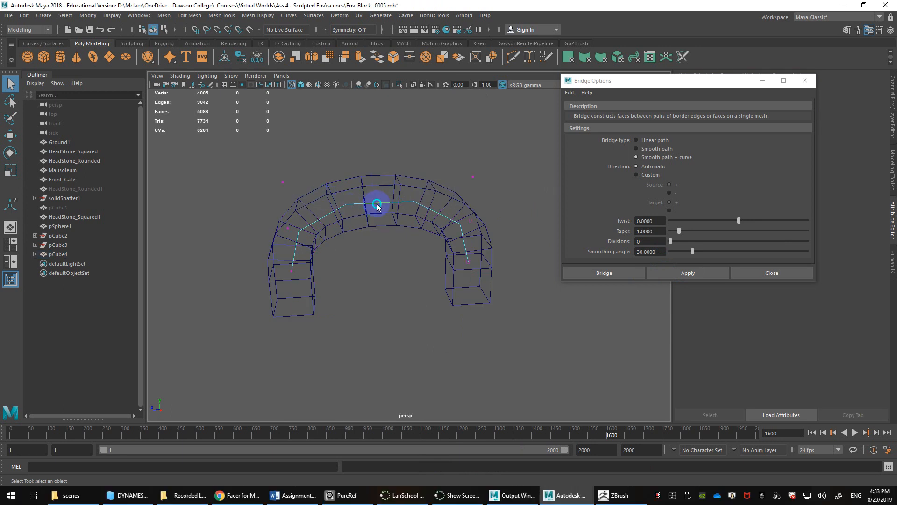
{"action": "right_click_drag", "start_coordinate": [377, 206], "coordinate": [322, 196]}
{"action": "left_click_drag", "start_coordinate": [484, 148], "coordinate": [274, 189]}
{"action": "left_click_drag", "start_coordinate": [269, 152], "coordinate": [525, 179]}
{"action": "key", "text": "w"}
{"action": "left_click_drag", "start_coordinate": [373, 138], "coordinate": [387, 114]}
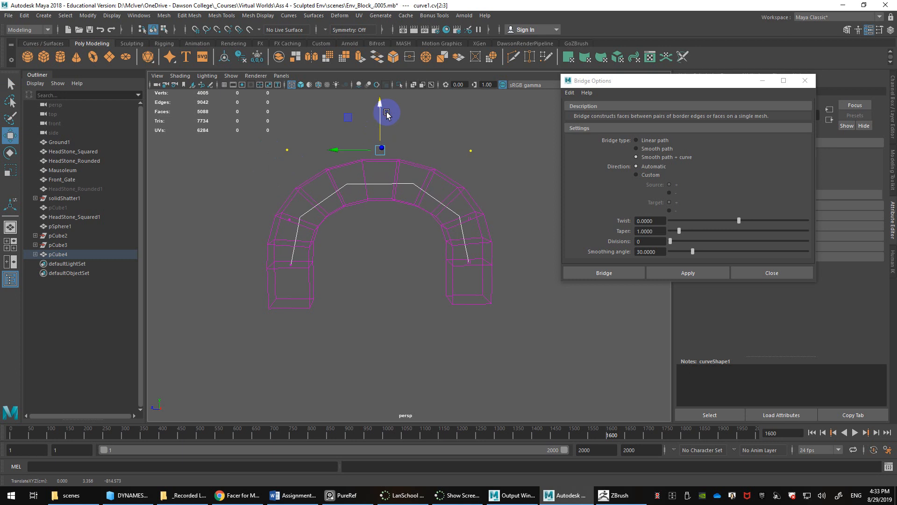
{"action": "key", "text": "5"}
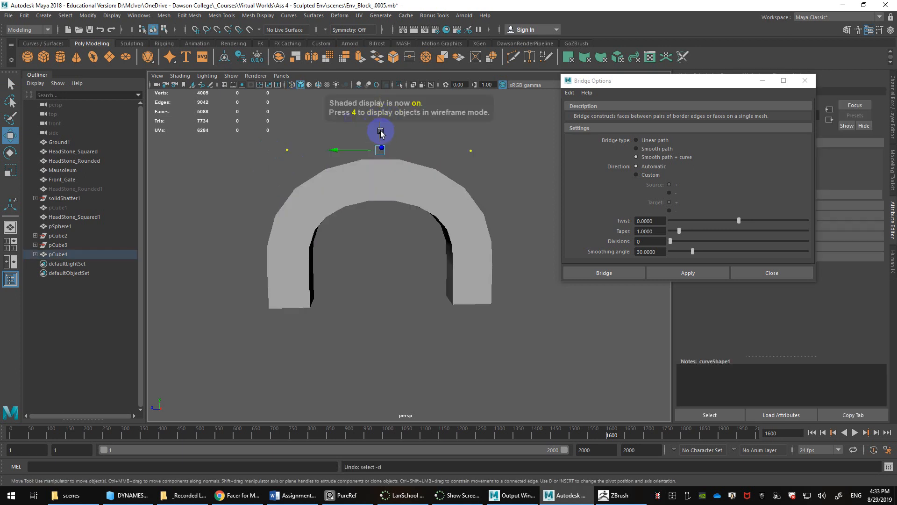
{"action": "mouse_move", "coordinate": [381, 133]}
{"action": "left_mouse_down"}
{"action": "mouse_move", "coordinate": [381, 144]}
{"action": "mouse_move", "coordinate": [380, 127]}
{"action": "left_mouse_up"}
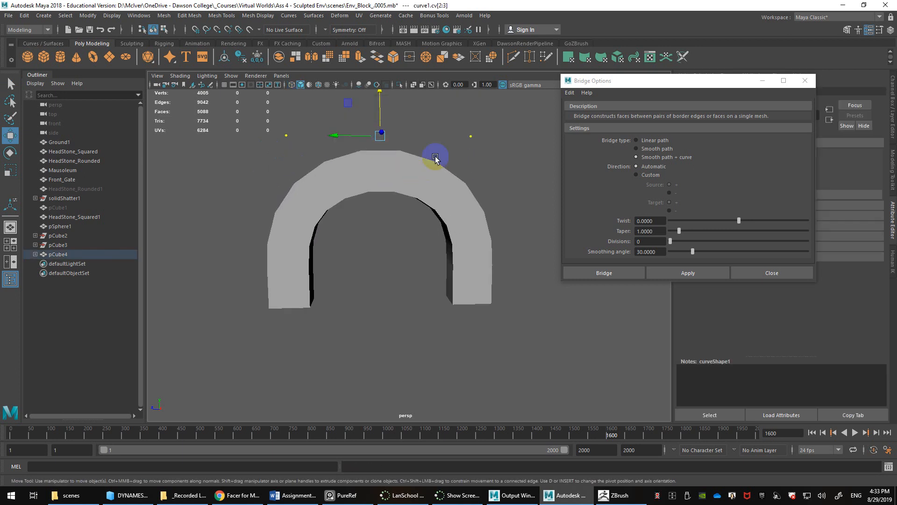
Step: Undo the control vertex moves and selection on the guide curve
{"action": "key", "text": "ctrl+z"}
{"action": "key", "text": "ctrl+z"}
{"action": "key", "text": "ctrl+z"}
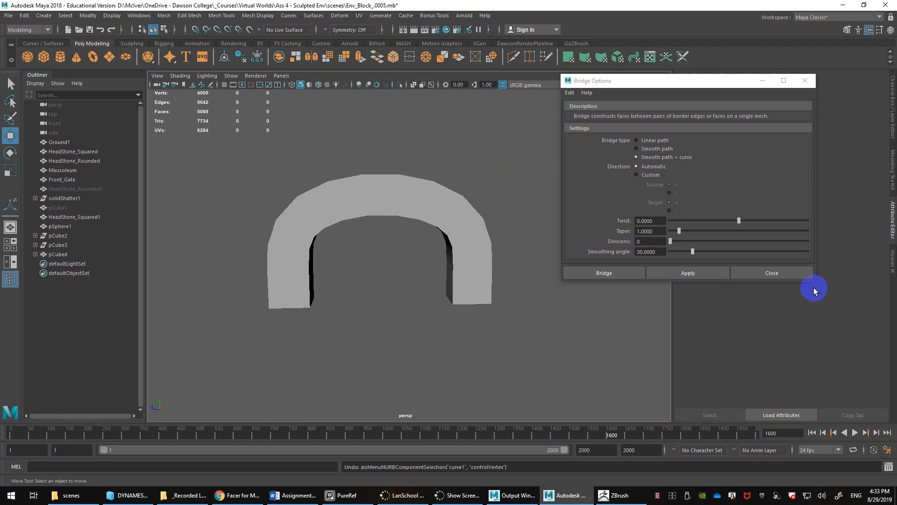
Step: Close the Bridge options and start a new scene without saving the changes
{"action": "left_click", "coordinate": [779, 277]}
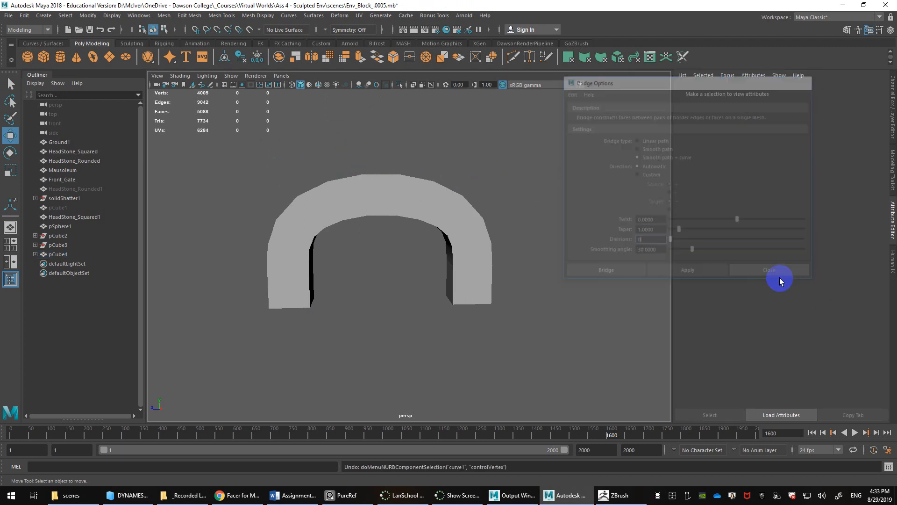
{"action": "left_click", "coordinate": [8, 16]}
{"action": "left_click", "coordinate": [21, 21]}
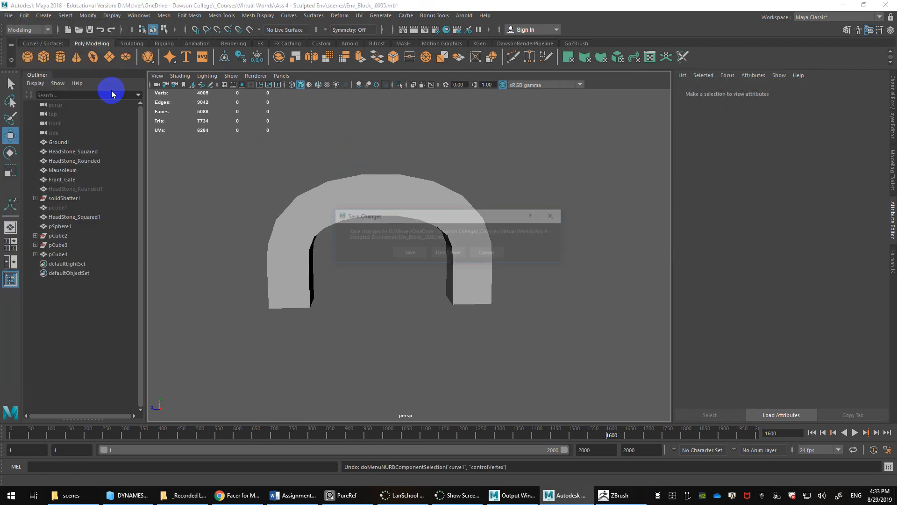
{"action": "left_click", "coordinate": [446, 253]}
Step: Create a polygon cube and a polygon cylinder in the empty scene
{"action": "left_click", "coordinate": [49, 62]}
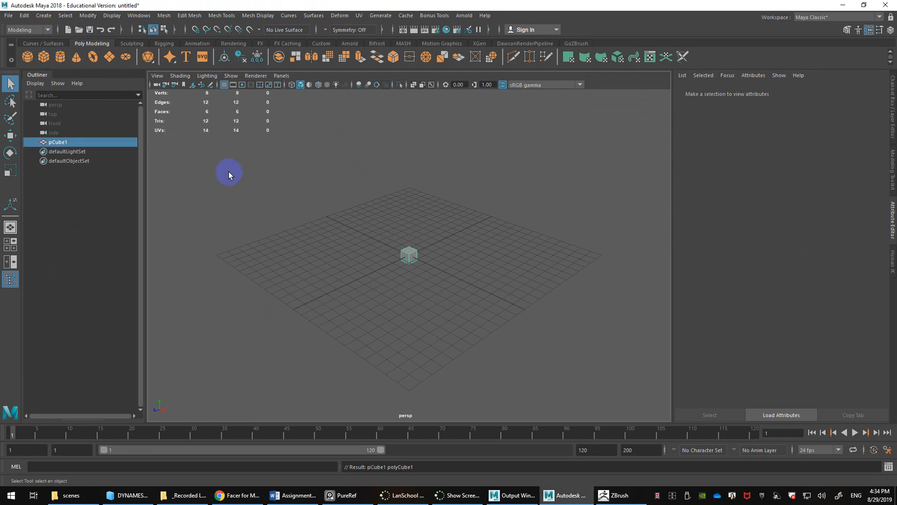
{"action": "left_click", "coordinate": [61, 58]}
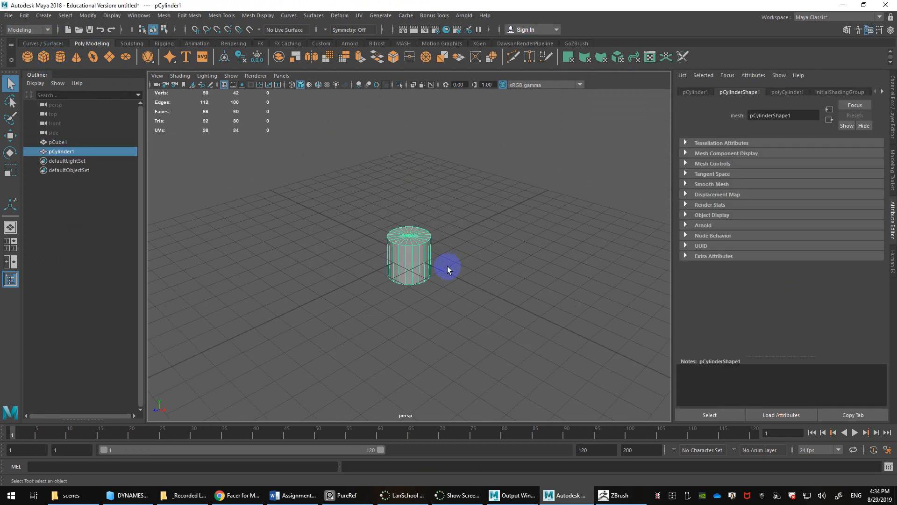
Step: Move the cylinder partly off the cube on the ground plane, to about X 0.977 and Z 0.577
{"action": "scroll", "coordinate": [448, 266], "scroll_direction": "up", "scroll_amount": 5}
{"action": "key", "text": "w"}
{"action": "left_click_drag", "start_coordinate": [412, 298], "coordinate": [473, 263]}
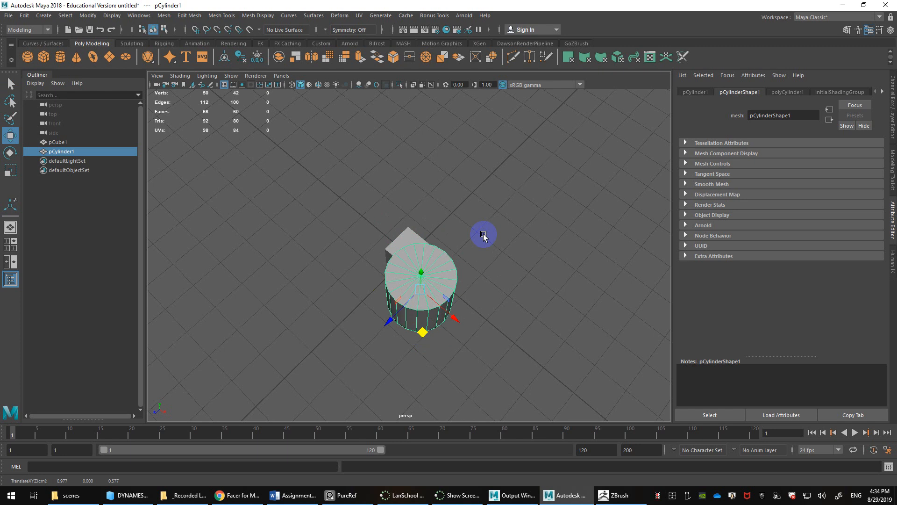
Step: Check the cylinder's construction settings and set the cube's construction height to 2
{"action": "left_click", "coordinate": [416, 236]}
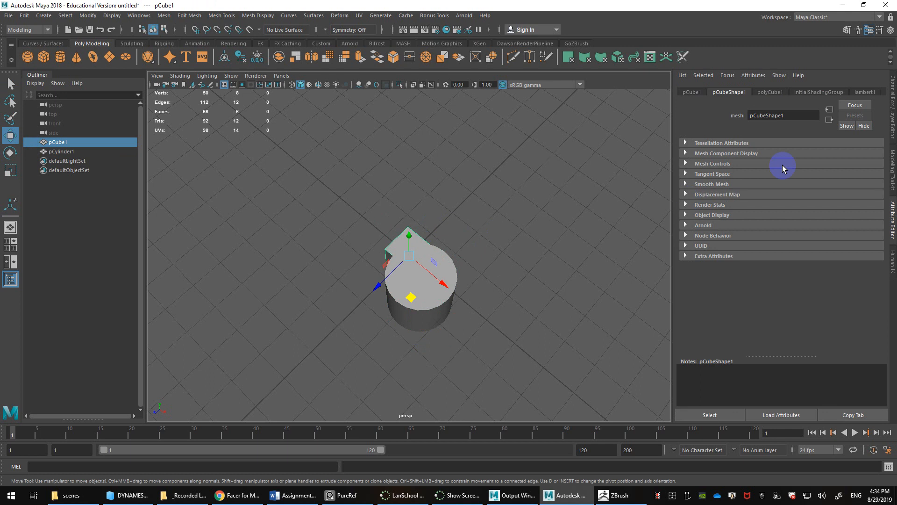
{"action": "left_click", "coordinate": [891, 114]}
{"action": "mouse_move", "coordinate": [495, 215]}
{"action": "left_mouse_down", "text": "alt"}
{"action": "mouse_move", "coordinate": [543, 234]}
{"action": "mouse_move", "coordinate": [567, 218]}
{"action": "mouse_move", "coordinate": [487, 225]}
{"action": "left_mouse_up", "text": "alt"}
{"action": "left_click", "coordinate": [517, 236]}
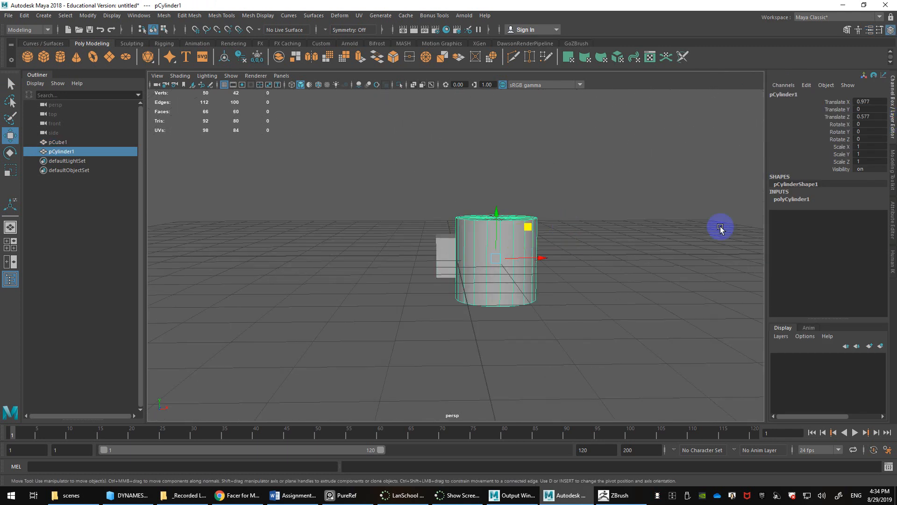
{"action": "left_click", "coordinate": [794, 200]}
{"action": "left_click", "coordinate": [447, 255]}
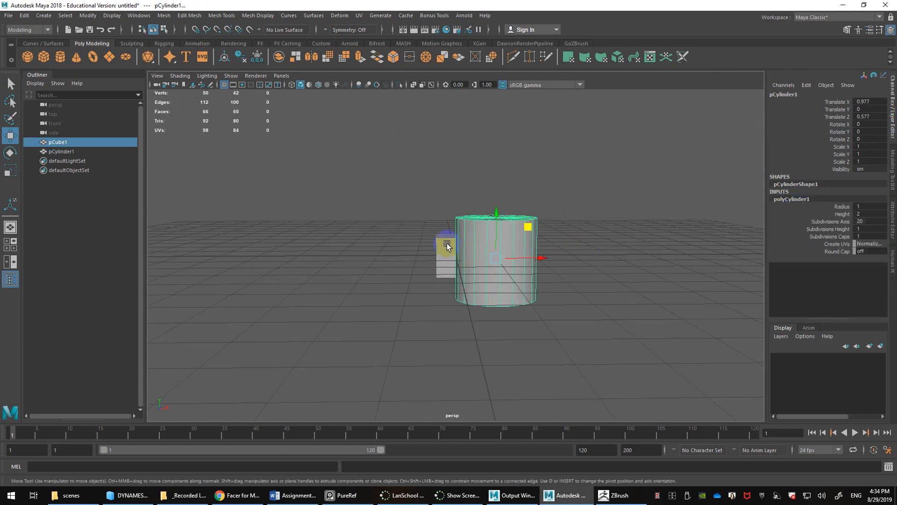
{"action": "left_click", "coordinate": [810, 204]}
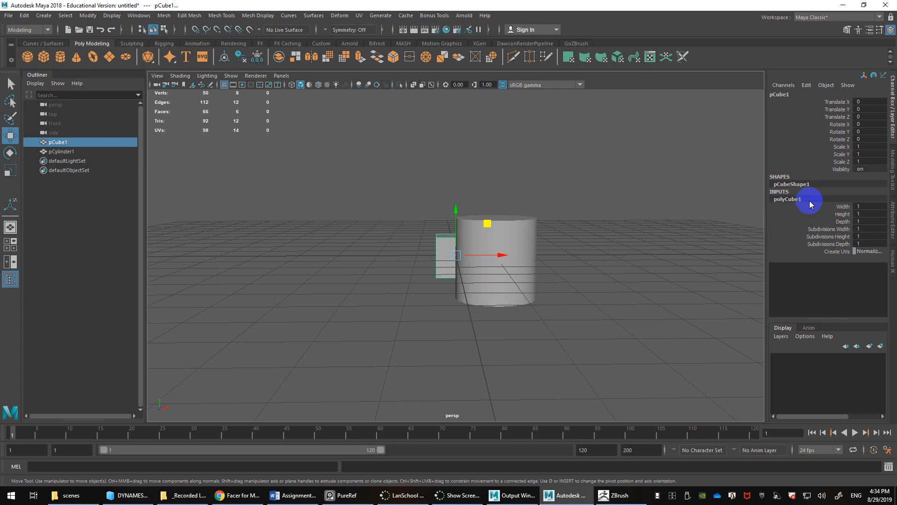
{"action": "left_click", "coordinate": [864, 214]}
{"action": "type", "text": "2"}
{"action": "key", "text": "Return"}
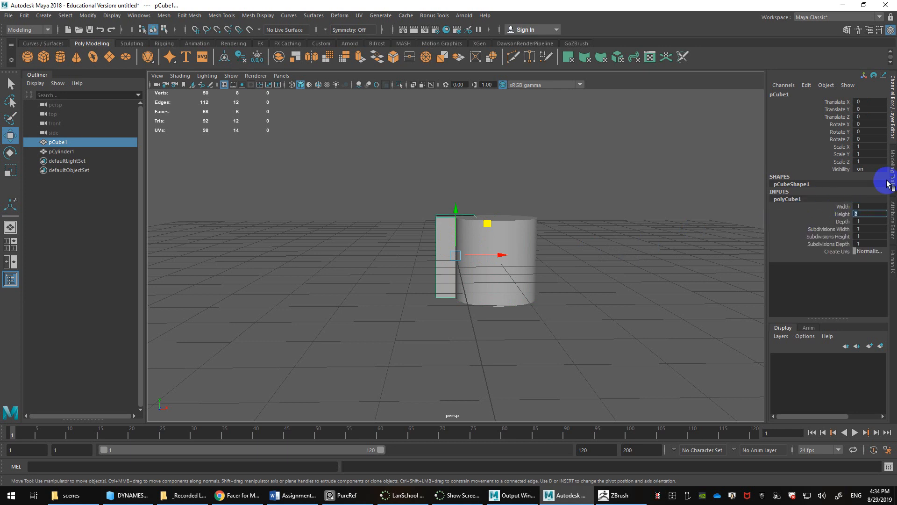
Step: Stretch the cube along Z to a scale of about 3.742, making a long block
{"action": "left_click_drag", "start_coordinate": [540, 248], "coordinate": [607, 373], "text": "alt"}
{"action": "key", "text": "r"}
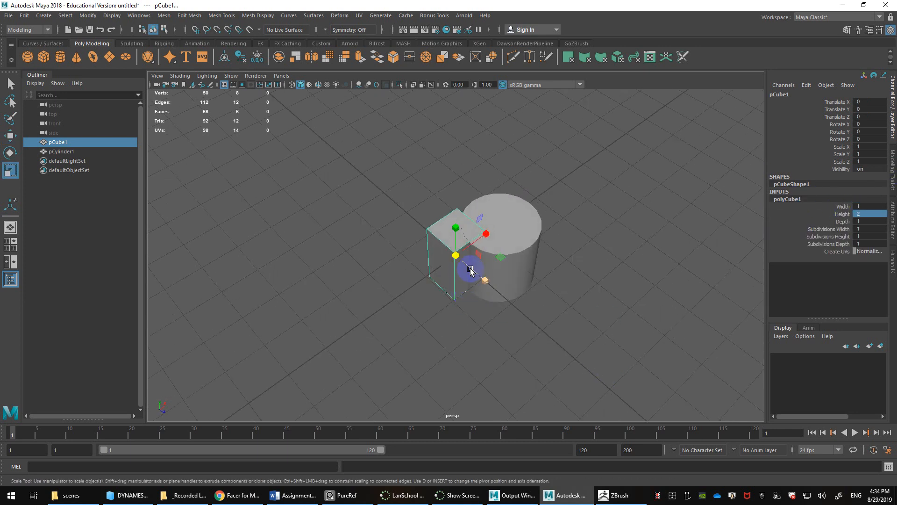
{"action": "left_click_drag", "start_coordinate": [456, 261], "coordinate": [463, 328]}
{"action": "key", "text": "ctrl+z"}
Step: Move the cylinder against the long side of the block, to about X 0.74 and Z 0.639
{"action": "left_click", "coordinate": [516, 300]}
{"action": "left_click_drag", "start_coordinate": [516, 301], "coordinate": [473, 344], "text": "alt"}
{"action": "key", "text": "e"}
{"action": "key", "text": "w"}
{"action": "middle_click_drag", "start_coordinate": [460, 328], "coordinate": [436, 335]}
{"action": "left_click_drag", "start_coordinate": [435, 335], "coordinate": [442, 318], "text": "alt"}
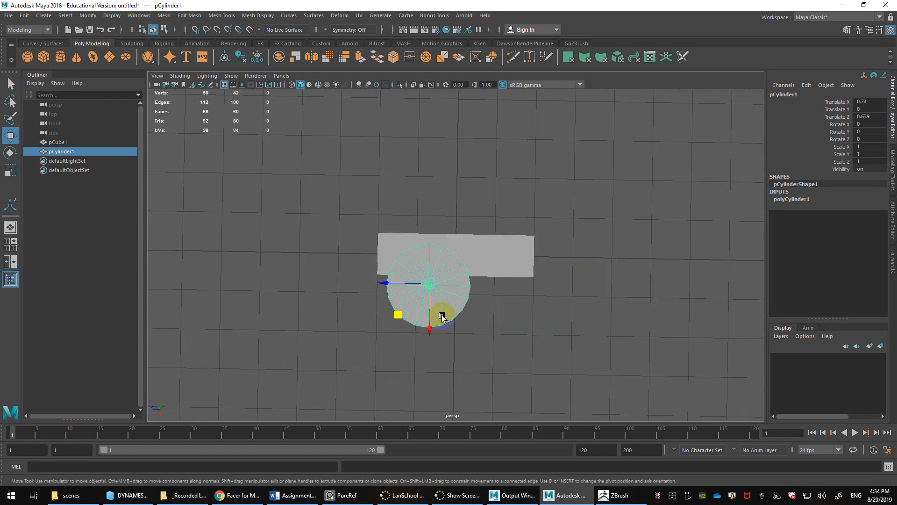
Step: Duplicate the cylinder and move the copy along the block to about Z -1.287
{"action": "middle_click_drag", "start_coordinate": [400, 311], "coordinate": [462, 292]}
{"action": "key", "text": "ctrl+z"}
{"action": "key", "text": "ctrl+d"}
{"action": "key", "text": "r"}
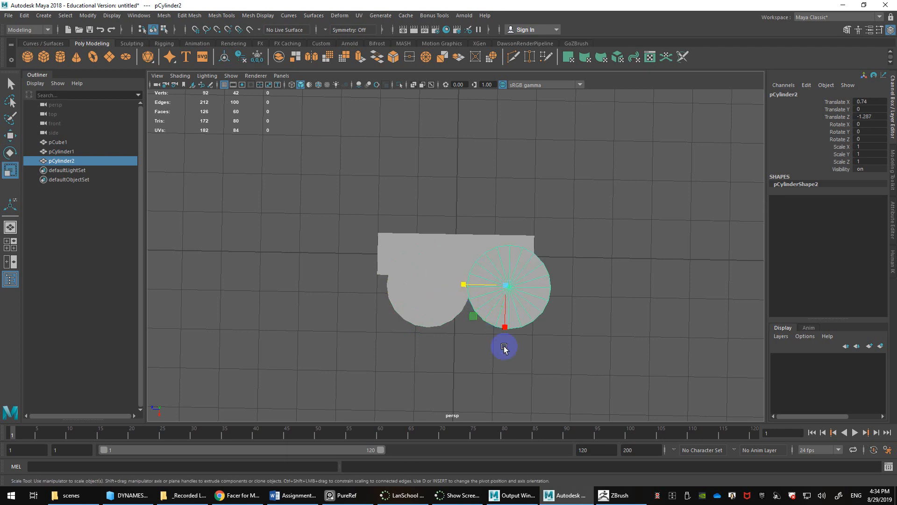
Step: Scale the duplicate cylinder to about 0.301 in X and Z and move it along X into the block's side
{"action": "left_click_drag", "start_coordinate": [504, 348], "coordinate": [524, 326], "text": "alt"}
{"action": "left_click_drag", "start_coordinate": [489, 290], "coordinate": [469, 259]}
{"action": "key", "text": "w"}
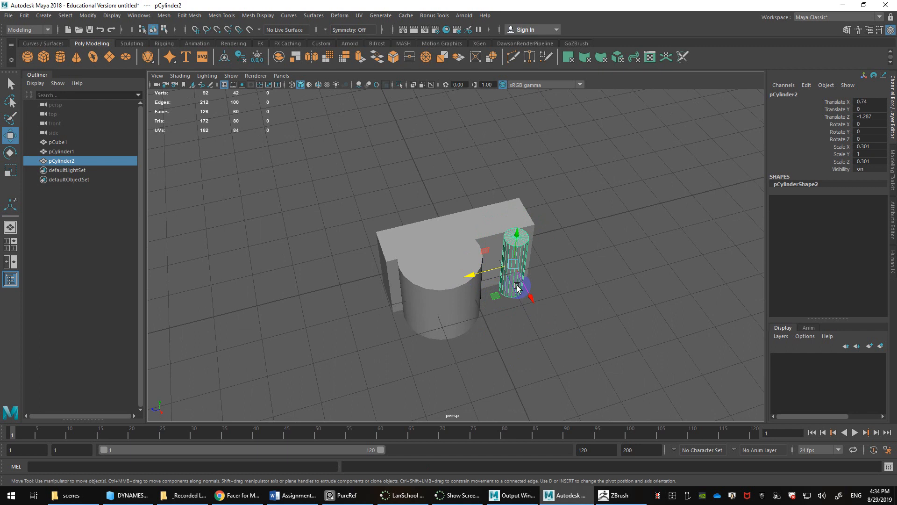
{"action": "left_click_drag", "start_coordinate": [527, 293], "coordinate": [523, 286]}
Step: Move the block's vertical corner edge beside the small cylinder inward along X to taper that end
{"action": "left_click", "coordinate": [493, 234]}
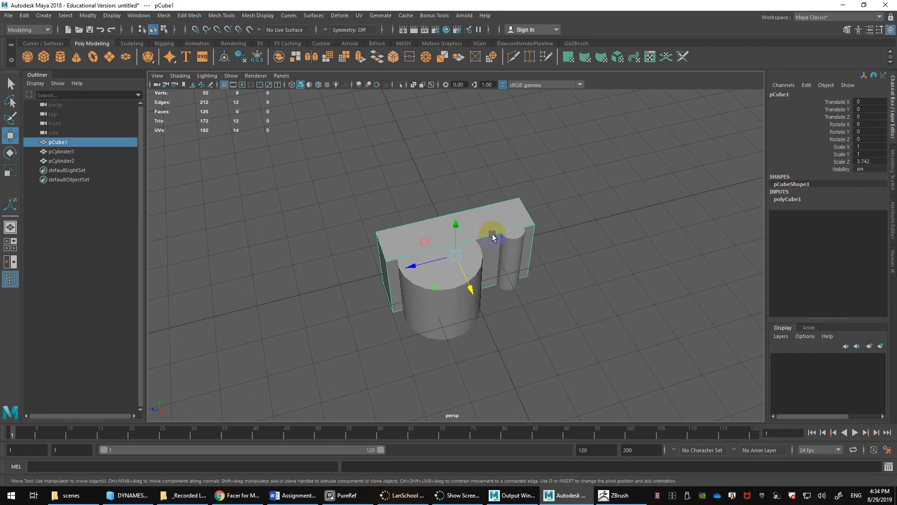
{"action": "right_click_drag", "start_coordinate": [493, 234], "coordinate": [484, 199]}
{"action": "left_click", "coordinate": [533, 247]}
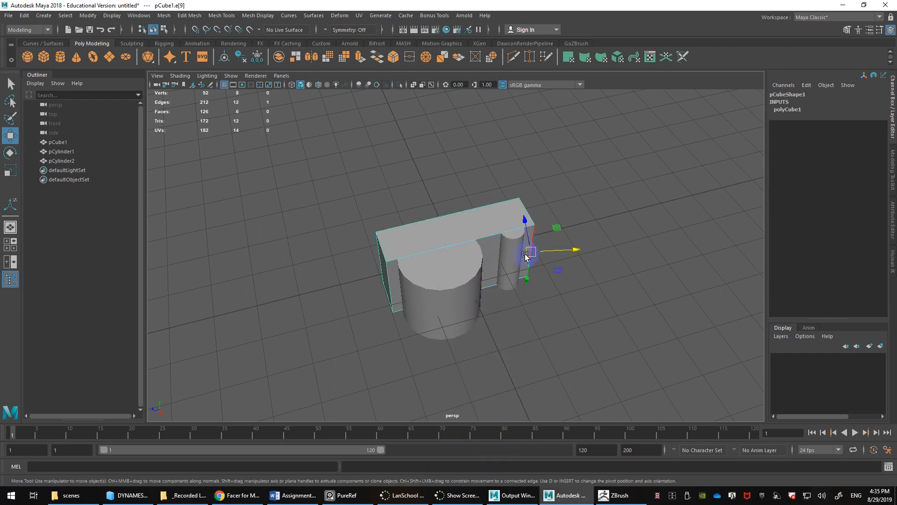
{"action": "left_click_drag", "start_coordinate": [561, 279], "coordinate": [537, 319], "text": "alt"}
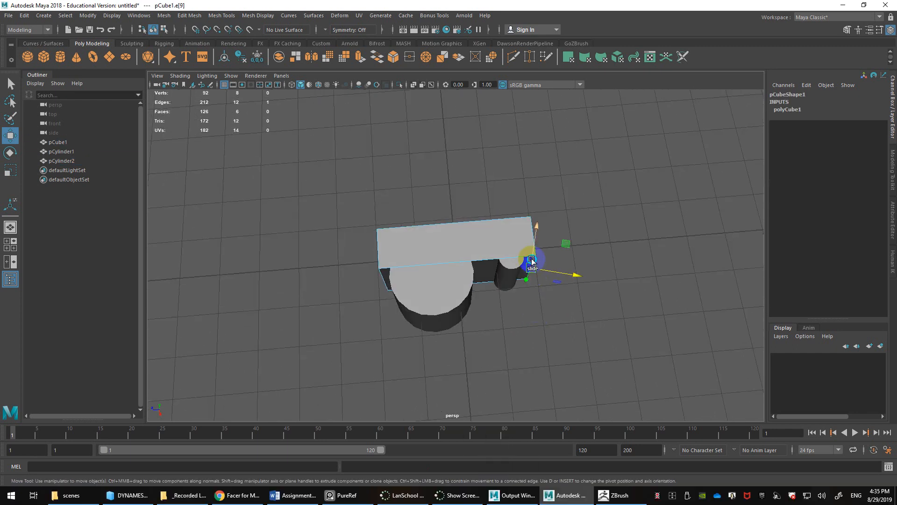
{"action": "right_click_drag", "start_coordinate": [532, 260], "coordinate": [481, 259], "text": "ctrl+shift"}
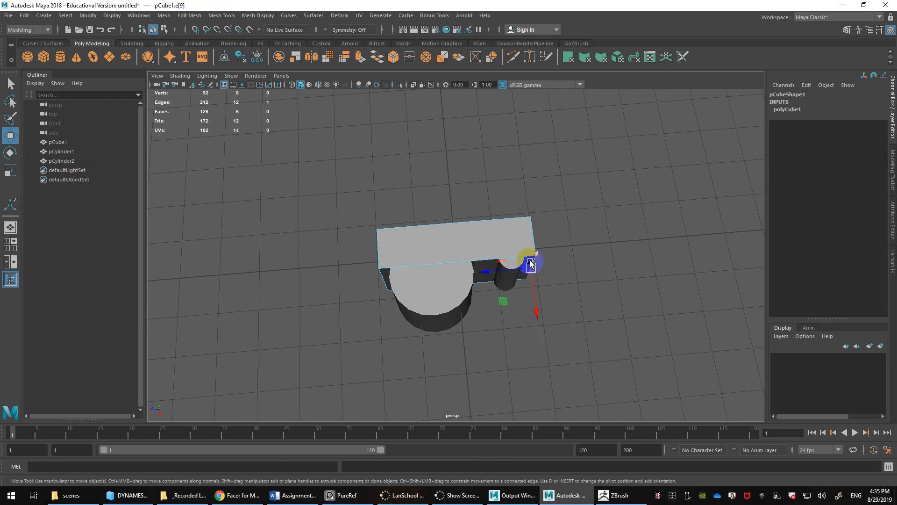
{"action": "left_click_drag", "start_coordinate": [532, 293], "coordinate": [516, 237]}
Step: Select the block's four long edges and connect them with an edge loop across the middle
{"action": "right_click_drag", "start_coordinate": [516, 236], "coordinate": [514, 210]}
{"action": "left_click_drag", "start_coordinate": [471, 202], "coordinate": [472, 327]}
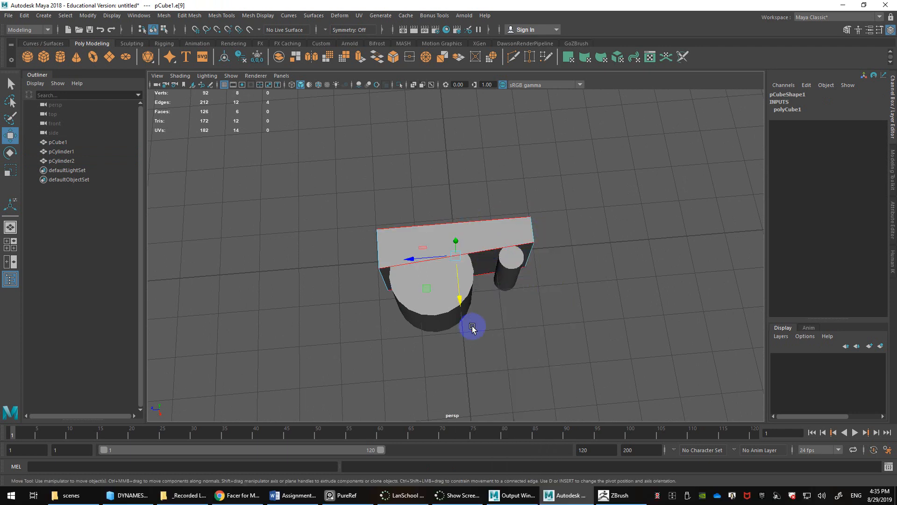
{"action": "right_click_drag", "start_coordinate": [479, 253], "coordinate": [525, 251], "text": "shift"}
{"action": "key", "text": "ctrl+z"}
{"action": "right_click_drag", "start_coordinate": [467, 257], "coordinate": [463, 392], "text": "shift"}
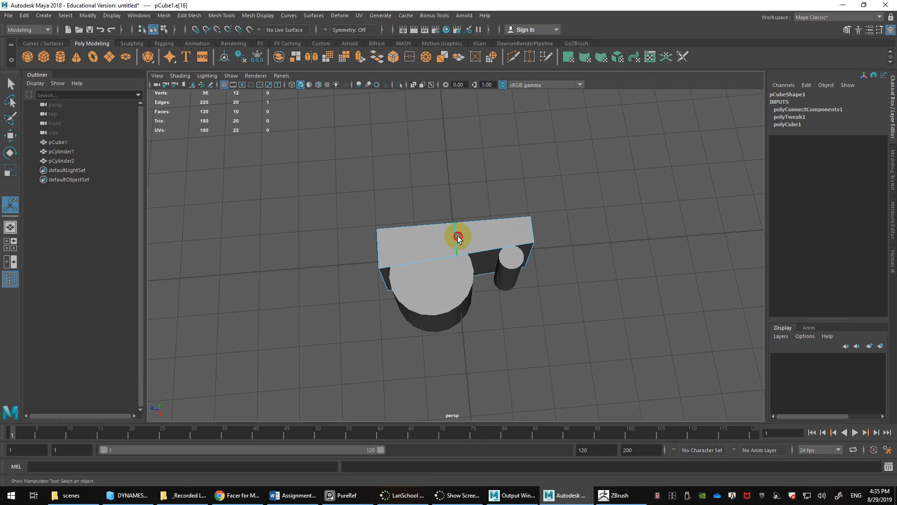
Step: Try beveling the block's middle edge loop with a fraction of 0.6 and 7 segments, and undo the bevel
{"action": "right_click_drag", "start_coordinate": [458, 237], "coordinate": [507, 238], "text": "shift"}
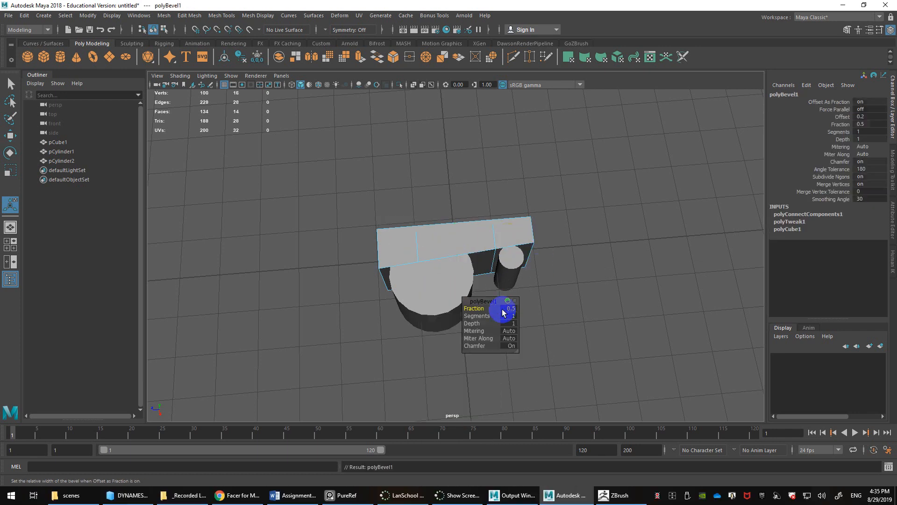
{"action": "left_click_drag", "start_coordinate": [474, 309], "coordinate": [506, 315]}
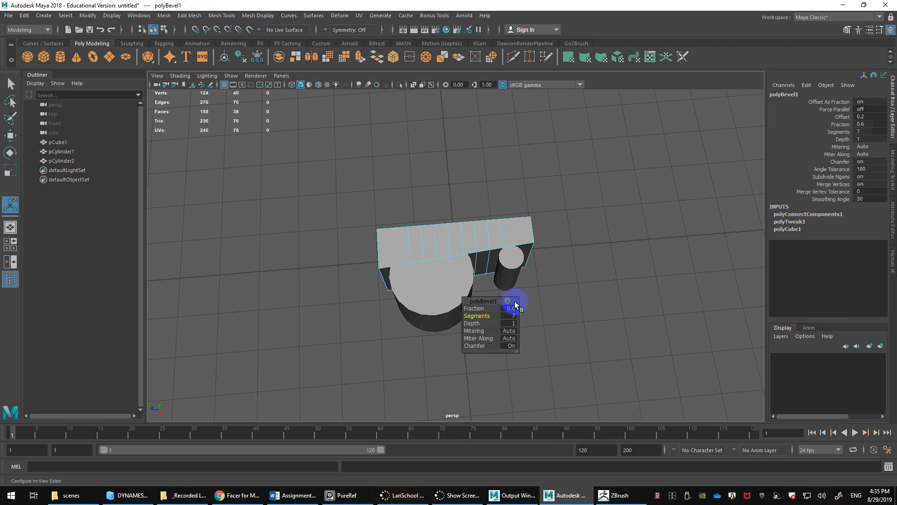
{"action": "left_click", "coordinate": [515, 303]}
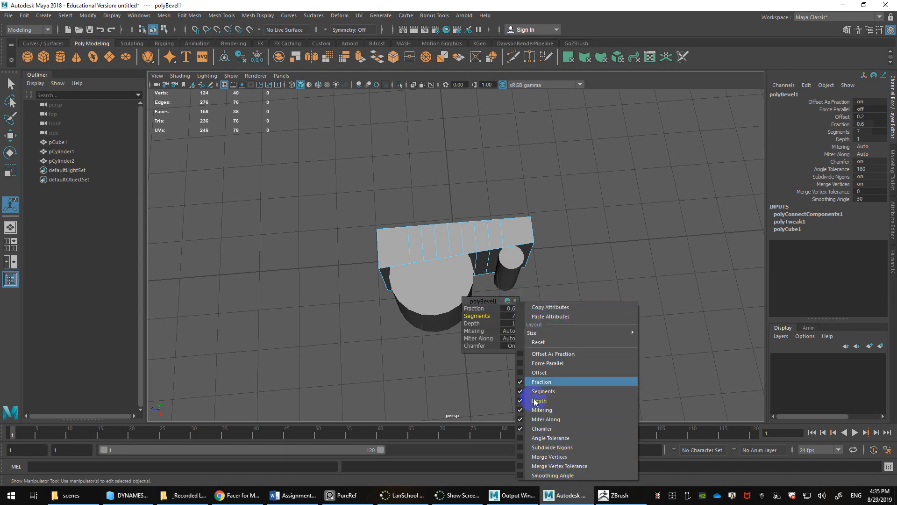
{"action": "left_click", "coordinate": [491, 256]}
{"action": "key", "text": "ctrl+z"}
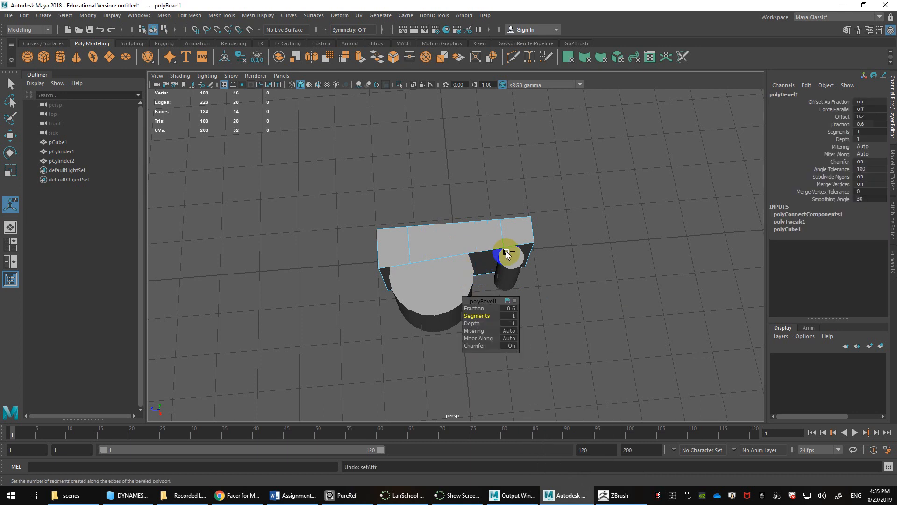
{"action": "key", "text": "ctrl+z"}
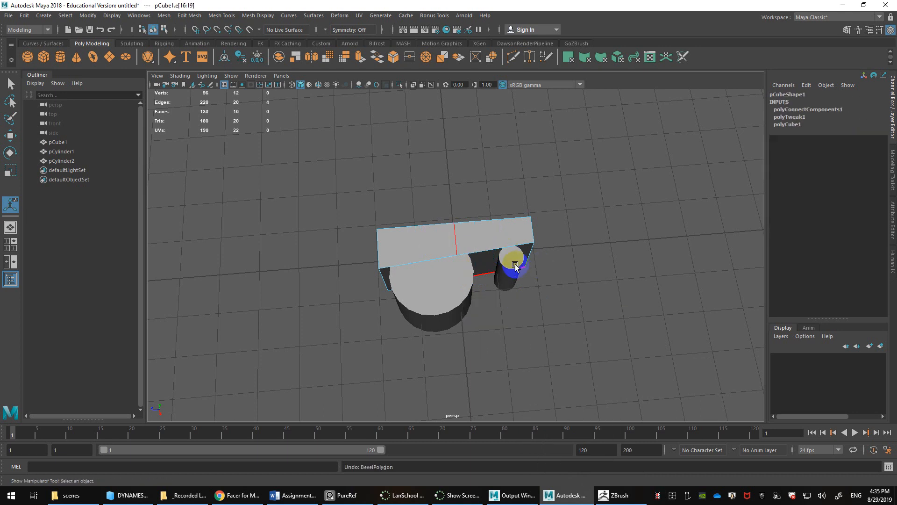
Step: Extrude the block's end face near the large cylinder outward along Z
{"action": "key", "text": "w"}
{"action": "key", "text": "q"}
{"action": "right_click_drag", "start_coordinate": [500, 238], "coordinate": [498, 263]}
{"action": "left_click_drag", "start_coordinate": [420, 271], "coordinate": [486, 248], "text": "alt"}
{"action": "left_click", "coordinate": [400, 286]}
{"action": "key", "text": "w"}
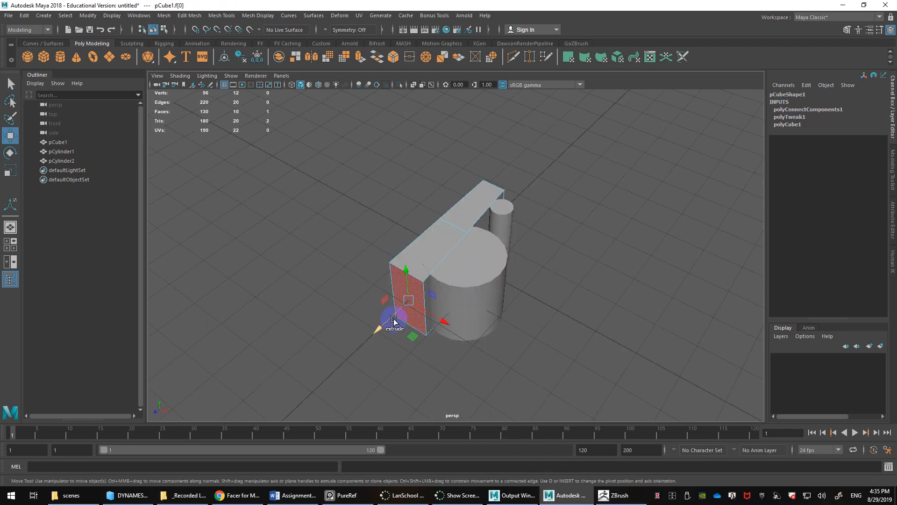
{"action": "left_click_drag", "start_coordinate": [395, 317], "coordinate": [364, 341], "text": "shift"}
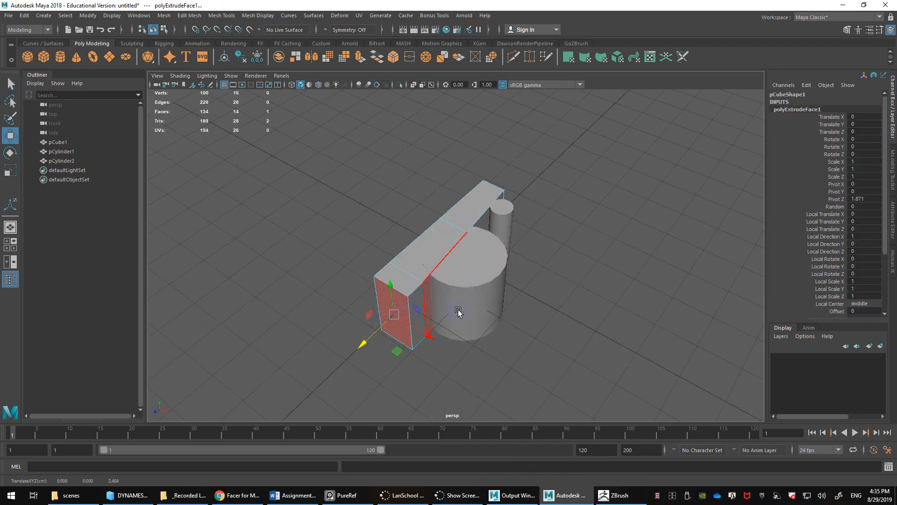
Step: Extrude the side face of the block's new end section a short way along X and return to object selection
{"action": "left_click_drag", "start_coordinate": [458, 313], "coordinate": [395, 286], "text": "alt"}
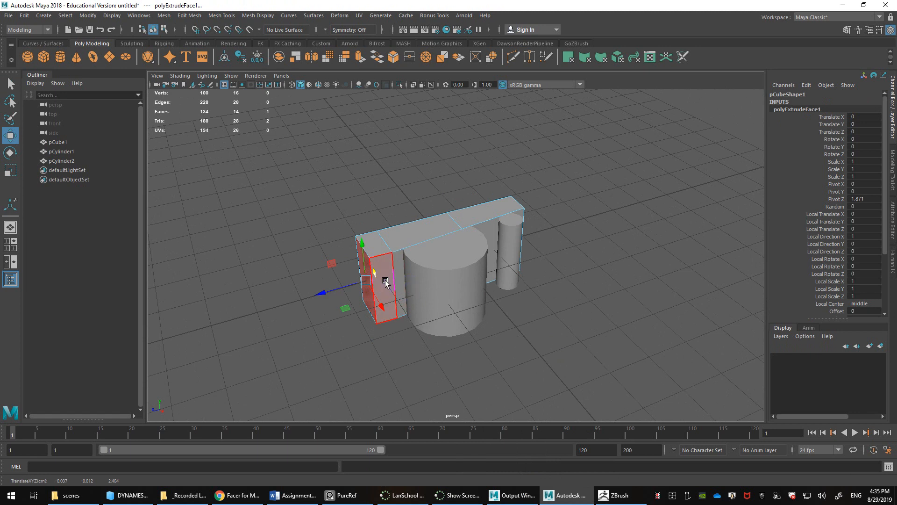
{"action": "left_click", "coordinate": [388, 289]}
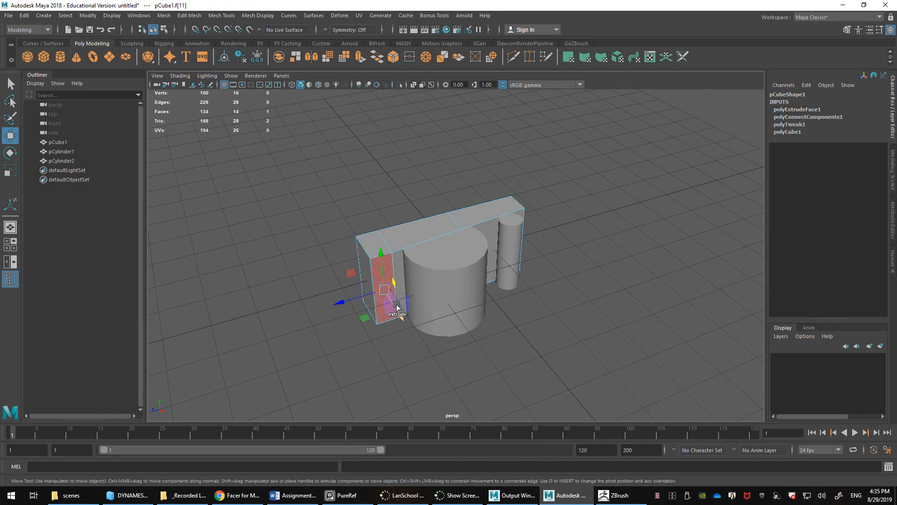
{"action": "left_click_drag", "start_coordinate": [396, 304], "coordinate": [403, 314], "text": "shift"}
{"action": "right_click_drag", "start_coordinate": [445, 231], "coordinate": [488, 221]}
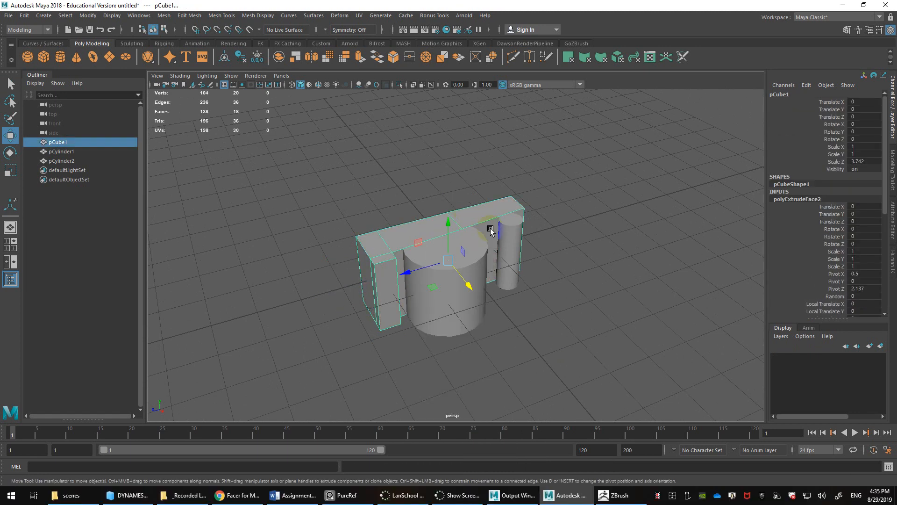
Step: Combine the large and small cylinders into one mesh
{"action": "left_click", "coordinate": [502, 233]}
{"action": "left_click", "coordinate": [452, 292], "text": "shift"}
{"action": "right_click", "coordinate": [472, 255], "text": "shift"}
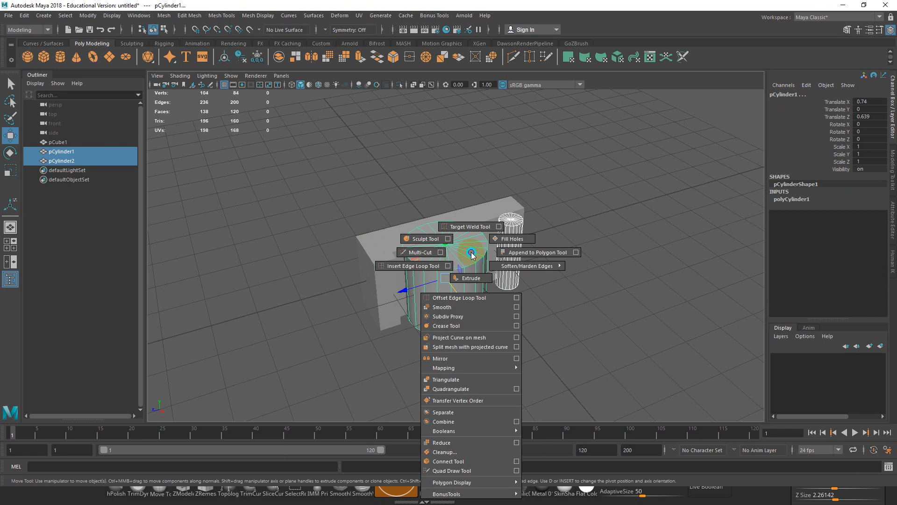
{"action": "left_click", "coordinate": [463, 421]}
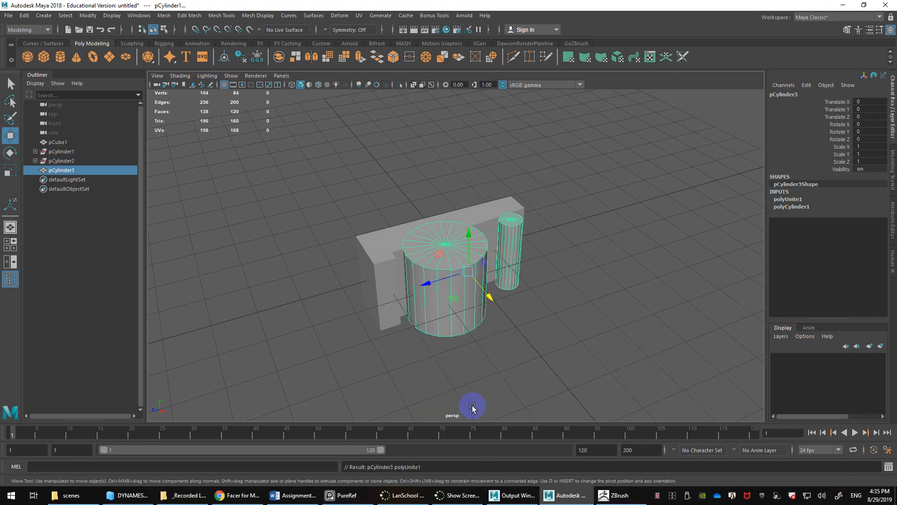
Step: Apply a Boolean union to the block and the combined cylinders
{"action": "left_click_drag", "start_coordinate": [502, 314], "coordinate": [466, 216], "text": "alt"}
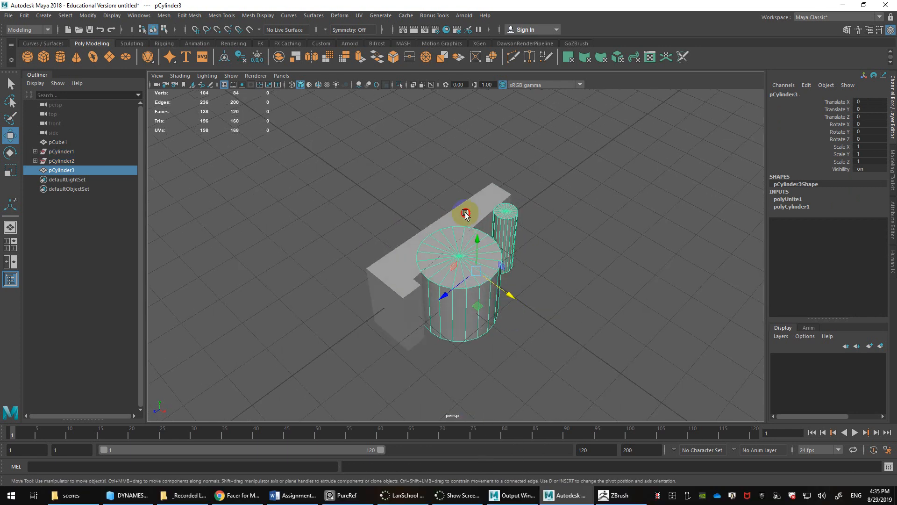
{"action": "left_click", "coordinate": [465, 214]}
{"action": "left_click", "coordinate": [500, 266], "text": "shift"}
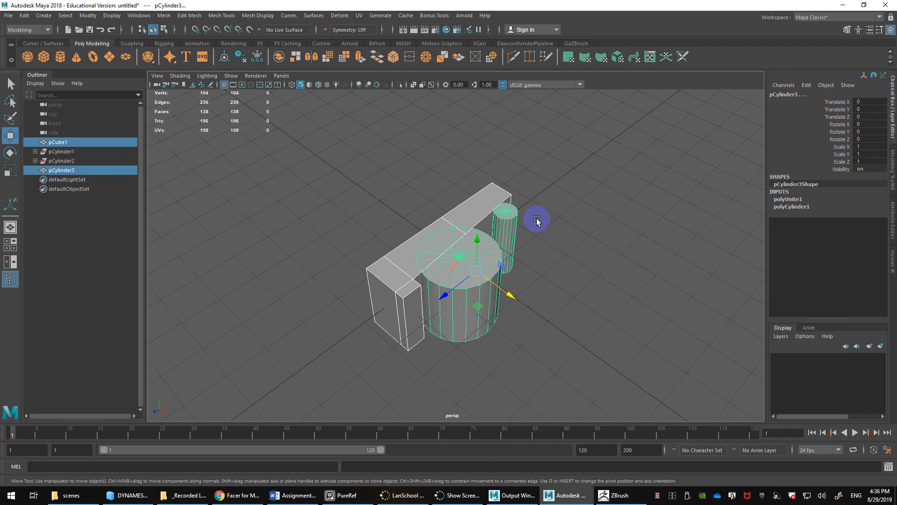
{"action": "left_click", "coordinate": [164, 16]}
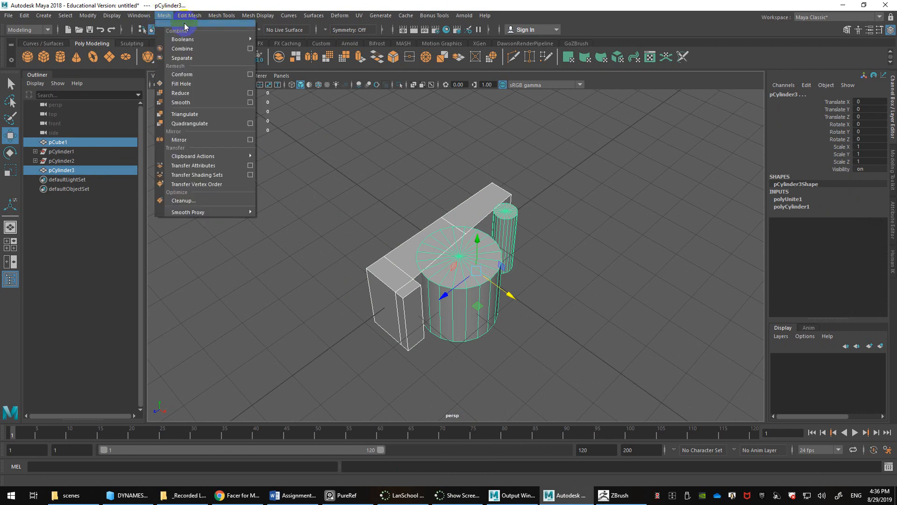
{"action": "mouse_move", "coordinate": [237, 39]}
{"action": "left_click", "coordinate": [276, 48]}
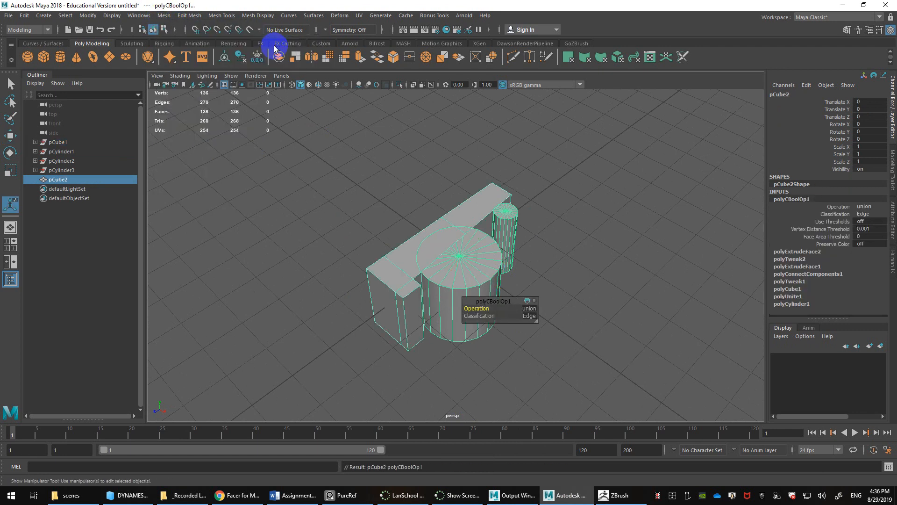
Step: Try the difference operation on the Boolean result and switch it back to union
{"action": "left_click_drag", "start_coordinate": [465, 226], "coordinate": [522, 309], "text": "alt"}
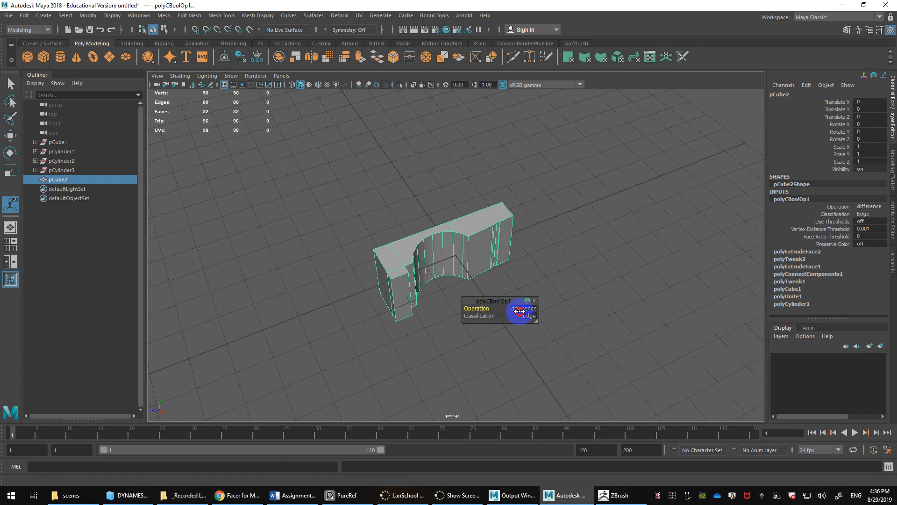
{"action": "left_click_drag", "start_coordinate": [519, 311], "coordinate": [486, 312]}
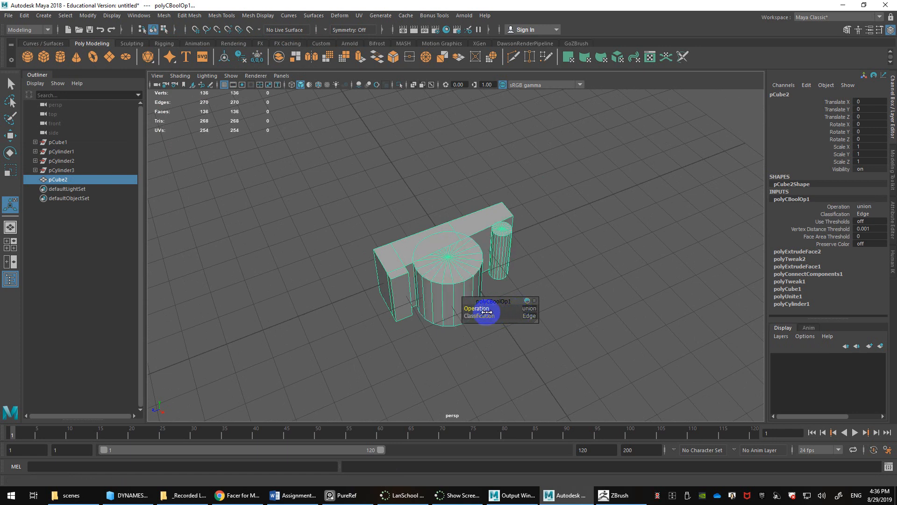
{"action": "left_click_drag", "start_coordinate": [481, 260], "coordinate": [450, 258], "text": "alt"}
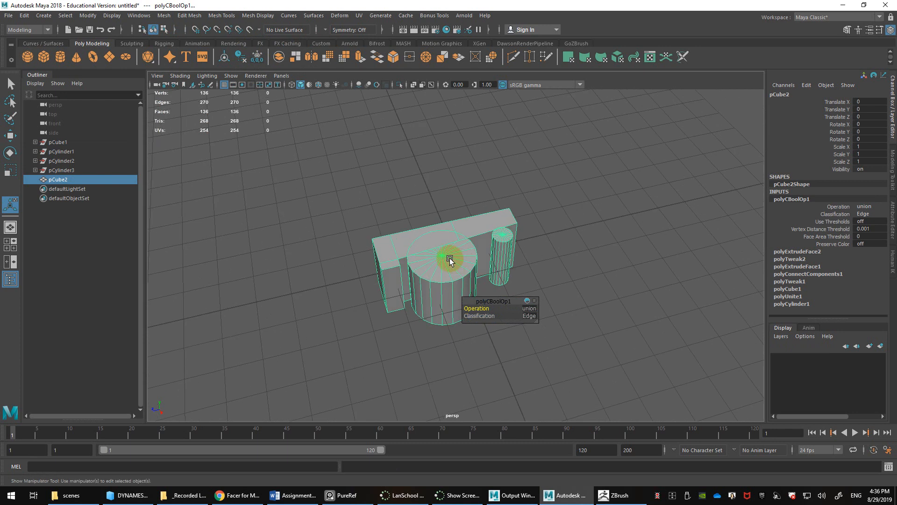
Step: Duplicate the Boolean union mesh and move the copy along Z to about -5.796
{"action": "middle_click_drag", "start_coordinate": [449, 258], "coordinate": [377, 264], "text": "alt"}
{"action": "key", "text": "ctrl+d"}
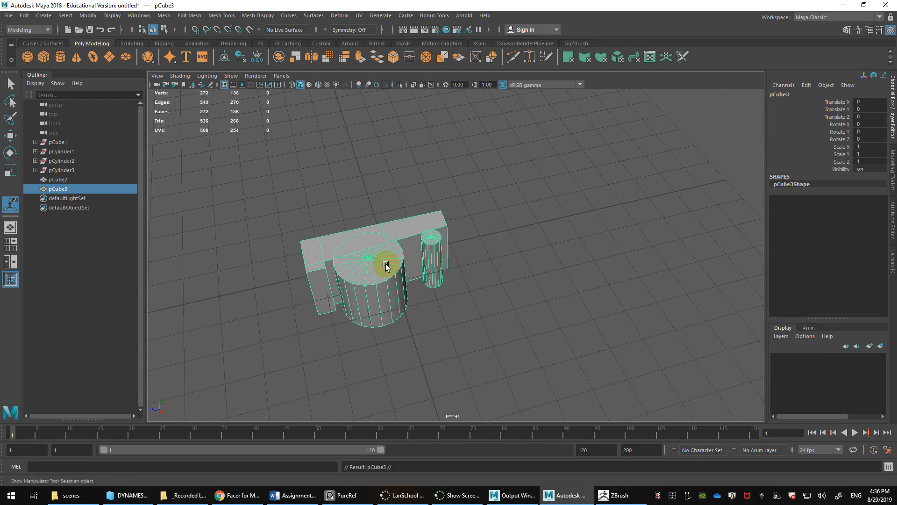
{"action": "key", "text": "w"}
{"action": "left_click_drag", "start_coordinate": [354, 283], "coordinate": [526, 253]}
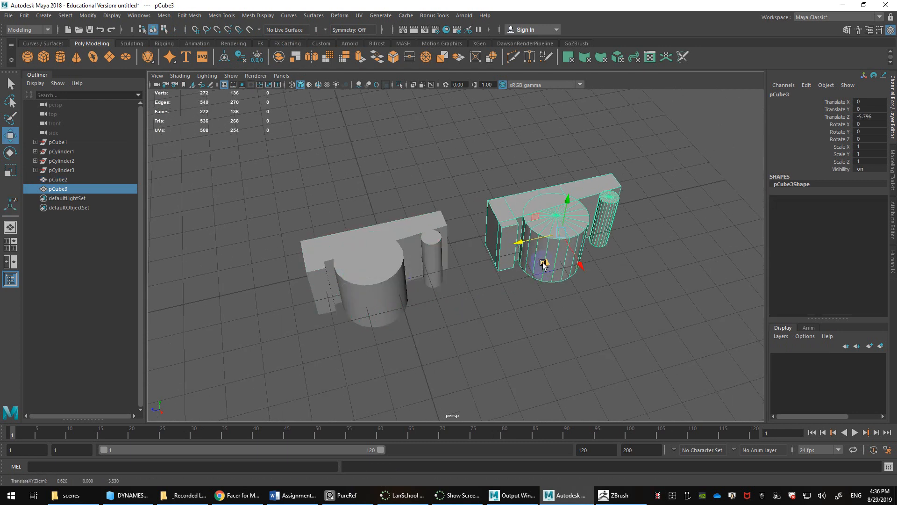
Step: Delete all top cap faces of the copied mesh, keeping its side and bottom faces
{"action": "middle_click_drag", "start_coordinate": [527, 253], "coordinate": [431, 293], "text": "alt"}
{"action": "scroll", "coordinate": [458, 274], "scroll_direction": "up", "scroll_amount": 2}
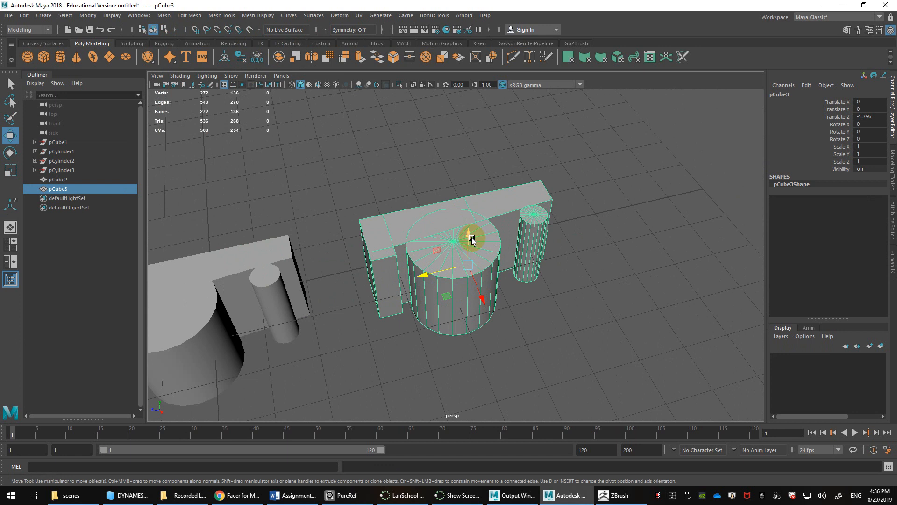
{"action": "mouse_move", "coordinate": [471, 240]}
{"action": "left_mouse_down", "text": "alt"}
{"action": "mouse_move", "coordinate": [479, 239]}
{"action": "mouse_move", "coordinate": [458, 243]}
{"action": "left_mouse_up", "text": "alt"}
{"action": "right_click_drag", "start_coordinate": [458, 243], "coordinate": [463, 211]}
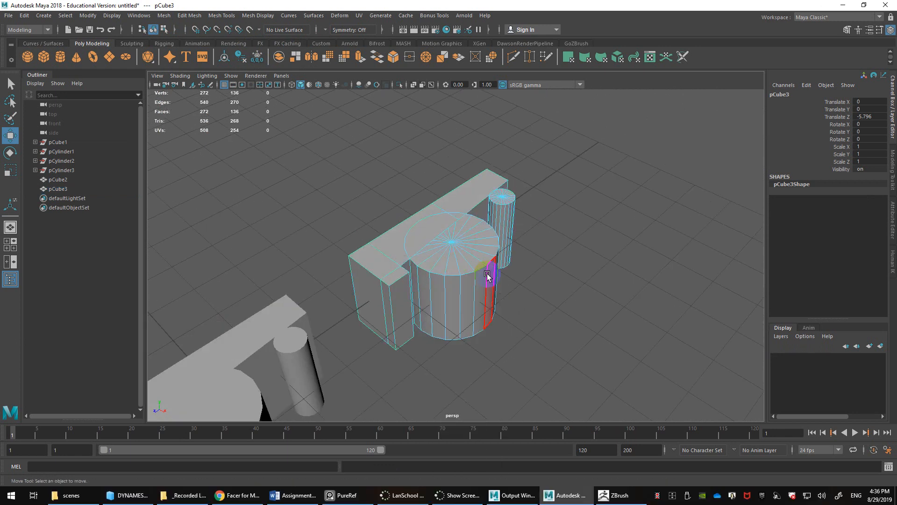
{"action": "left_click_drag", "start_coordinate": [487, 276], "coordinate": [426, 240], "text": "alt"}
{"action": "left_click_drag", "start_coordinate": [610, 216], "coordinate": [343, 256]}
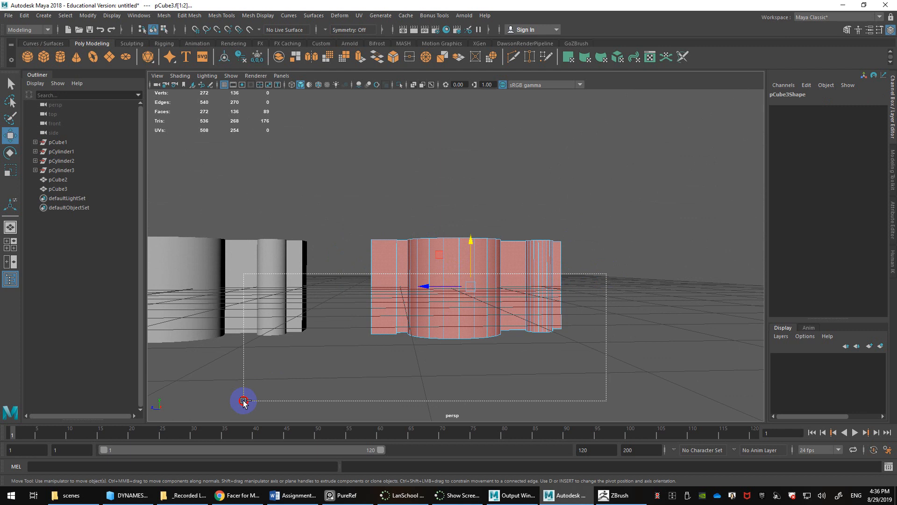
{"action": "left_click_drag", "start_coordinate": [415, 360], "coordinate": [449, 406], "text": "alt"}
{"action": "key", "text": "Delete"}
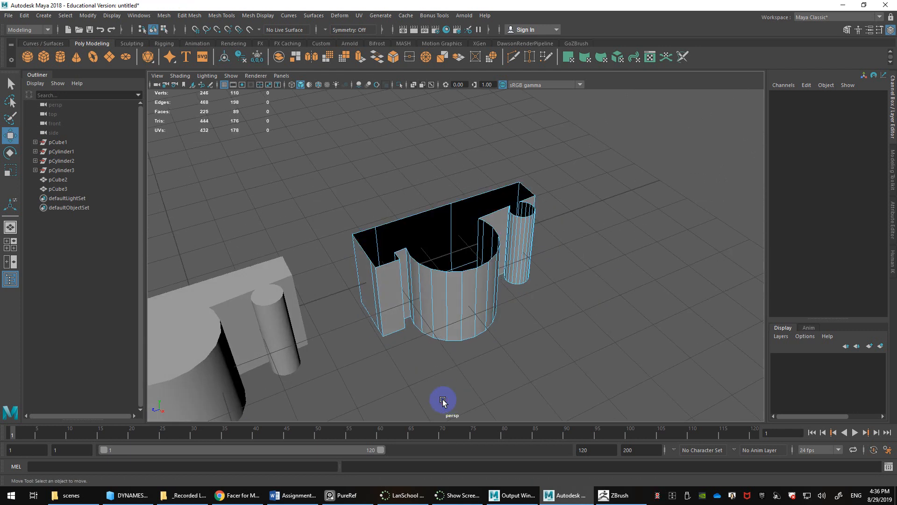
Step: Select the open top border edges of the copy and fill the hole with a single face
{"action": "right_click_drag", "start_coordinate": [458, 192], "coordinate": [461, 163]}
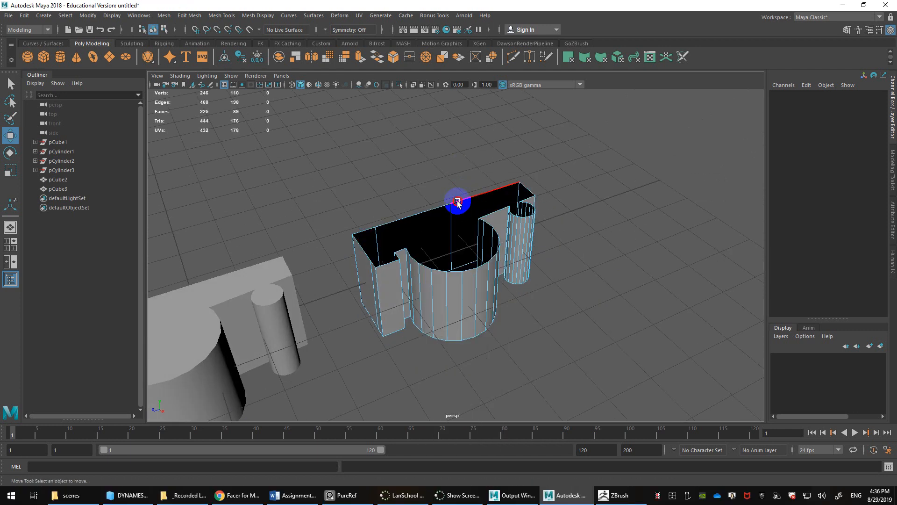
{"action": "double_click", "coordinate": [457, 202]}
{"action": "left_click_drag", "start_coordinate": [457, 202], "coordinate": [437, 212], "text": "alt"}
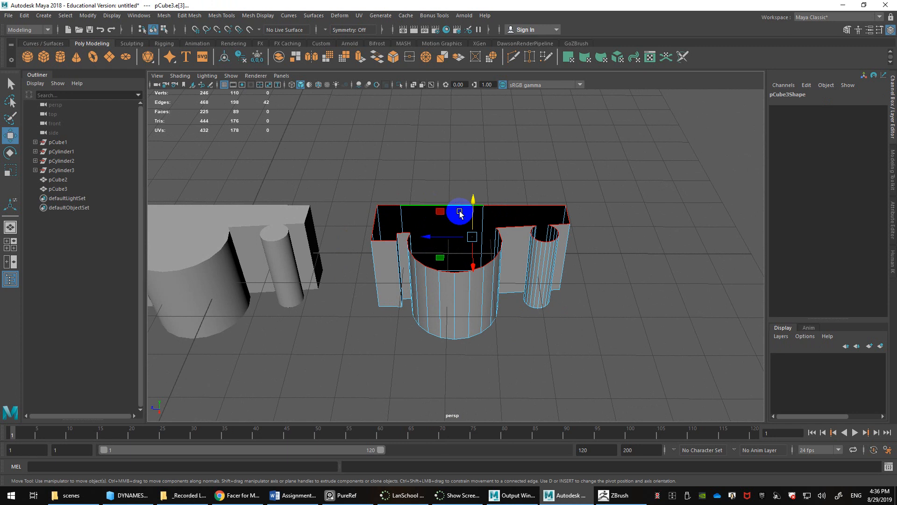
{"action": "right_click_drag", "start_coordinate": [463, 208], "coordinate": [441, 328]}
Step: Try to isolate the filled top face by inverting the face selection and deleting the rest, and undo the deletion
{"action": "right_click_drag", "start_coordinate": [464, 224], "coordinate": [465, 244]}
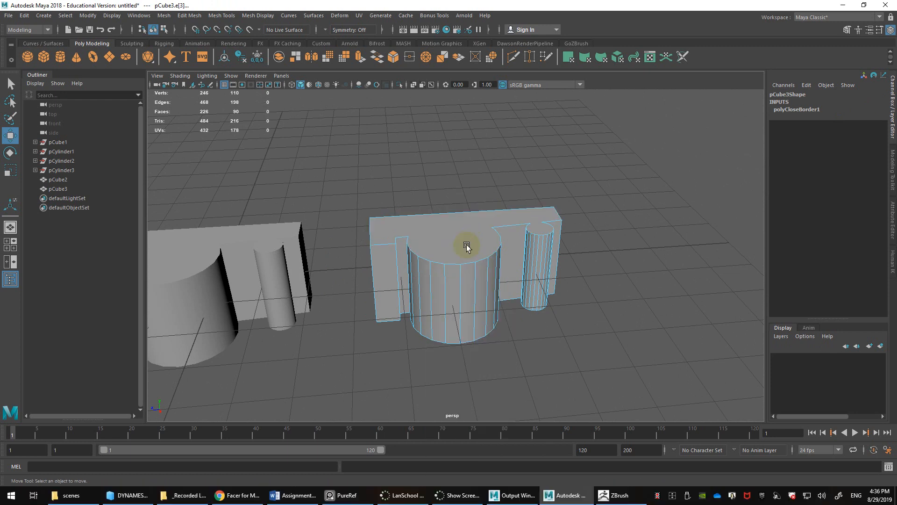
{"action": "left_click", "coordinate": [460, 224]}
{"action": "key", "text": "Delete"}
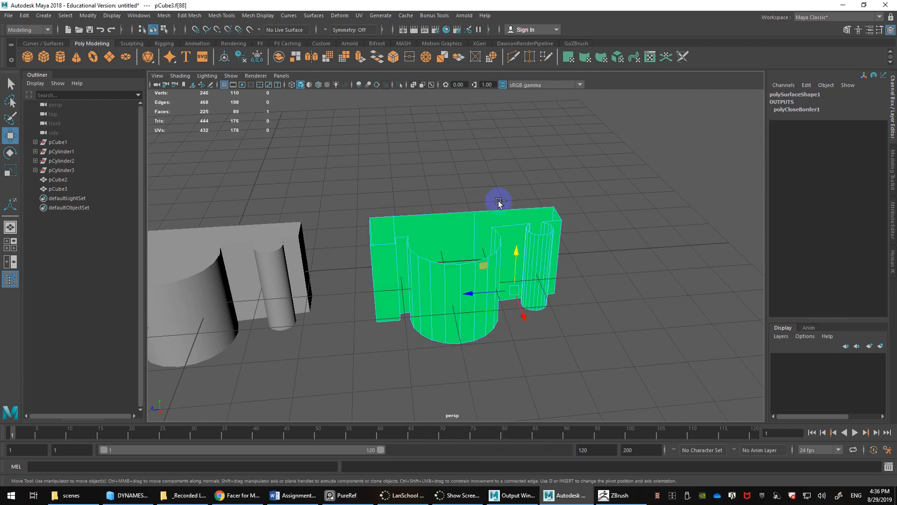
{"action": "key", "text": "ctrl+z"}
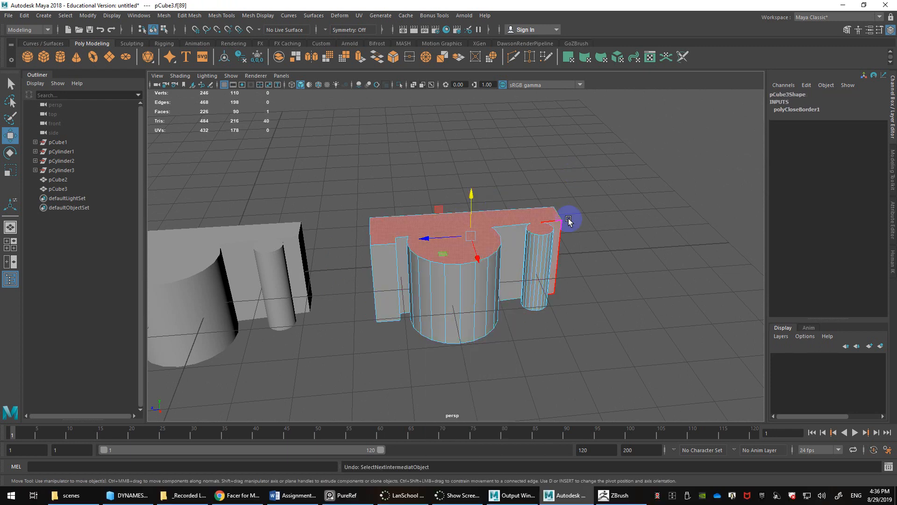
{"action": "key", "text": "ctrl+shift+i"}
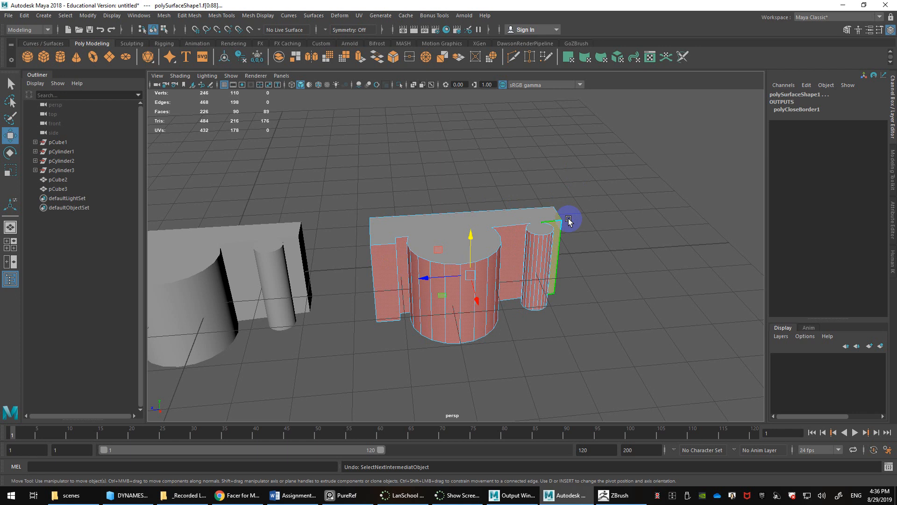
{"action": "key", "text": "Delete"}
{"action": "key", "text": "ctrl+z"}
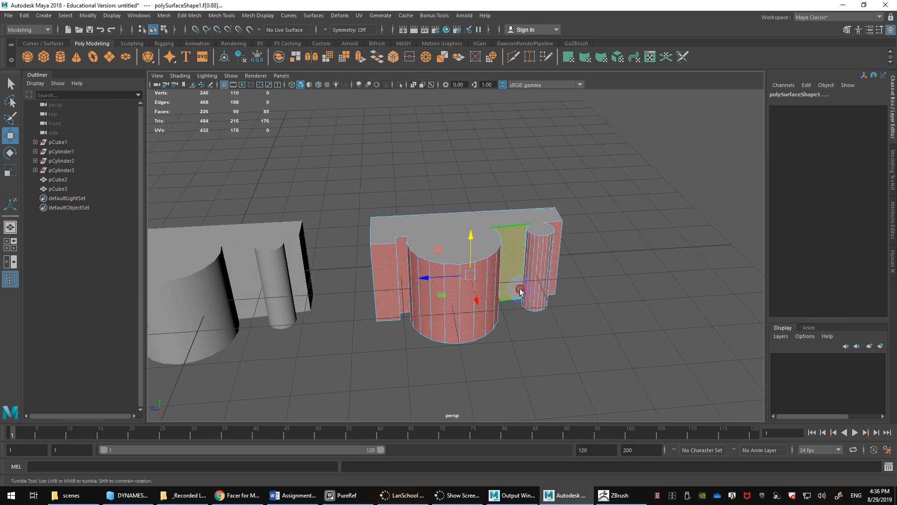
Step: Extrude the filled top face of the copy upward a short way along Y
{"action": "left_click_drag", "start_coordinate": [570, 216], "coordinate": [773, 195], "text": "alt"}
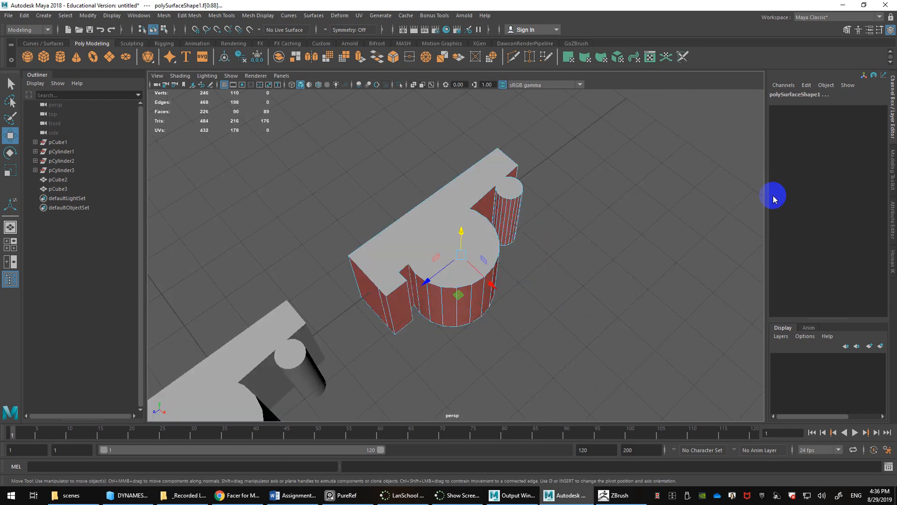
{"action": "left_click_drag", "start_coordinate": [715, 361], "coordinate": [554, 272], "text": "alt"}
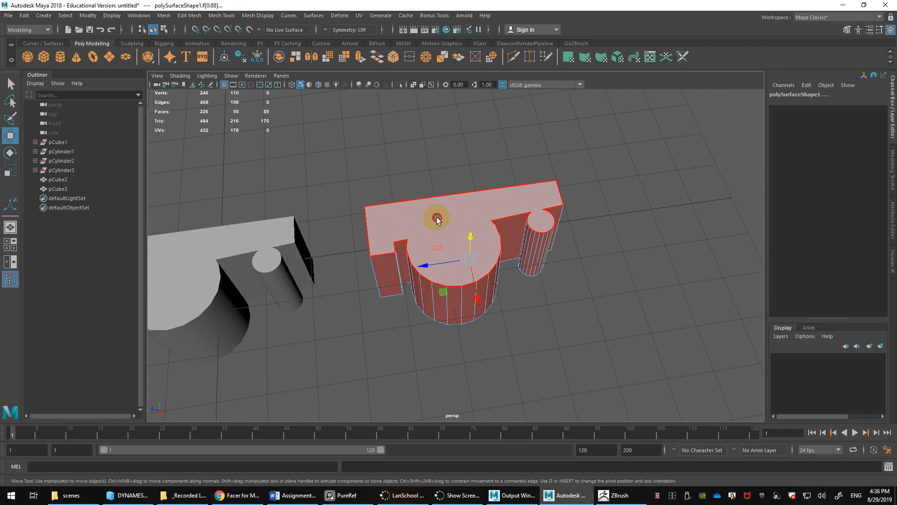
{"action": "left_click", "coordinate": [438, 218]}
{"action": "left_click_drag", "start_coordinate": [439, 218], "coordinate": [488, 206], "text": "alt"}
{"action": "left_click_drag", "start_coordinate": [466, 247], "coordinate": [469, 230], "text": "shift"}
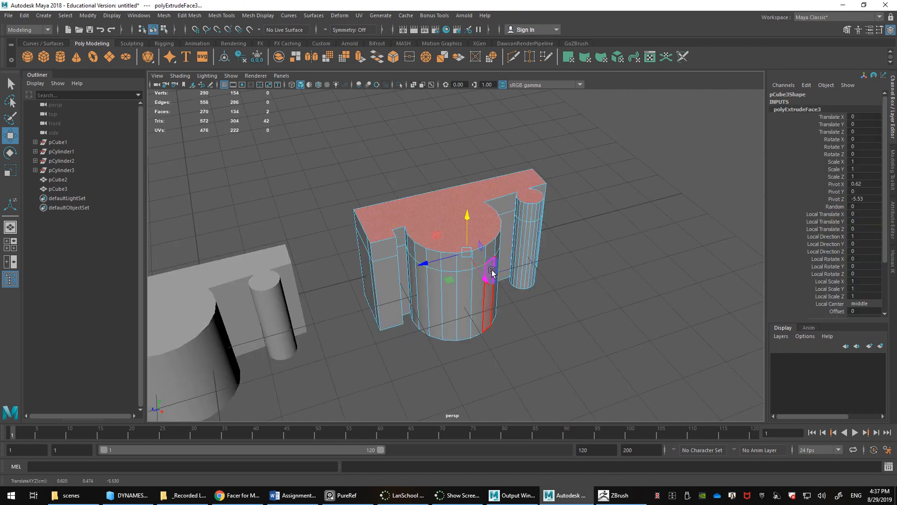
Step: Try deleting every face except the extruded top cap, and undo the deletion
{"action": "key", "text": "ctrl+shift+i"}
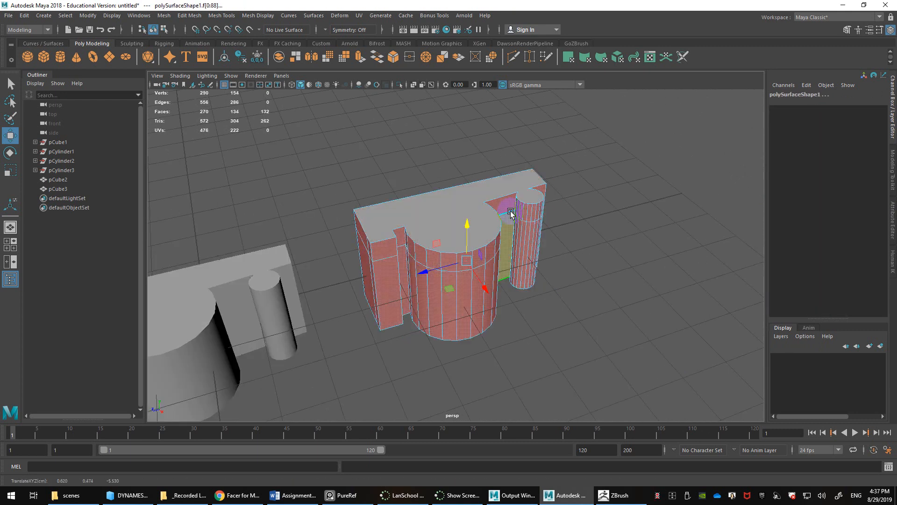
{"action": "key", "text": "Delete"}
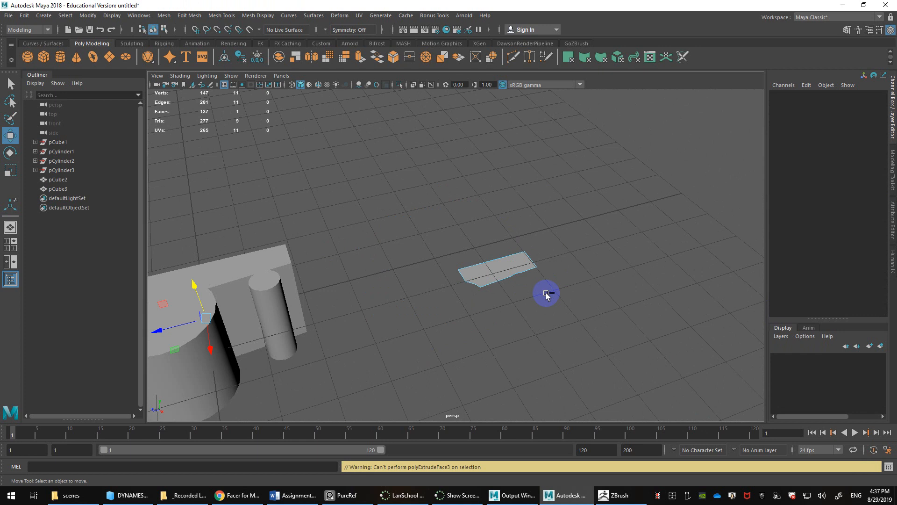
{"action": "key", "text": "ctrl+z"}
Step: Duplicate the extruded mesh and try deleting its top face, then undo back to the earlier face selection
{"action": "right_click_drag", "start_coordinate": [510, 214], "coordinate": [544, 197]}
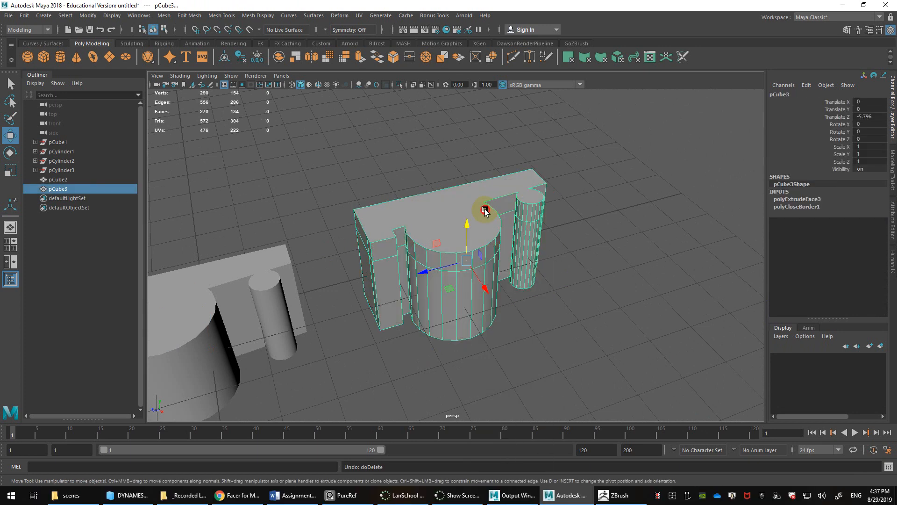
{"action": "left_click", "coordinate": [485, 210]}
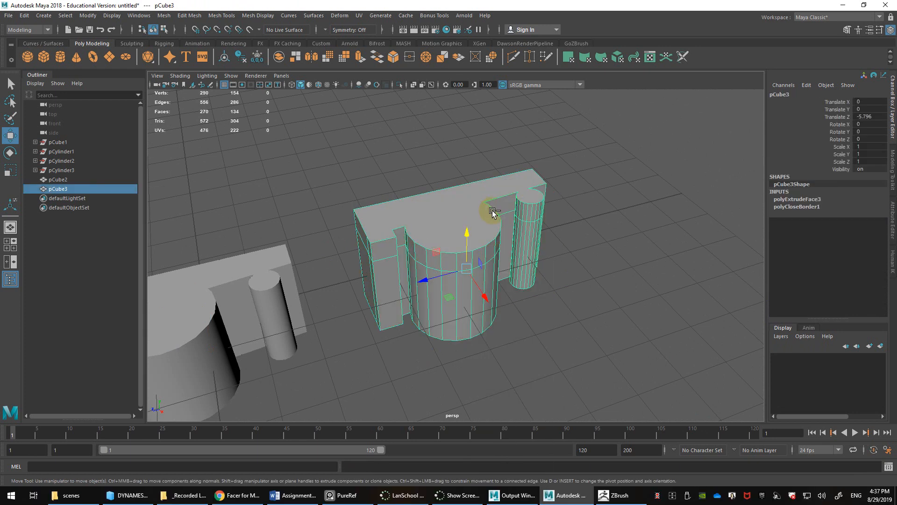
{"action": "key", "text": "ctrl+d"}
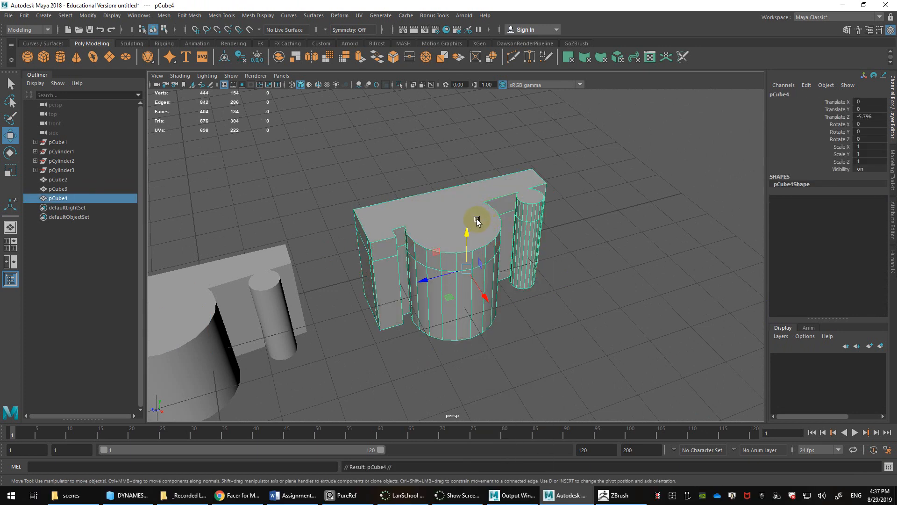
{"action": "right_click_drag", "start_coordinate": [477, 218], "coordinate": [468, 238]}
{"action": "left_click", "coordinate": [482, 225]}
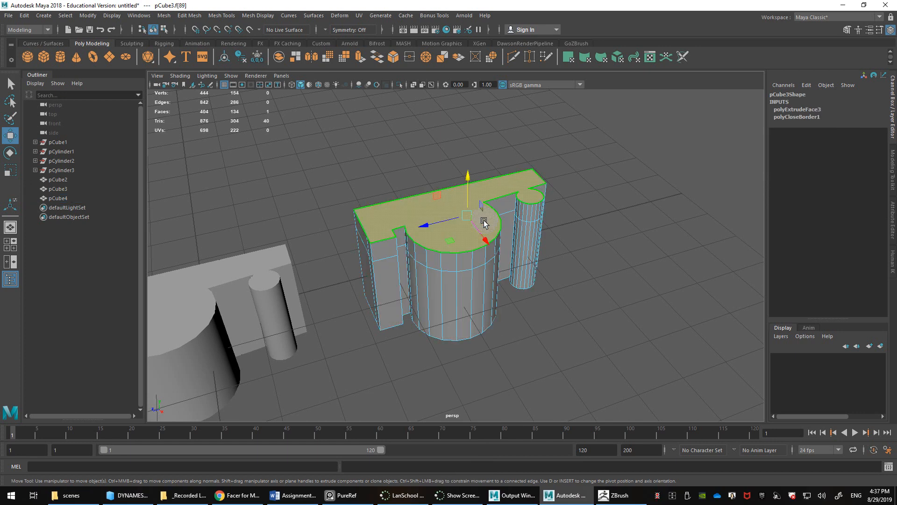
{"action": "key", "text": "Delete"}
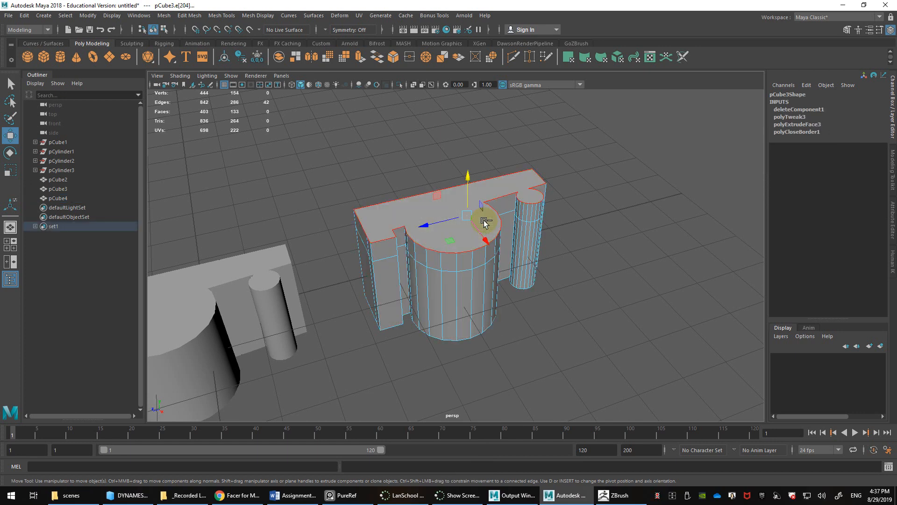
{"action": "key", "text": "ctrl+z"}
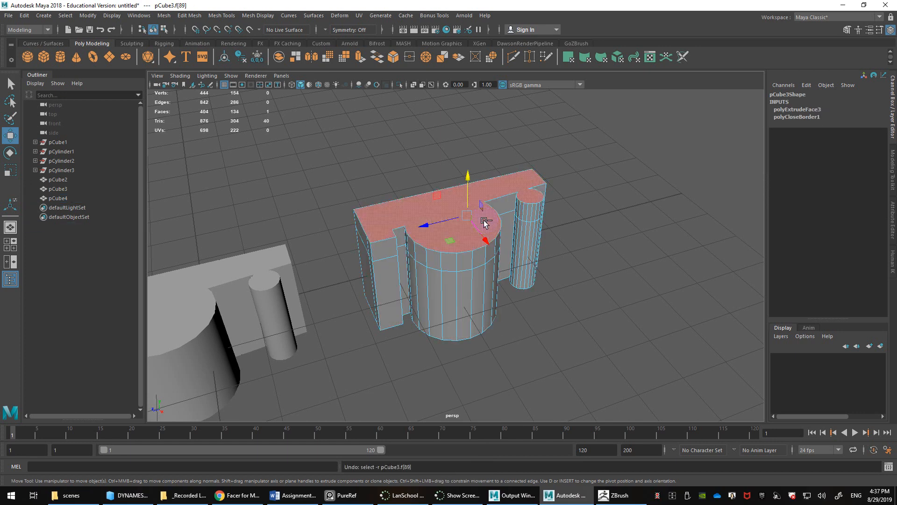
{"action": "key", "text": "ctrl+z"}
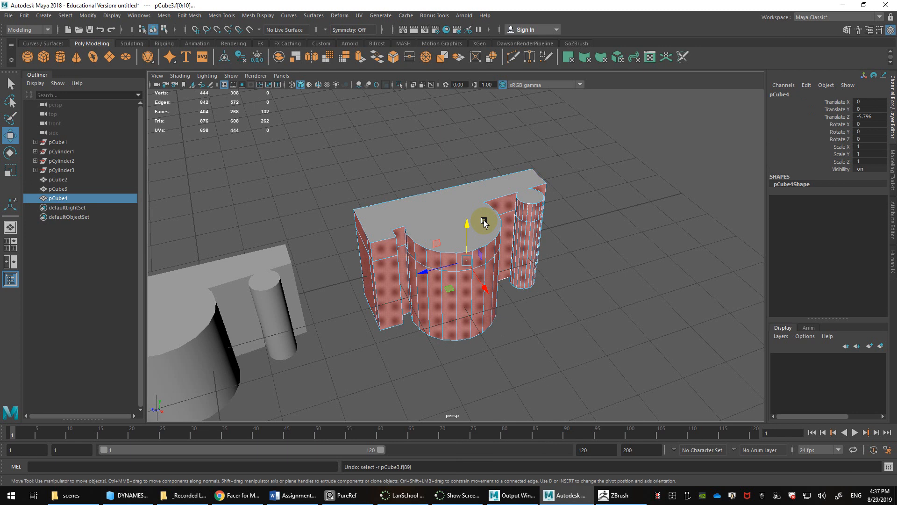
Step: Delete the side faces, the overlapping duplicate and the leftover bottom face, keeping only the flat top cap
{"action": "key", "text": "Delete"}
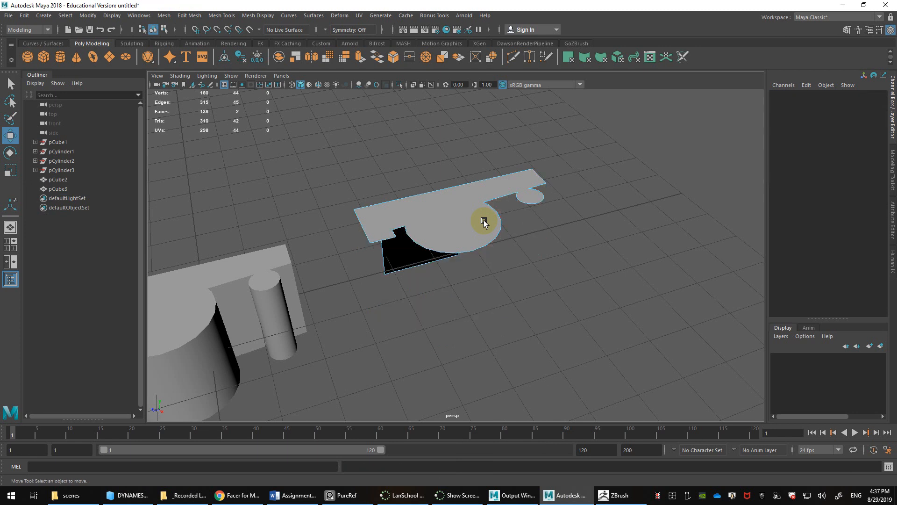
{"action": "left_click", "coordinate": [417, 255]}
{"action": "key", "text": "Delete"}
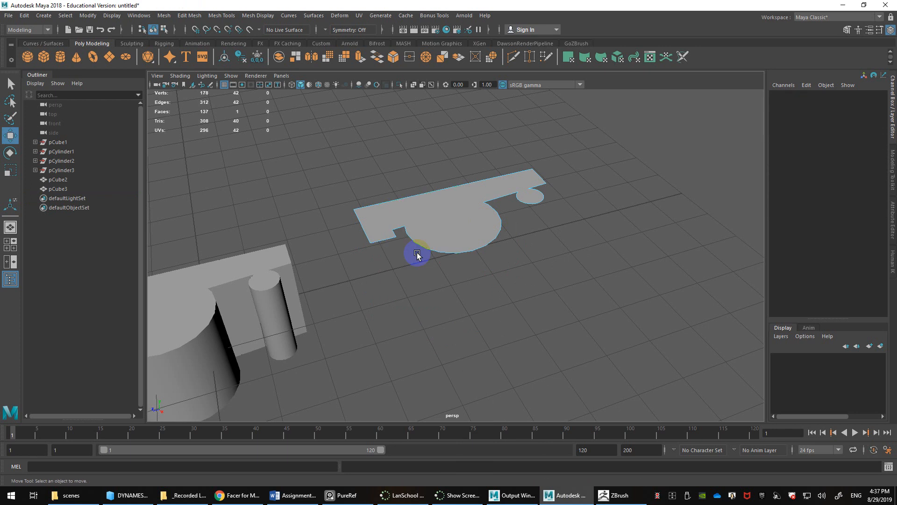
Step: Select the remaining flat cap face and lower it along Y toward the grid
{"action": "left_click", "coordinate": [465, 225]}
{"action": "left_click_drag", "start_coordinate": [465, 225], "coordinate": [381, 245], "text": "alt"}
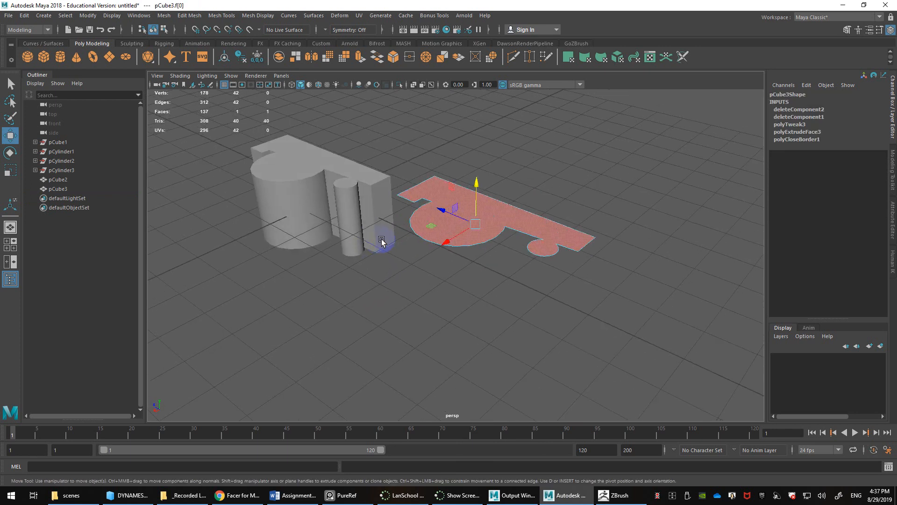
{"action": "left_click_drag", "start_coordinate": [477, 199], "coordinate": [499, 275]}
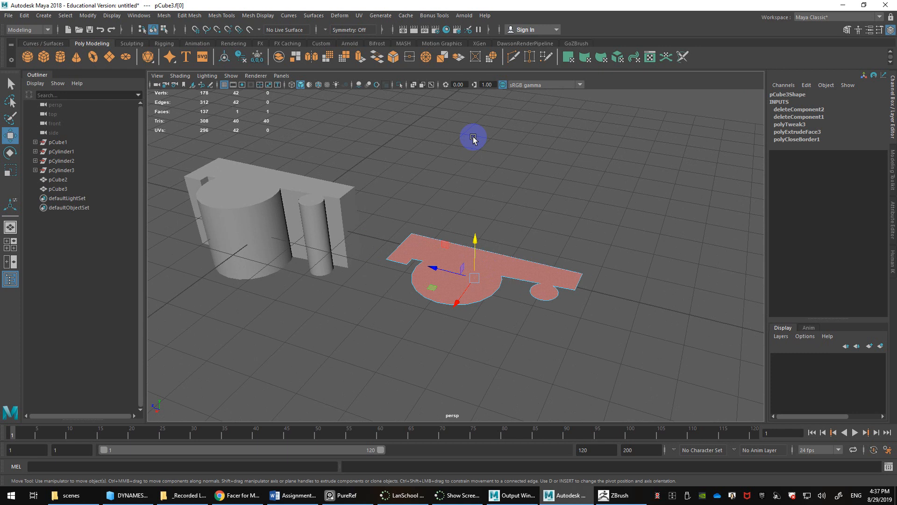
Step: Mirror the flat cap mesh across the world Z axis in the negative direction with an offset of -13.898
{"action": "right_click_drag", "start_coordinate": [748, 276], "coordinate": [543, 273], "text": "alt"}
{"action": "left_click_drag", "start_coordinate": [543, 272], "coordinate": [531, 273], "text": "alt"}
{"action": "right_click_drag", "start_coordinate": [531, 273], "coordinate": [507, 218], "text": "alt"}
{"action": "scroll", "coordinate": [475, 260], "scroll_direction": "down", "scroll_amount": 3}
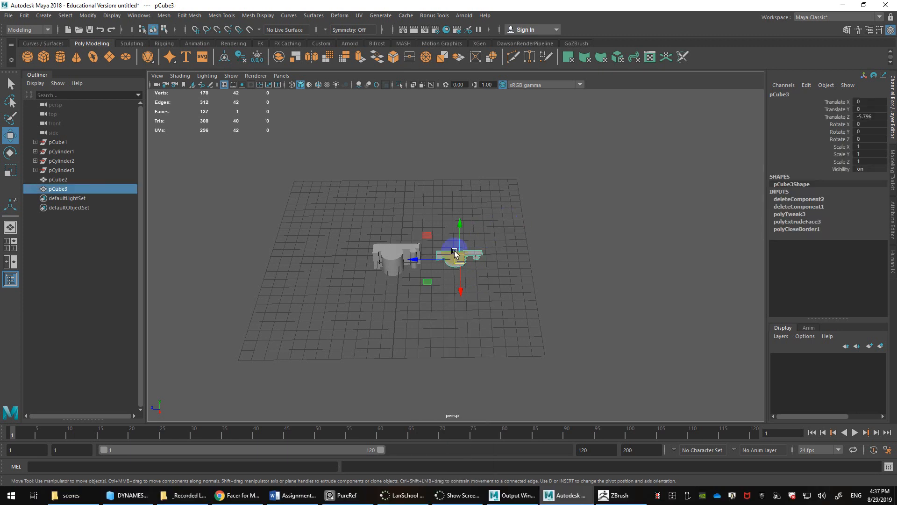
{"action": "left_click", "coordinate": [164, 16]}
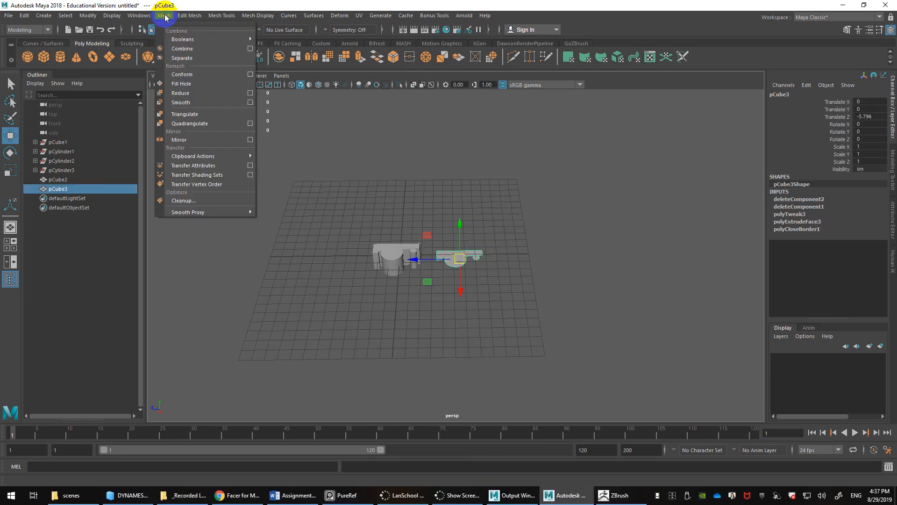
{"action": "left_click", "coordinate": [178, 140]}
{"action": "left_click_drag", "start_coordinate": [411, 273], "coordinate": [468, 316], "text": "alt"}
{"action": "left_click_drag", "start_coordinate": [524, 331], "coordinate": [542, 353]}
{"action": "left_click_drag", "start_coordinate": [431, 322], "coordinate": [413, 231]}
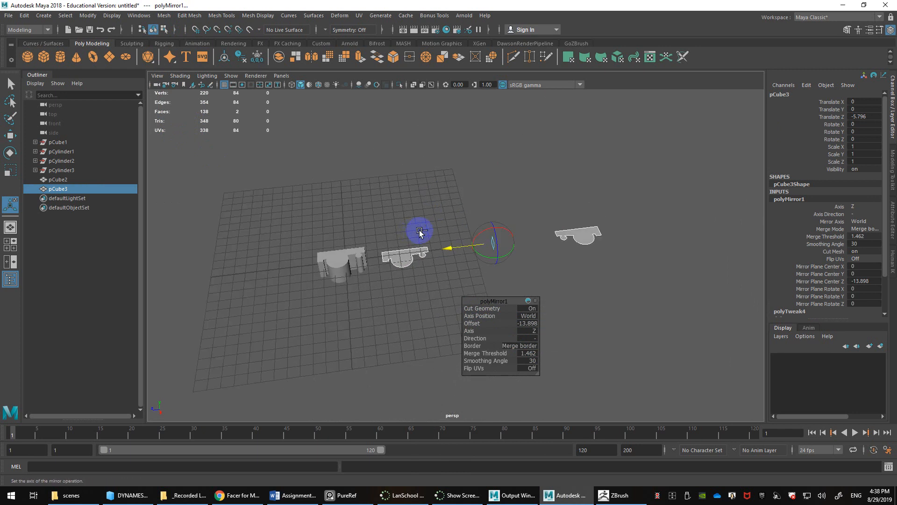
Step: Duplicate the mirrored cap mesh and select both flat faces of the copy
{"action": "key", "text": "ctrl+d"}
{"action": "left_click_drag", "start_coordinate": [501, 250], "coordinate": [516, 257], "text": "alt"}
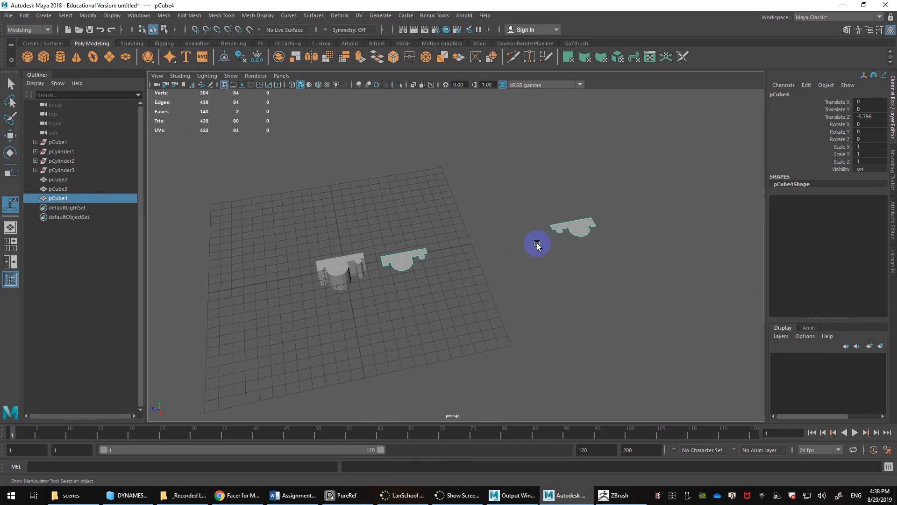
{"action": "right_click_drag", "start_coordinate": [559, 242], "coordinate": [566, 249]}
{"action": "key", "text": "q"}
{"action": "left_click", "coordinate": [387, 260]}
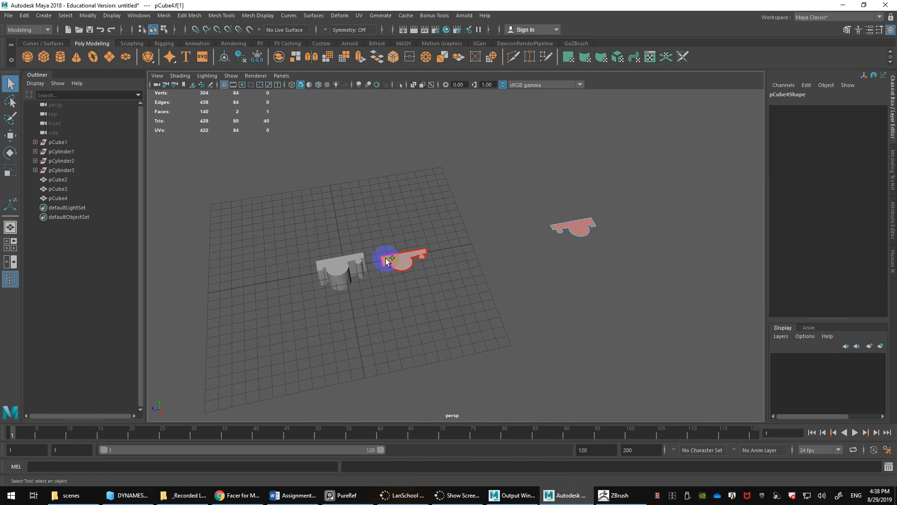
{"action": "left_click", "coordinate": [403, 256], "text": "shift"}
Step: Try to bridge the two flat cap faces using Smooth path + curve with 6 divisions, and close the bridge options
{"action": "right_click_drag", "start_coordinate": [402, 256], "coordinate": [439, 386], "text": "shift"}
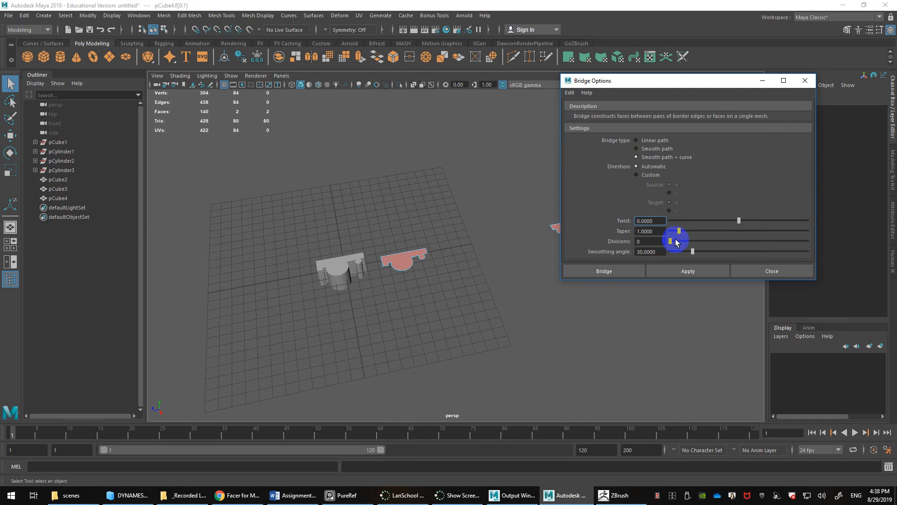
{"action": "left_click_drag", "start_coordinate": [673, 242], "coordinate": [703, 242]}
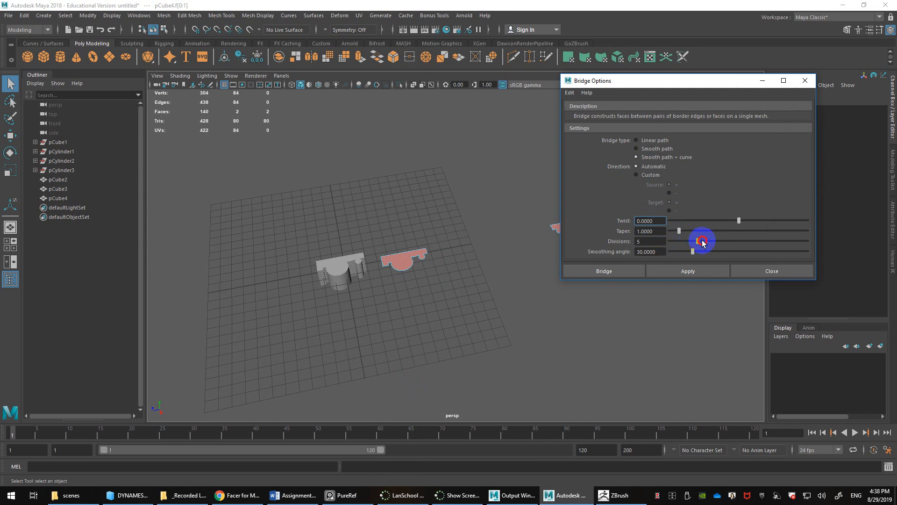
{"action": "left_click", "coordinate": [686, 273]}
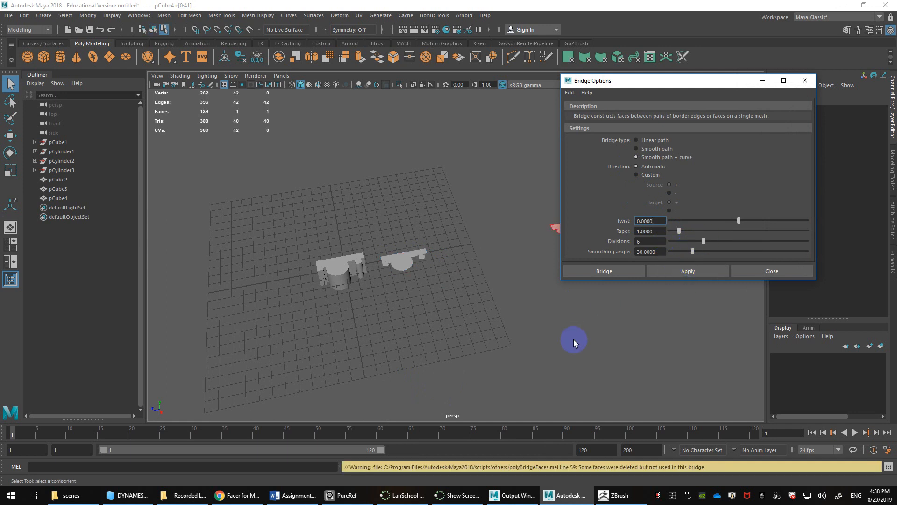
{"action": "left_click_drag", "start_coordinate": [570, 341], "coordinate": [461, 352]}
{"action": "left_click", "coordinate": [673, 273]}
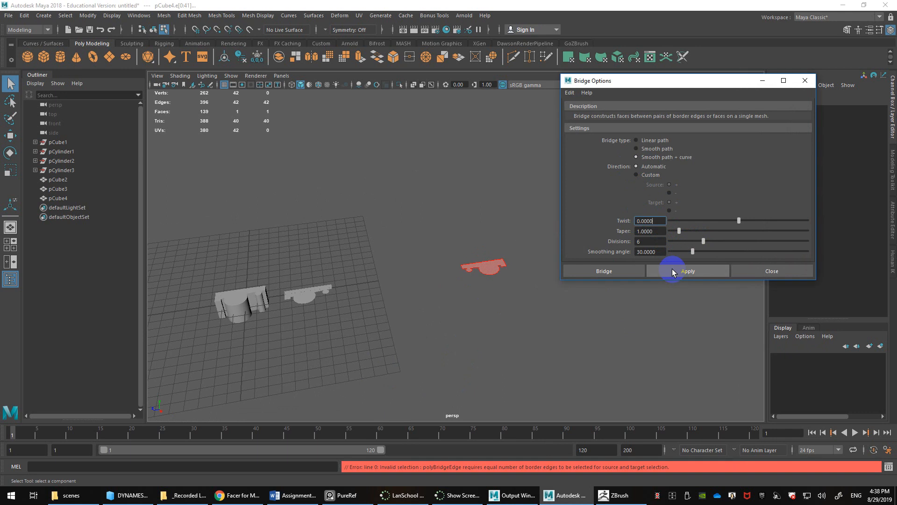
{"action": "left_click", "coordinate": [757, 271]}
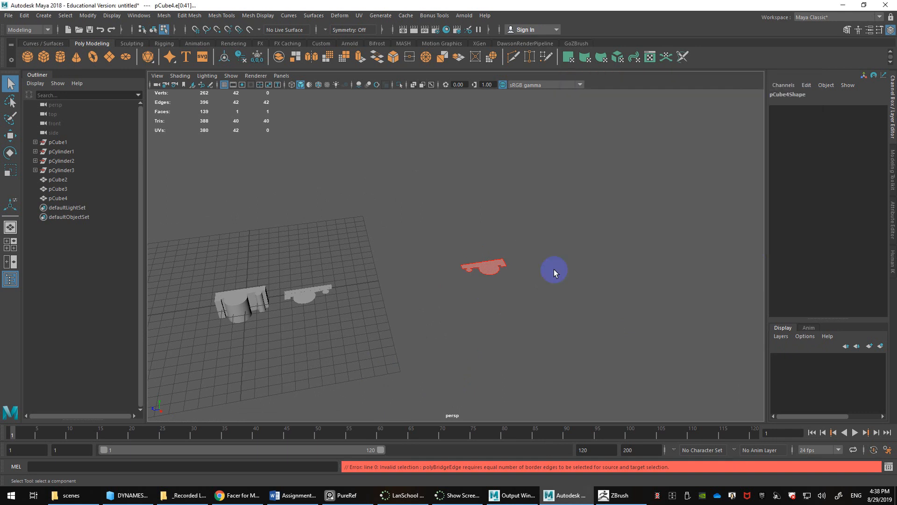
Step: Try to bridge the near and far cap faces across the two overlapping meshes using a linear path with 6 divisions
{"action": "left_click_drag", "start_coordinate": [554, 270], "coordinate": [376, 280], "text": "alt"}
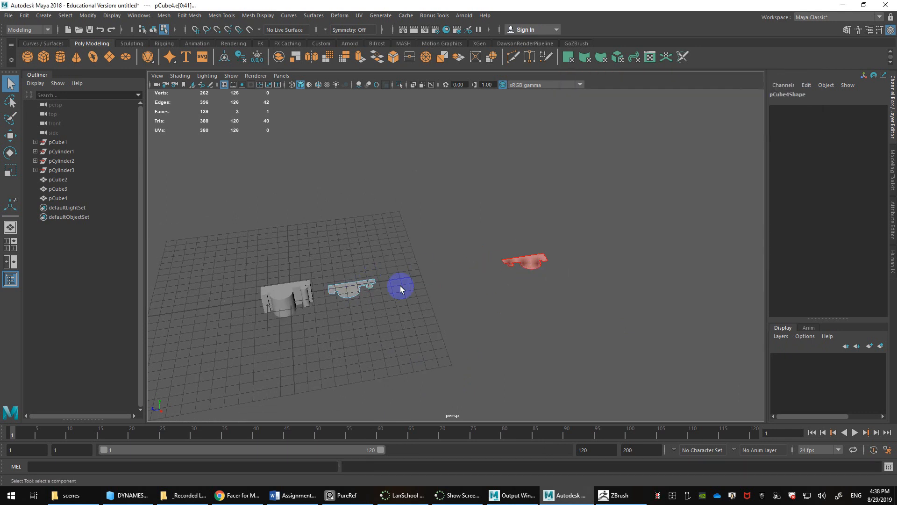
{"action": "left_click", "coordinate": [352, 289]}
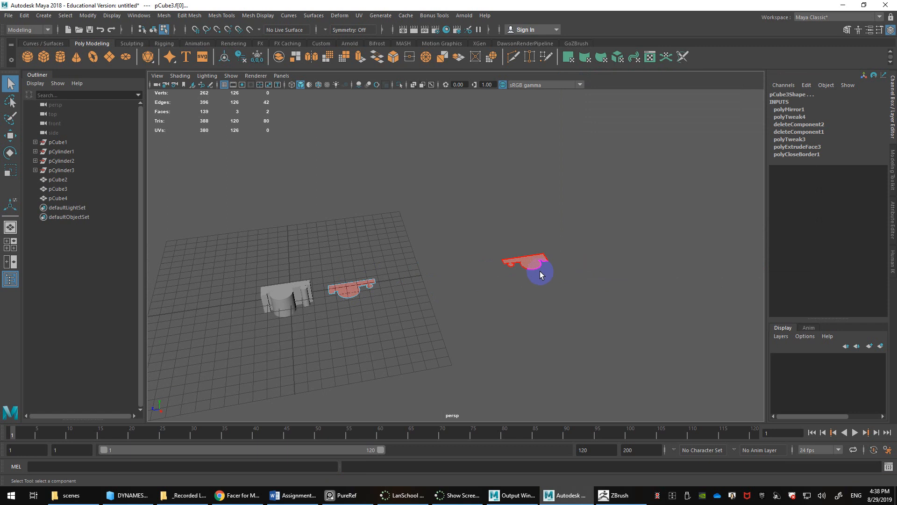
{"action": "right_click_drag", "start_coordinate": [526, 262], "coordinate": [563, 391], "text": "shift"}
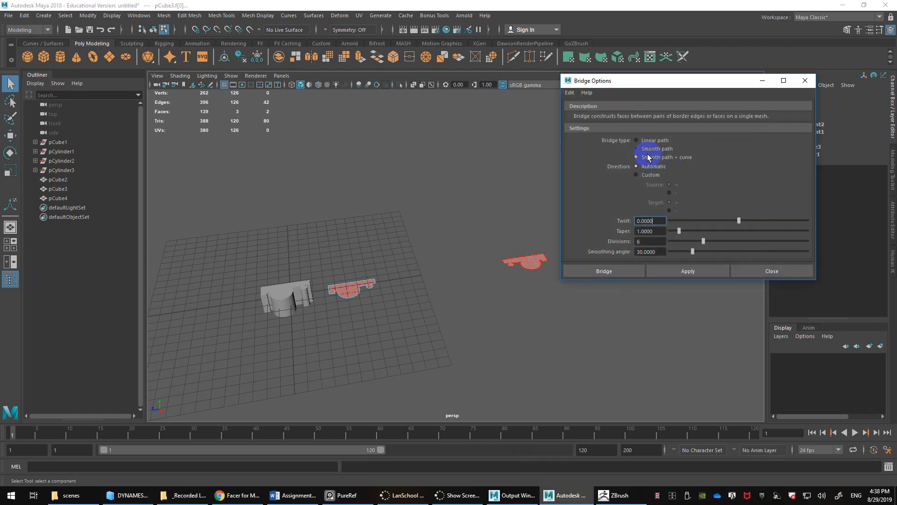
{"action": "left_click", "coordinate": [648, 142]}
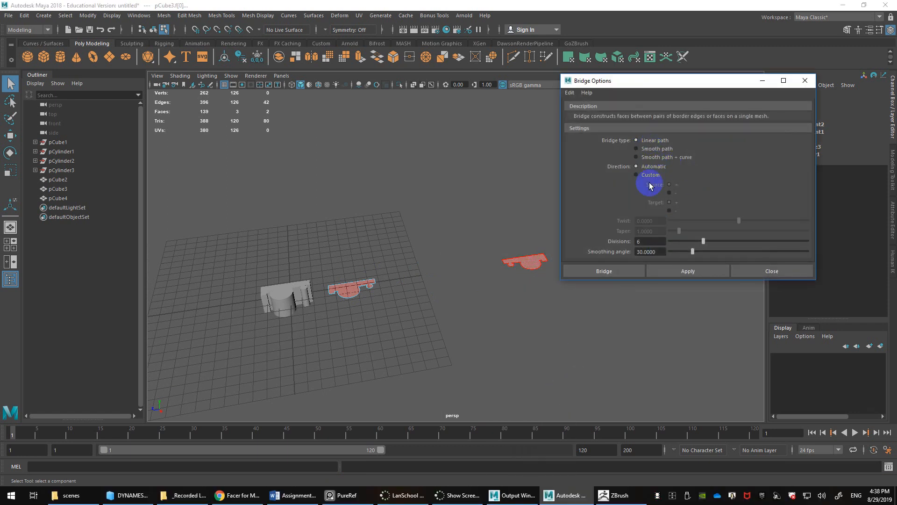
{"action": "left_click", "coordinate": [693, 274]}
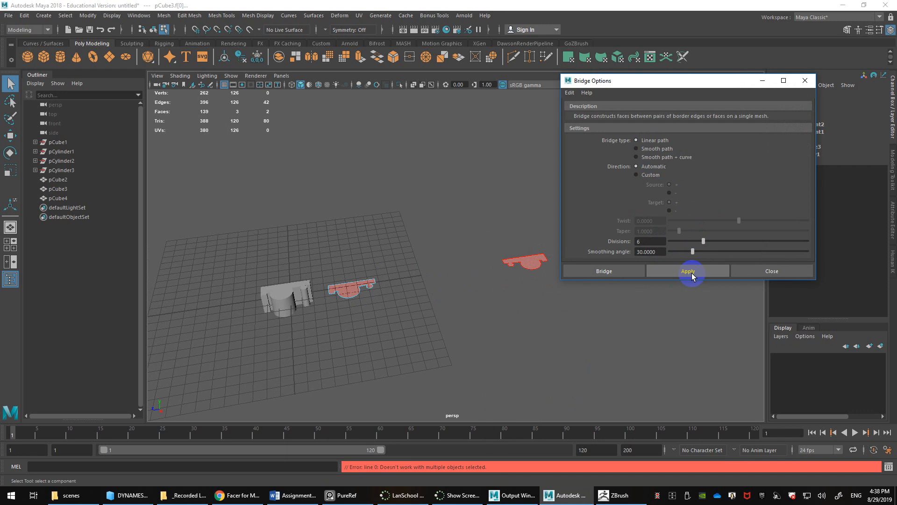
{"action": "left_click", "coordinate": [637, 149]}
{"action": "left_click", "coordinate": [772, 271]}
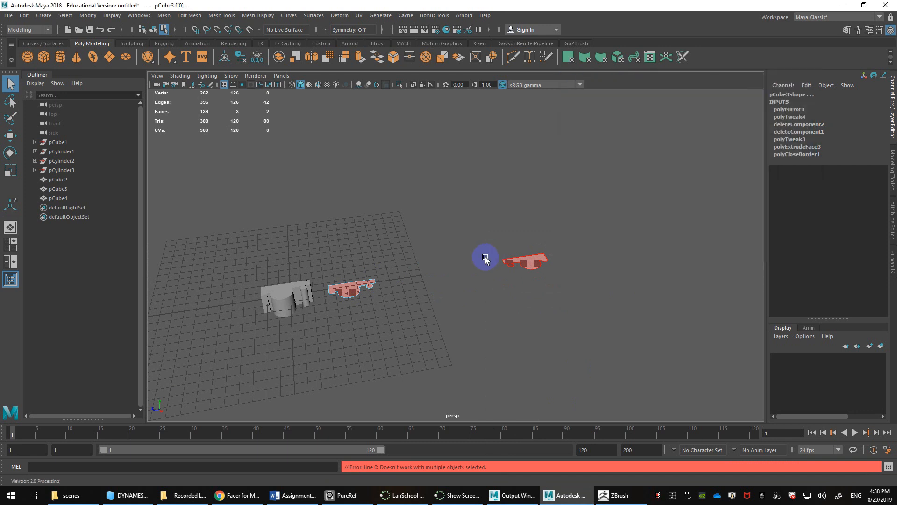
Step: Undo the curved bridge between the two blocks
{"action": "key", "text": "w"}
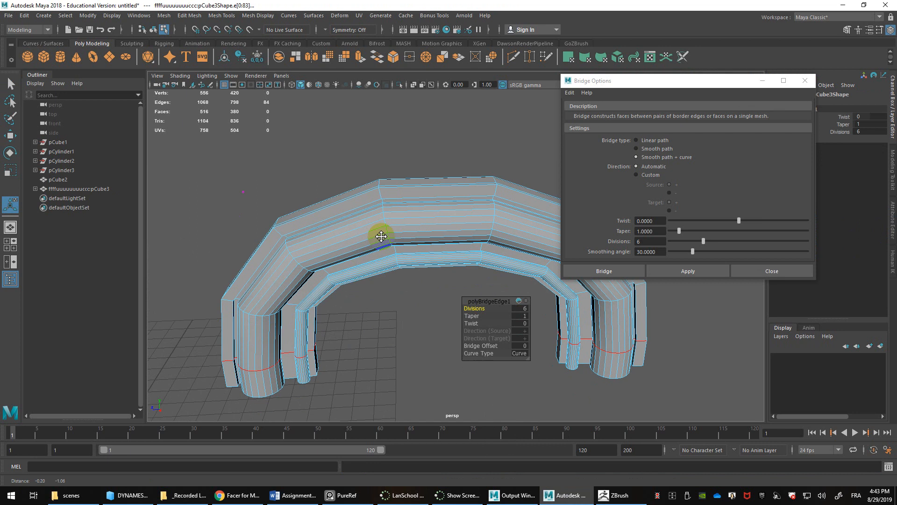
{"action": "key", "text": "ctrl+z"}
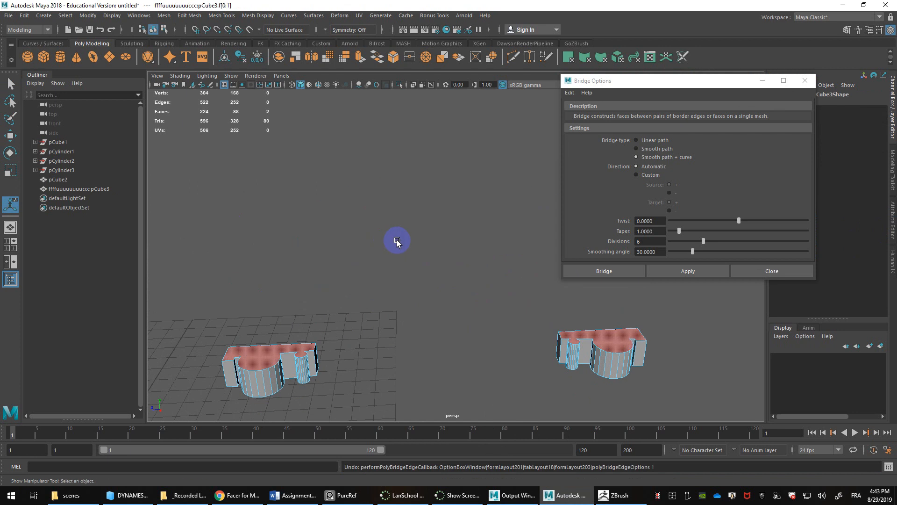
{"action": "left_click_drag", "start_coordinate": [397, 242], "coordinate": [395, 267], "text": "alt"}
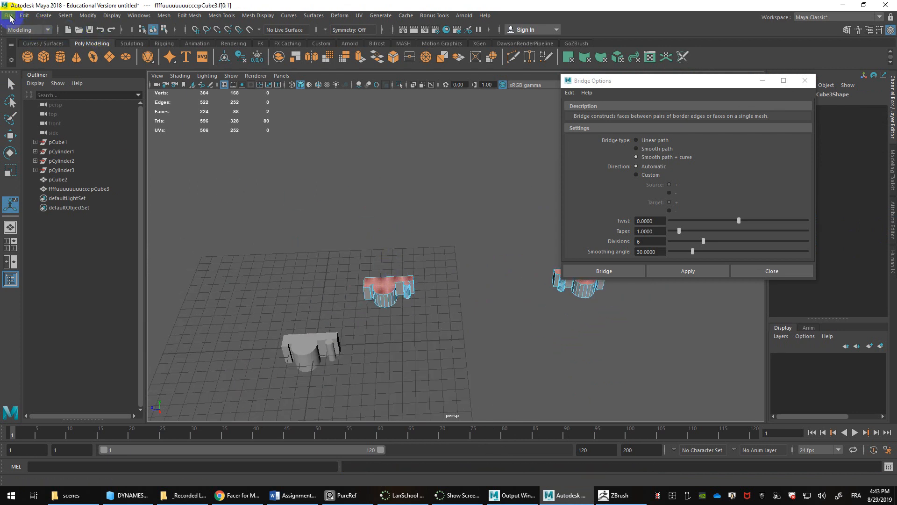
Step: Select the whole two-block mesh, export it as an OBJ to D:\ replacing ffffuuuuuuuuccc.obj, and close the bridge options
{"action": "right_click_drag", "start_coordinate": [384, 285], "coordinate": [432, 221]}
{"action": "left_click", "coordinate": [386, 295]}
{"action": "middle_click_drag", "start_coordinate": [492, 296], "coordinate": [358, 313], "text": "alt"}
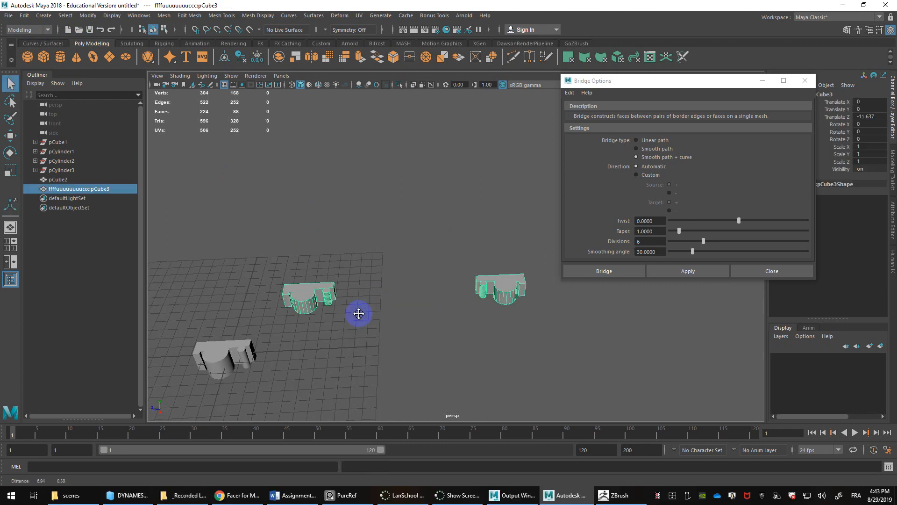
{"action": "left_click", "coordinate": [9, 16]}
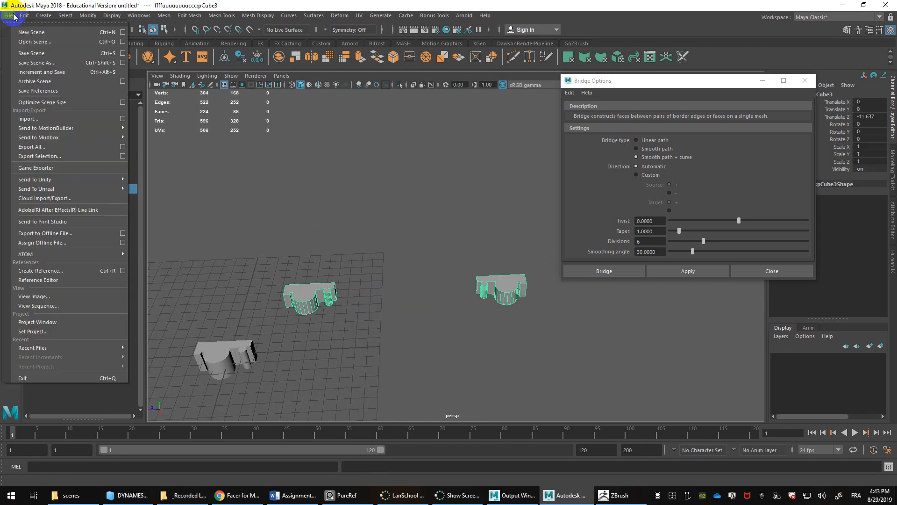
{"action": "left_click", "coordinate": [37, 156]}
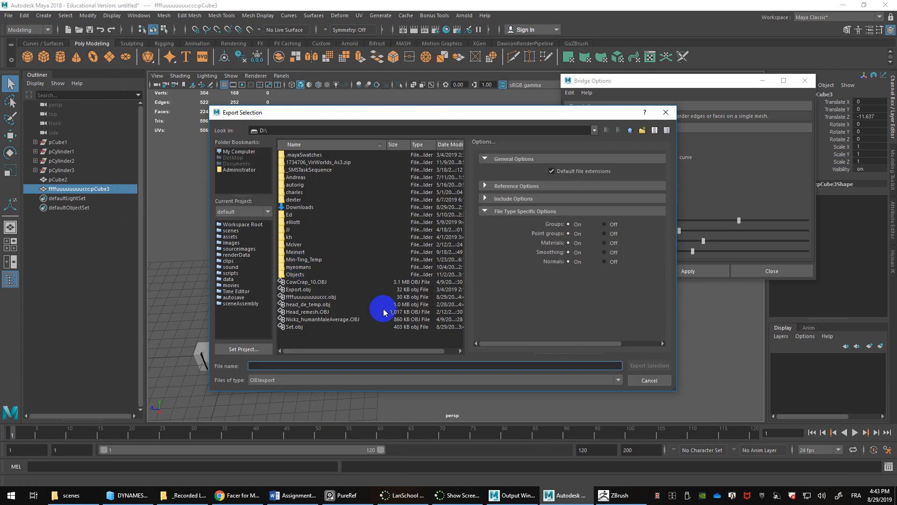
{"action": "left_click", "coordinate": [316, 297]}
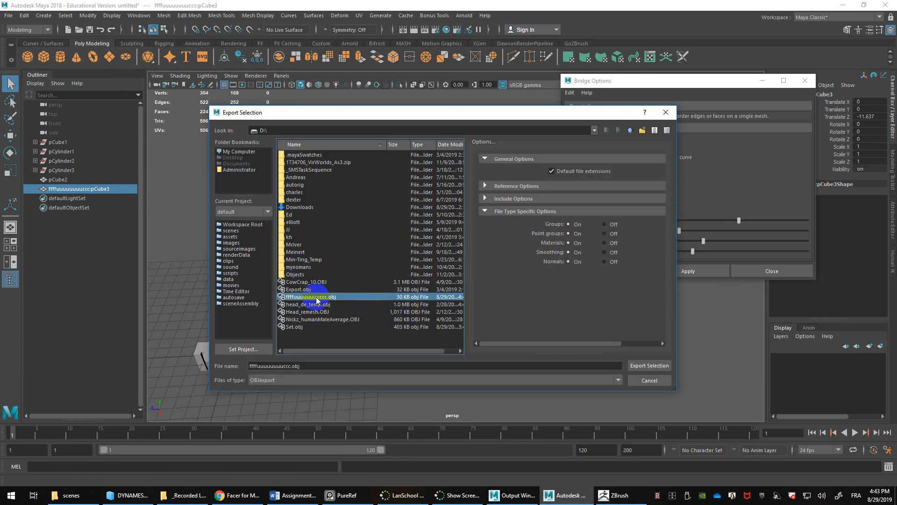
{"action": "double_click", "coordinate": [316, 298]}
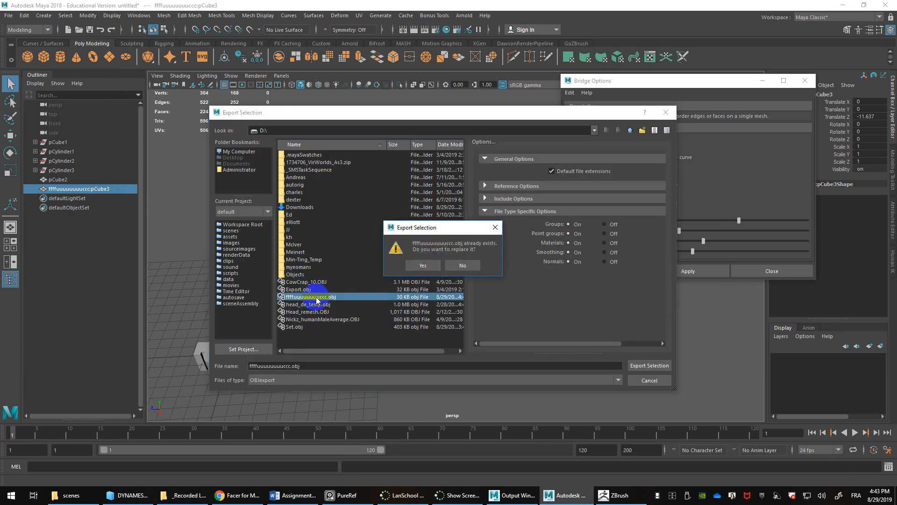
{"action": "left_click", "coordinate": [419, 267]}
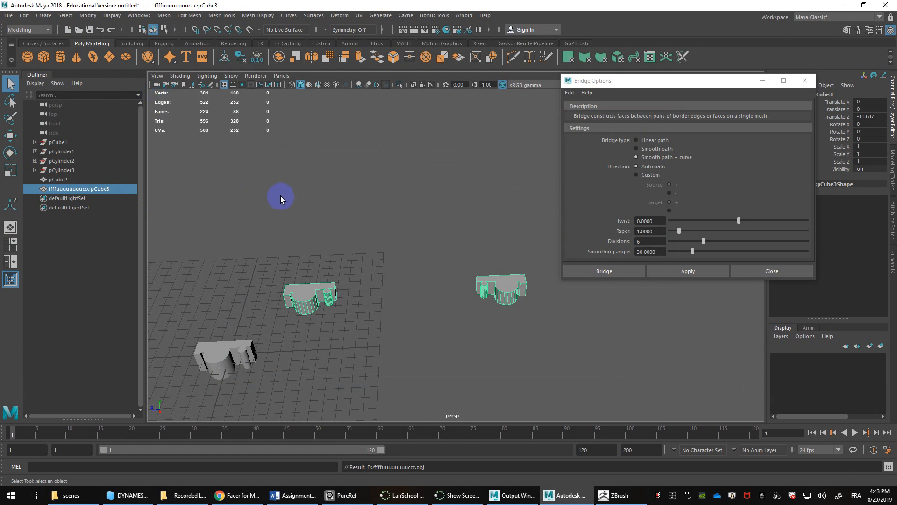
{"action": "left_click", "coordinate": [761, 267]}
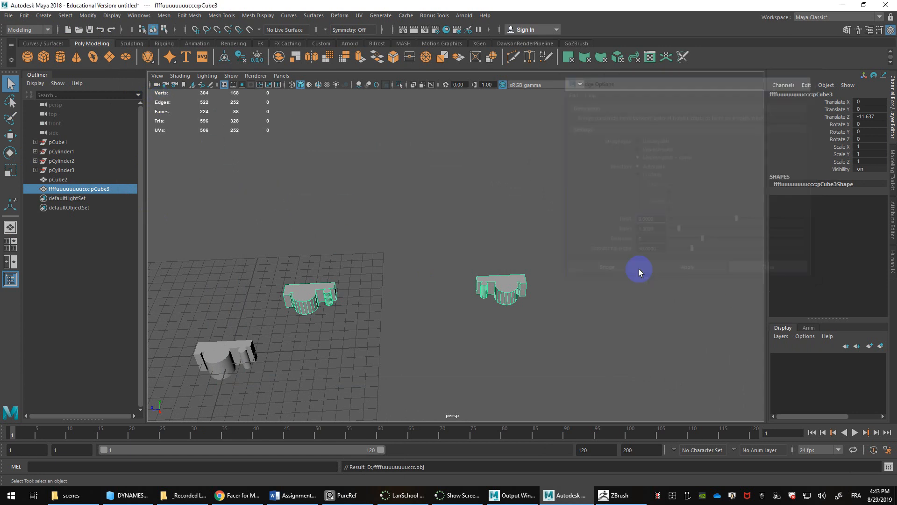
Step: Select the top faces of both mirrored blocks and open the Bridge options
{"action": "right_click_drag", "start_coordinate": [513, 268], "coordinate": [514, 277]}
{"action": "left_click", "coordinate": [513, 279]}
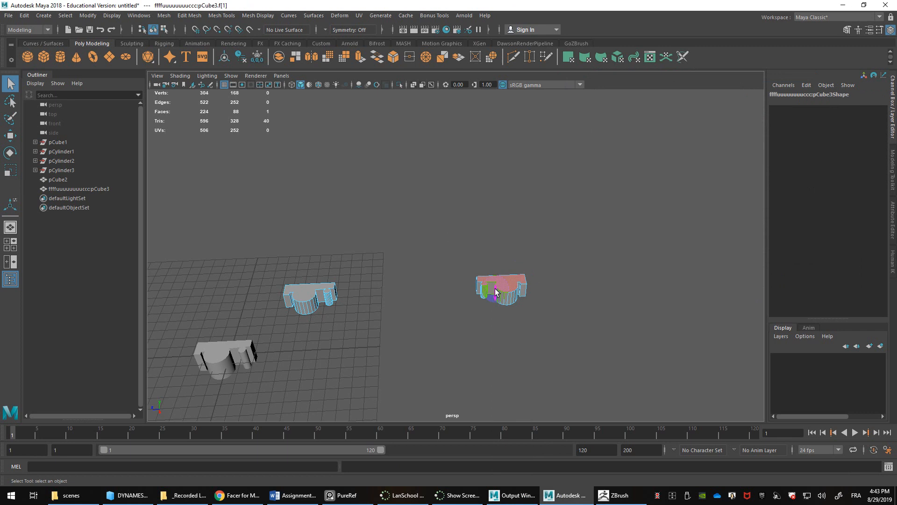
{"action": "left_click", "coordinate": [300, 292], "text": "shift"}
{"action": "right_click_drag", "start_coordinate": [301, 272], "coordinate": [337, 402], "text": "shift"}
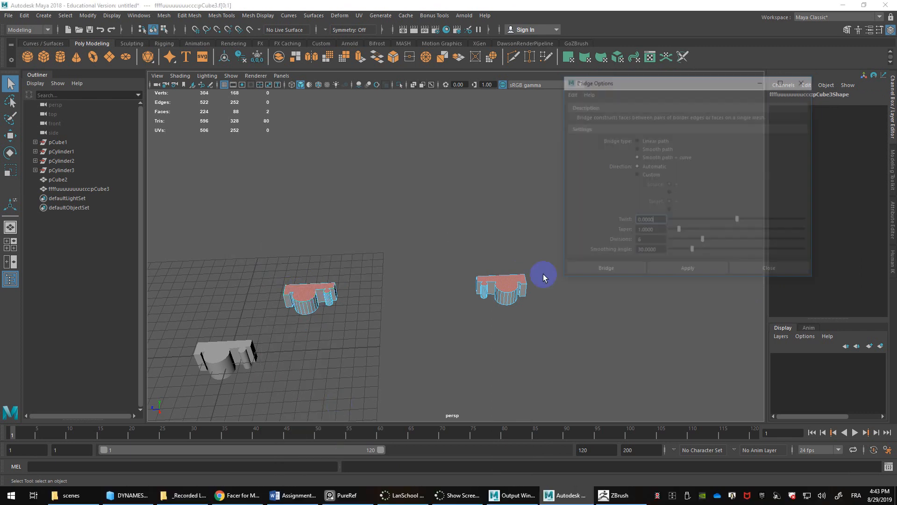
Step: Try a linear-path bridge with 6 divisions between the two top faces, and undo it
{"action": "left_click", "coordinate": [653, 141]}
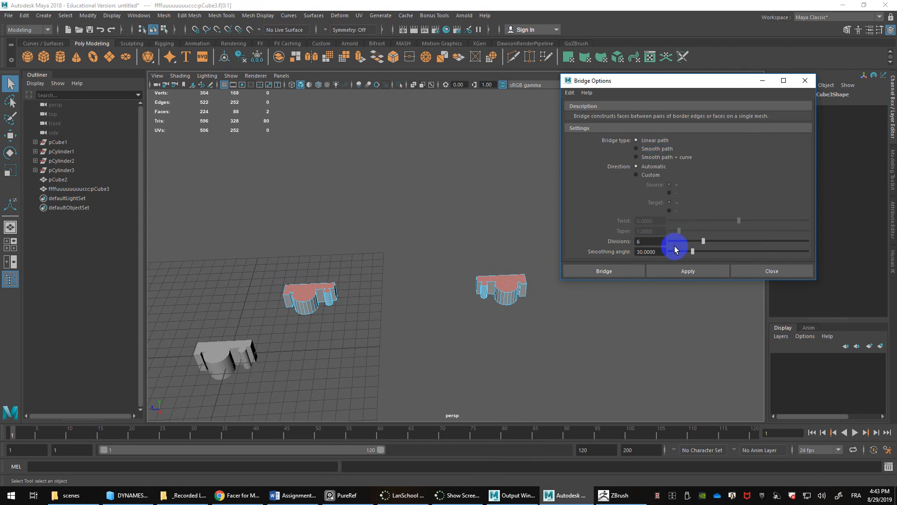
{"action": "left_click", "coordinate": [664, 271]}
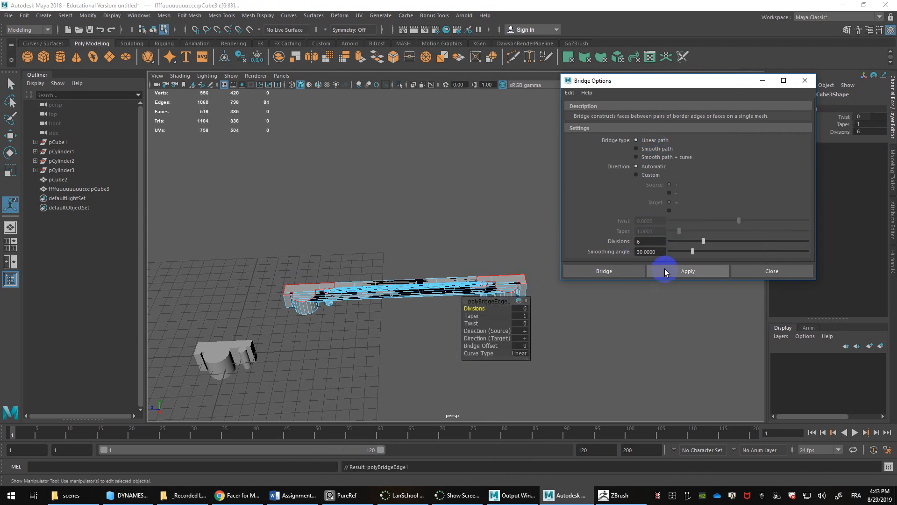
{"action": "key", "text": "ctrl+z"}
Step: Try a Smooth path bridge with 6 divisions between the two top faces, inspect the arch, and undo it
{"action": "left_click", "coordinate": [653, 149]}
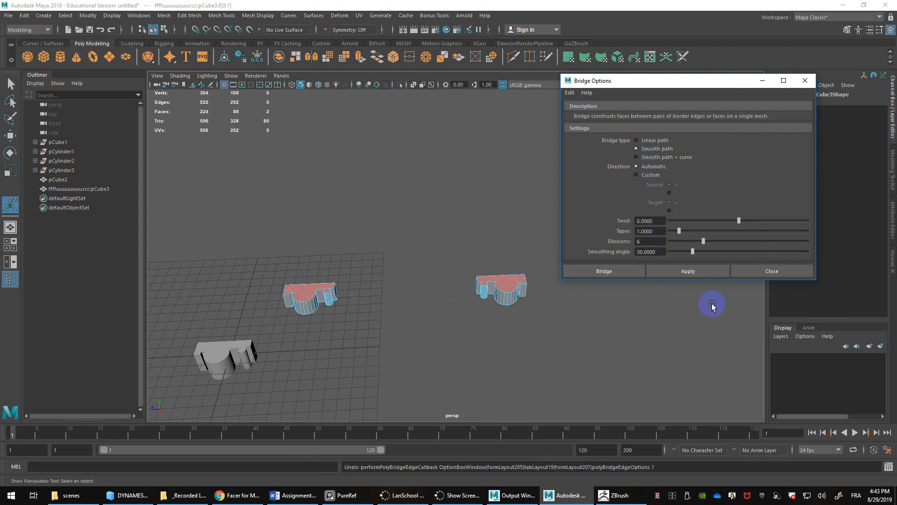
{"action": "left_click", "coordinate": [687, 270]}
{"action": "left_click_drag", "start_coordinate": [537, 320], "coordinate": [364, 237], "text": "alt"}
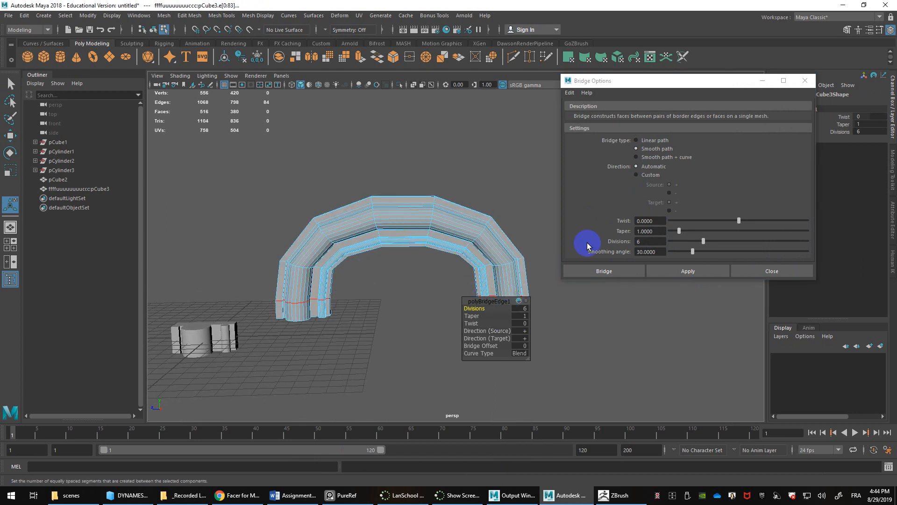
{"action": "key", "text": "ctrl+z"}
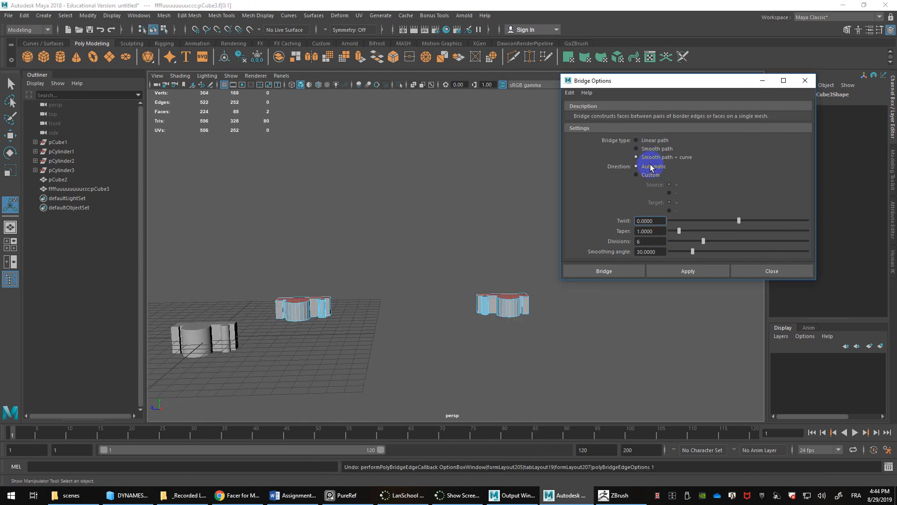
Step: Bridge the two top faces using Smooth path + curve, increase the bridge's divisions to 44, and close the options
{"action": "left_click", "coordinate": [687, 271]}
{"action": "middle_click_drag", "start_coordinate": [593, 304], "coordinate": [570, 320], "text": "alt"}
{"action": "scroll", "coordinate": [570, 364], "scroll_direction": "up", "scroll_amount": 3}
{"action": "scroll", "coordinate": [571, 348], "scroll_direction": "down", "scroll_amount": 1}
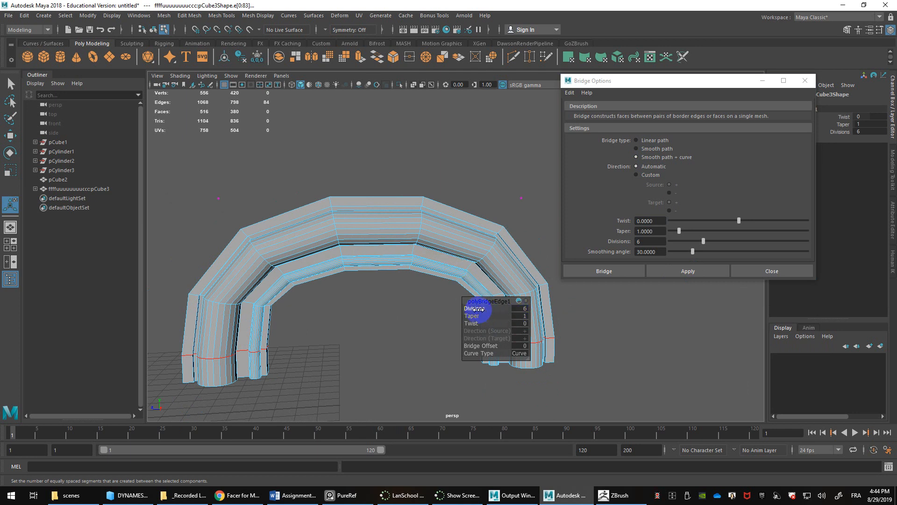
{"action": "left_click_drag", "start_coordinate": [479, 309], "coordinate": [655, 326]}
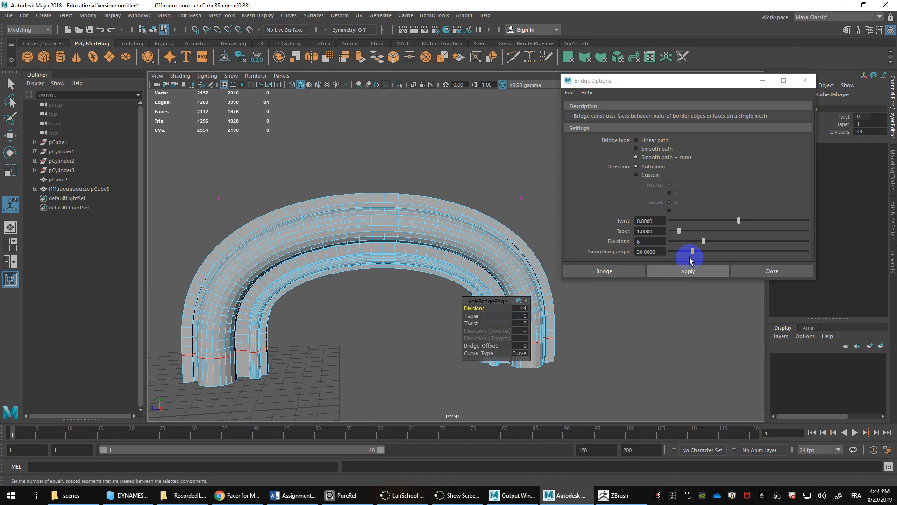
{"action": "left_click", "coordinate": [748, 271]}
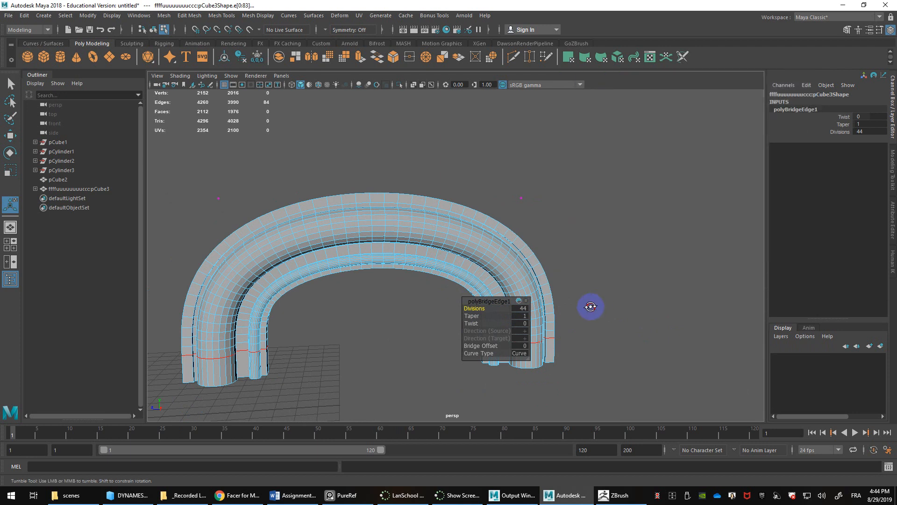
Step: Select the bridge curve's two upper control points and move them up along Y to make the arch taller
{"action": "left_click_drag", "start_coordinate": [537, 190], "coordinate": [511, 204]}
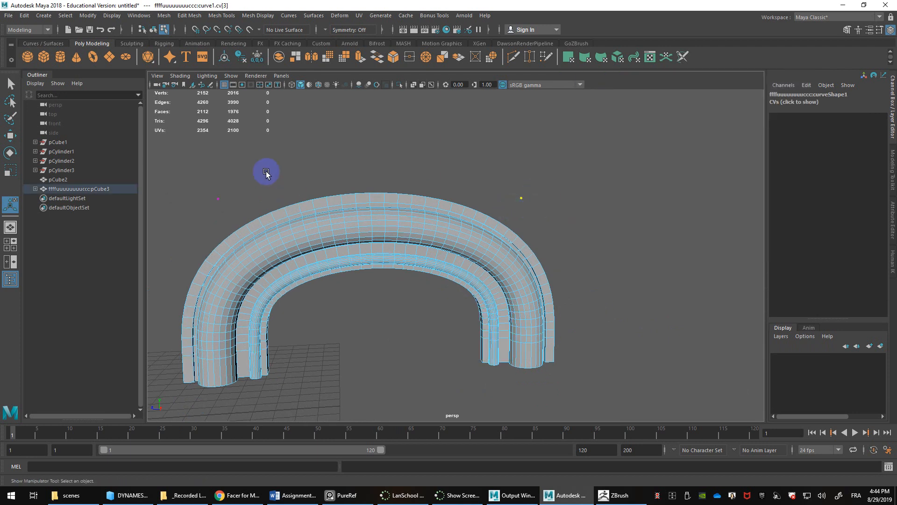
{"action": "left_click_drag", "start_coordinate": [242, 171], "coordinate": [201, 215], "text": "shift"}
{"action": "scroll", "coordinate": [347, 204], "scroll_direction": "down", "scroll_amount": 2}
{"action": "key", "text": "w"}
{"action": "left_click_drag", "start_coordinate": [379, 200], "coordinate": [402, 126]}
{"action": "left_click_drag", "start_coordinate": [553, 306], "coordinate": [536, 333], "text": "alt"}
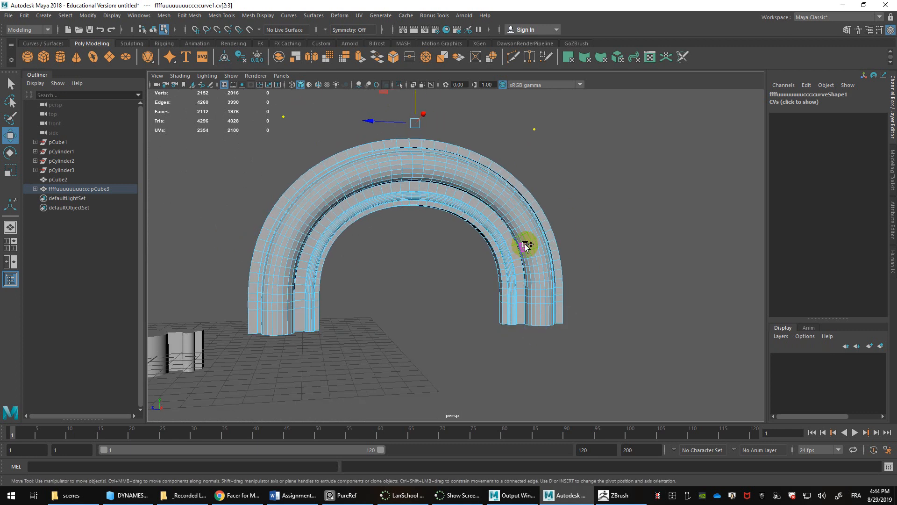
Step: Select the bridged arch in object mode and delete its construction history
{"action": "right_click_drag", "start_coordinate": [532, 236], "coordinate": [576, 210]}
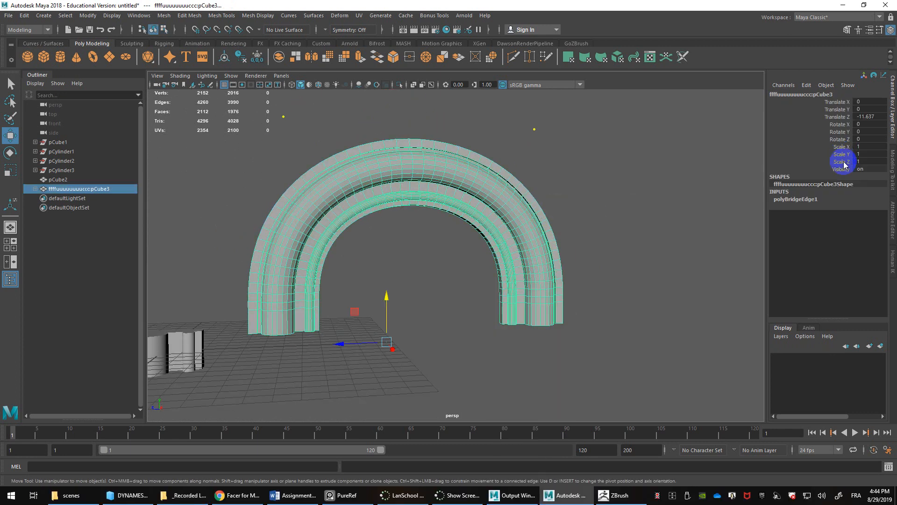
{"action": "left_click", "coordinate": [893, 180]}
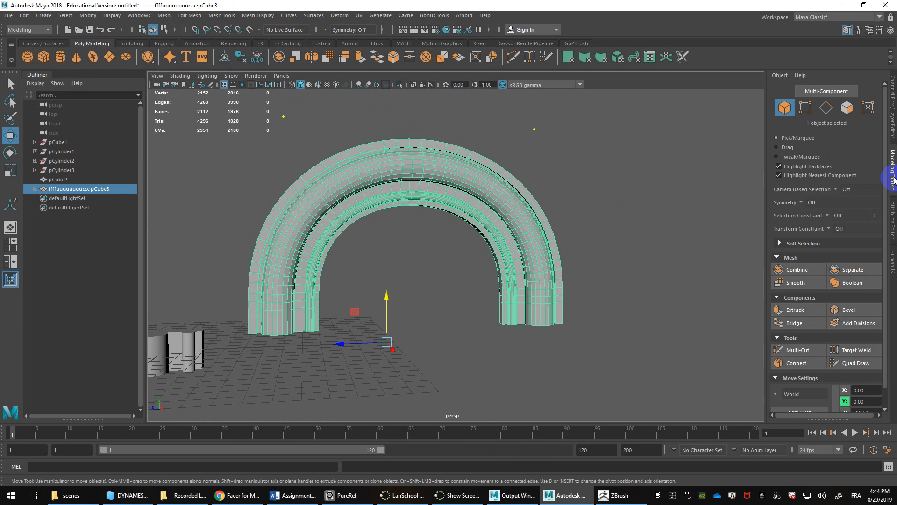
{"action": "left_click", "coordinate": [893, 213]}
{"action": "left_click", "coordinate": [892, 95]}
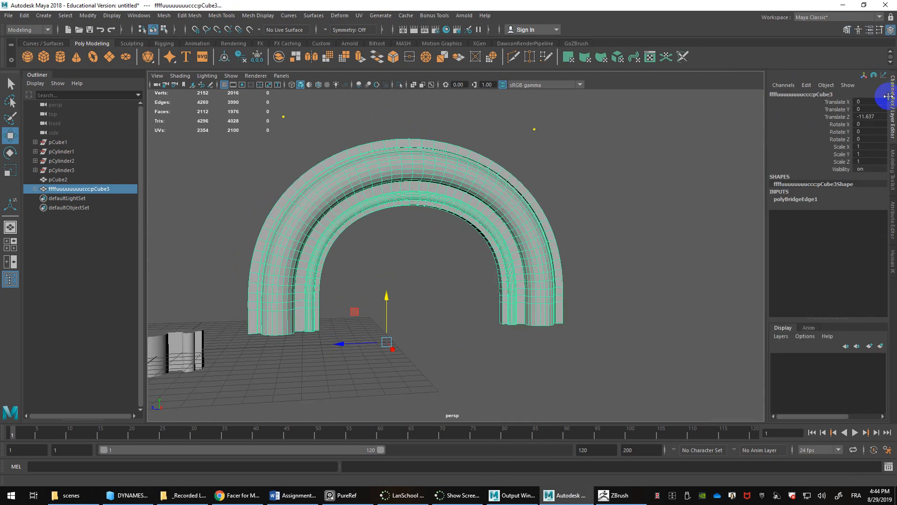
{"action": "key", "text": "alt+shift+d"}
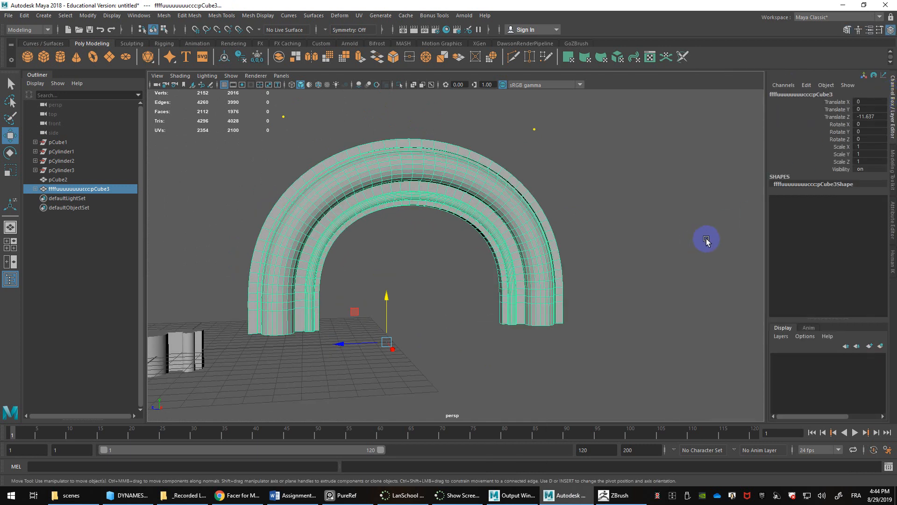
Step: Select the open border edge loops at the bottom of both arch legs
{"action": "middle_click_drag", "start_coordinate": [546, 229], "coordinate": [580, 194], "text": "alt"}
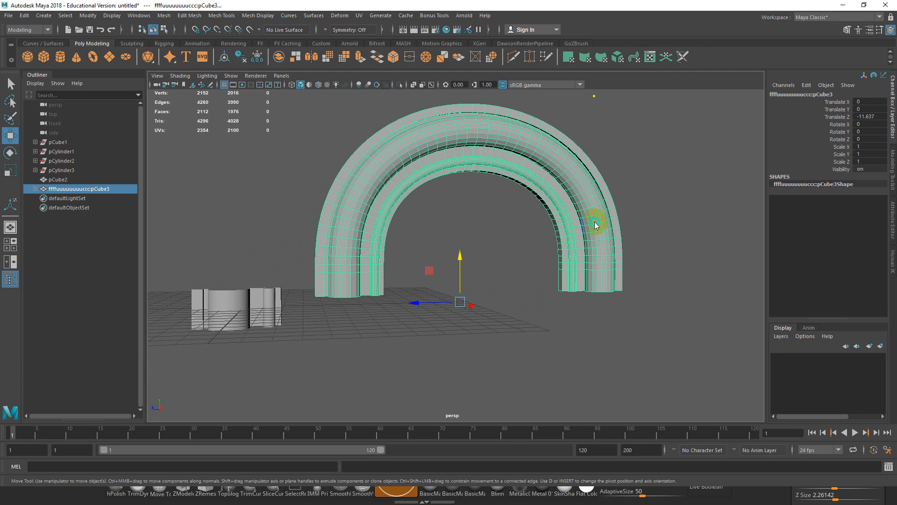
{"action": "right_click_drag", "start_coordinate": [595, 230], "coordinate": [599, 196]}
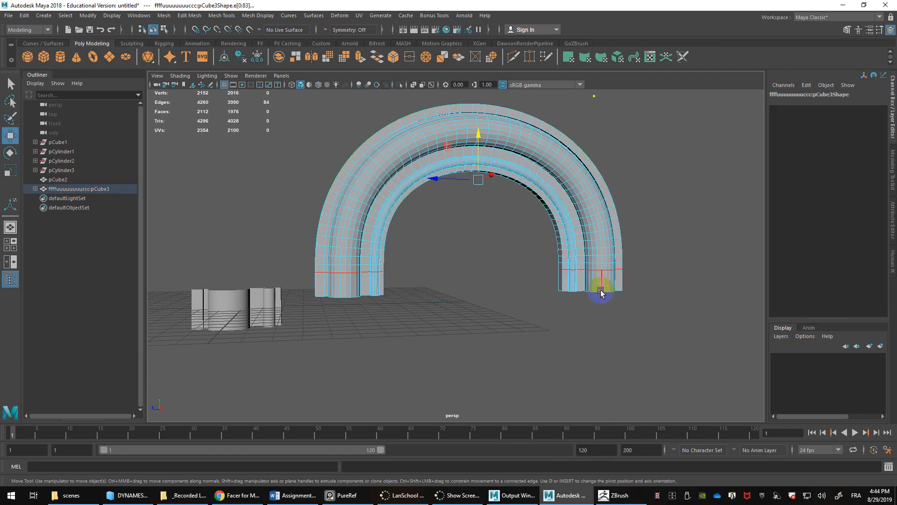
{"action": "double_click", "coordinate": [581, 291]}
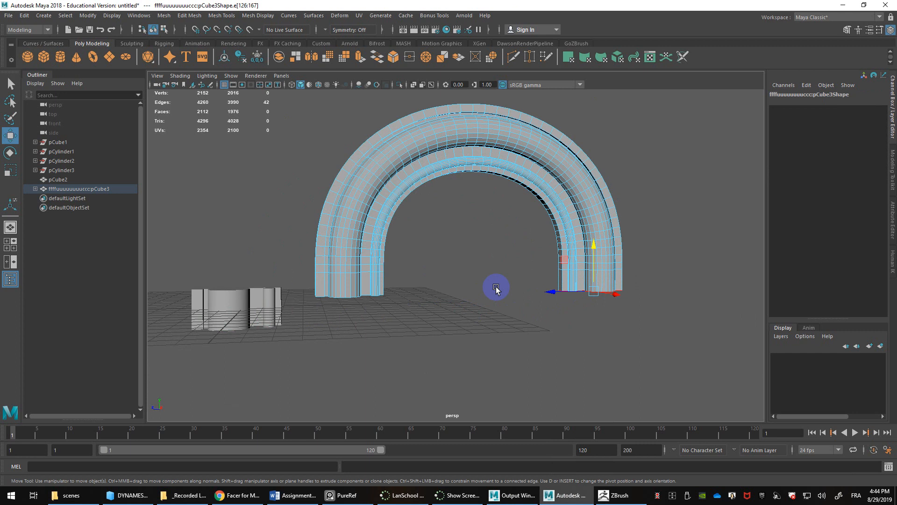
{"action": "left_click_drag", "start_coordinate": [491, 293], "coordinate": [379, 351], "text": "alt"}
{"action": "middle_click_drag", "start_coordinate": [378, 352], "coordinate": [336, 352], "text": "alt"}
{"action": "middle_click_drag", "start_coordinate": [490, 329], "coordinate": [475, 345], "text": "alt"}
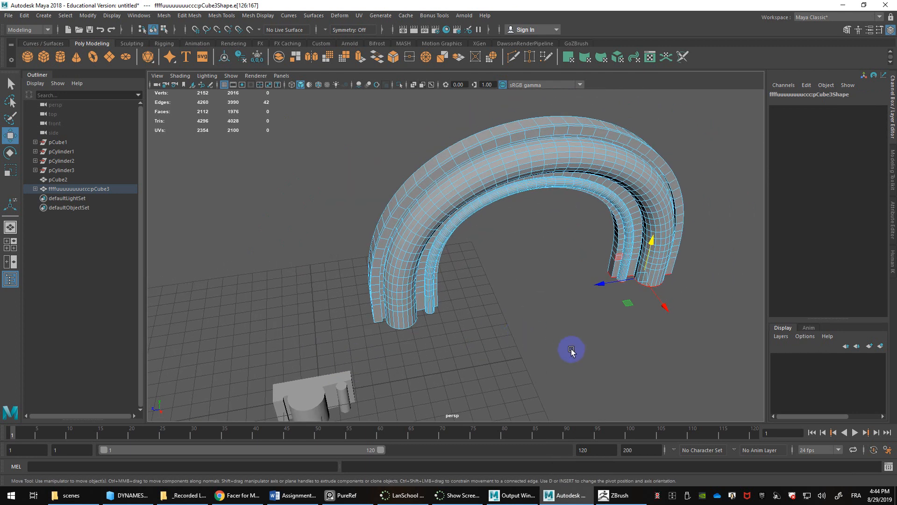
{"action": "left_click", "coordinate": [379, 326], "text": "shift"}
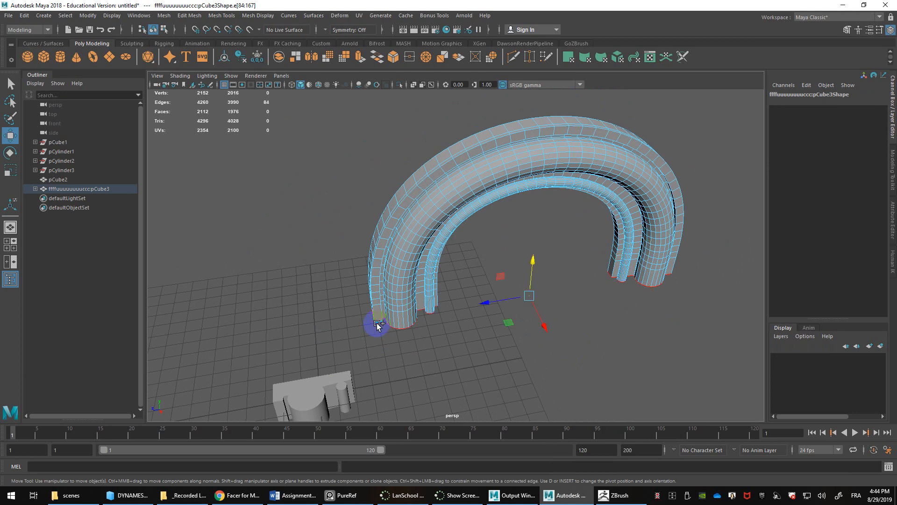
Step: Extrude both bottom border edge loops straight down along Y to lengthen the arch's legs
{"action": "left_click_drag", "start_coordinate": [537, 264], "coordinate": [544, 403]}
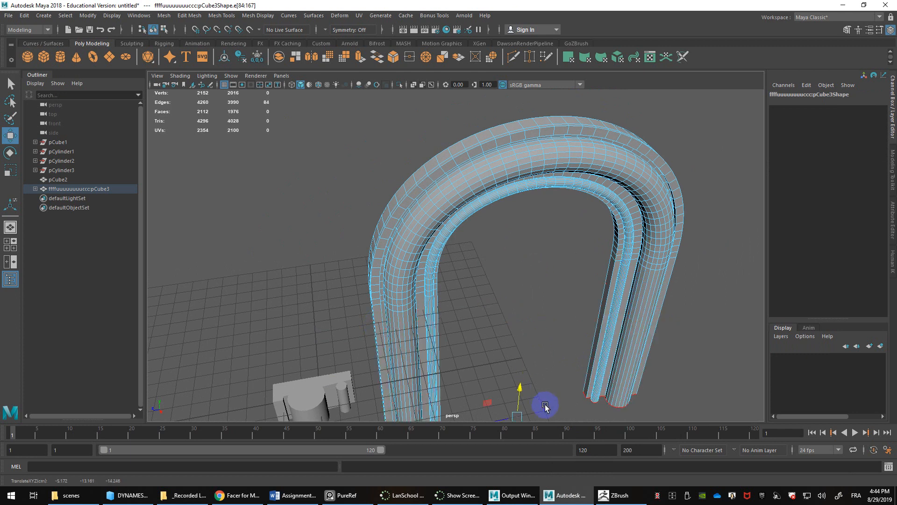
{"action": "key", "text": "ctrl+z"}
{"action": "left_click_drag", "start_coordinate": [530, 265], "coordinate": [525, 416], "text": "shift"}
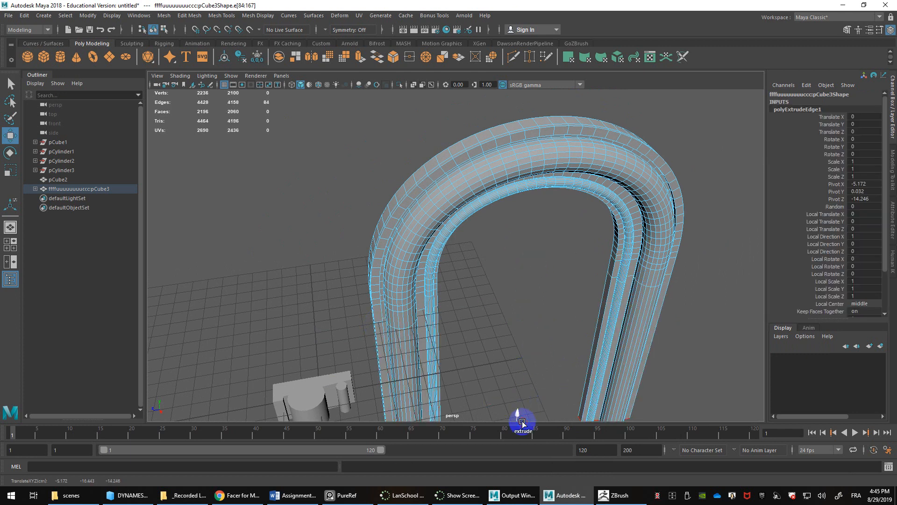
Step: Examine the arch and its extruded legs from several angles and distances
{"action": "scroll", "coordinate": [555, 266], "scroll_direction": "up", "scroll_amount": 6}
{"action": "right_click_drag", "start_coordinate": [566, 287], "coordinate": [511, 237], "text": "alt"}
{"action": "middle_click_drag", "start_coordinate": [511, 236], "coordinate": [517, 304], "text": "alt"}
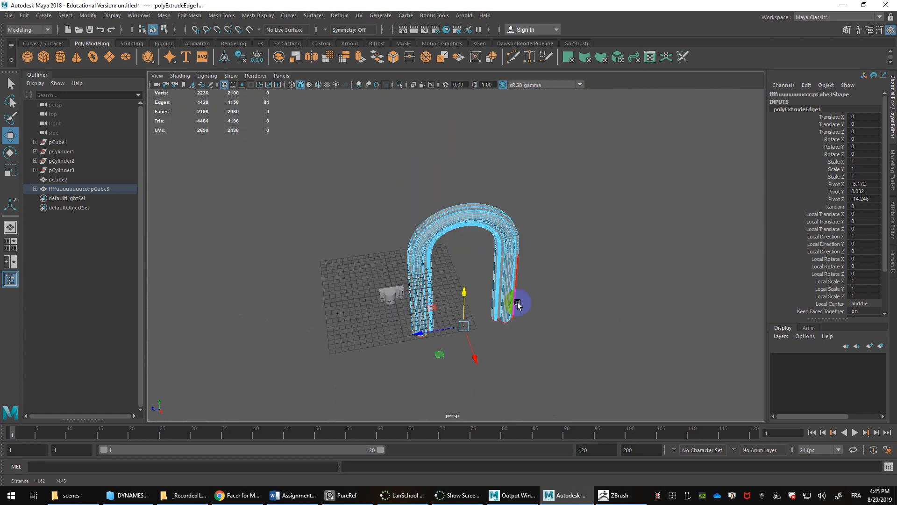
{"action": "right_click_drag", "start_coordinate": [517, 304], "coordinate": [527, 326], "text": "alt"}
{"action": "middle_click_drag", "start_coordinate": [526, 326], "coordinate": [523, 308], "text": "alt"}
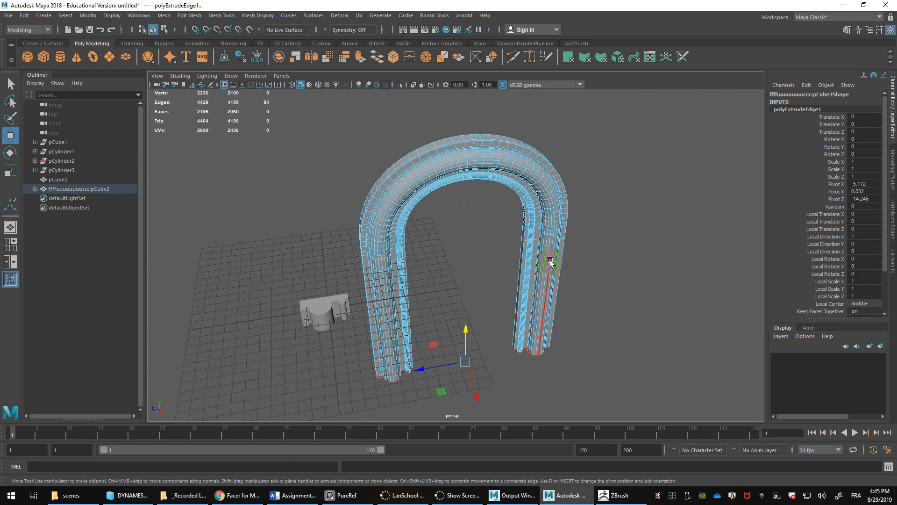
{"action": "left_click_drag", "start_coordinate": [551, 260], "coordinate": [526, 248], "text": "alt"}
{"action": "scroll", "coordinate": [477, 252], "scroll_direction": "down", "scroll_amount": 3}
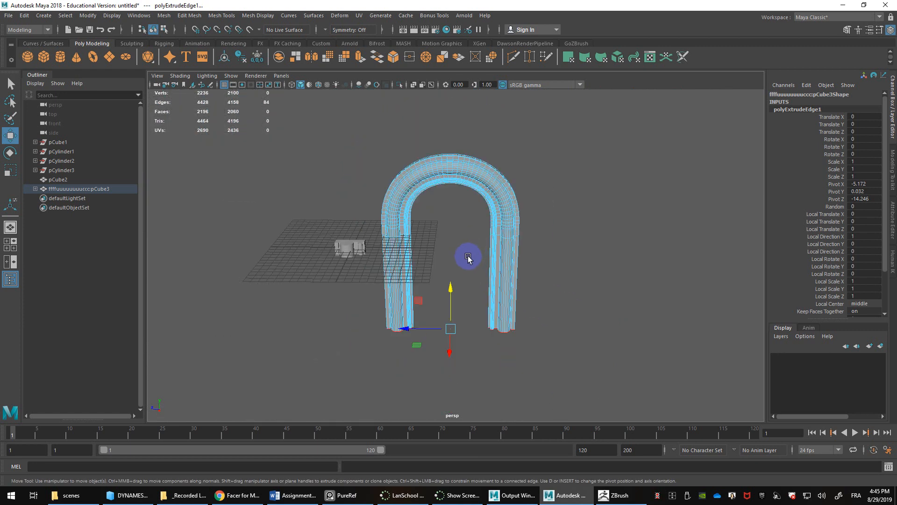
{"action": "scroll", "coordinate": [467, 258], "scroll_direction": "up", "scroll_amount": 2}
{"action": "middle_click_drag", "start_coordinate": [453, 270], "coordinate": [482, 247], "text": "alt"}
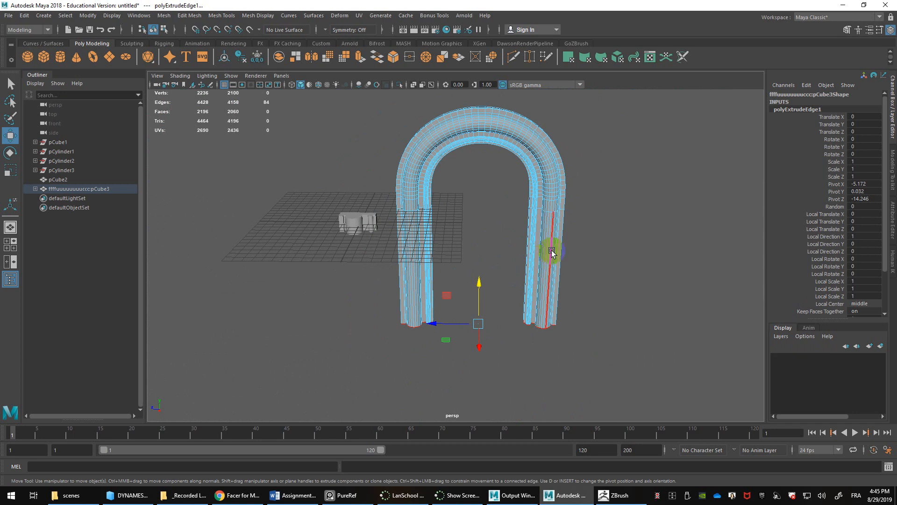
Step: Select the extruded faces of the leg farther from the grid and extract them, trying an offset and undoing it
{"action": "mouse_move", "coordinate": [551, 237]}
{"action": "right_mouse_down"}
{"action": "mouse_move", "coordinate": [575, 224]}
{"action": "mouse_move", "coordinate": [552, 255]}
{"action": "right_mouse_up"}
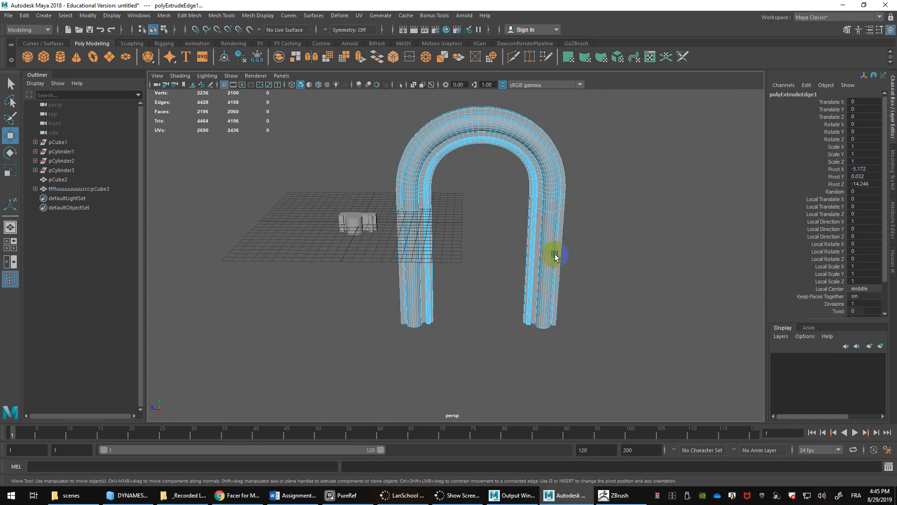
{"action": "mouse_move", "coordinate": [578, 209]}
{"action": "left_mouse_down"}
{"action": "mouse_move", "coordinate": [467, 290]}
{"action": "mouse_move", "coordinate": [465, 327]}
{"action": "left_mouse_up"}
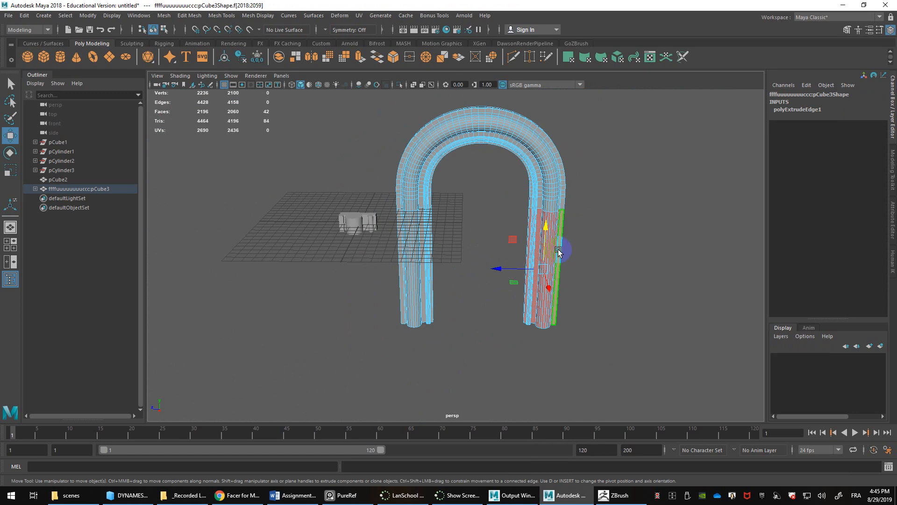
{"action": "scroll", "coordinate": [506, 262], "scroll_direction": "up", "scroll_amount": 5}
{"action": "right_click", "coordinate": [504, 228], "text": "shift"}
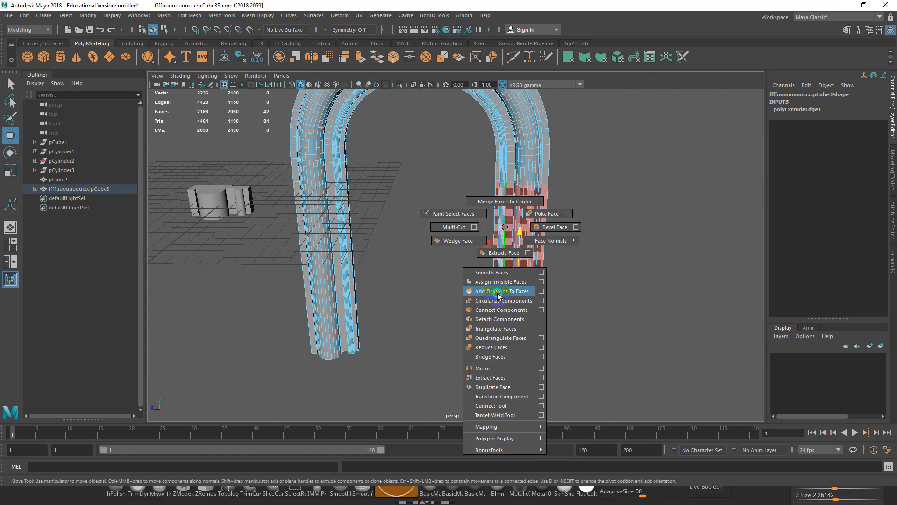
{"action": "left_click", "coordinate": [500, 378]}
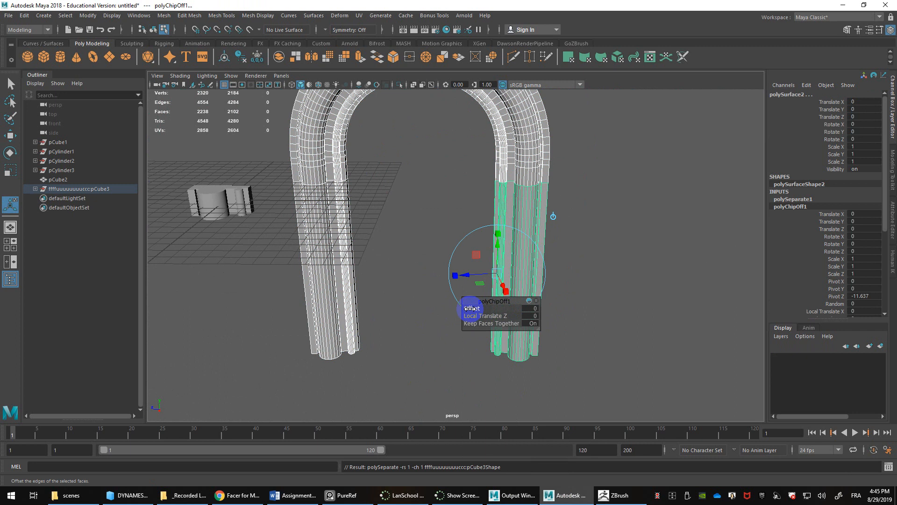
{"action": "left_click_drag", "start_coordinate": [470, 308], "coordinate": [520, 314]}
{"action": "key", "text": "ctrl+z"}
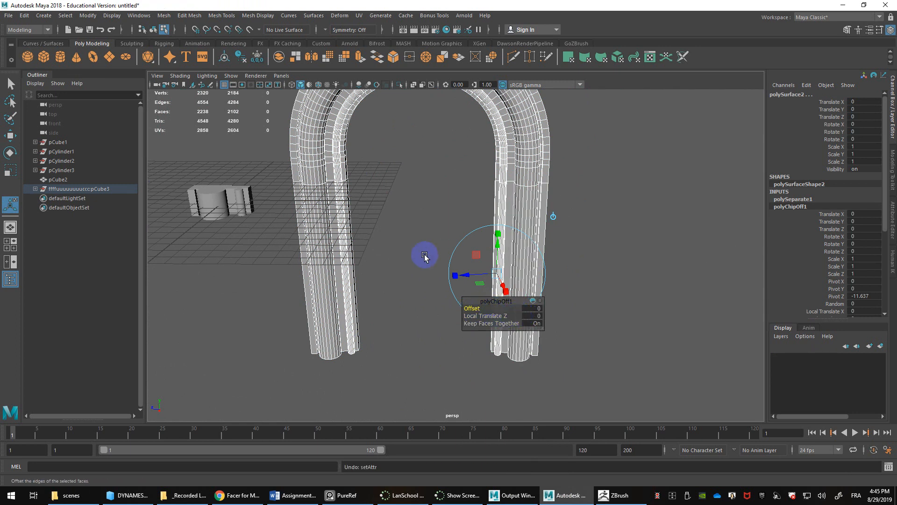
Step: Select the extracted leg as an object and move it along Z, clear of the arch
{"action": "left_click", "coordinate": [385, 252]}
{"action": "right_click_drag", "start_coordinate": [529, 224], "coordinate": [557, 206]}
{"action": "left_click", "coordinate": [536, 234]}
{"action": "scroll", "coordinate": [536, 256], "scroll_direction": "down", "scroll_amount": 3}
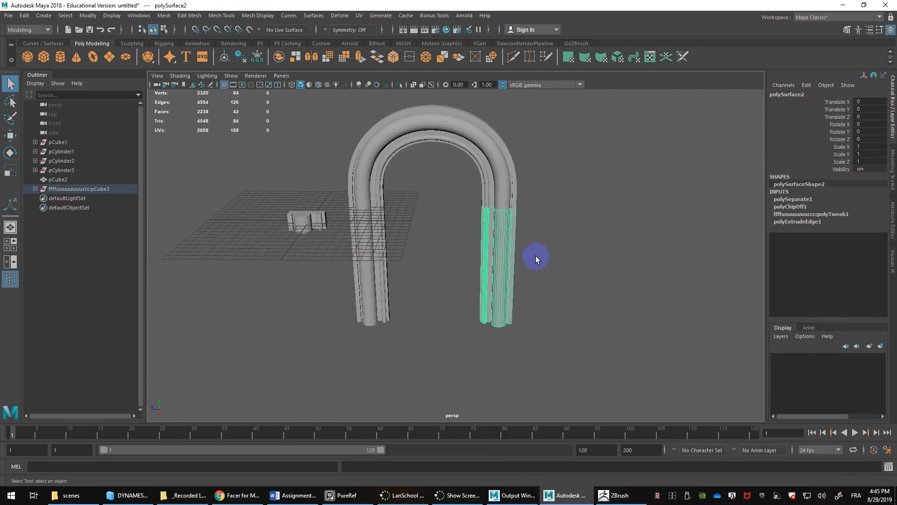
{"action": "key", "text": "w"}
{"action": "left_click_drag", "start_coordinate": [368, 221], "coordinate": [495, 247]}
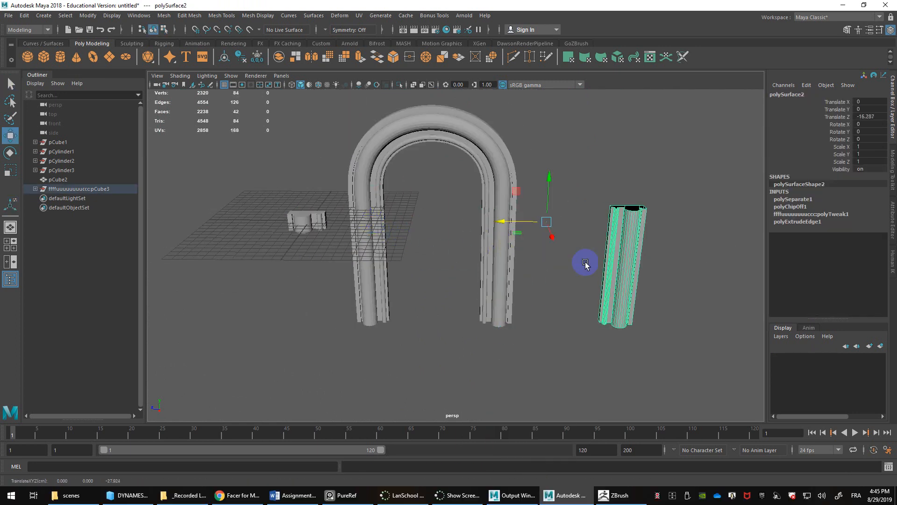
{"action": "middle_click_drag", "start_coordinate": [586, 262], "coordinate": [479, 262], "text": "alt"}
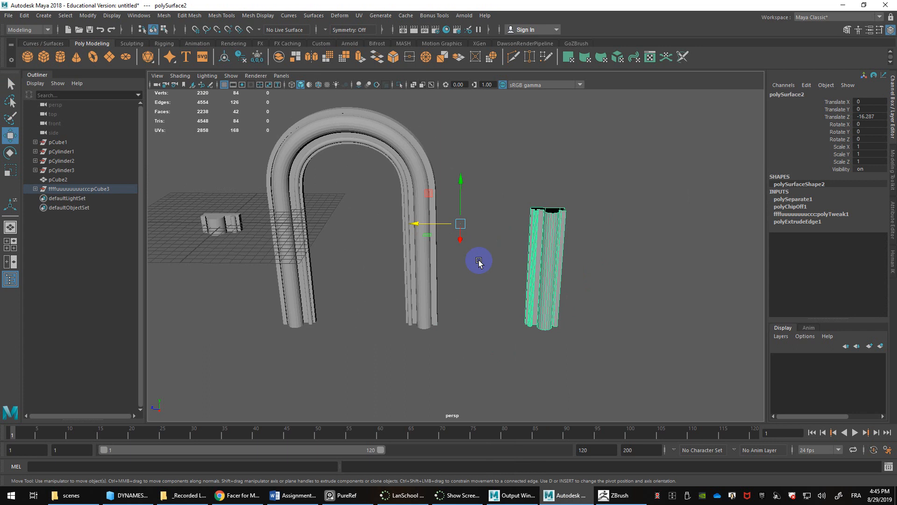
Step: Center the extracted leg's pivot on its geometry and bake the pivot
{"action": "left_click", "coordinate": [88, 16]}
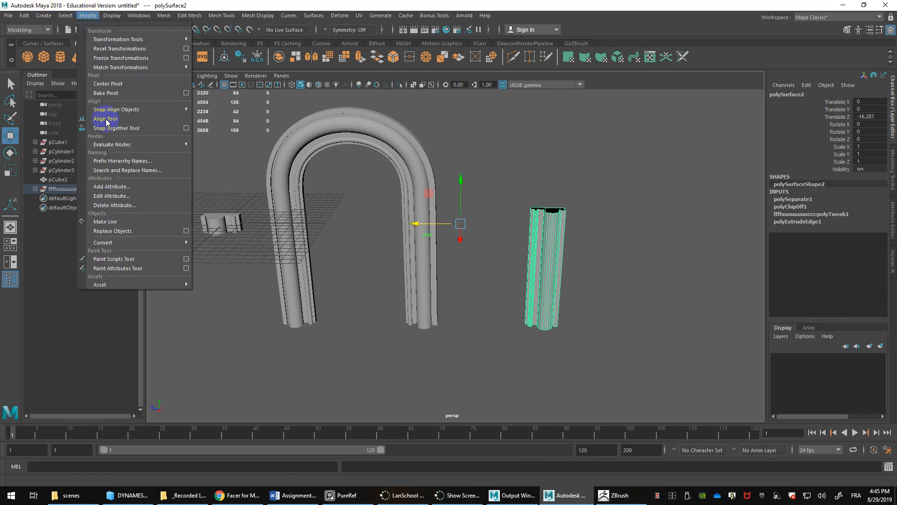
{"action": "left_click", "coordinate": [128, 84]}
{"action": "left_click", "coordinate": [89, 16]}
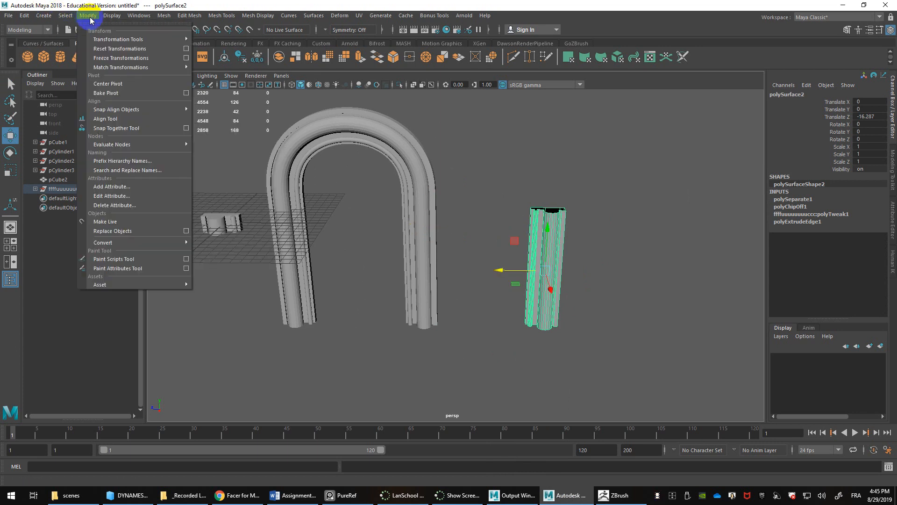
{"action": "left_click", "coordinate": [108, 95]}
Step: Scale the extracted leg along Y to about 2.09 to stretch it into a tall column
{"action": "middle_click_drag", "start_coordinate": [464, 267], "coordinate": [410, 256], "text": "alt"}
{"action": "key", "text": "r"}
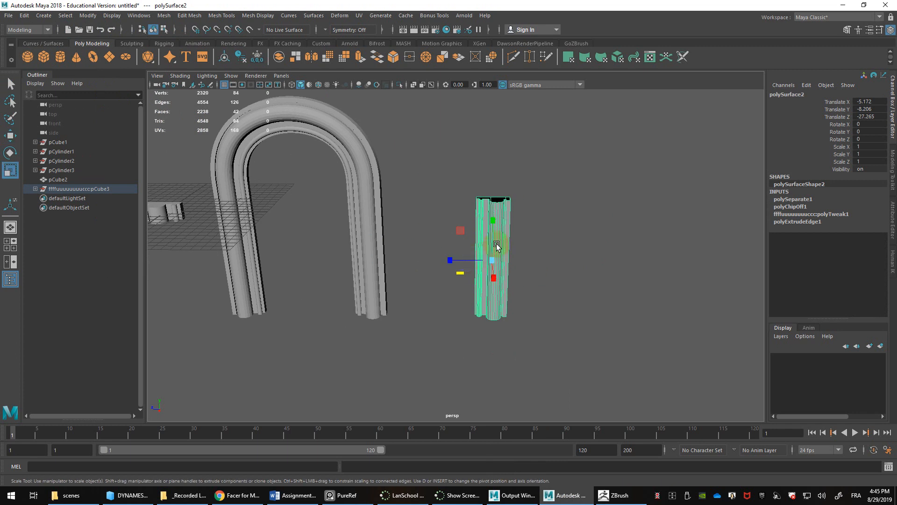
{"action": "left_click_drag", "start_coordinate": [493, 219], "coordinate": [493, 185]}
{"action": "key", "text": "w"}
{"action": "right_click_drag", "start_coordinate": [494, 186], "coordinate": [436, 167], "text": "alt"}
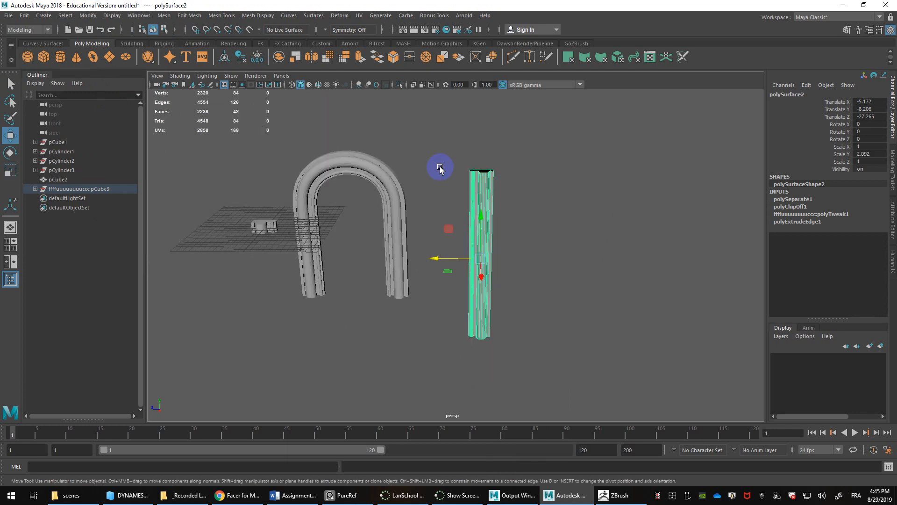
Step: Mirror the tall column, with the mirror plane offset about 5.74 and Axis Position set to Object
{"action": "left_click", "coordinate": [164, 15]}
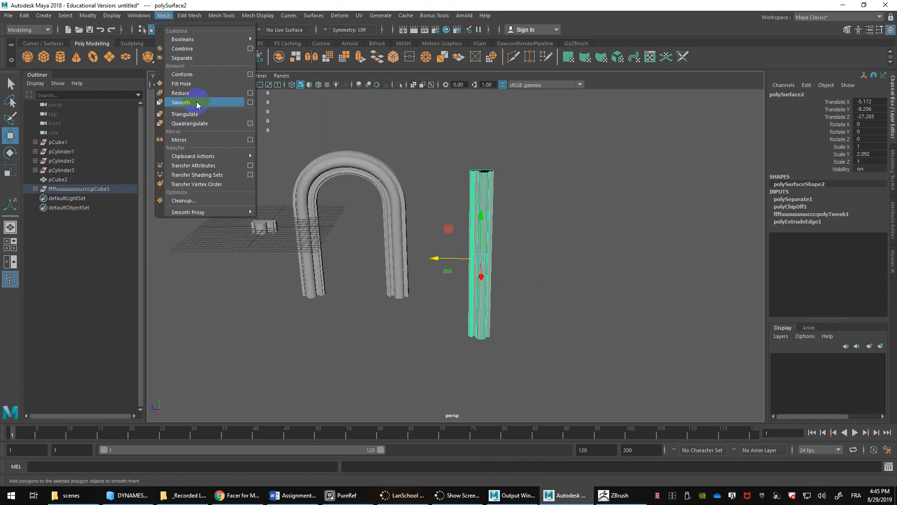
{"action": "left_click", "coordinate": [230, 139]}
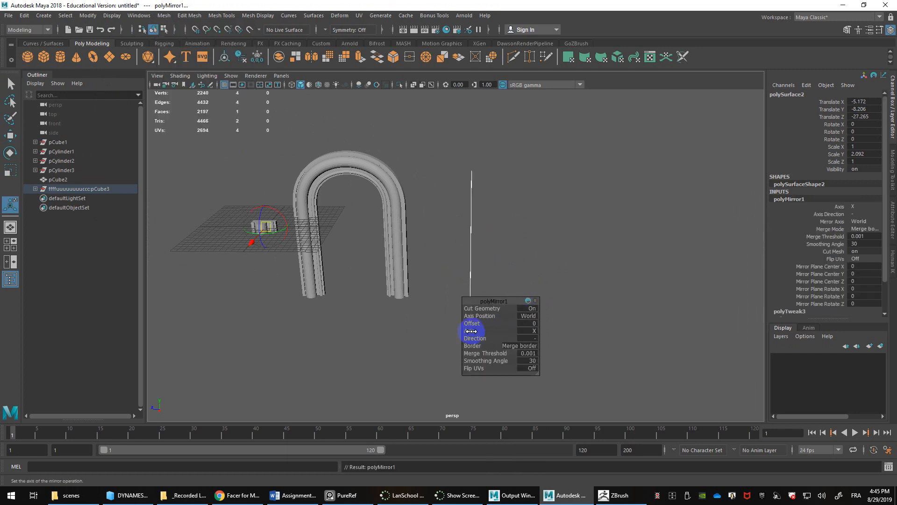
{"action": "left_click_drag", "start_coordinate": [248, 242], "coordinate": [238, 258]}
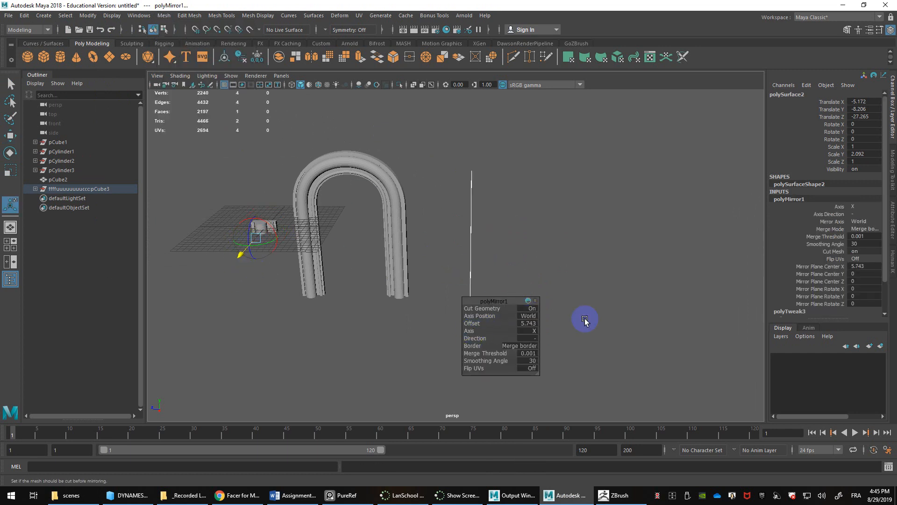
{"action": "left_click", "coordinate": [515, 312]}
{"action": "left_click", "coordinate": [546, 333]}
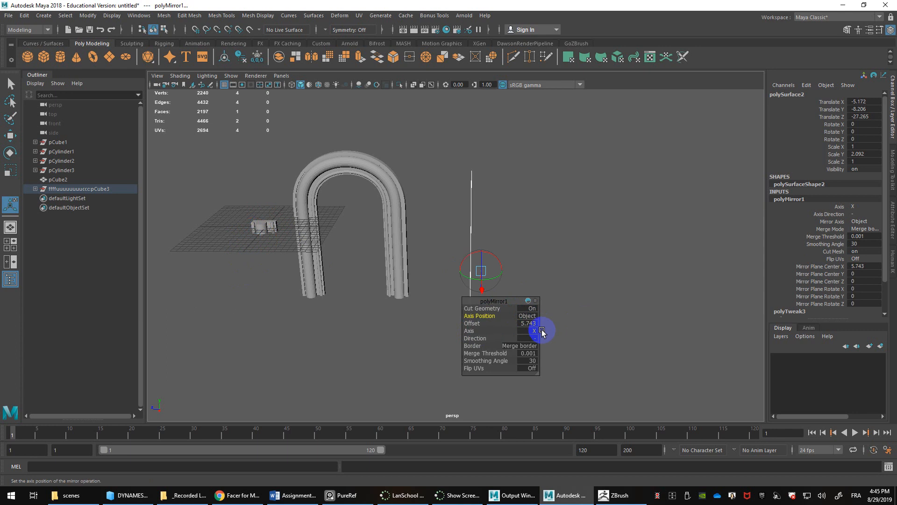
Step: Set the mirror direction to + and its axis to Z, and view the pair of columns
{"action": "left_click", "coordinate": [533, 339]}
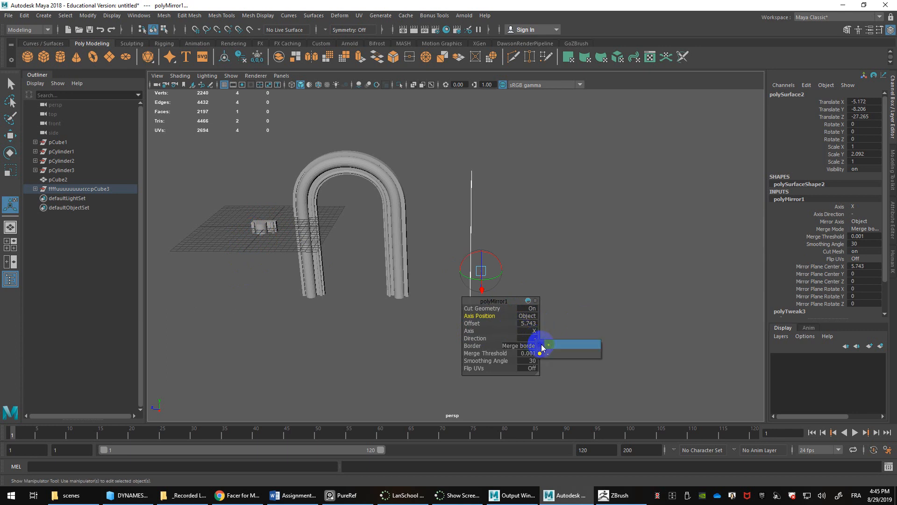
{"action": "left_click", "coordinate": [542, 345]}
{"action": "left_click_drag", "start_coordinate": [527, 233], "coordinate": [523, 312], "text": "alt"}
{"action": "left_click", "coordinate": [535, 333]}
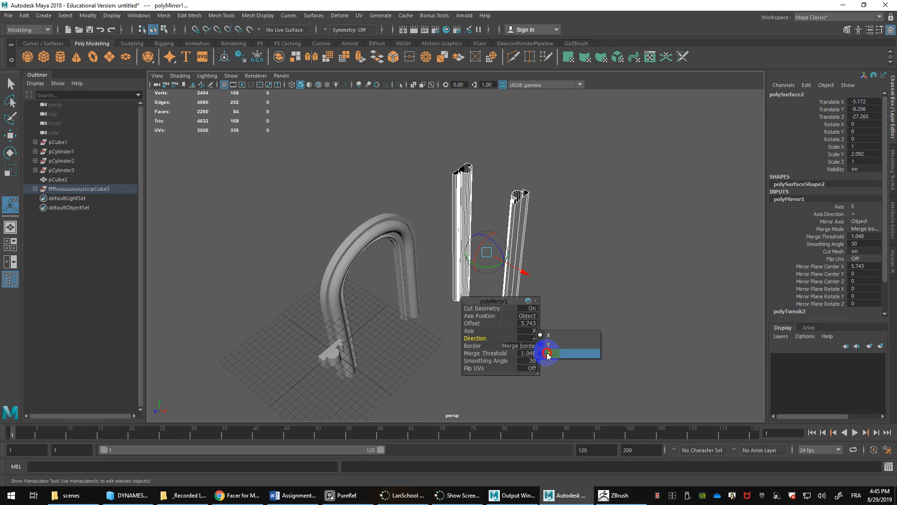
{"action": "left_click", "coordinate": [544, 353]}
{"action": "left_click_drag", "start_coordinate": [520, 239], "coordinate": [468, 243], "text": "alt"}
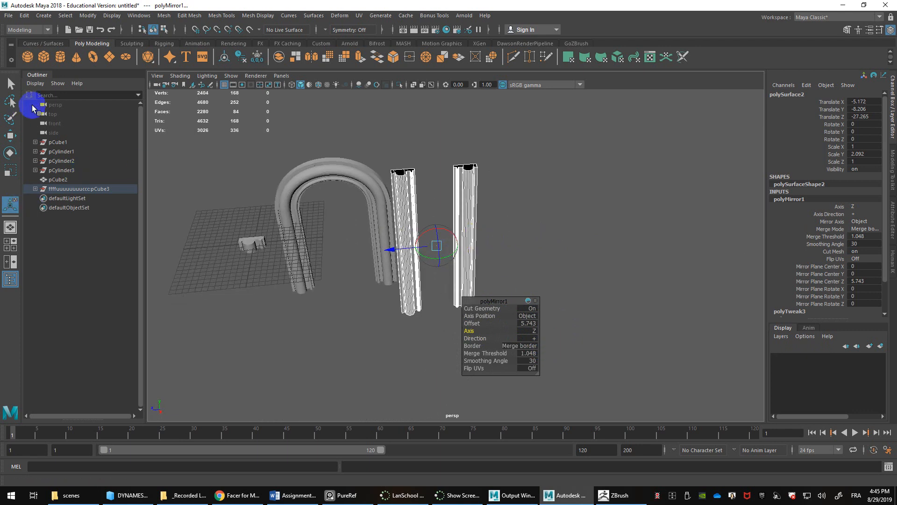
Step: Set the Rotate Tool's Step Snap to Relative with an increment of 15
{"action": "double_click", "coordinate": [11, 152]}
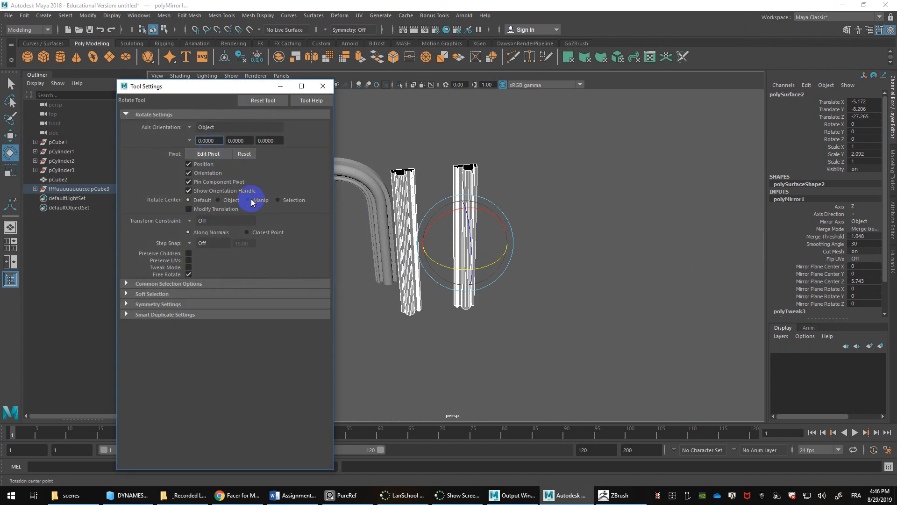
{"action": "left_click", "coordinate": [189, 221]}
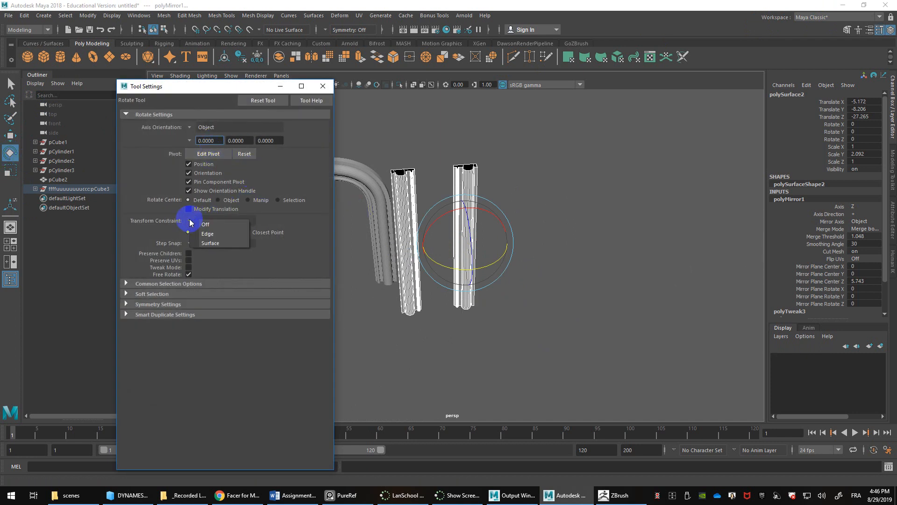
{"action": "left_click", "coordinate": [204, 224]}
{"action": "left_click", "coordinate": [190, 244]}
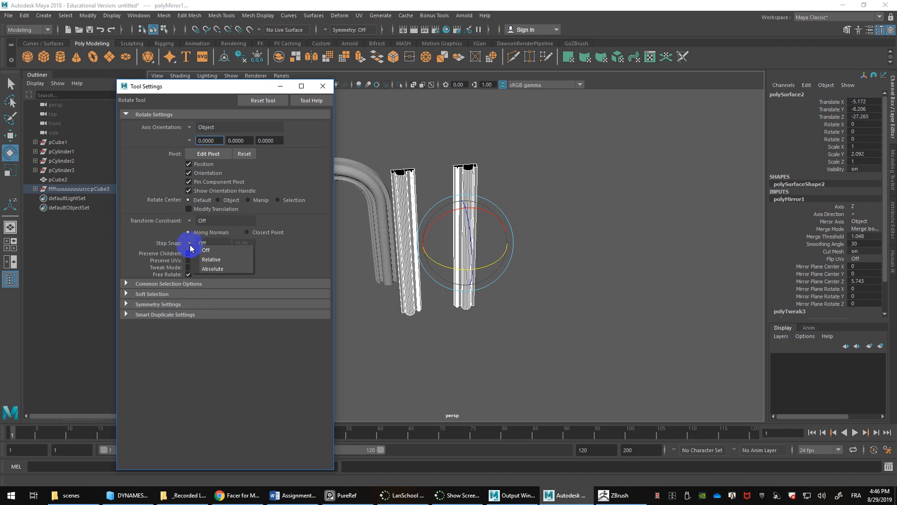
{"action": "left_click", "coordinate": [211, 259]}
{"action": "left_click", "coordinate": [247, 244]}
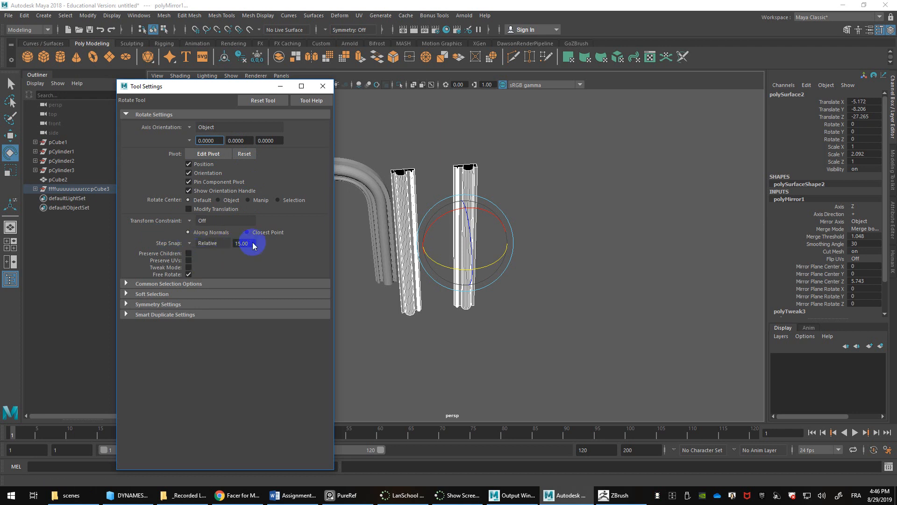
{"action": "left_click", "coordinate": [322, 86]}
Step: Undo the column's mirror operation and its settings so only the single tall column is left
{"action": "key", "text": "ctrl+z"}
{"action": "key", "text": "ctrl+z"}
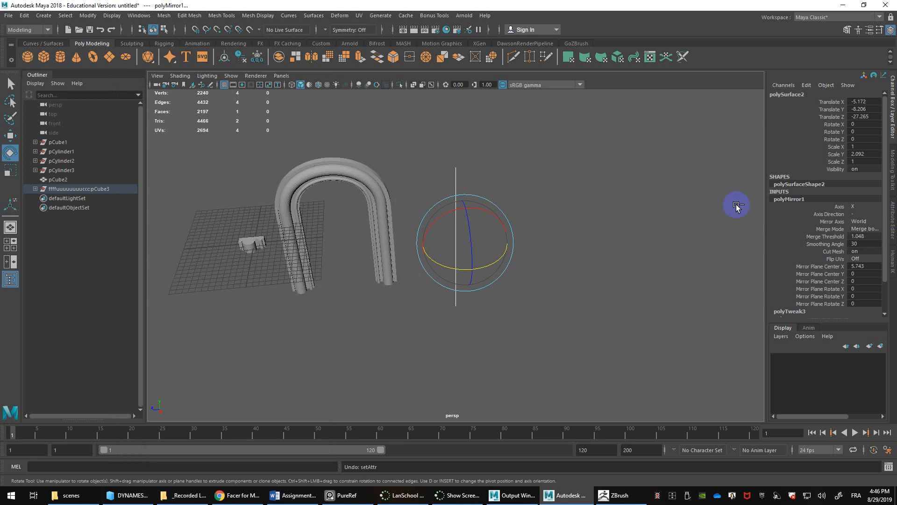
{"action": "key", "text": "ctrl+z"}
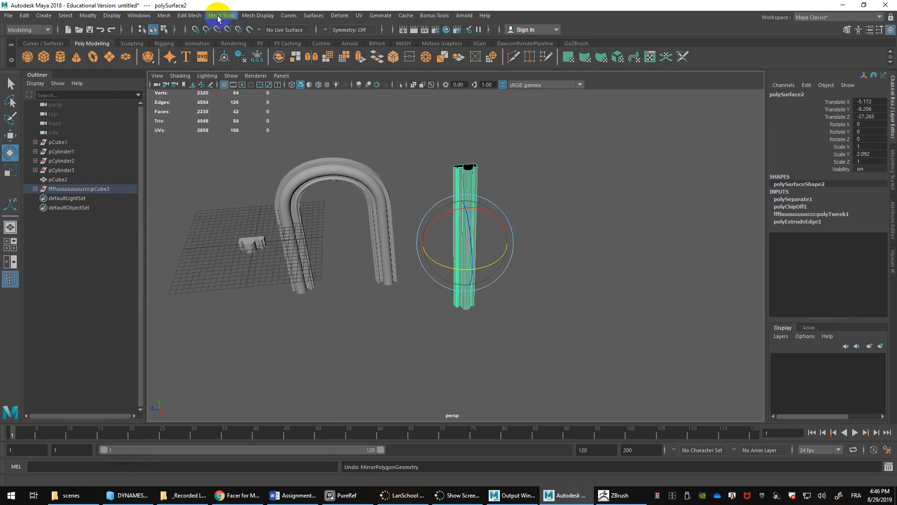
Step: Mirror the tall column with Axis Position set to Object and axis Z, offsetting the mirror plane to about -11.24
{"action": "left_click", "coordinate": [164, 15]}
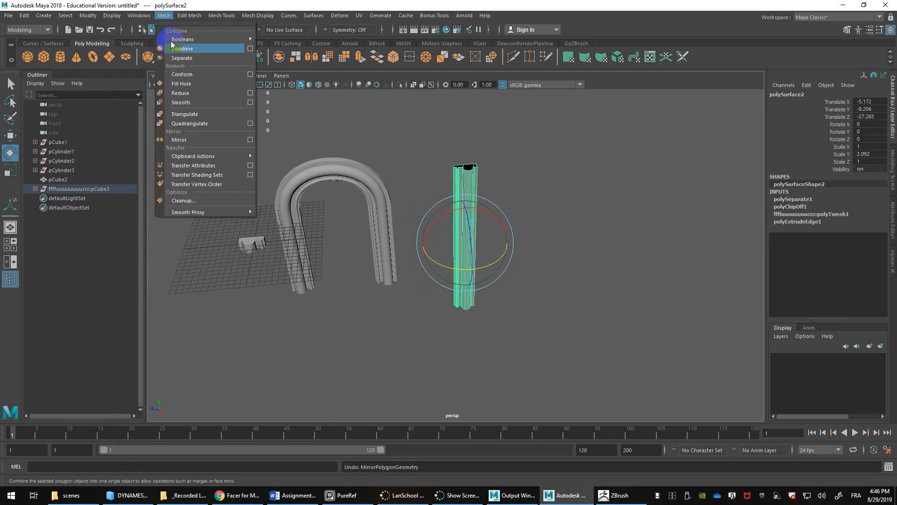
{"action": "left_click", "coordinate": [211, 141]}
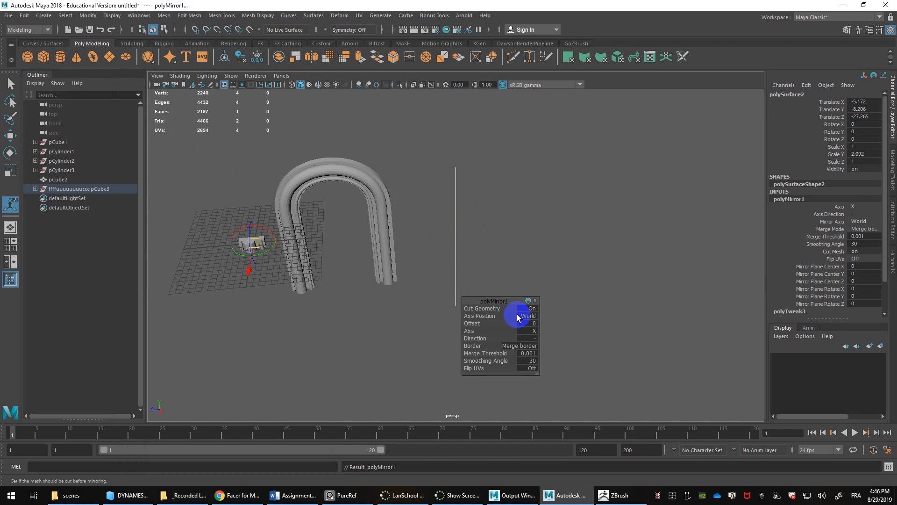
{"action": "left_click", "coordinate": [530, 316]}
{"action": "left_click", "coordinate": [547, 332]}
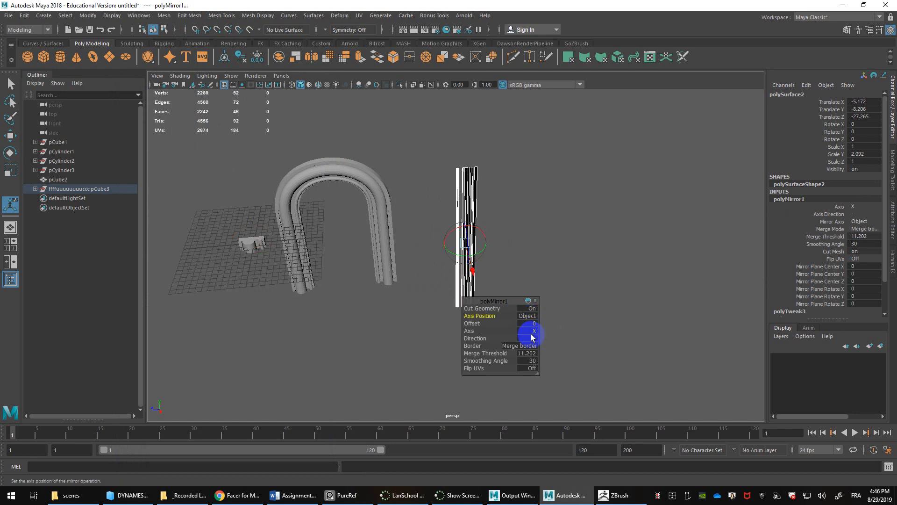
{"action": "left_click", "coordinate": [529, 330]}
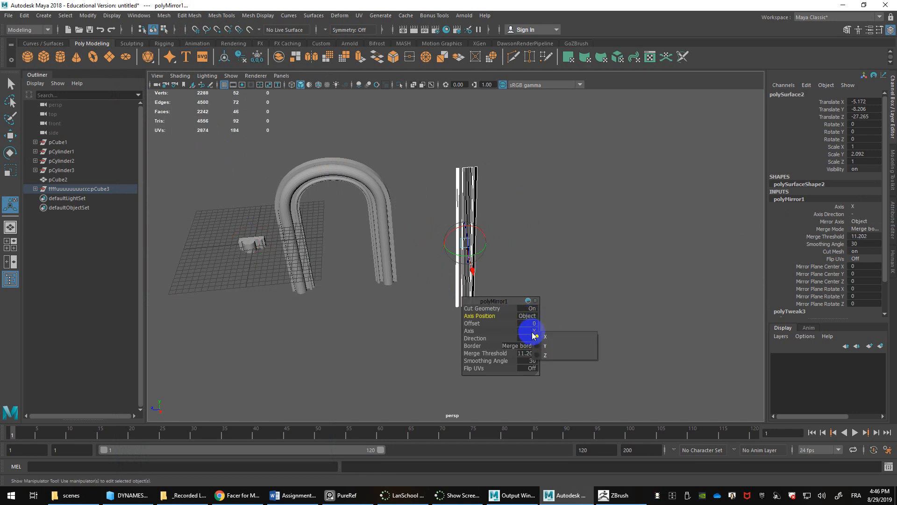
{"action": "left_click", "coordinate": [538, 357]}
{"action": "left_click_drag", "start_coordinate": [535, 248], "coordinate": [512, 234], "text": "alt"}
Step: Add Mirror Plane Rotate Z to the displayed mirror attributes and undo the mirror plane's freehand tilt
{"action": "left_click", "coordinate": [535, 302]}
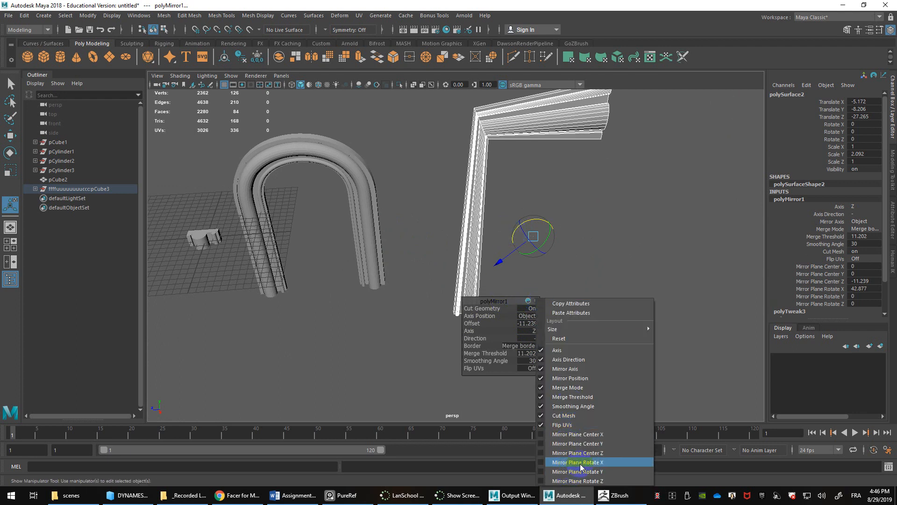
{"action": "left_click", "coordinate": [582, 481]}
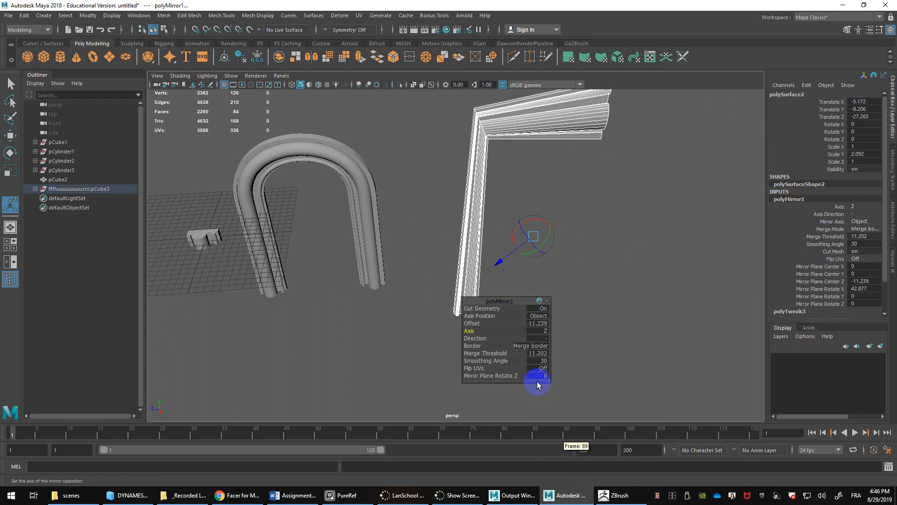
{"action": "key", "text": "ctrl+z"}
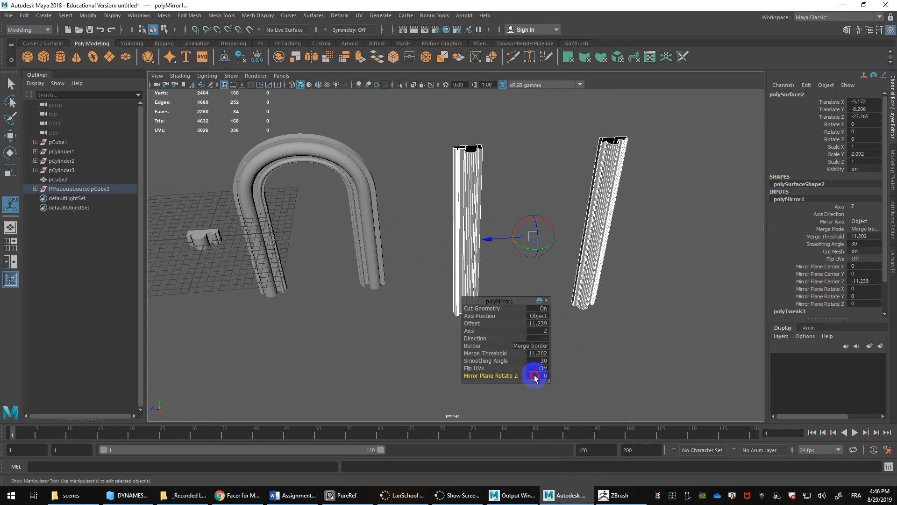
Step: Try a Mirror Plane Rotate Z of 90, and reset it to 0
{"action": "type", "text": "0"}
{"action": "key", "text": "Return"}
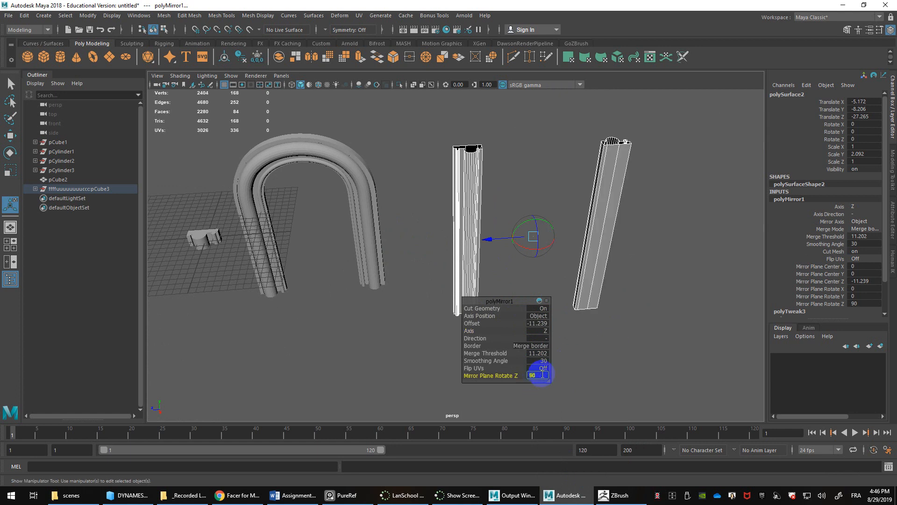
{"action": "type", "text": "0"}
{"action": "key", "text": "Return"}
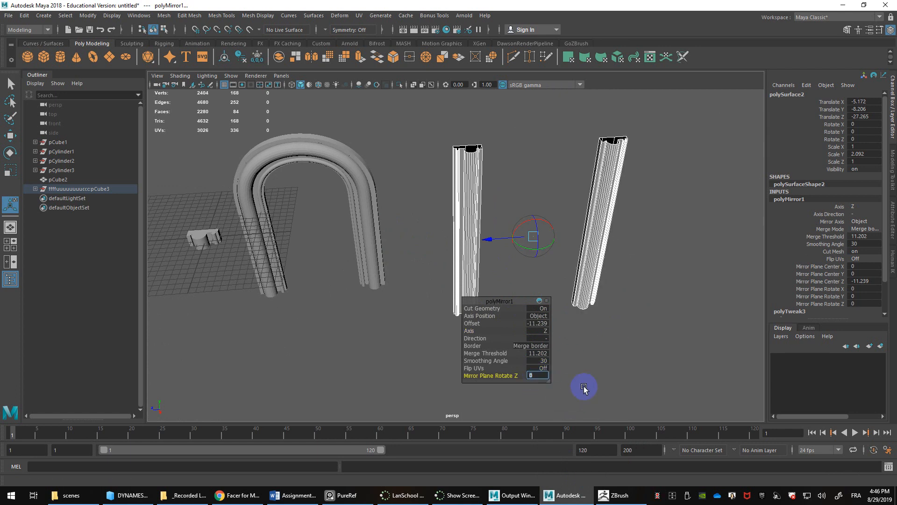
Step: Add Mirror Plane Rotate Y and Mirror Plane Rotate X to the displayed mirror attributes
{"action": "left_click", "coordinate": [547, 301]}
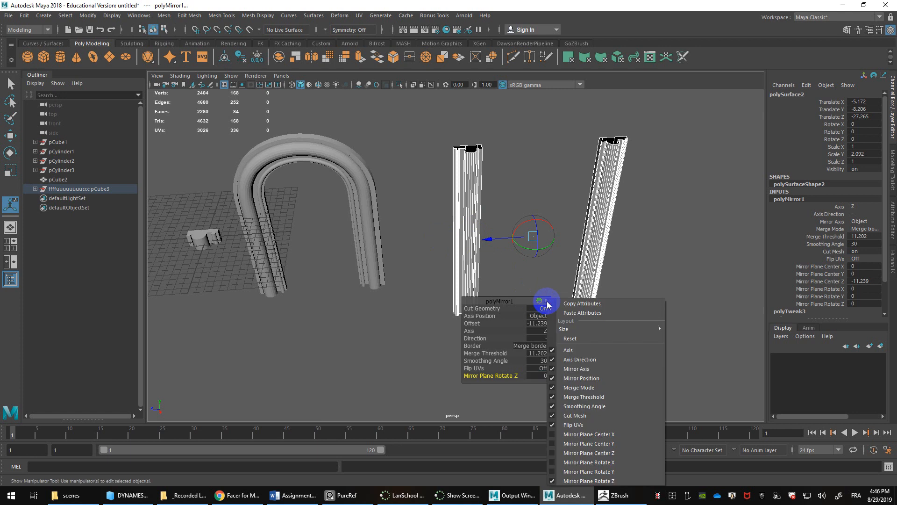
{"action": "left_click", "coordinate": [574, 472]}
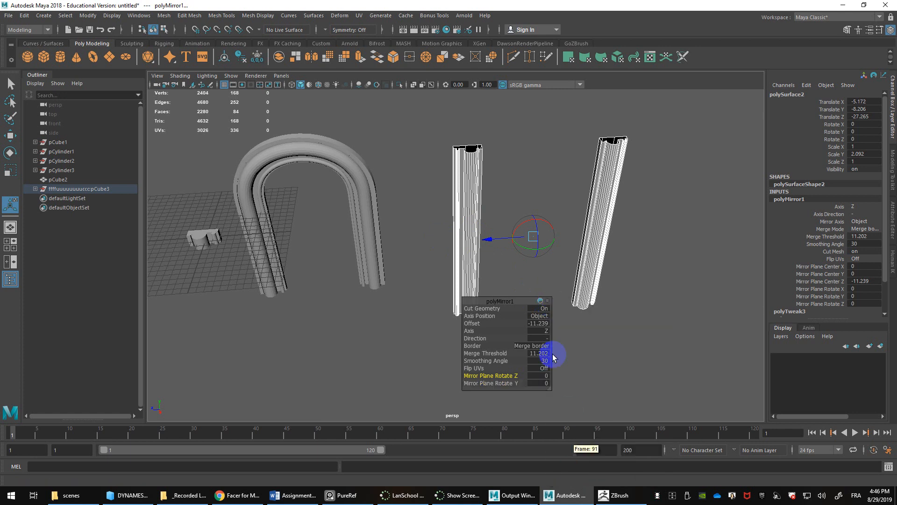
{"action": "left_click", "coordinate": [547, 301]}
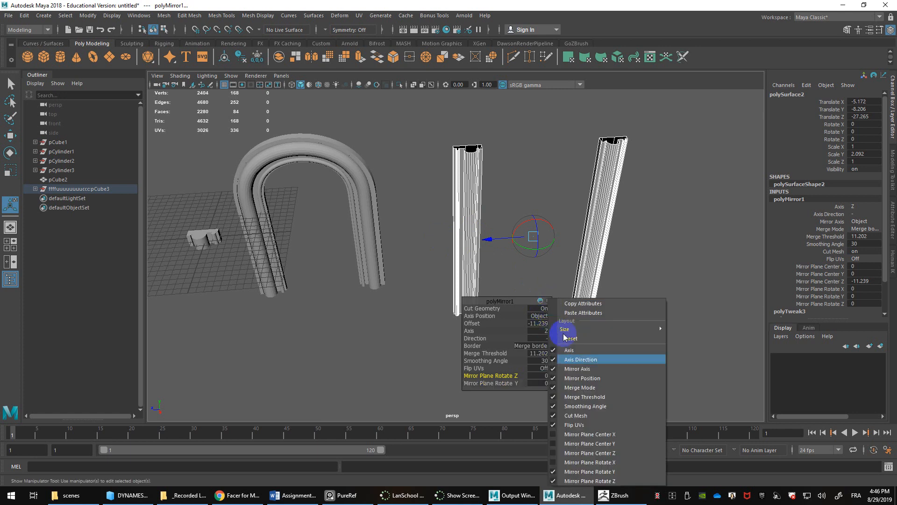
{"action": "left_click", "coordinate": [593, 462]}
Step: Try a Mirror Plane Rotate Y of 90, and undo it
{"action": "left_click", "coordinate": [539, 383]}
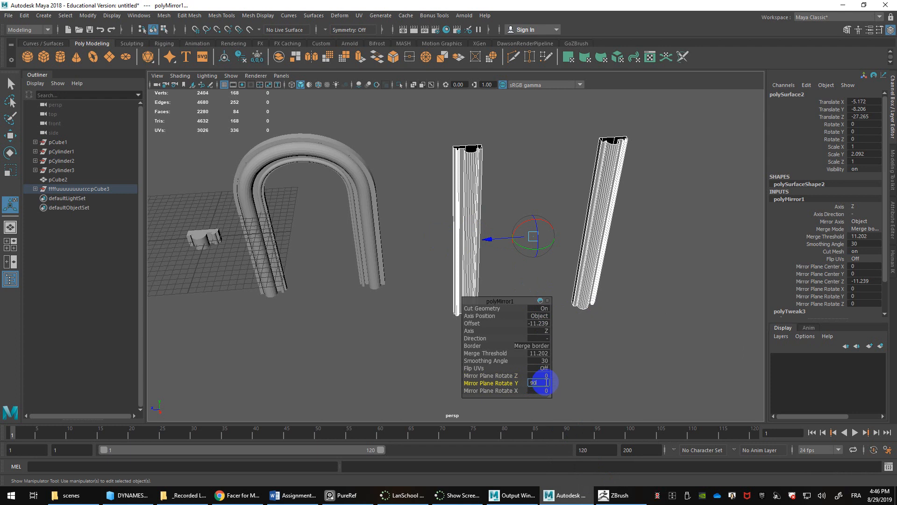
{"action": "type", "text": "90"}
{"action": "key", "text": "Return"}
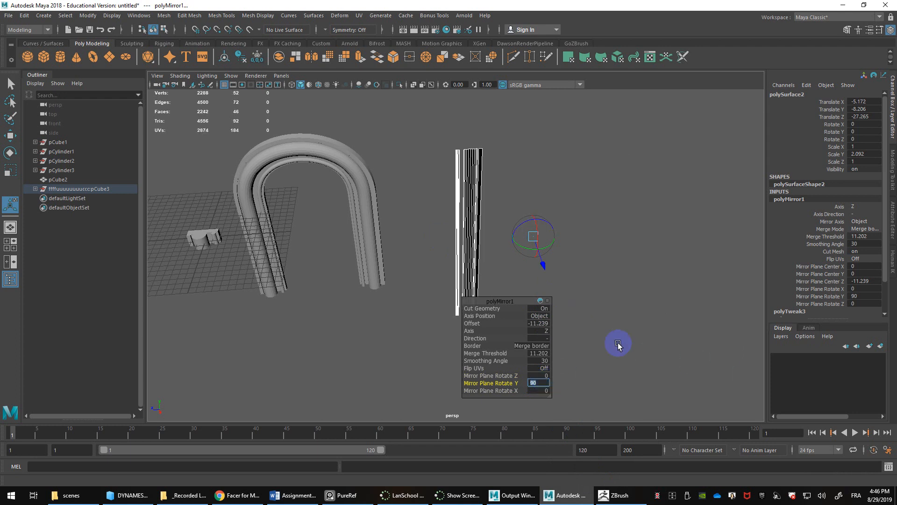
{"action": "key", "text": "ctrl+z"}
Step: Set the Mirror Plane Rotate X to 90
{"action": "left_click", "coordinate": [540, 390]}
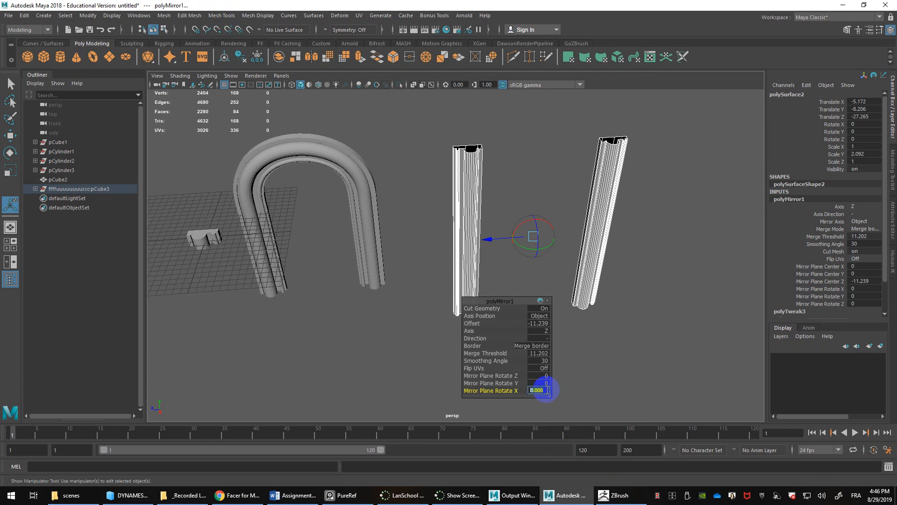
{"action": "type", "text": "90"}
{"action": "key", "text": "Return"}
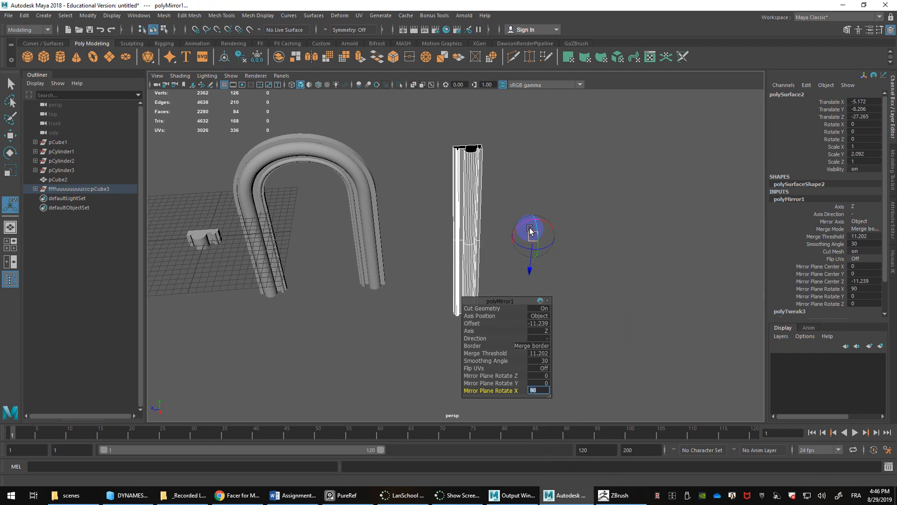
Step: Try other mirror plane tilts around X, freehand and at 180, undoing each attempt
{"action": "left_click_drag", "start_coordinate": [530, 228], "coordinate": [550, 228]}
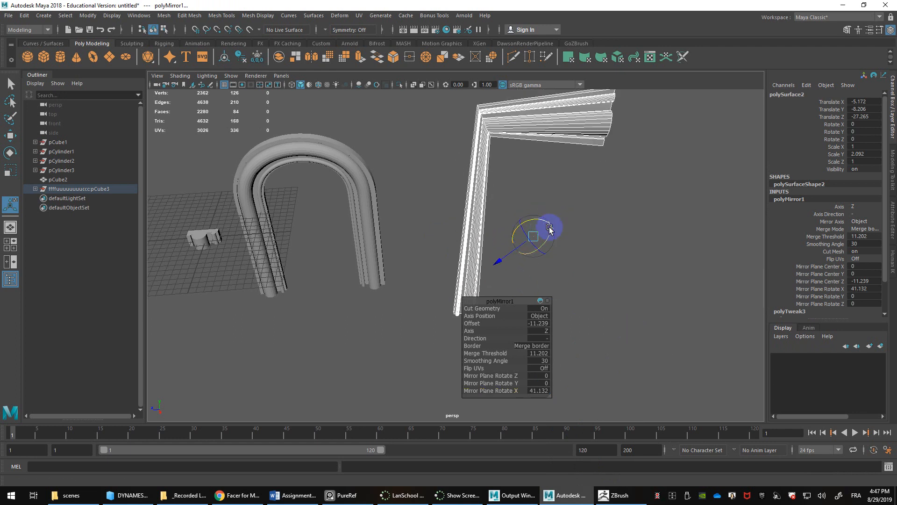
{"action": "key", "text": "ctrl+z"}
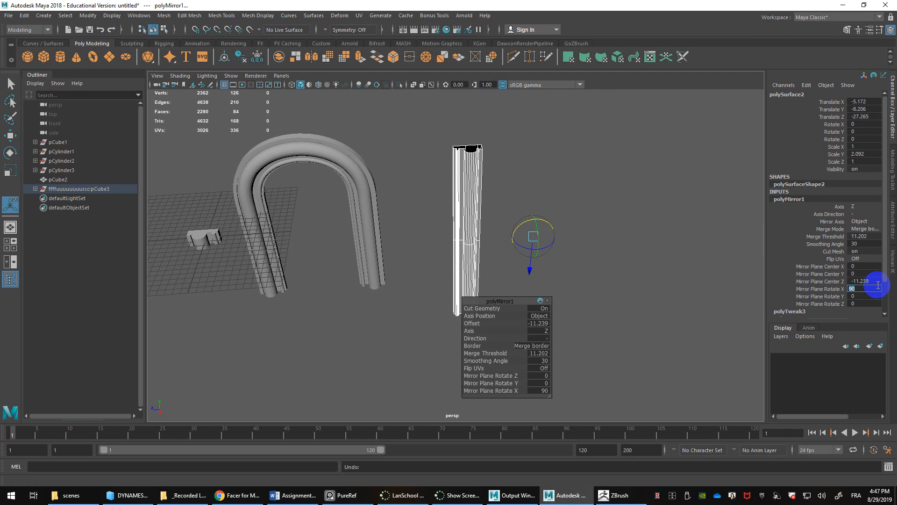
{"action": "key", "text": "Return"}
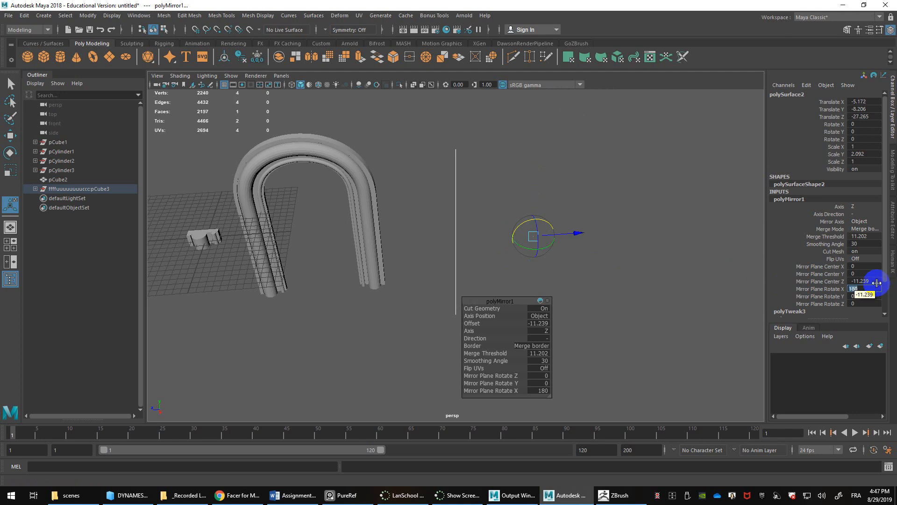
{"action": "key", "text": "ctrl+z"}
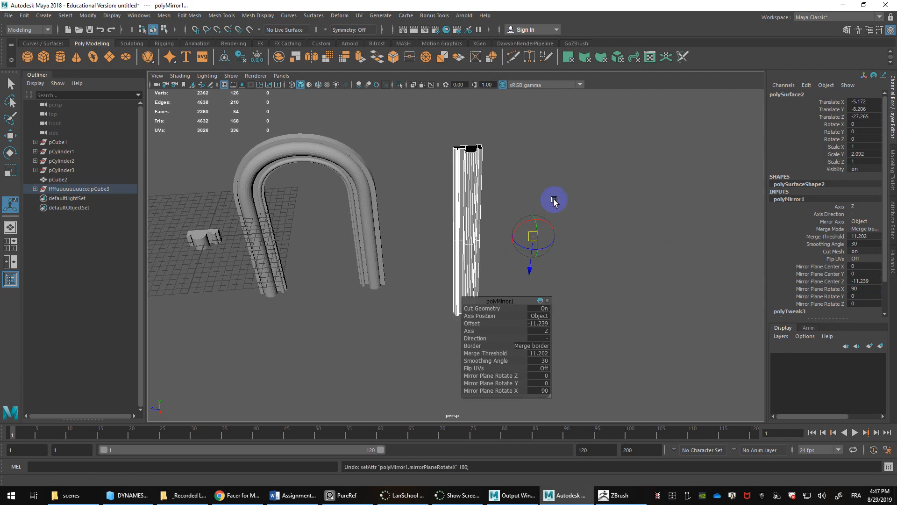
{"action": "left_click_drag", "start_coordinate": [537, 224], "coordinate": [581, 232]}
{"action": "key", "text": "ctrl+z"}
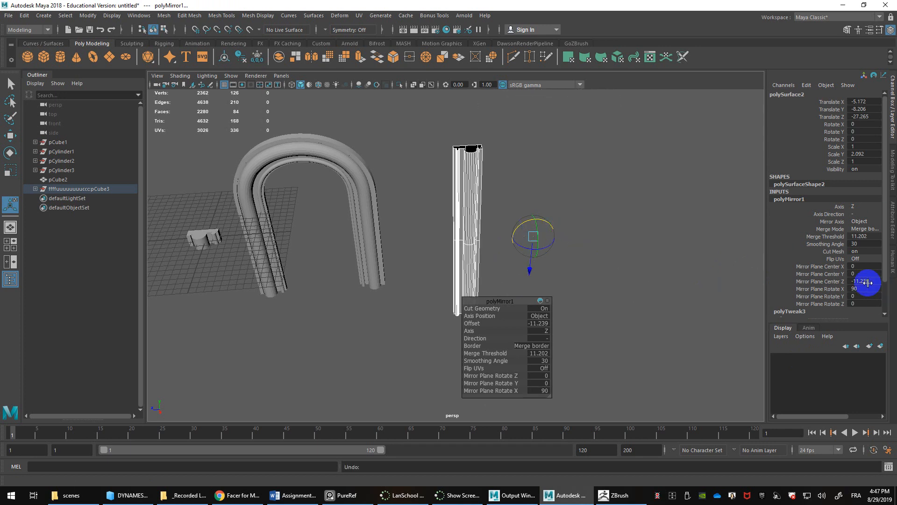
{"action": "left_click_drag", "start_coordinate": [521, 221], "coordinate": [539, 211]}
{"action": "key", "text": "ctrl+z"}
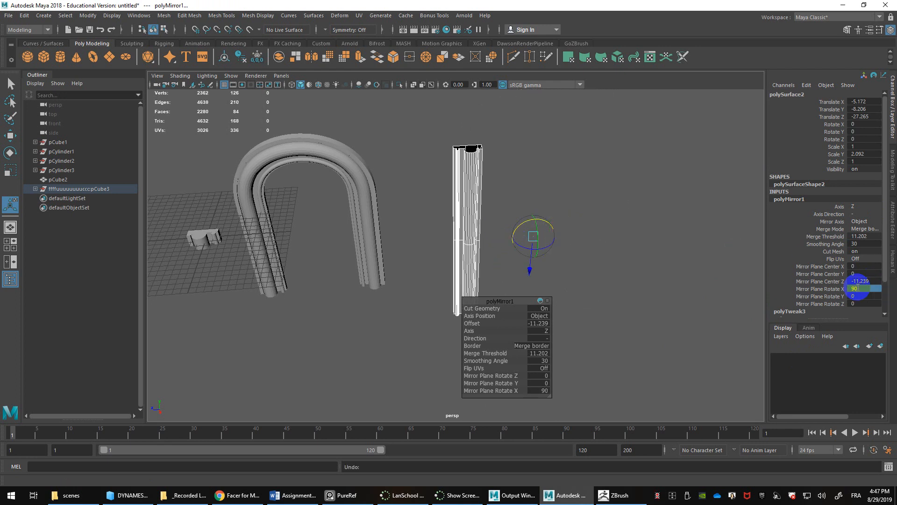
Step: Set the Mirror Plane Rotate X to 45 to mirror the column into a mitred corner
{"action": "left_click", "coordinate": [858, 288]}
{"action": "type", "text": "45"}
{"action": "key", "text": "Return"}
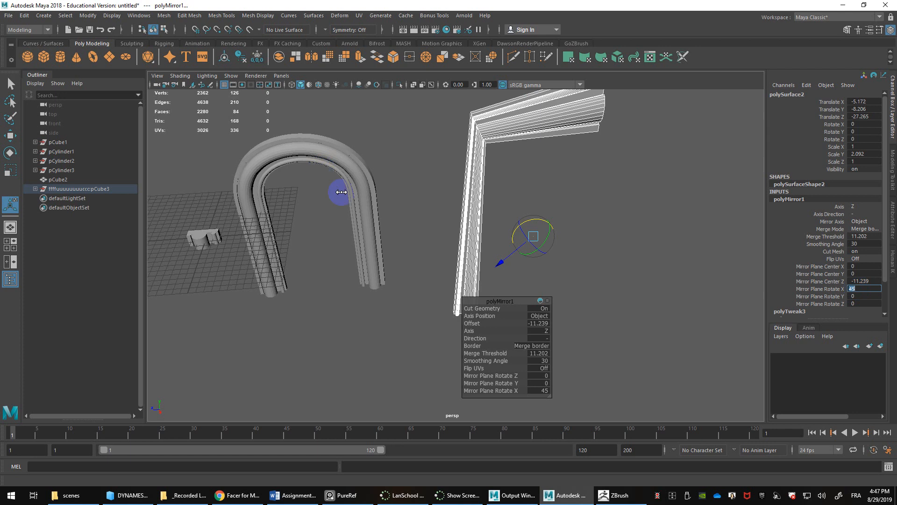
Step: Move the tilted mirror plane toward the column to an offset of about -2.79, shortening the corner's arms
{"action": "left_click_drag", "start_coordinate": [559, 214], "coordinate": [544, 223], "text": "alt"}
{"action": "left_click_drag", "start_coordinate": [517, 261], "coordinate": [451, 285]}
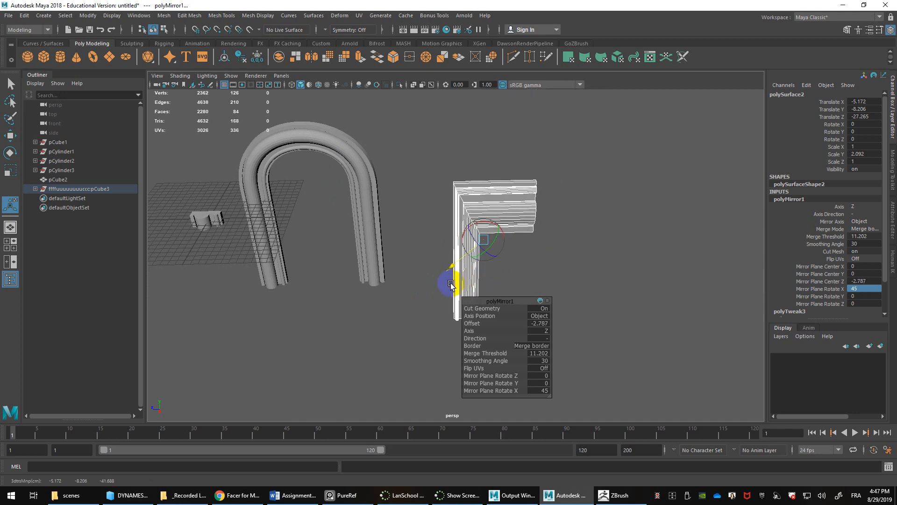
{"action": "left_click", "coordinate": [558, 313]}
{"action": "mouse_move", "coordinate": [587, 242]}
{"action": "left_mouse_down", "text": "alt"}
{"action": "mouse_move", "coordinate": [615, 223]}
{"action": "mouse_move", "coordinate": [569, 214]}
{"action": "mouse_move", "coordinate": [592, 229]}
{"action": "mouse_move", "coordinate": [584, 227]}
{"action": "left_mouse_up", "text": "alt"}
Step: Select the open border edges at the horizontal arm's end and move them outward along Z to lengthen the arm
{"action": "left_click", "coordinate": [506, 201]}
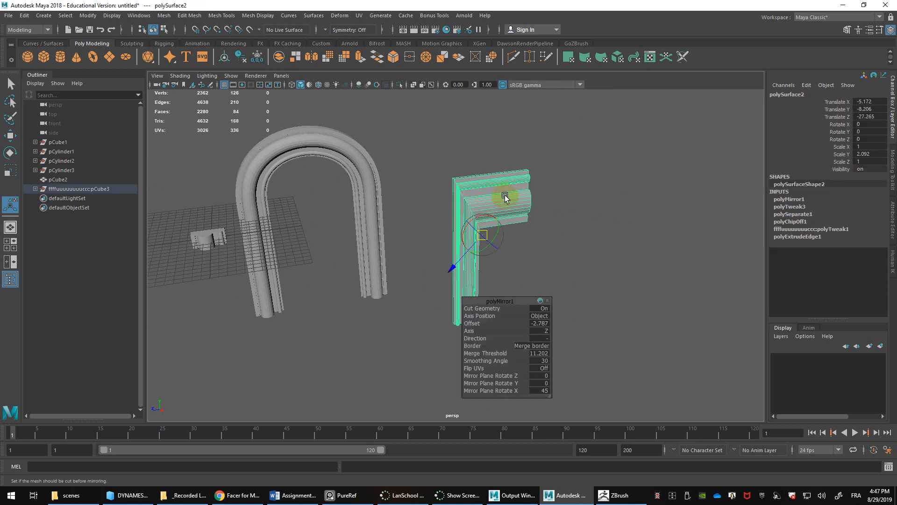
{"action": "key", "text": "alt+shift+d"}
{"action": "right_click_drag", "start_coordinate": [518, 192], "coordinate": [520, 170]}
{"action": "double_click", "coordinate": [528, 190]}
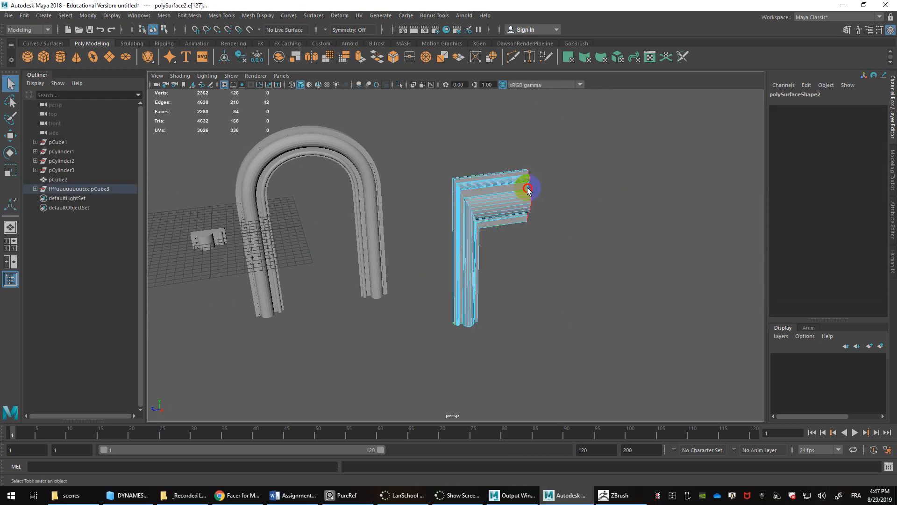
{"action": "key", "text": "w"}
{"action": "left_click_drag", "start_coordinate": [517, 196], "coordinate": [736, 171]}
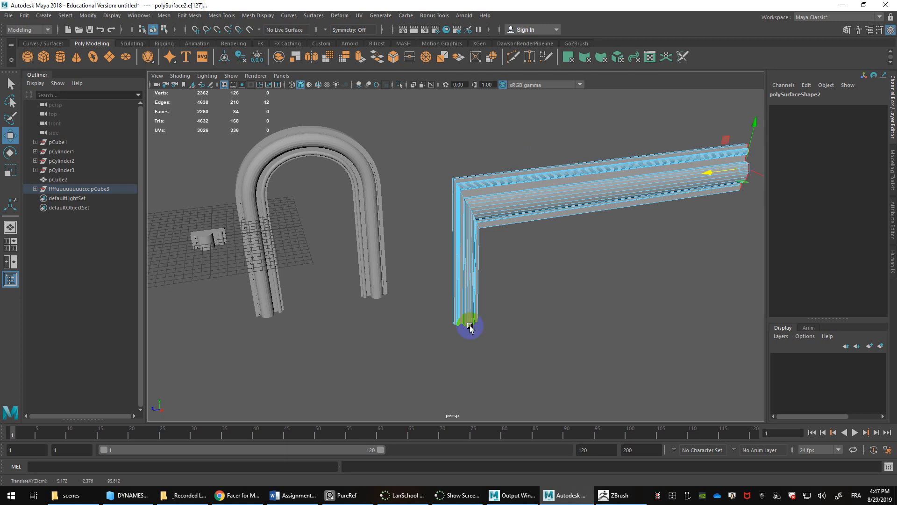
Step: Select the open border edges at the column's base and move them down along Y to lengthen the column
{"action": "double_click", "coordinate": [466, 330]}
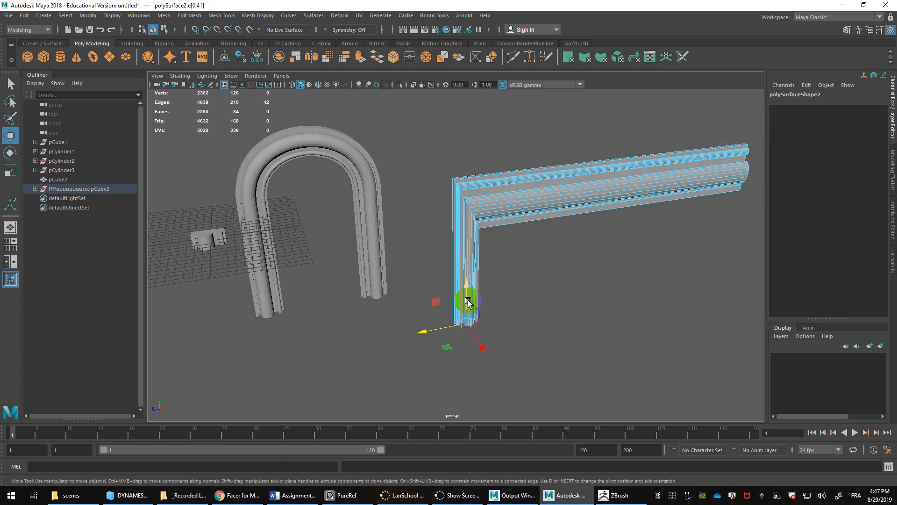
{"action": "left_click_drag", "start_coordinate": [468, 301], "coordinate": [479, 469]}
{"action": "scroll", "coordinate": [538, 290], "scroll_direction": "down", "scroll_amount": 6}
{"action": "middle_click_drag", "start_coordinate": [538, 290], "coordinate": [477, 229], "text": "alt"}
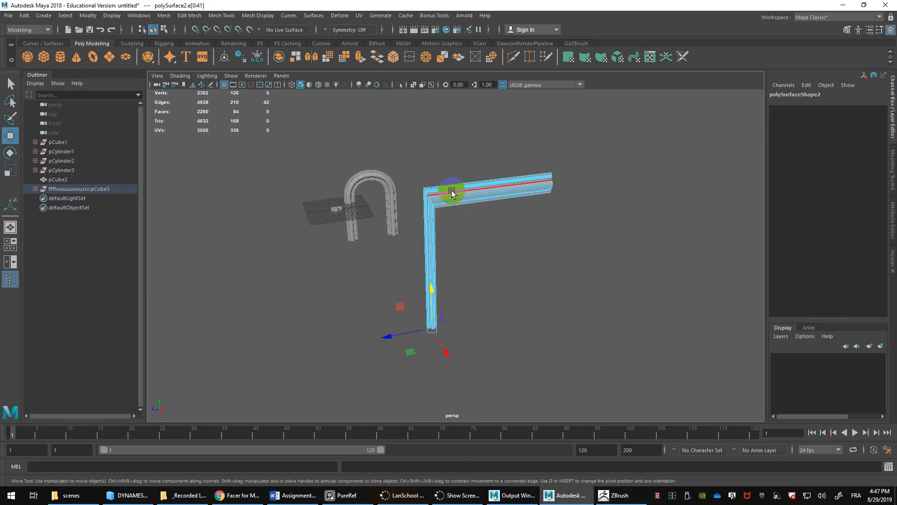
Step: Return the corner piece to object mode and mirror it with the axis position set to Object
{"action": "right_click_drag", "start_coordinate": [514, 194], "coordinate": [537, 180]}
{"action": "left_click", "coordinate": [537, 181]}
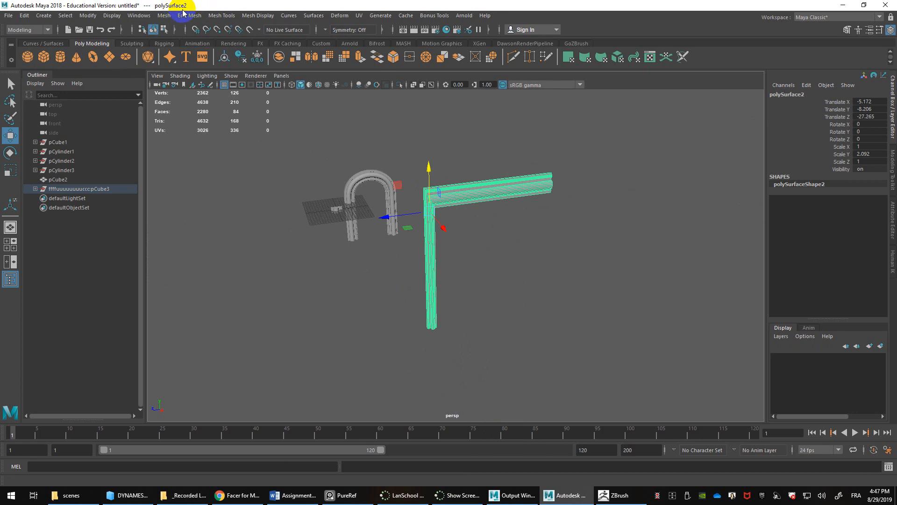
{"action": "left_click", "coordinate": [165, 15]}
{"action": "left_click", "coordinate": [178, 140]}
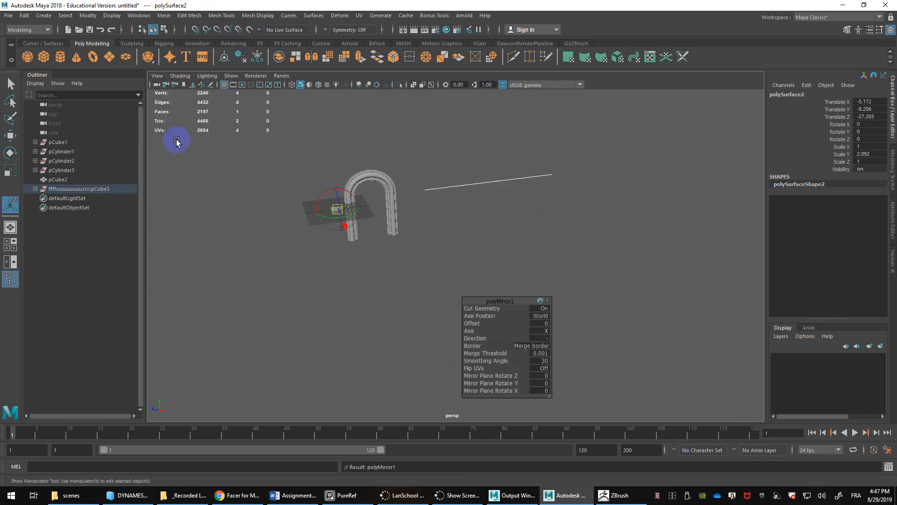
{"action": "left_click", "coordinate": [541, 316]}
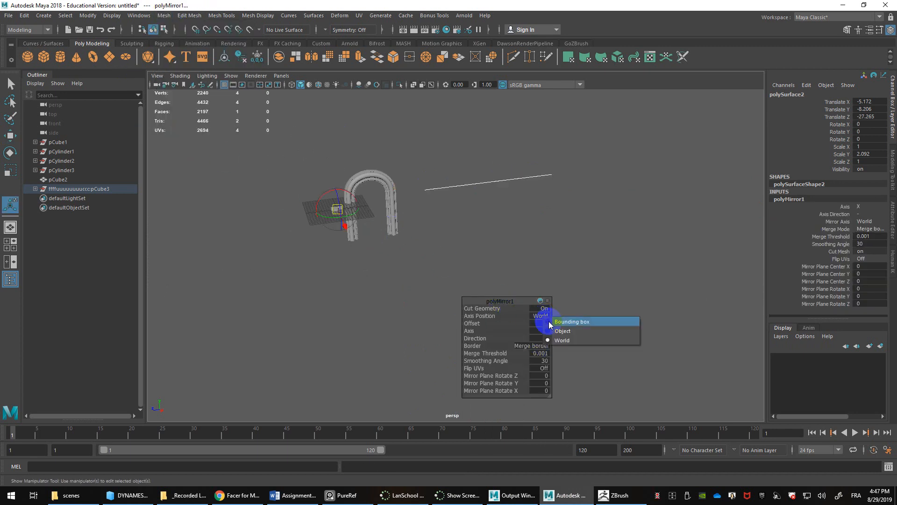
{"action": "left_click", "coordinate": [554, 332]}
Step: Change the mirror axis of the corner piece to Z
{"action": "left_click_drag", "start_coordinate": [563, 284], "coordinate": [549, 274], "text": "alt"}
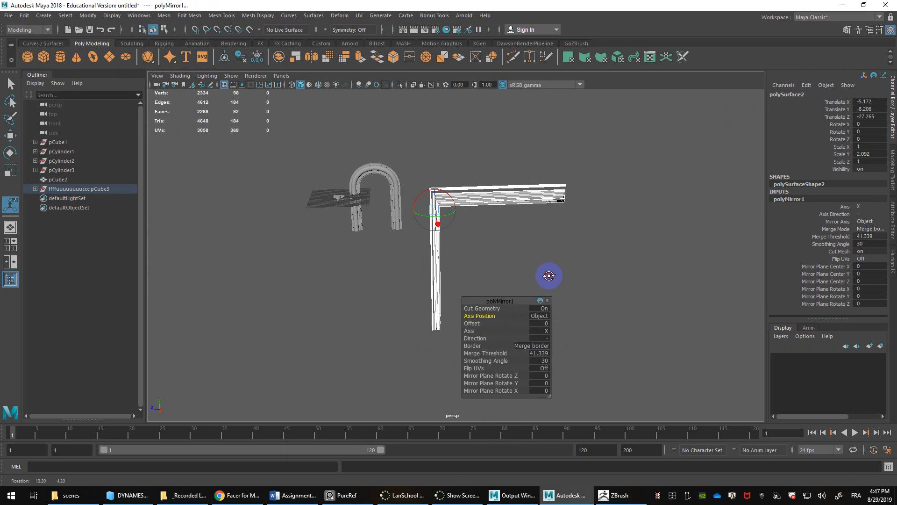
{"action": "left_click_drag", "start_coordinate": [451, 198], "coordinate": [477, 250]}
{"action": "key", "text": "ctrl+z"}
{"action": "left_click", "coordinate": [549, 333]}
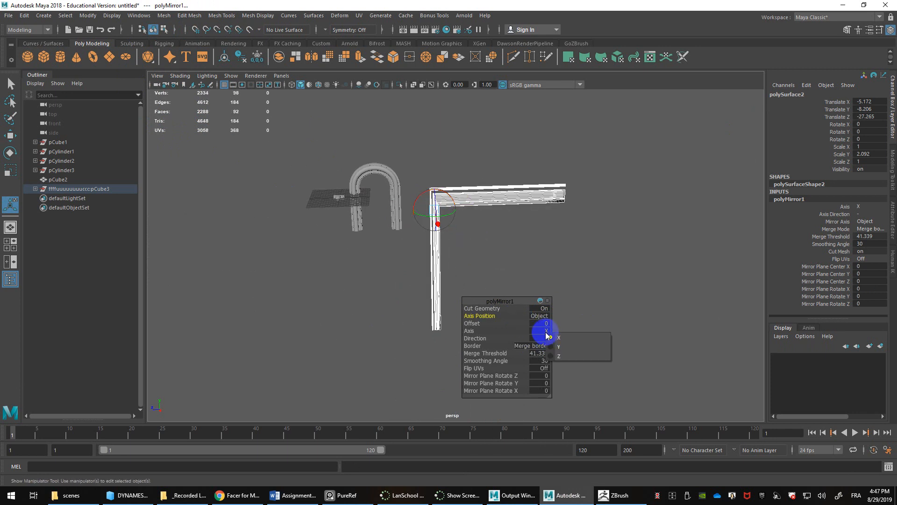
{"action": "left_click", "coordinate": [558, 359]}
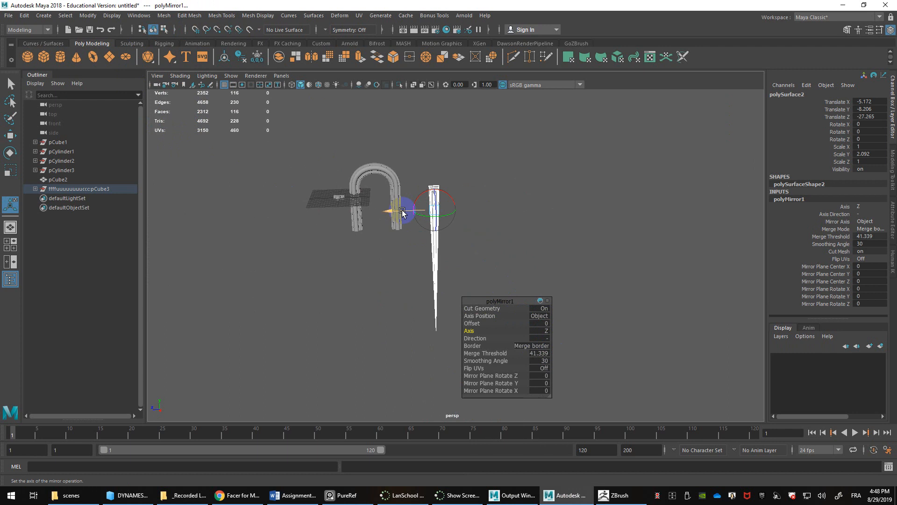
Step: Move the mirror plane out along the horizontal arm to an offset of about -41.65, forming a second column
{"action": "left_click_drag", "start_coordinate": [402, 211], "coordinate": [528, 182]}
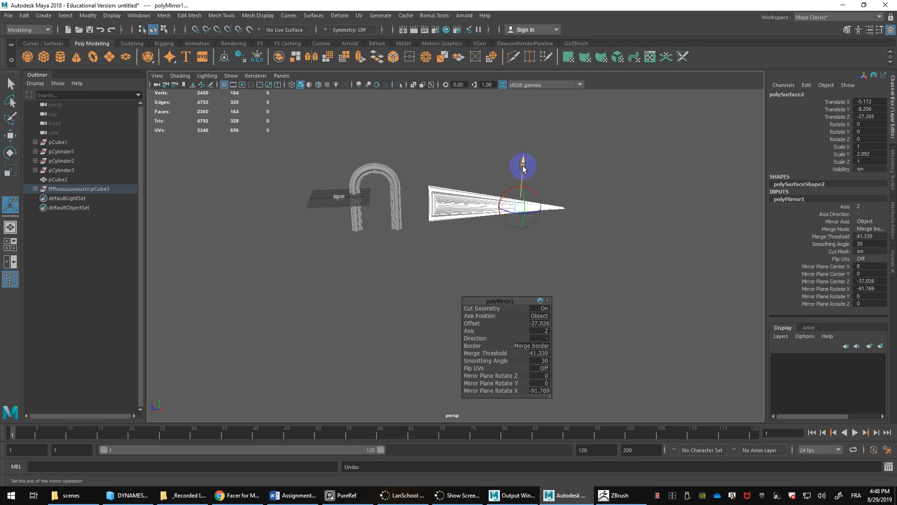
{"action": "key", "text": "ctrl+z"}
{"action": "left_click_drag", "start_coordinate": [486, 208], "coordinate": [499, 211]}
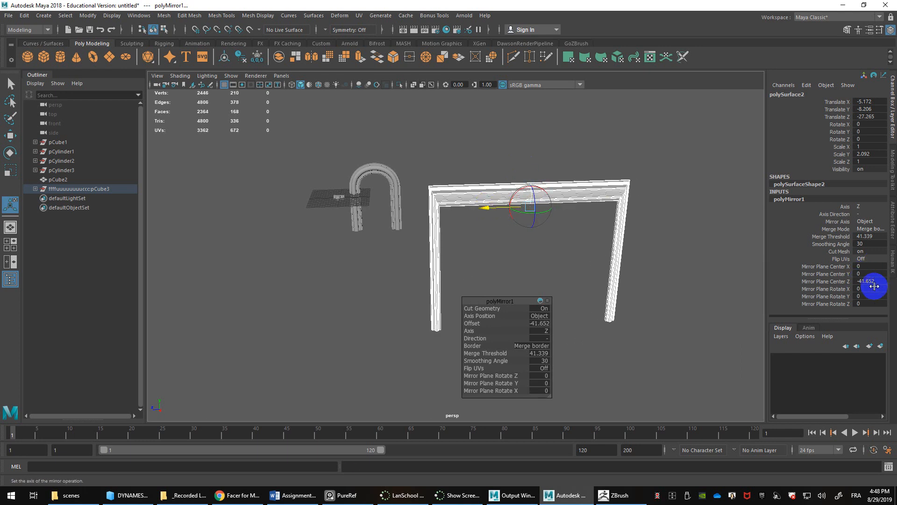
Step: Try a Mirror Plane Center Z of 45, and undo it together with the last mirror plane move
{"action": "left_click_drag", "start_coordinate": [876, 281], "coordinate": [825, 283]}
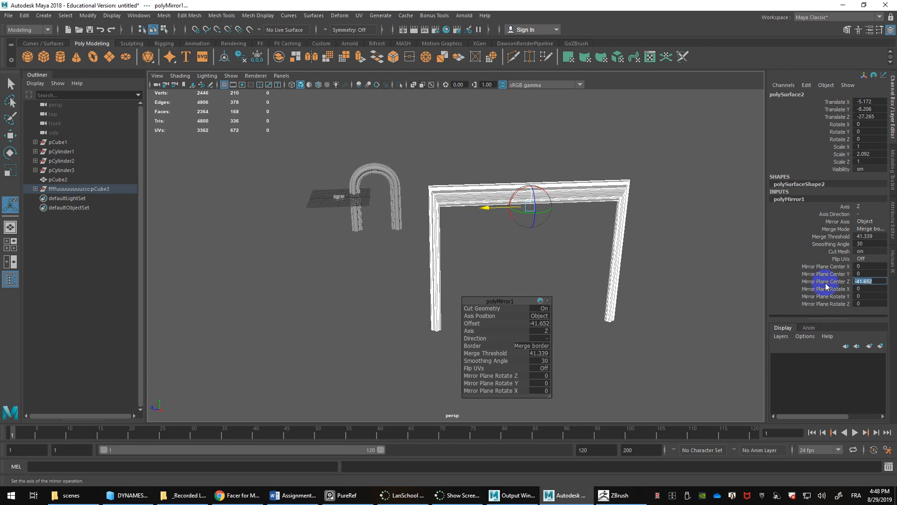
{"action": "key", "text": "Return"}
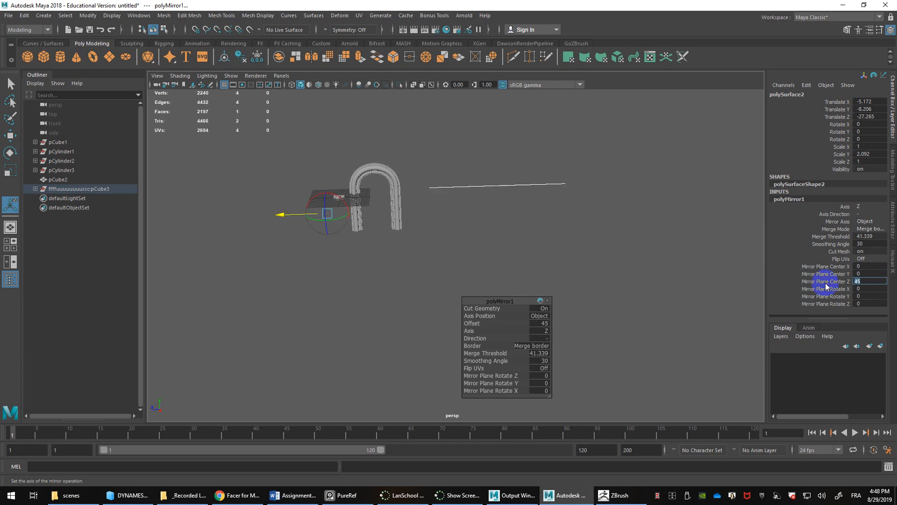
{"action": "left_click", "coordinate": [583, 260]}
{"action": "key", "text": "ctrl+z"}
{"action": "key", "text": "ctrl+z"}
{"action": "key", "text": "ctrl+z"}
{"action": "key", "text": "ctrl+z"}
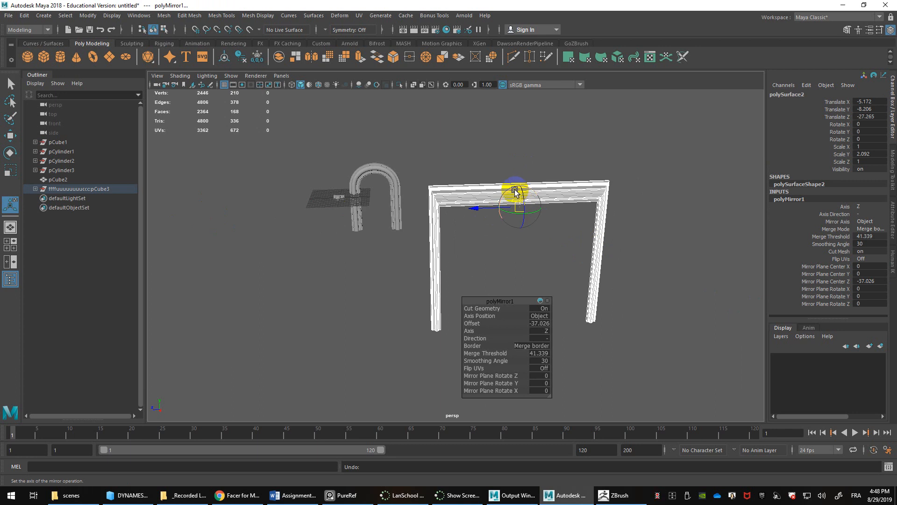
Step: Tilt the mirror plane about X and set Mirror Plane Rotate X to -45 to close the piece into a frame
{"action": "left_click_drag", "start_coordinate": [509, 192], "coordinate": [592, 238]}
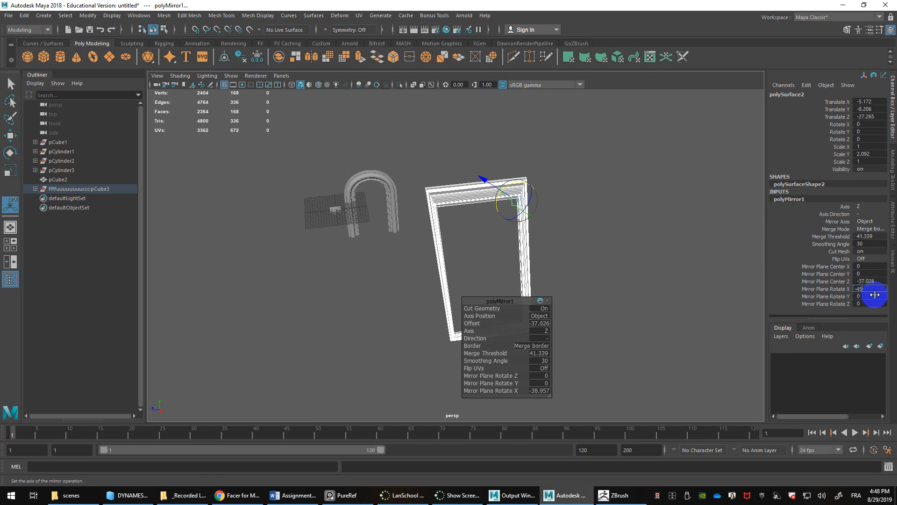
{"action": "type", "text": "-45"}
{"action": "key", "text": "Return"}
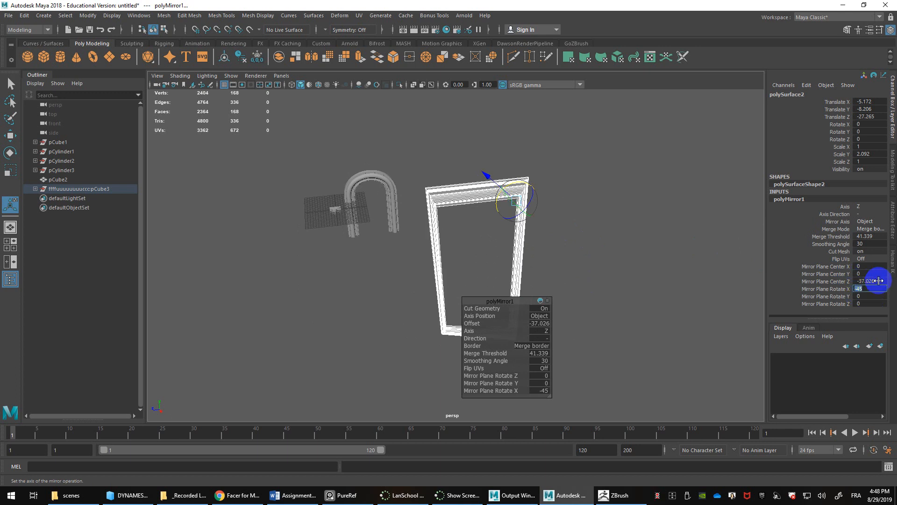
Step: Reset Mirror Plane Center Z to 0 and adjust it to -24.6 to size the closed rectangular frame
{"action": "type", "text": "0"}
{"action": "key", "text": "Return"}
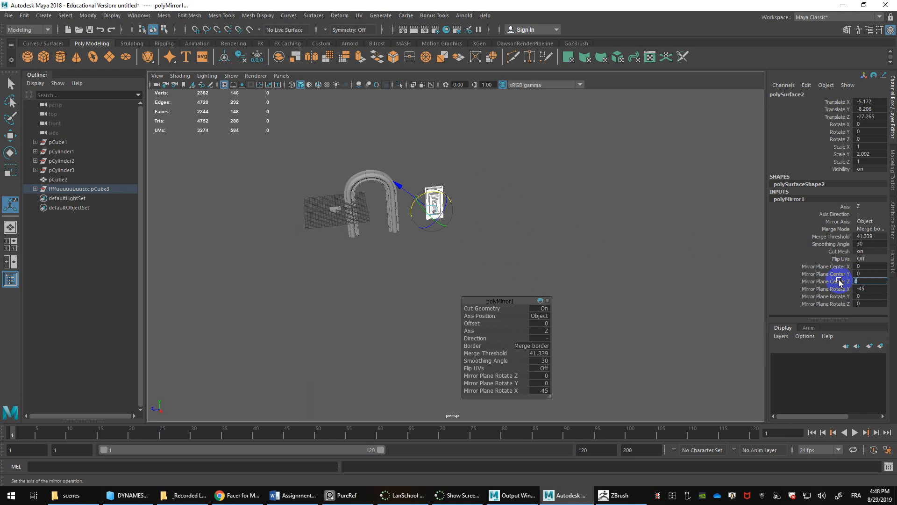
{"action": "mouse_move", "coordinate": [472, 238]}
{"action": "left_mouse_down"}
{"action": "mouse_move", "coordinate": [525, 279]}
{"action": "mouse_move", "coordinate": [503, 253]}
{"action": "mouse_move", "coordinate": [457, 226]}
{"action": "mouse_move", "coordinate": [464, 232]}
{"action": "left_mouse_up"}
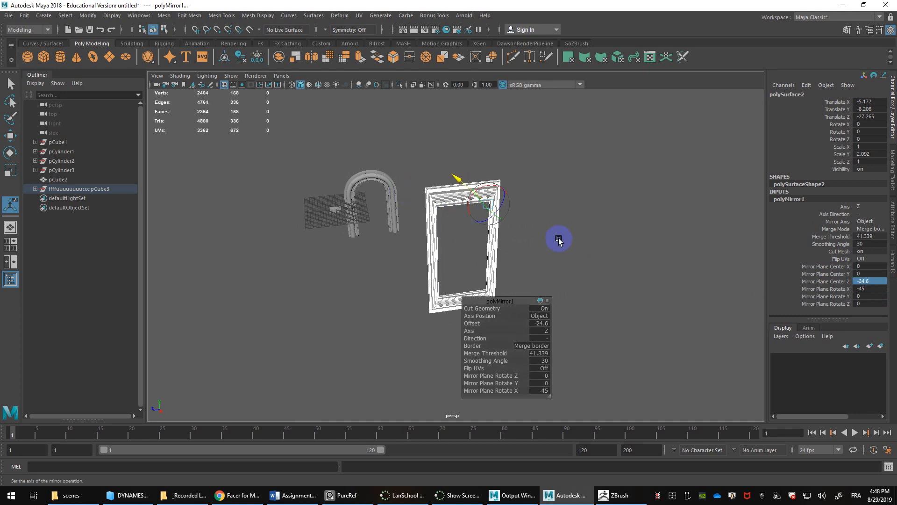
{"action": "scroll", "coordinate": [558, 239], "scroll_direction": "up", "scroll_amount": 3}
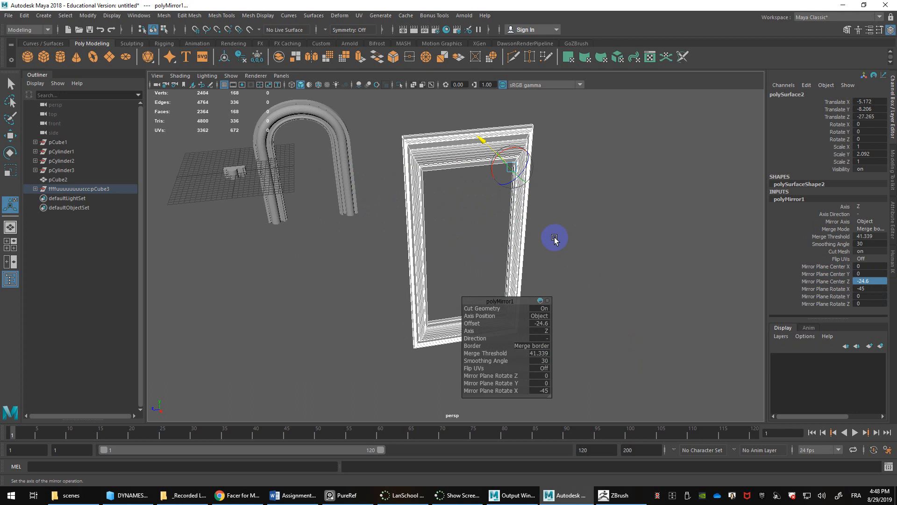
Step: Select the frame's bottom and right-hand sections and move them outward, making the frame taller and wider, and return to object mode
{"action": "left_click", "coordinate": [500, 194]}
{"action": "right_click_drag", "start_coordinate": [473, 181], "coordinate": [473, 207]}
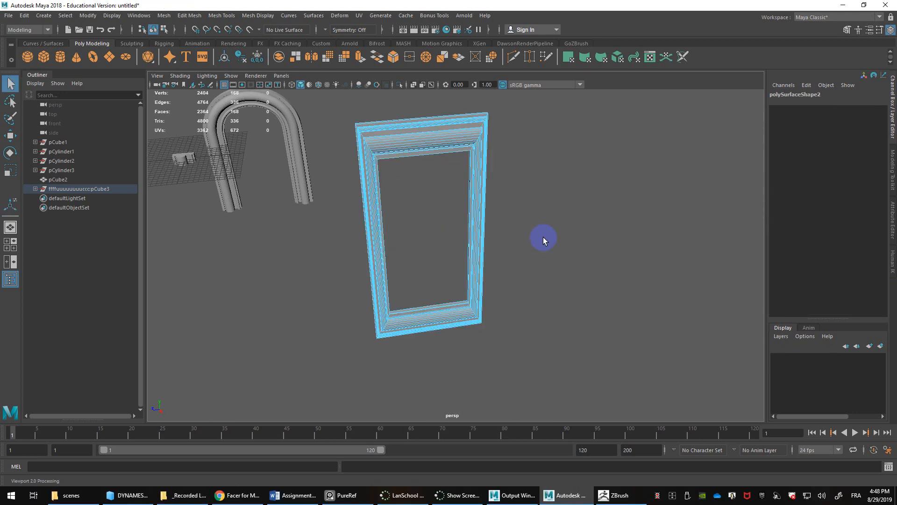
{"action": "left_click_drag", "start_coordinate": [542, 234], "coordinate": [348, 341]}
{"action": "left_click_drag", "start_coordinate": [440, 267], "coordinate": [438, 393]}
{"action": "key", "text": "w"}
{"action": "left_click", "coordinate": [419, 293]}
{"action": "key", "text": "ctrl+z"}
{"action": "left_click_drag", "start_coordinate": [428, 285], "coordinate": [432, 357]}
{"action": "left_click_drag", "start_coordinate": [584, 222], "coordinate": [550, 229]}
{"action": "right_click_drag", "start_coordinate": [550, 227], "coordinate": [584, 209]}
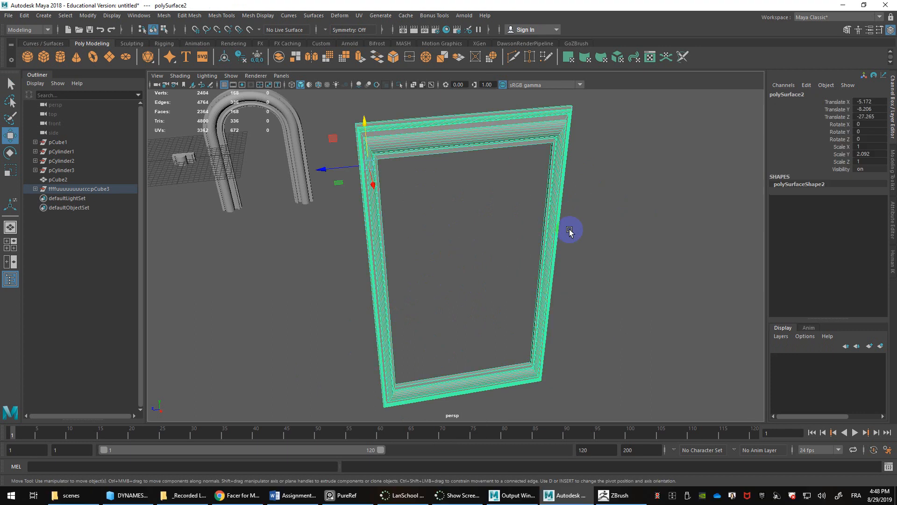
Step: Deselect the frame and inspect its mitred corners and moulding profile up close
{"action": "left_click_drag", "start_coordinate": [559, 232], "coordinate": [534, 232], "text": "alt"}
{"action": "right_click_drag", "start_coordinate": [566, 222], "coordinate": [613, 210]}
{"action": "left_click", "coordinate": [623, 225]}
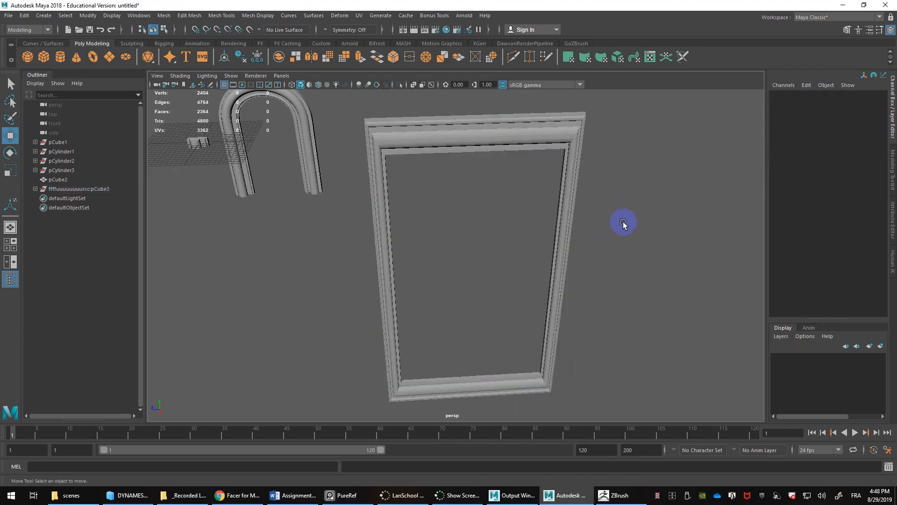
{"action": "scroll", "coordinate": [622, 226], "scroll_direction": "up", "scroll_amount": 1}
{"action": "middle_click_drag", "start_coordinate": [618, 237], "coordinate": [596, 289], "text": "alt"}
{"action": "scroll", "coordinate": [467, 250], "scroll_direction": "up", "scroll_amount": 4}
{"action": "left_click_drag", "start_coordinate": [466, 250], "coordinate": [487, 250], "text": "alt"}
{"action": "scroll", "coordinate": [486, 250], "scroll_direction": "up", "scroll_amount": 3}
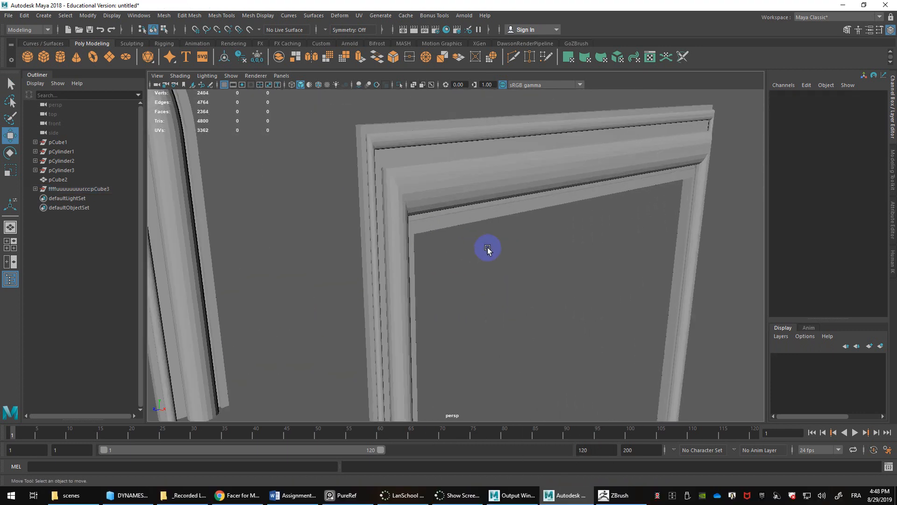
{"action": "scroll", "coordinate": [422, 209], "scroll_direction": "down", "scroll_amount": 4}
{"action": "middle_click_drag", "start_coordinate": [397, 219], "coordinate": [436, 234], "text": "alt"}
{"action": "scroll", "coordinate": [436, 234], "scroll_direction": "up", "scroll_amount": 5}
Step: Select the arch and examine the shading along its curved moulding up close
{"action": "left_click", "coordinate": [359, 201]}
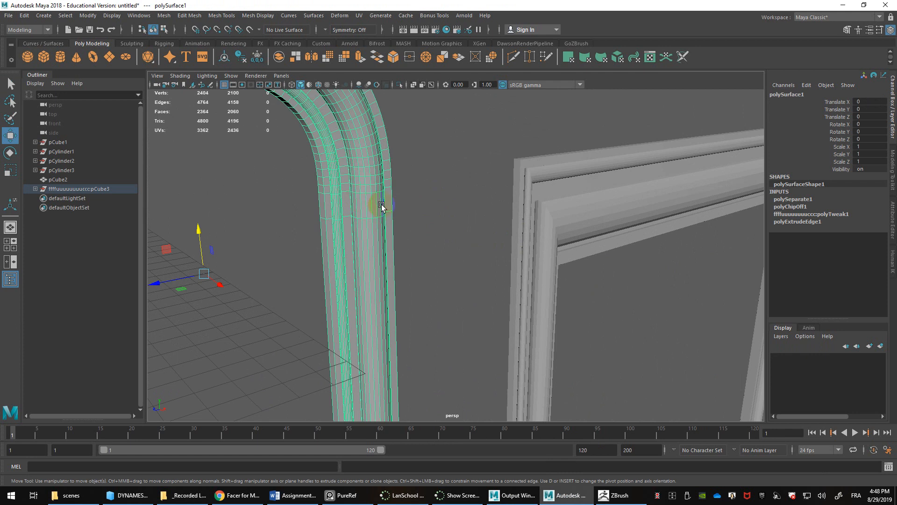
{"action": "left_click_drag", "start_coordinate": [382, 206], "coordinate": [456, 248], "text": "alt"}
{"action": "left_click", "coordinate": [528, 411]}
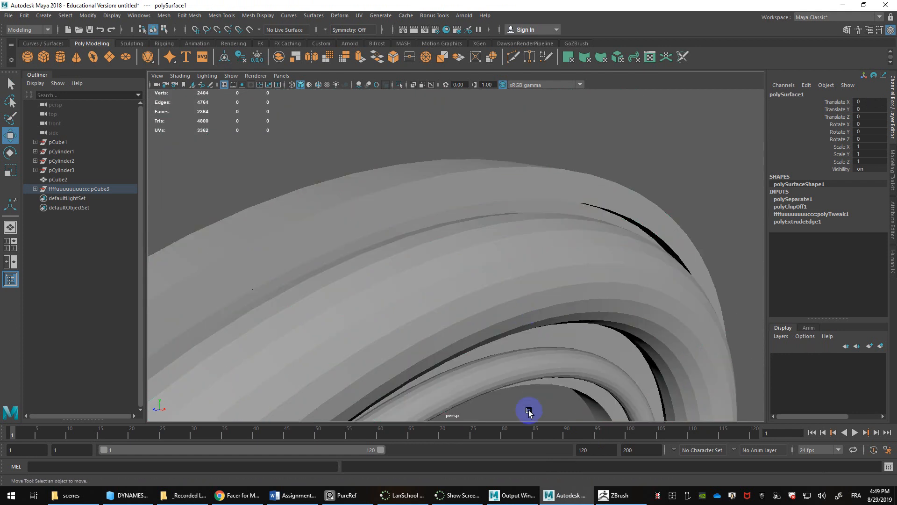
{"action": "scroll", "coordinate": [519, 278], "scroll_direction": "down", "scroll_amount": 3}
{"action": "left_click", "coordinate": [524, 290]}
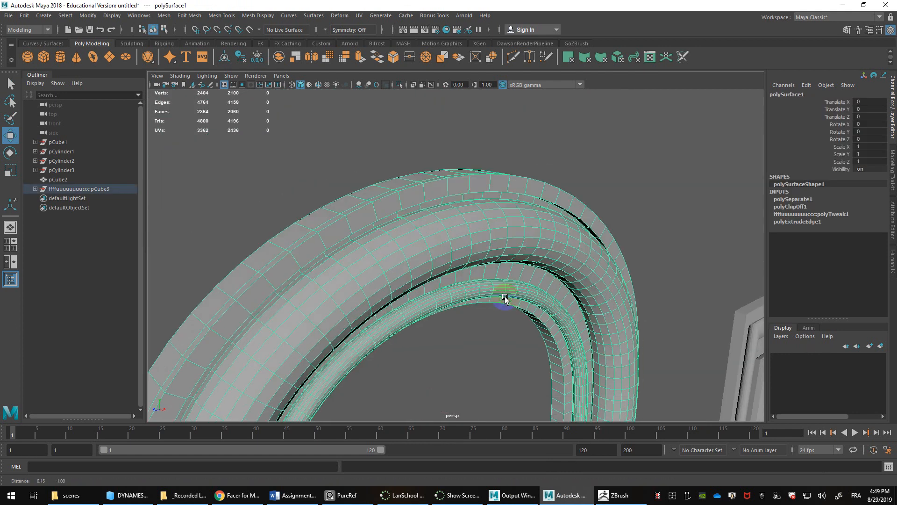
{"action": "left_click_drag", "start_coordinate": [505, 301], "coordinate": [487, 244], "text": "alt"}
{"action": "left_click_drag", "start_coordinate": [287, 308], "coordinate": [322, 280], "text": "alt"}
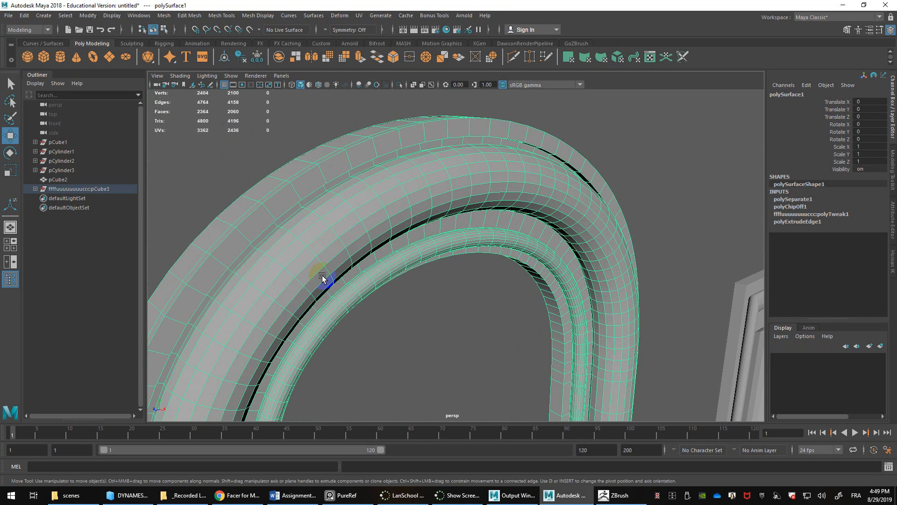
Step: Try Soften Edge on the whole arch, check its shading unselected, and undo the softening
{"action": "left_click", "coordinate": [266, 15]}
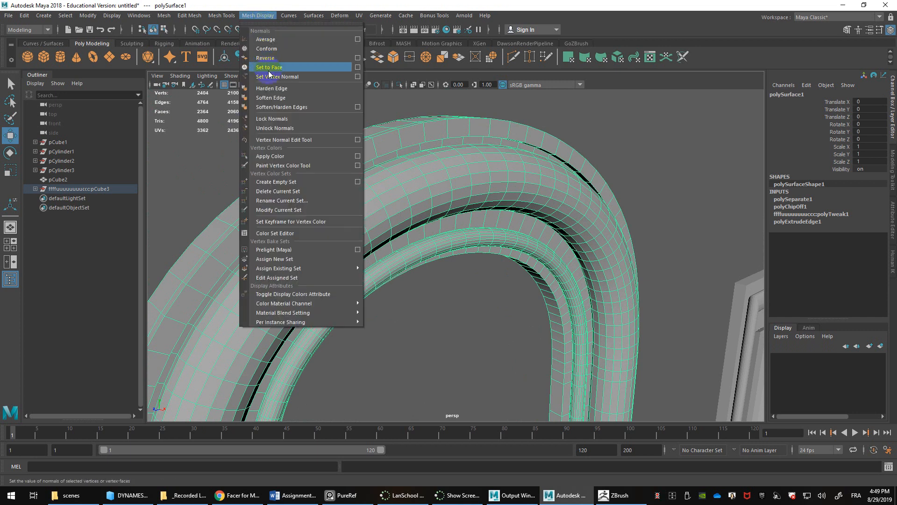
{"action": "left_click", "coordinate": [278, 98]}
{"action": "left_click", "coordinate": [290, 134]}
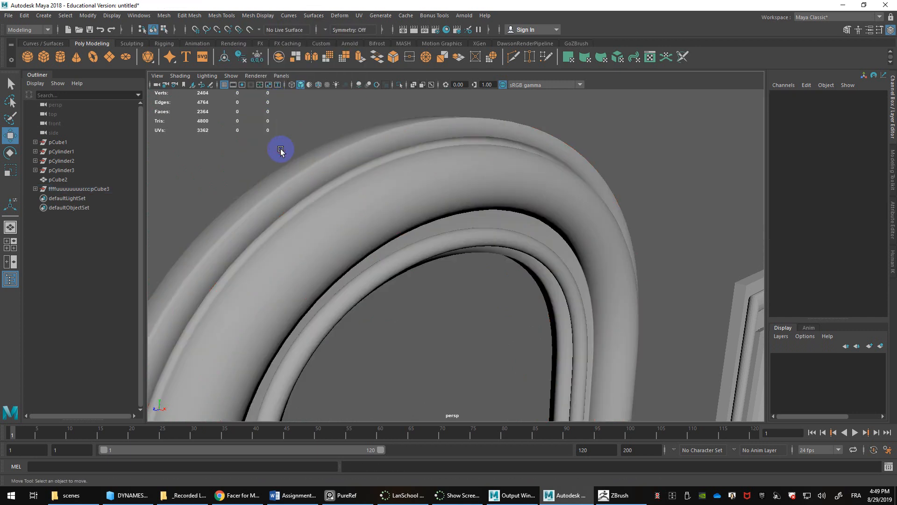
{"action": "left_click", "coordinate": [329, 188]}
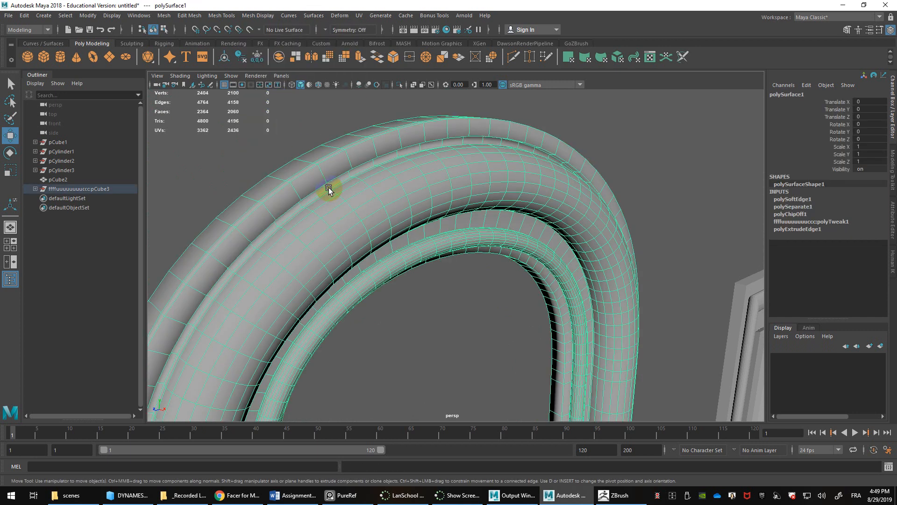
{"action": "key", "text": "ctrl+z"}
{"action": "key", "text": "ctrl+z"}
{"action": "key", "text": "ctrl+z"}
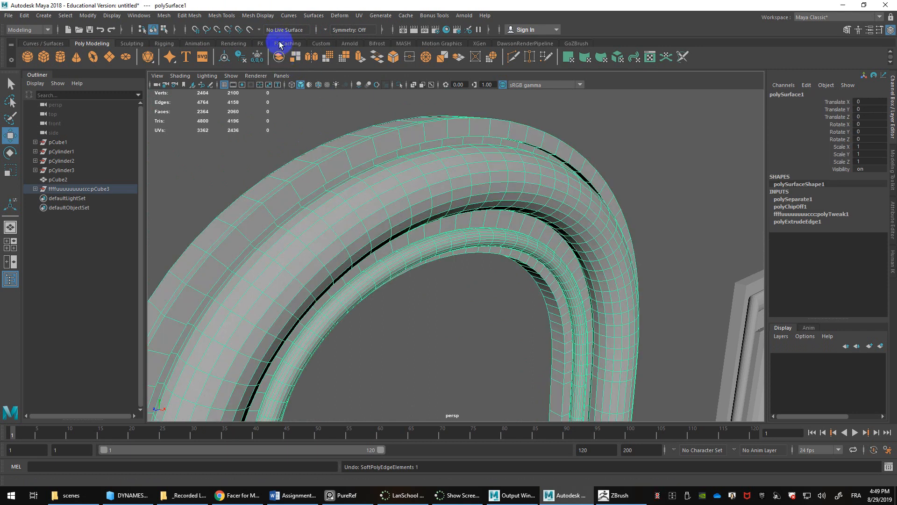
Step: Apply Soften/Harden Edges to the arch with a 30-degree angle and check the shading unselected
{"action": "left_click", "coordinate": [258, 16]}
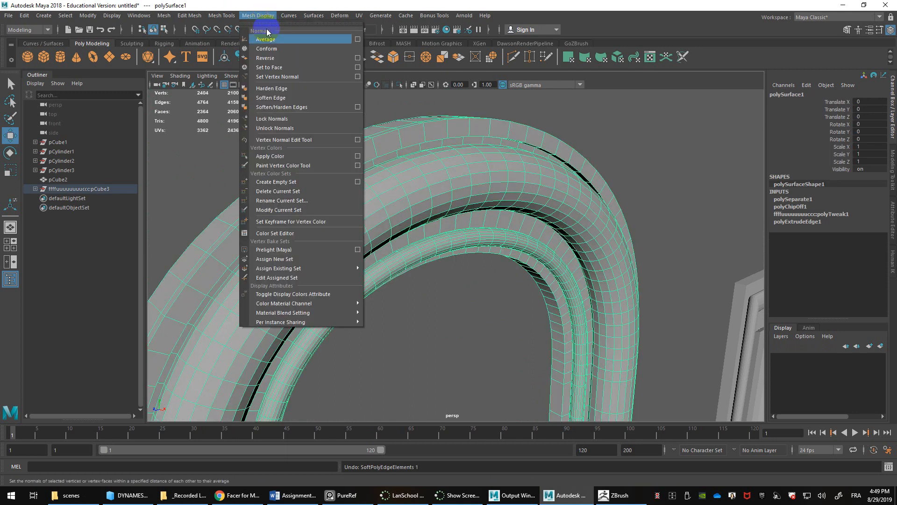
{"action": "left_click", "coordinate": [358, 106]}
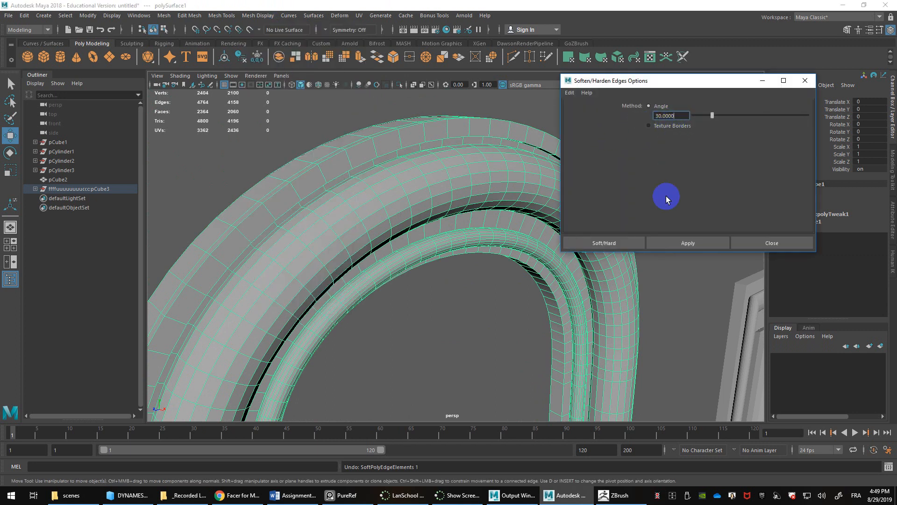
{"action": "left_click", "coordinate": [675, 241]}
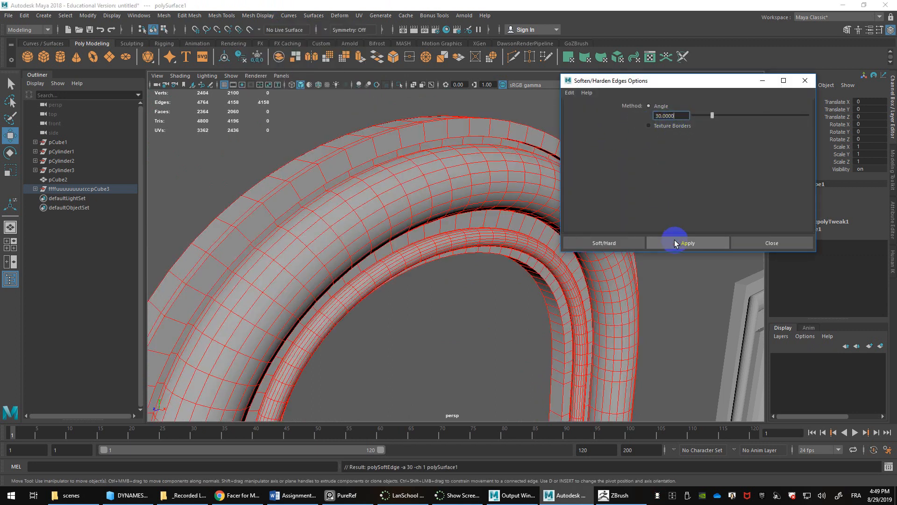
{"action": "left_click", "coordinate": [502, 284]}
{"action": "scroll", "coordinate": [480, 275], "scroll_direction": "down", "scroll_amount": 3}
{"action": "scroll", "coordinate": [480, 275], "scroll_direction": "down", "scroll_amount": 1}
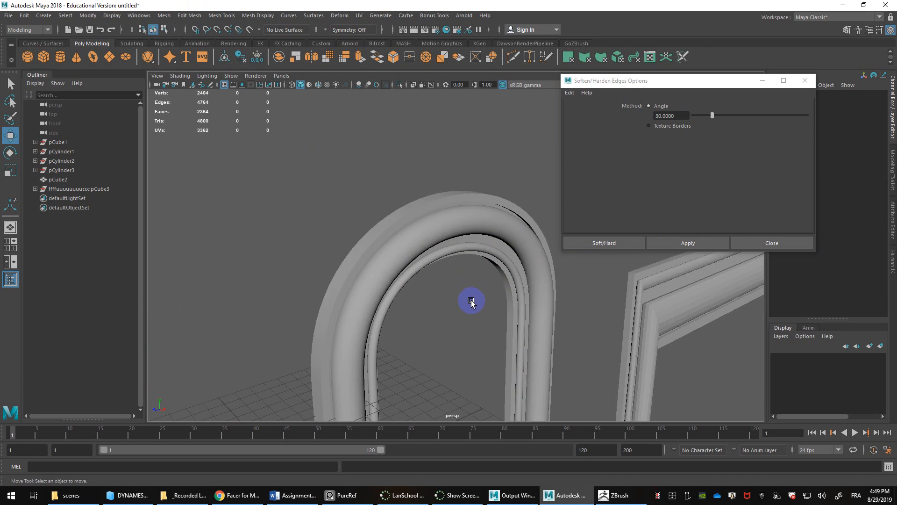
{"action": "left_click_drag", "start_coordinate": [470, 300], "coordinate": [451, 184], "text": "alt"}
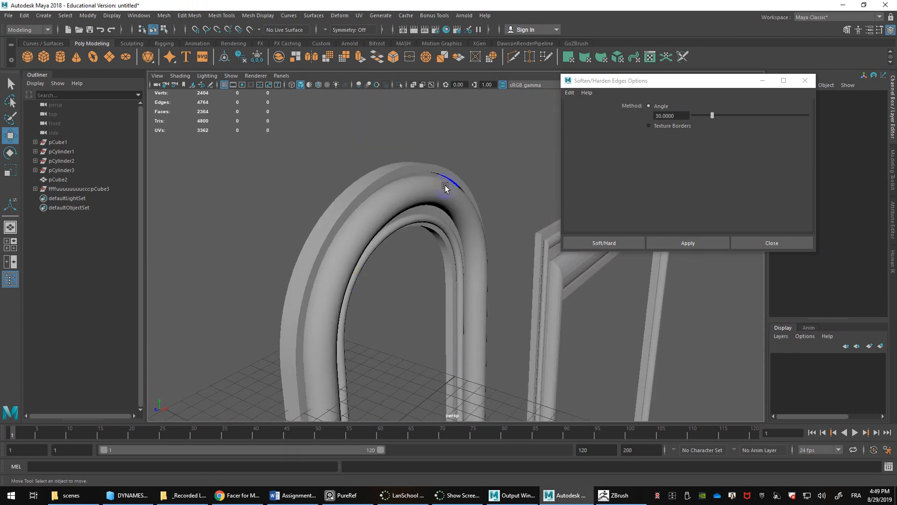
Step: Reselect the arch and close the Soften/Harden Edges options
{"action": "left_click", "coordinate": [396, 196]}
{"action": "scroll", "coordinate": [404, 204], "scroll_direction": "down", "scroll_amount": 3}
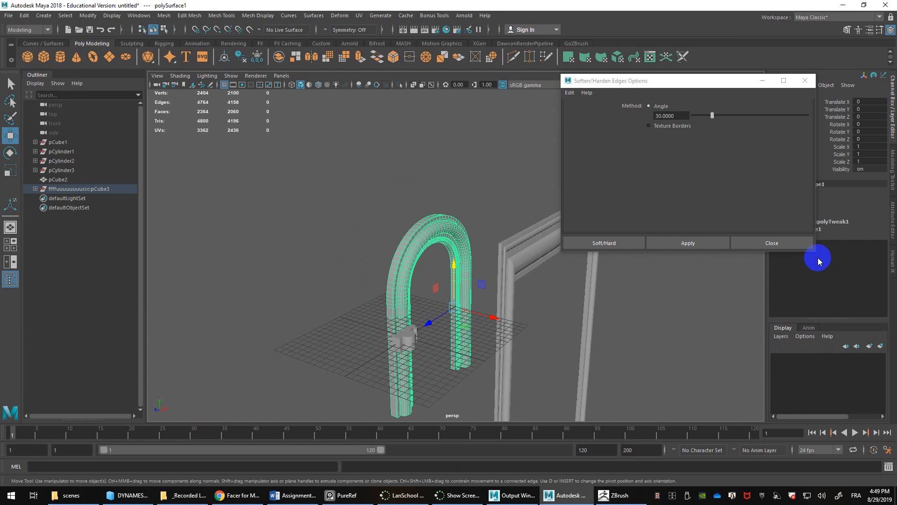
{"action": "left_click", "coordinate": [779, 243]}
{"action": "scroll", "coordinate": [491, 286], "scroll_direction": "up", "scroll_amount": 5}
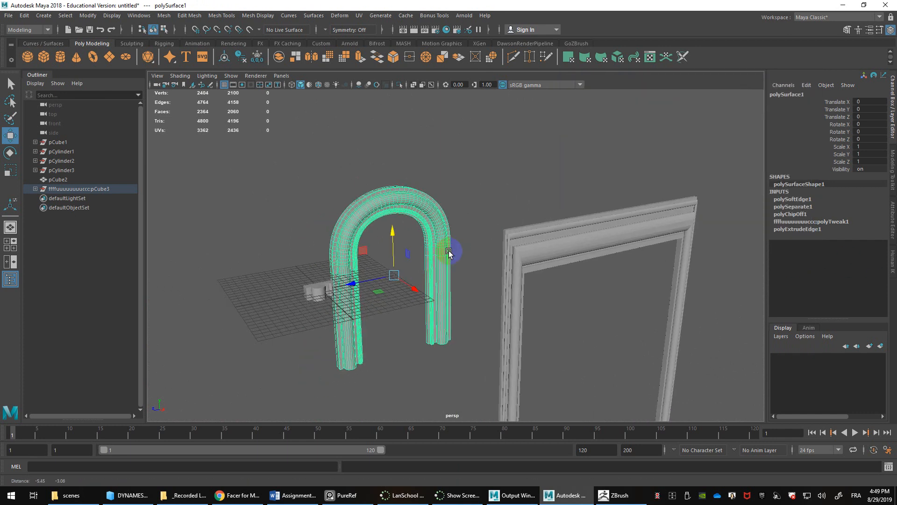
Step: Examine the arch's edges up close, deselect it, and review its smoothed shading from several angles
{"action": "scroll", "coordinate": [455, 255], "scroll_direction": "up", "scroll_amount": 3}
{"action": "left_click_drag", "start_coordinate": [462, 254], "coordinate": [487, 261], "text": "alt"}
{"action": "middle_click_drag", "start_coordinate": [468, 268], "coordinate": [477, 287], "text": "alt"}
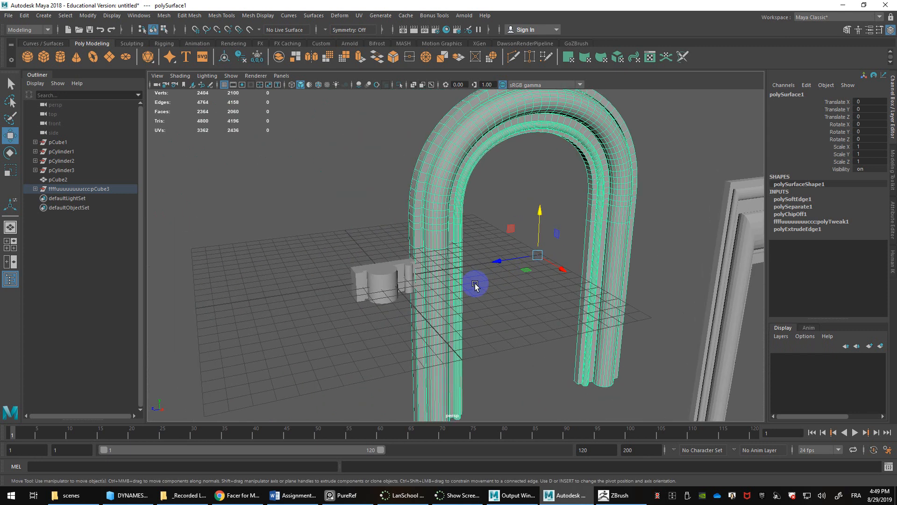
{"action": "scroll", "coordinate": [472, 271], "scroll_direction": "up", "scroll_amount": 3}
{"action": "middle_click_drag", "start_coordinate": [462, 254], "coordinate": [461, 275], "text": "alt"}
{"action": "scroll", "coordinate": [462, 280], "scroll_direction": "down", "scroll_amount": 4}
{"action": "scroll", "coordinate": [489, 279], "scroll_direction": "up", "scroll_amount": 3}
{"action": "left_click_drag", "start_coordinate": [463, 288], "coordinate": [456, 245], "text": "alt"}
{"action": "left_click", "coordinate": [486, 289]}
{"action": "scroll", "coordinate": [486, 291], "scroll_direction": "down", "scroll_amount": 5}
{"action": "left_click_drag", "start_coordinate": [459, 280], "coordinate": [537, 271], "text": "alt"}
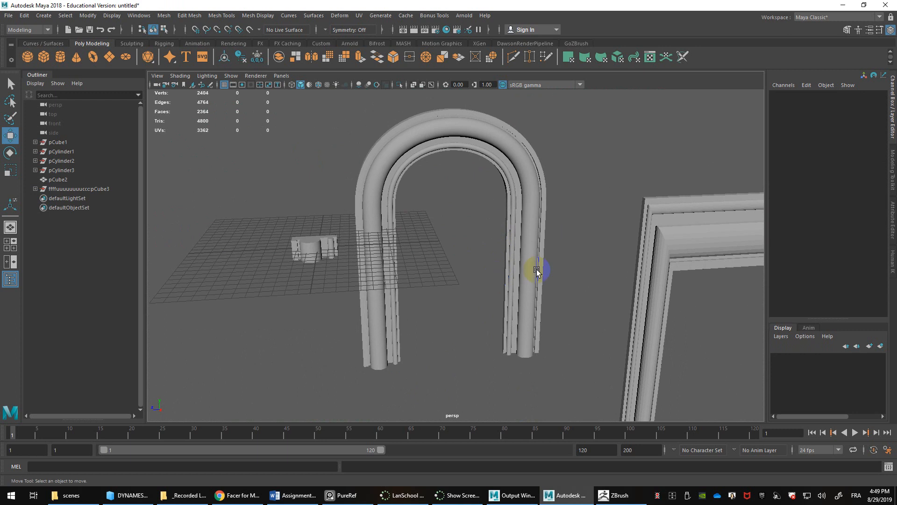
Step: Select the arch again and switch it to edge selection
{"action": "left_click", "coordinate": [475, 121]}
{"action": "middle_click_drag", "start_coordinate": [474, 121], "coordinate": [457, 176], "text": "alt"}
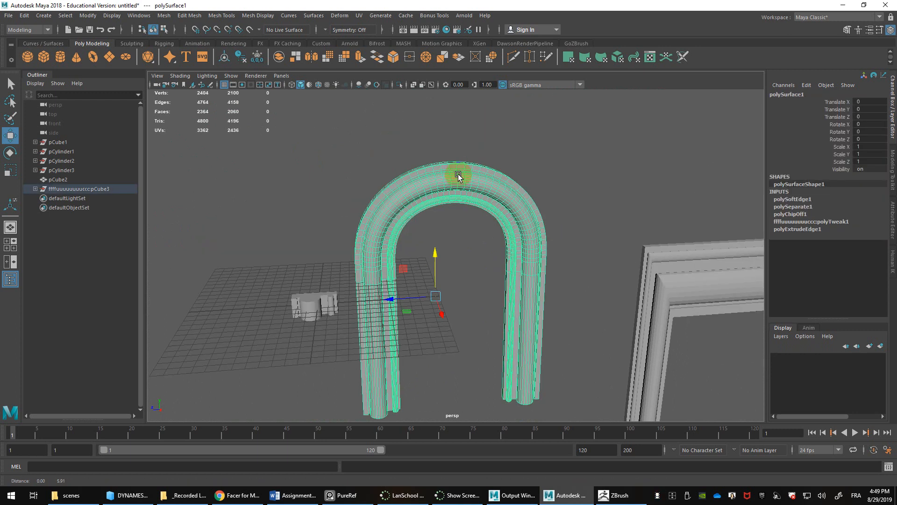
{"action": "right_click", "coordinate": [417, 187], "text": "shift"}
{"action": "right_click_drag", "start_coordinate": [417, 187], "coordinate": [419, 219]}
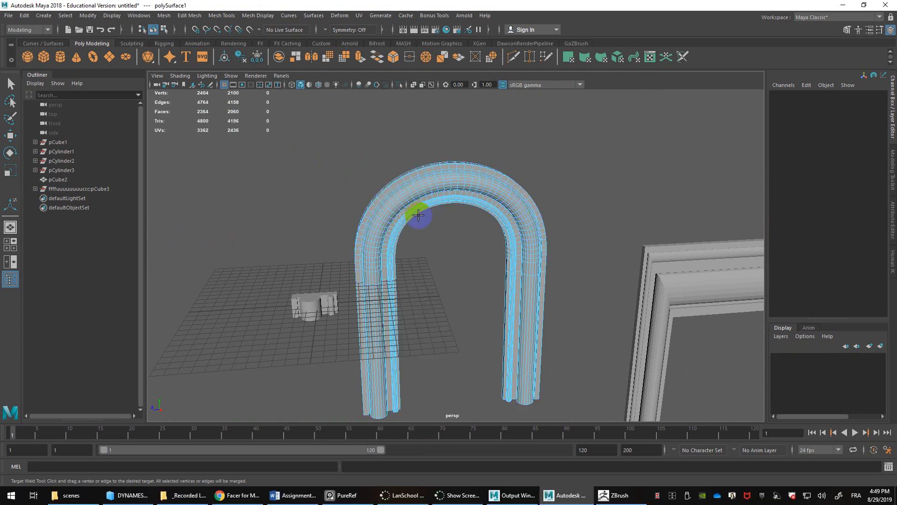
{"action": "scroll", "coordinate": [394, 276], "scroll_direction": "up", "scroll_amount": 5}
{"action": "middle_click_drag", "start_coordinate": [394, 277], "coordinate": [398, 236], "text": "alt"}
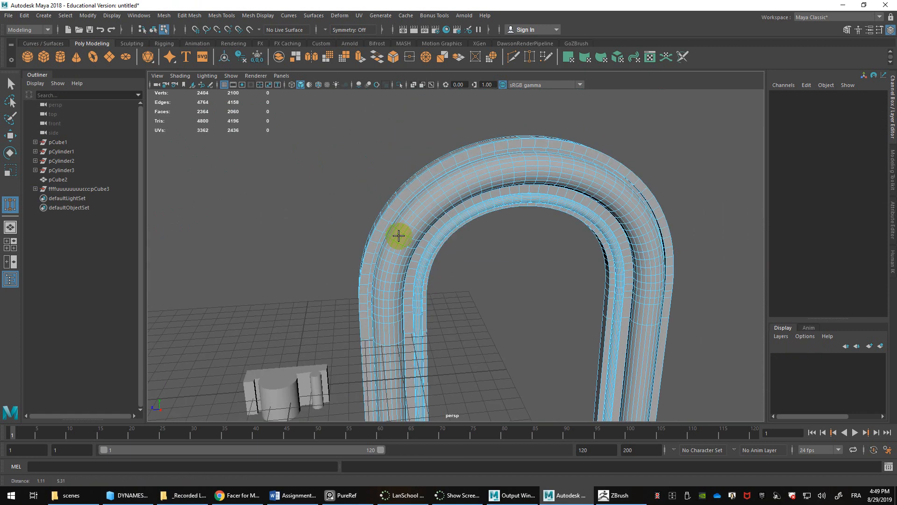
{"action": "right_click_drag", "start_coordinate": [430, 238], "coordinate": [451, 191]}
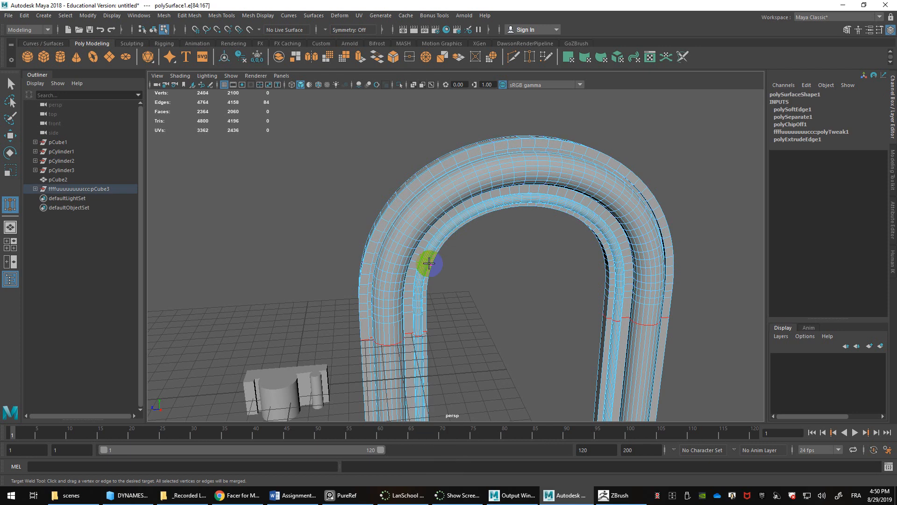
Step: With the Move tool active, select two nearby crosswise edge loops at the crown of the arch
{"action": "scroll", "coordinate": [426, 262], "scroll_direction": "up", "scroll_amount": 3}
{"action": "mouse_move", "coordinate": [426, 263]}
{"action": "middle_mouse_down", "text": "alt"}
{"action": "mouse_move", "coordinate": [473, 203]}
{"action": "mouse_move", "coordinate": [444, 267]}
{"action": "middle_mouse_up", "text": "alt"}
{"action": "middle_click_drag", "start_coordinate": [437, 236], "coordinate": [379, 339], "text": "alt"}
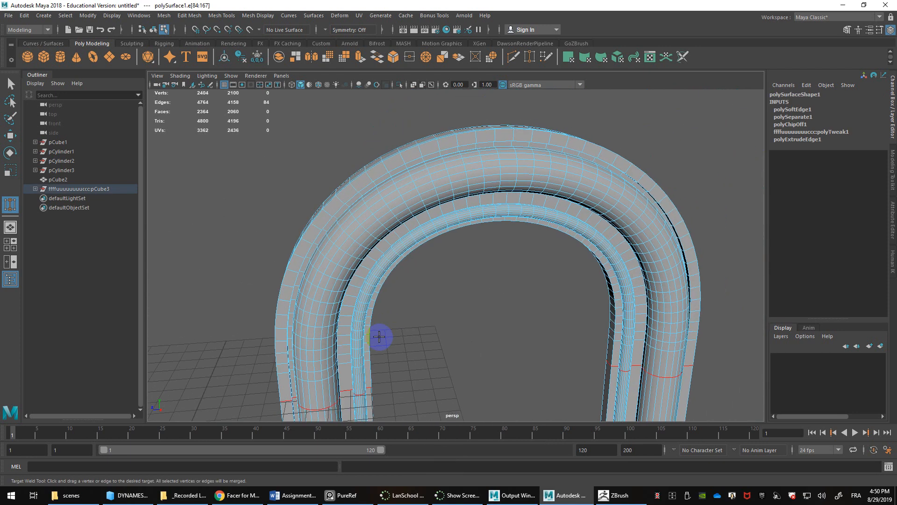
{"action": "left_click_drag", "start_coordinate": [476, 206], "coordinate": [502, 170]}
{"action": "scroll", "coordinate": [500, 167], "scroll_direction": "up", "scroll_amount": 3}
{"action": "middle_click_drag", "start_coordinate": [500, 168], "coordinate": [473, 234], "text": "alt"}
{"action": "left_click", "coordinate": [463, 202]}
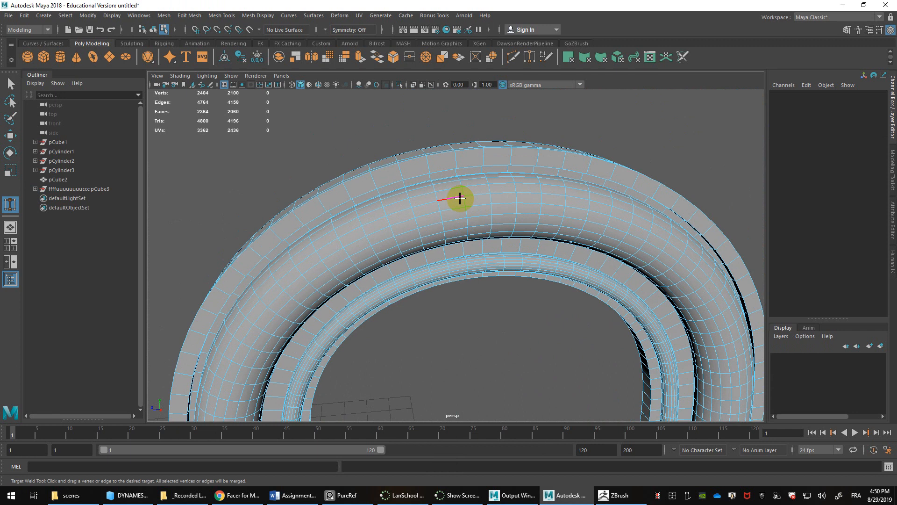
{"action": "key", "text": "w"}
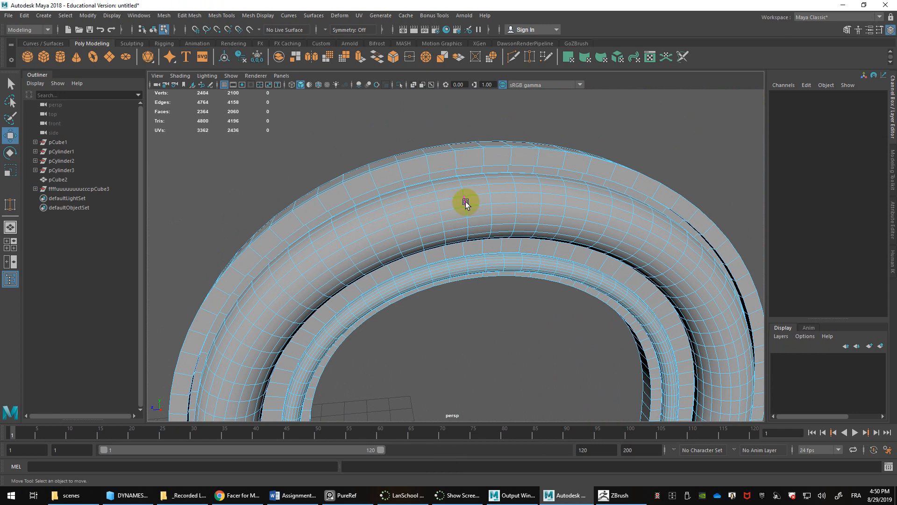
{"action": "double_click", "coordinate": [465, 203]}
{"action": "double_click", "coordinate": [518, 199], "text": "shift"}
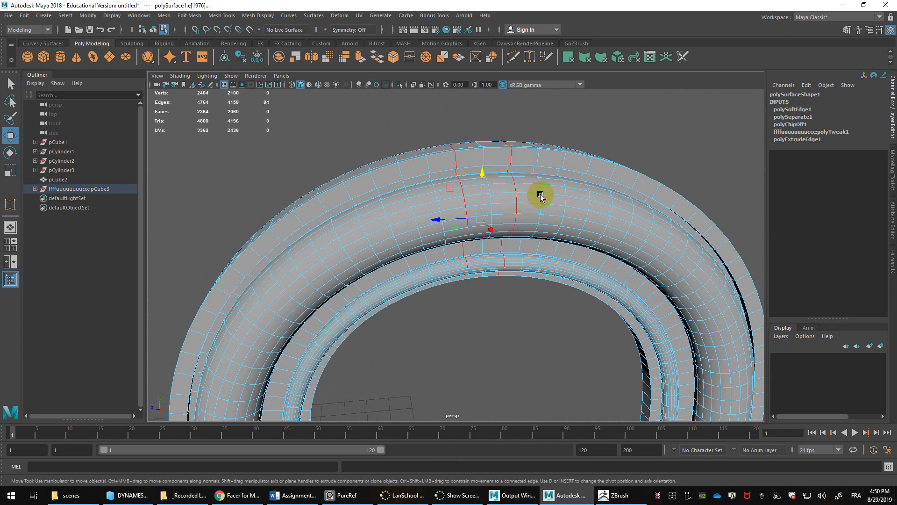
Step: Try deleting only the edges of the two selected loops, check the vertices there, and switch to face selection
{"action": "key", "text": "Delete"}
{"action": "key", "text": "ctrl+z"}
{"action": "key", "text": "Delete"}
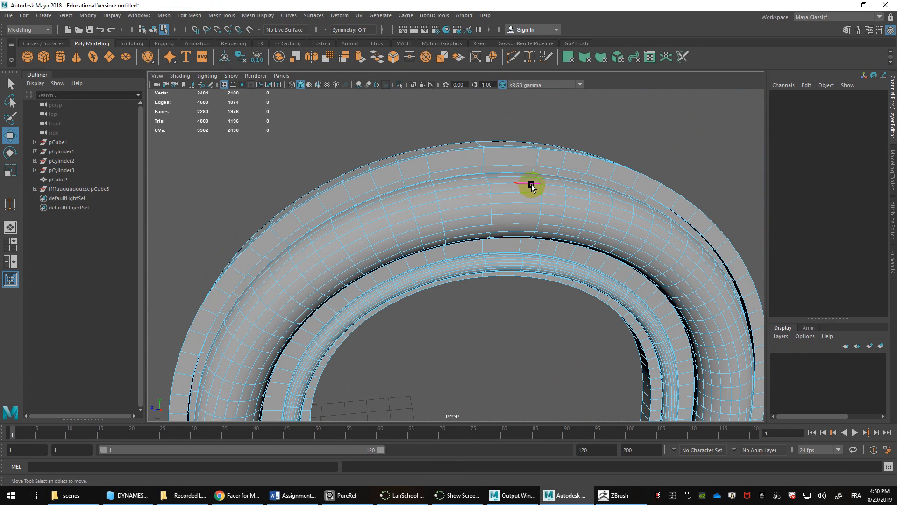
{"action": "right_click_drag", "start_coordinate": [532, 177], "coordinate": [500, 178]}
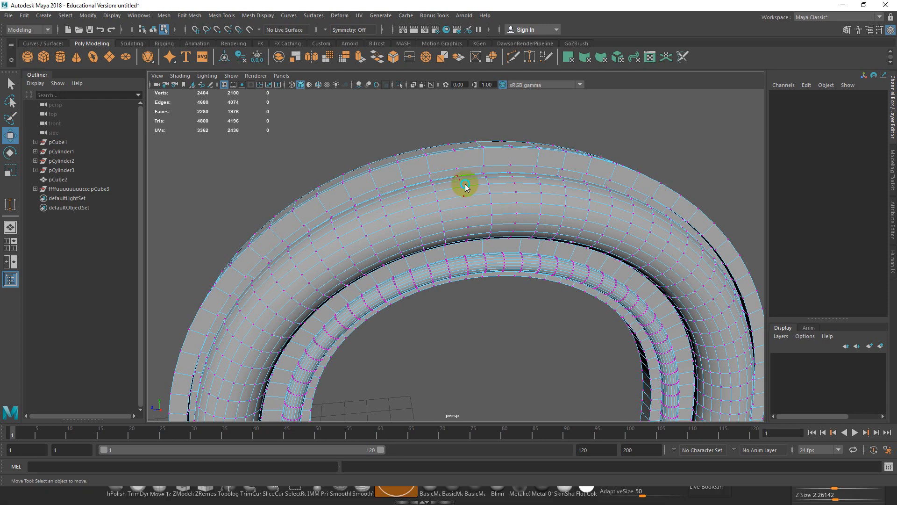
{"action": "right_click_drag", "start_coordinate": [463, 182], "coordinate": [460, 208]}
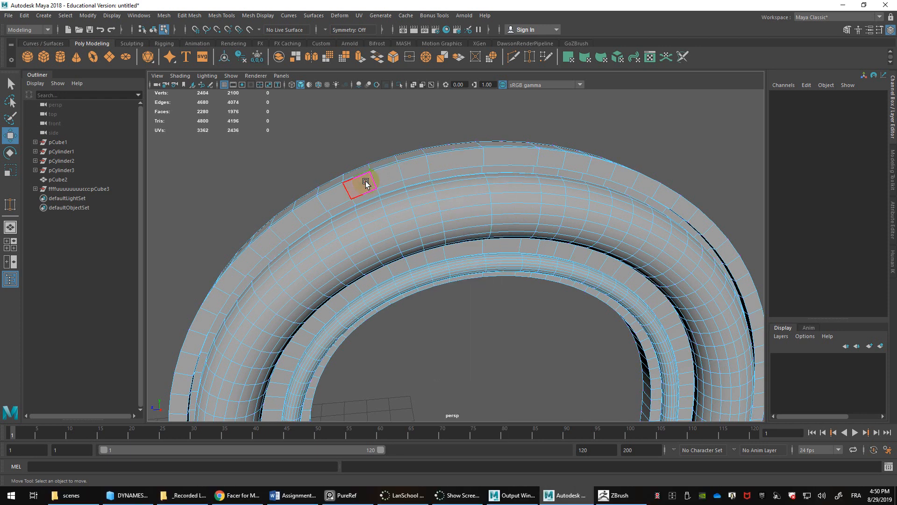
Step: Try selecting the face loop along the arch's outer band, and undo back to before the edge deletion
{"action": "double_click", "coordinate": [389, 180]}
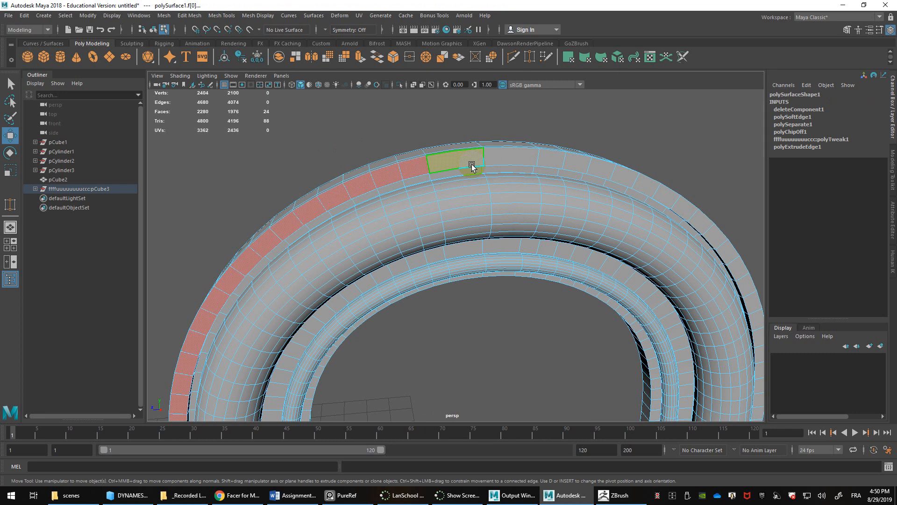
{"action": "key", "text": "ctrl+z"}
{"action": "key", "text": "ctrl+z"}
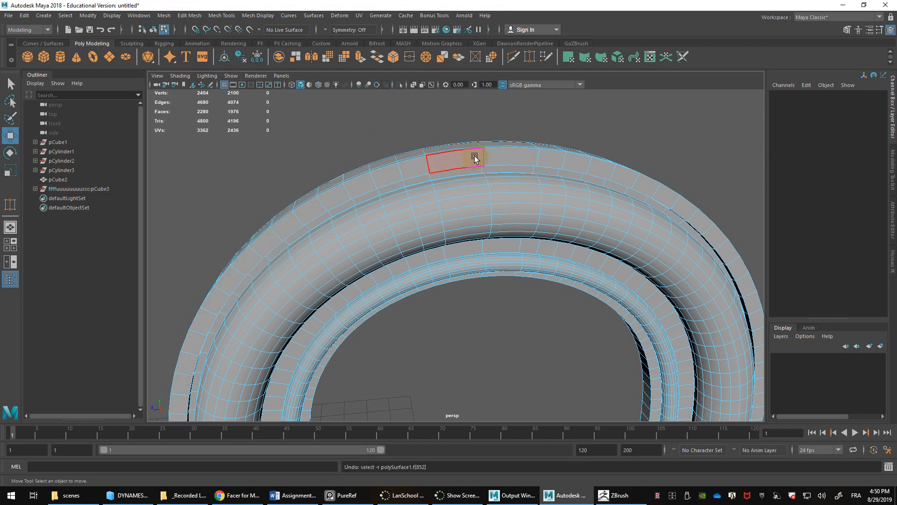
{"action": "right_click_drag", "start_coordinate": [474, 157], "coordinate": [485, 131]}
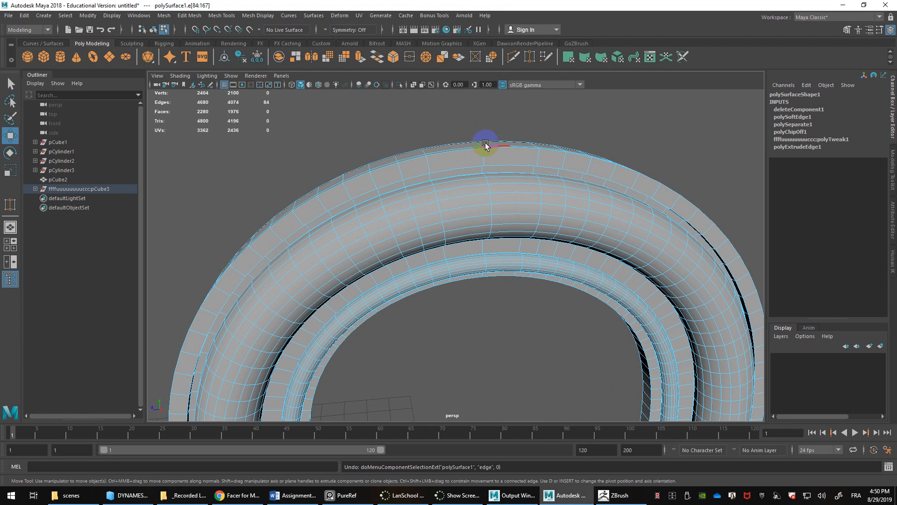
{"action": "key", "text": "ctrl+z"}
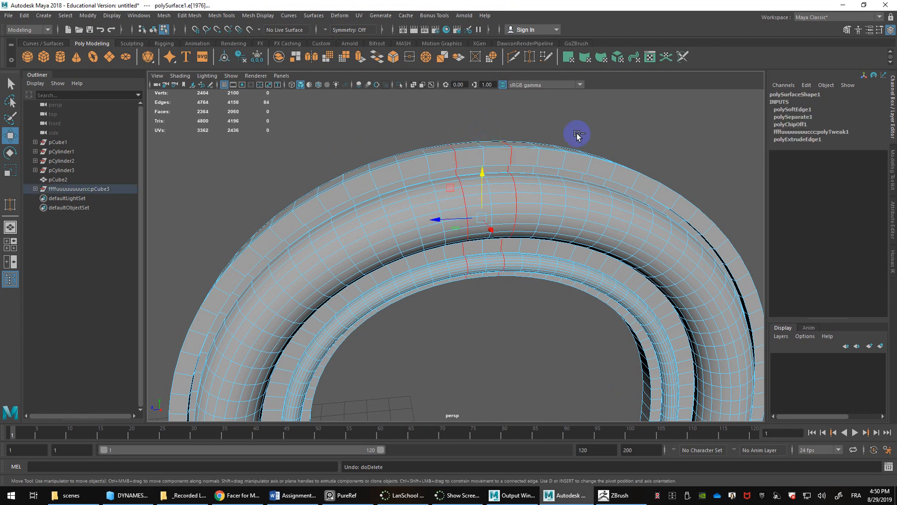
Step: Delete the two selected edge loops together with their vertices, undo it once, and repeat the deletion
{"action": "key", "text": "ctrl+Delete"}
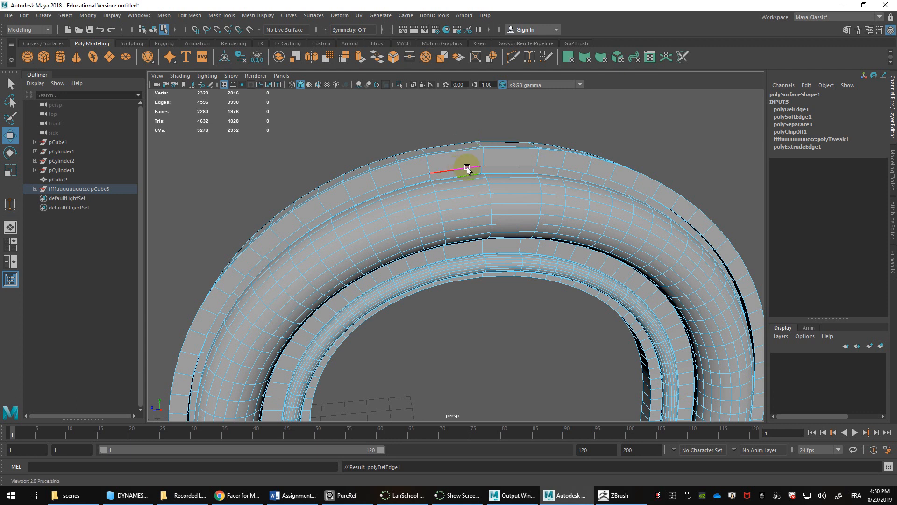
{"action": "right_click_drag", "start_coordinate": [467, 166], "coordinate": [505, 150]}
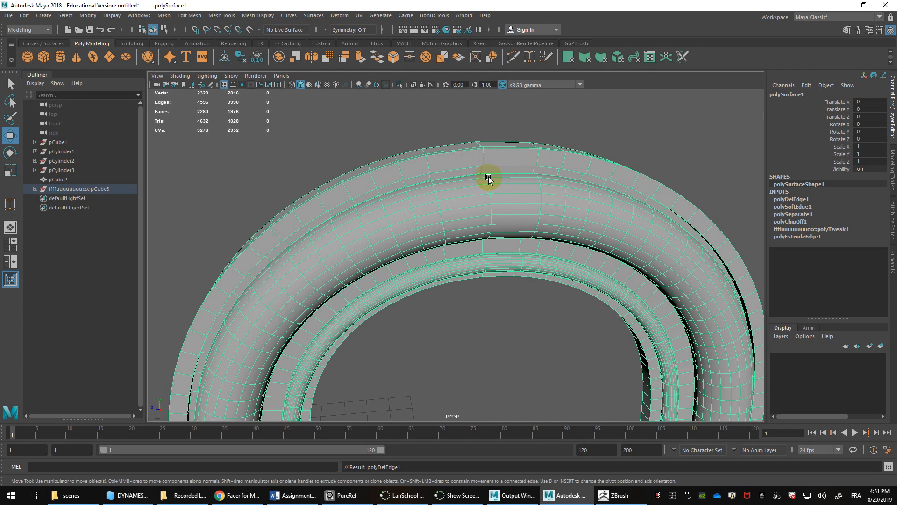
{"action": "right_click_drag", "start_coordinate": [488, 179], "coordinate": [497, 140]}
{"action": "key", "text": "ctrl+z"}
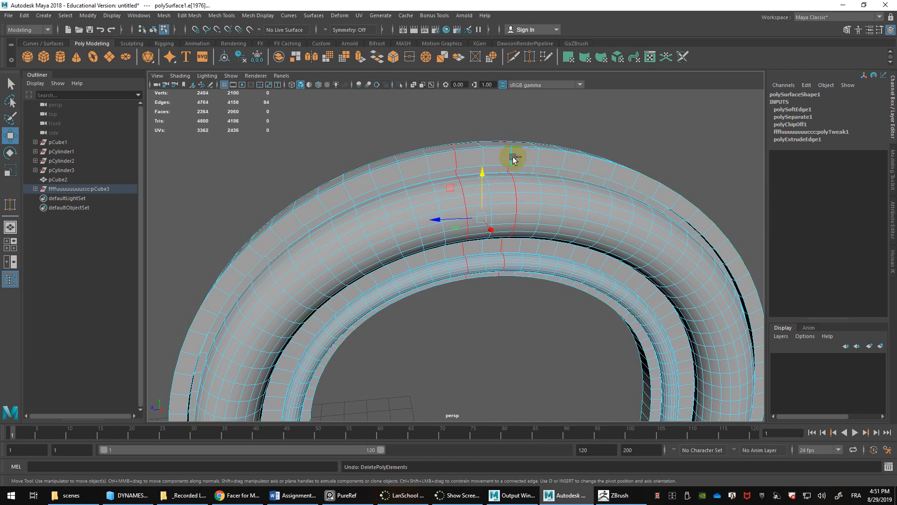
{"action": "key", "text": "ctrl+Delete"}
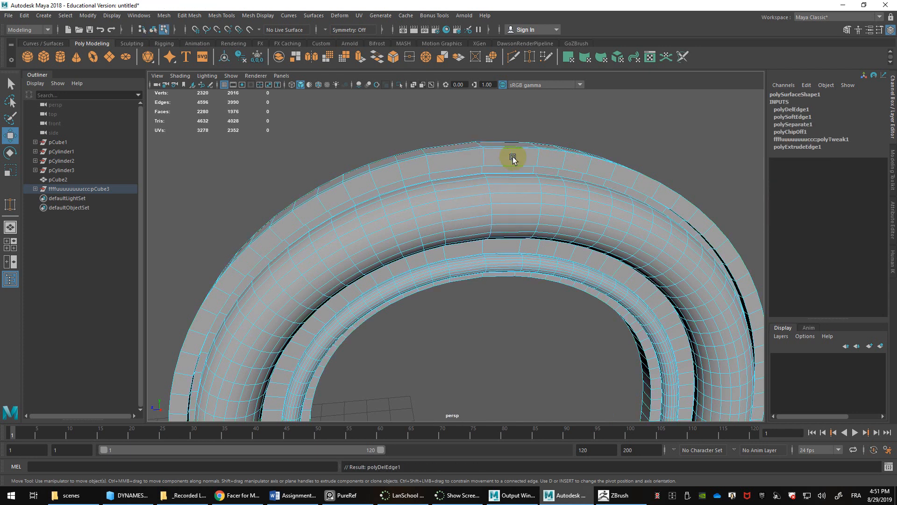
{"action": "middle_click_drag", "start_coordinate": [496, 187], "coordinate": [515, 150], "text": "alt"}
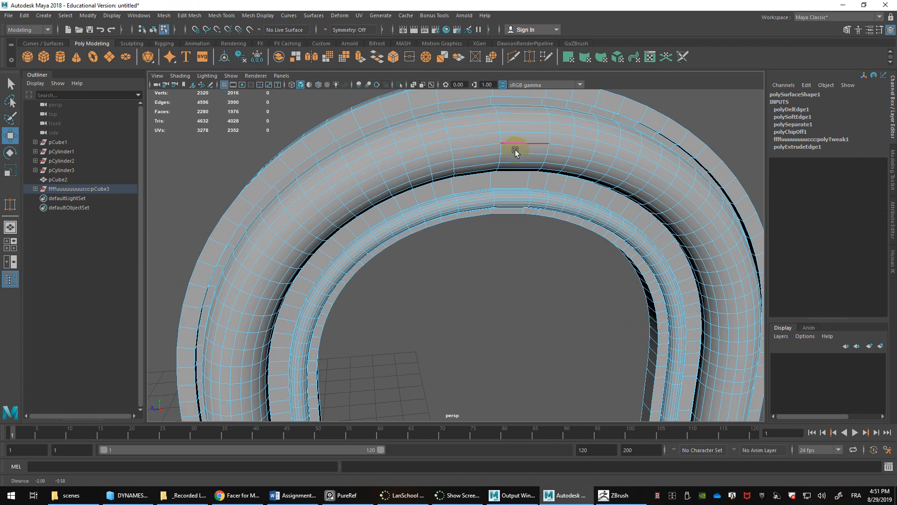